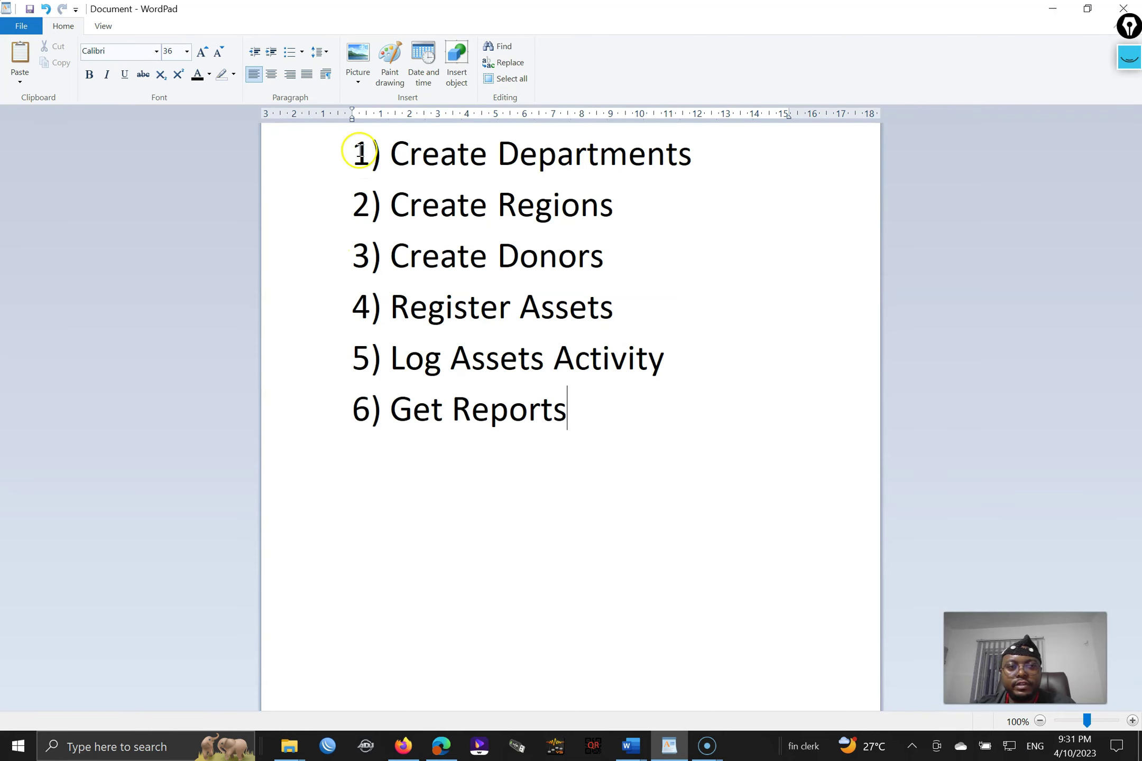
{"action": "left_click", "coordinate": [344, 149]}
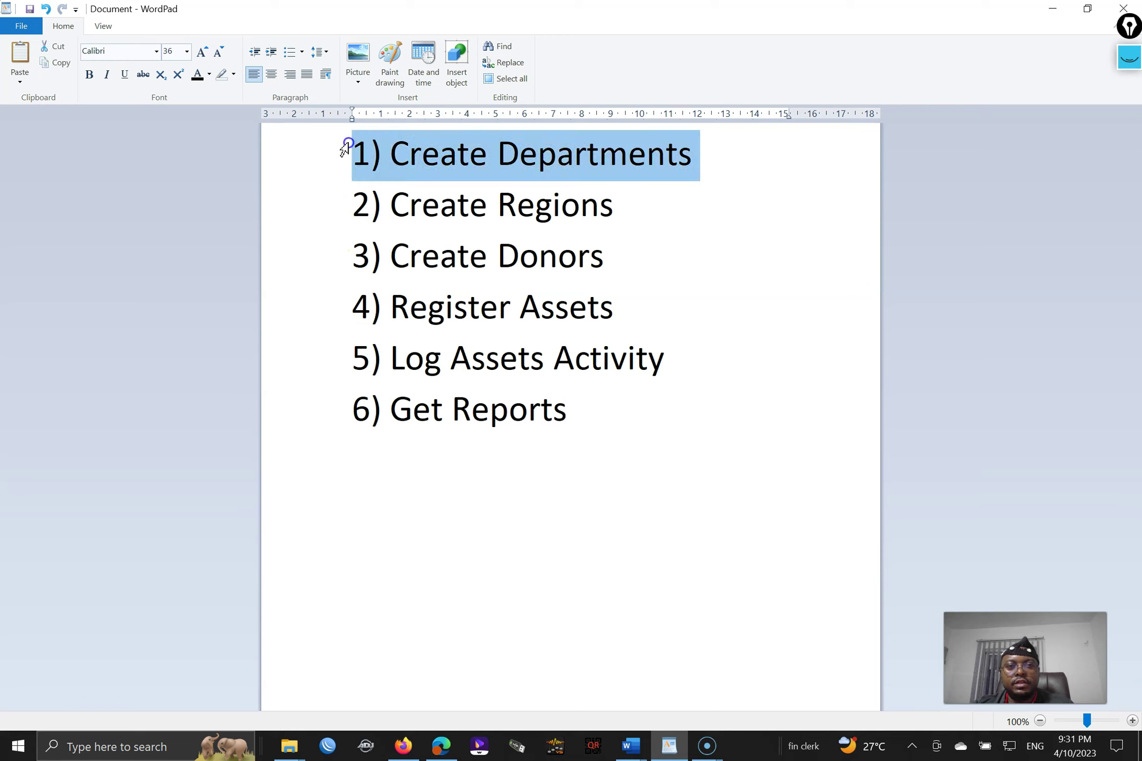
{"action": "left_click", "coordinate": [353, 144]}
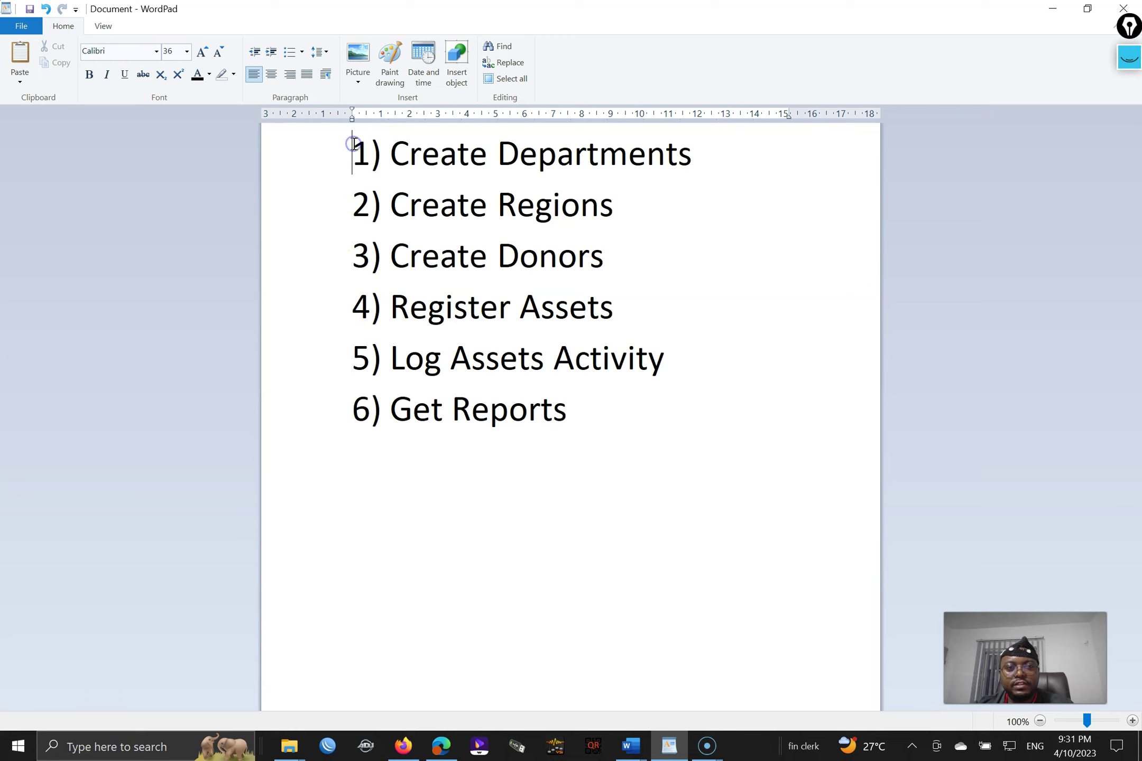
{"action": "key", "text": "Return"}
{"action": "key", "text": "Up"}
{"action": "type", "text": "www.cbchsfa"}
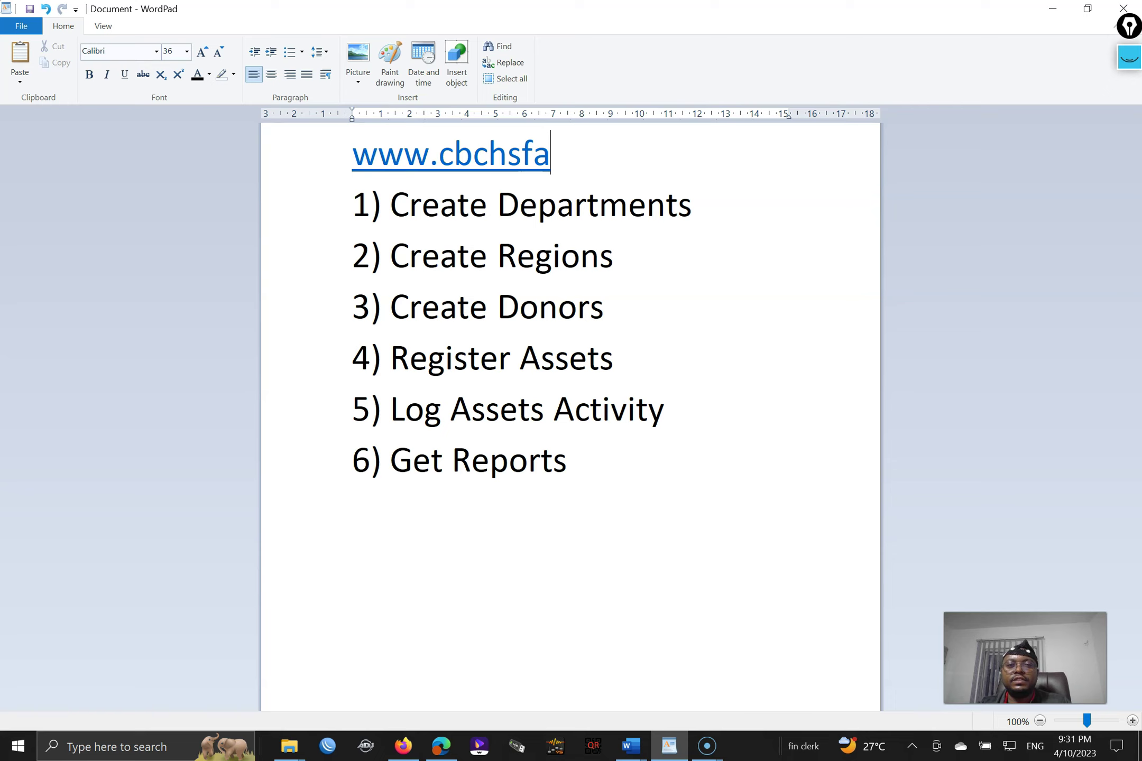
{"action": "type", "text": ".org"}
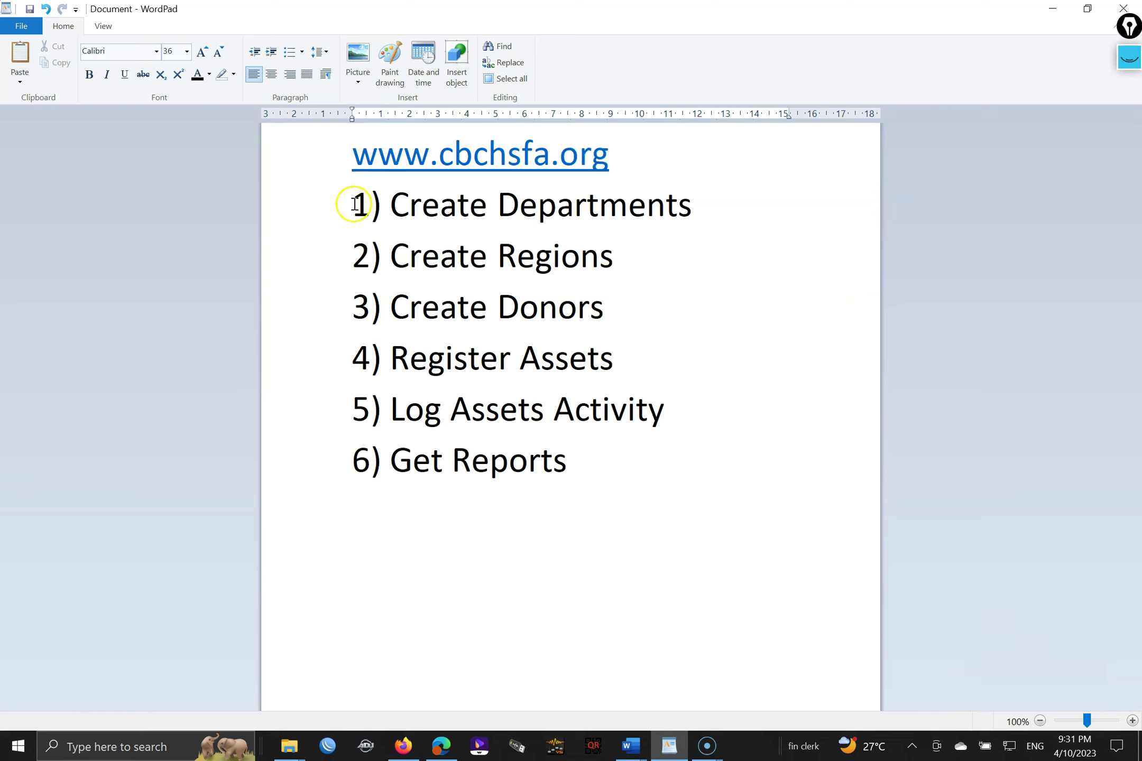
- Highlight Create Departments, Create Regions, Donors, Register Assets and Assets Activity in turn, then deselect
{"action": "left_click_drag", "start_coordinate": [693, 204], "coordinate": [435, 209]}
{"action": "left_click_drag", "start_coordinate": [625, 257], "coordinate": [469, 281]}
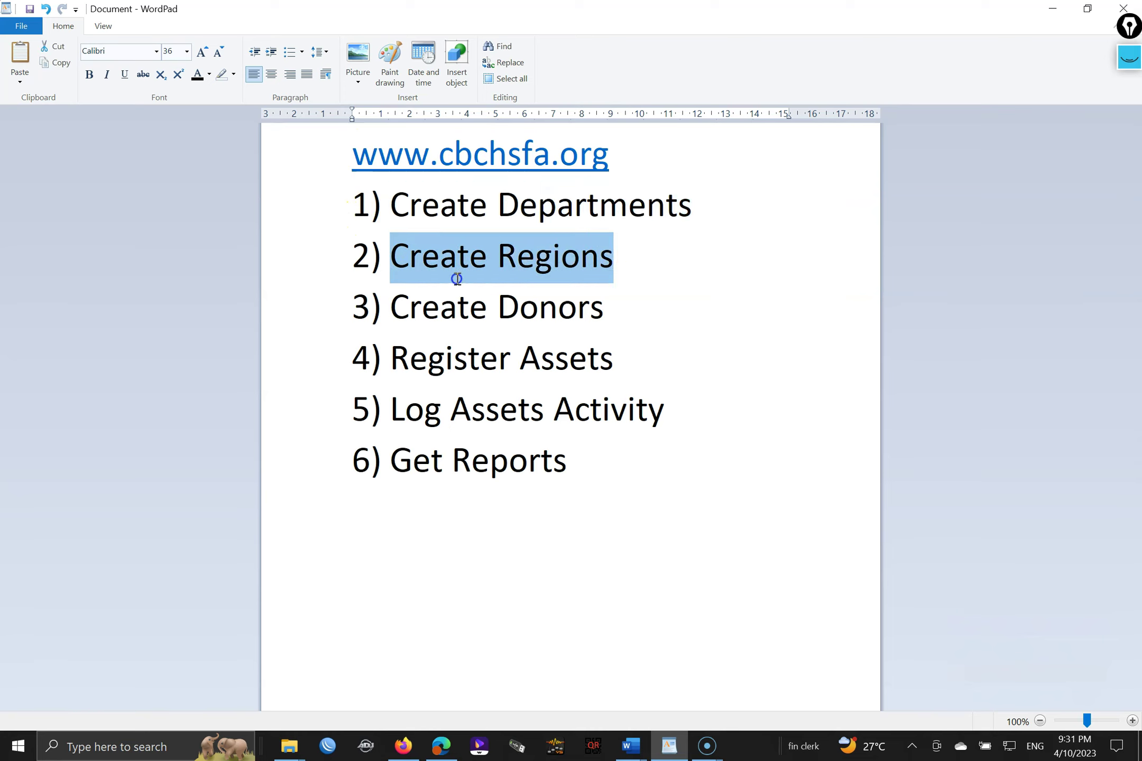
{"action": "left_click_drag", "start_coordinate": [611, 307], "coordinate": [512, 310]}
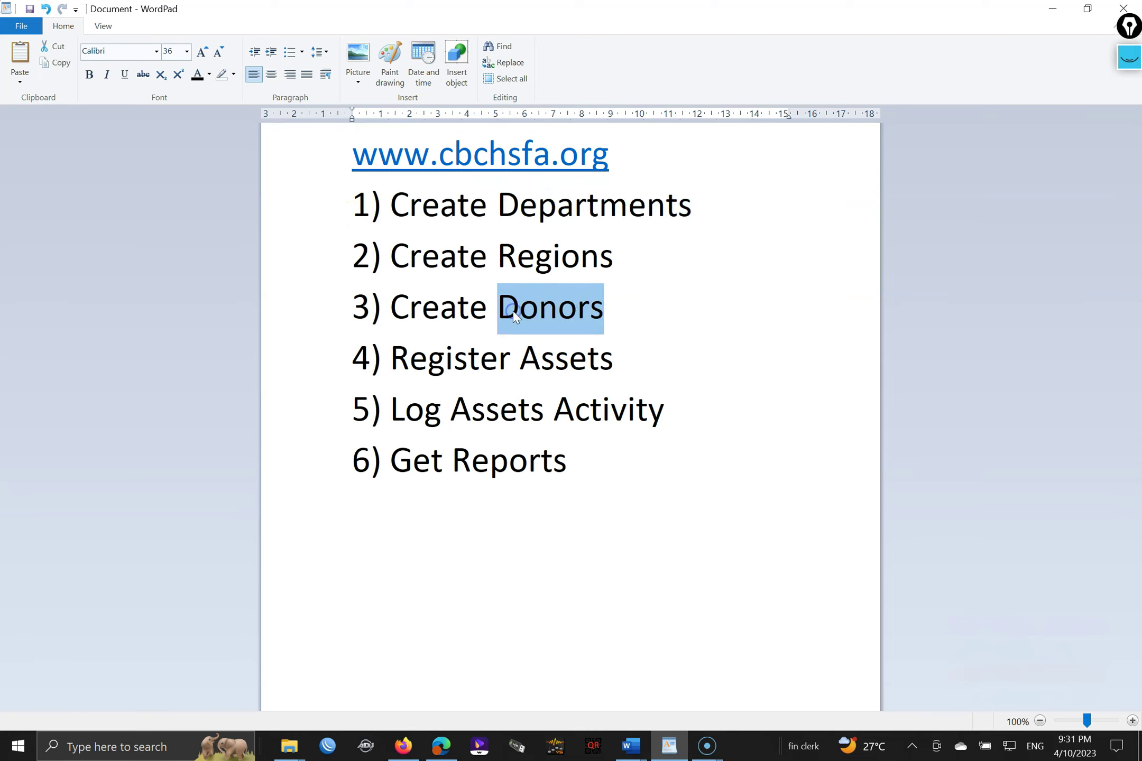
{"action": "left_click_drag", "start_coordinate": [612, 365], "coordinate": [481, 368]}
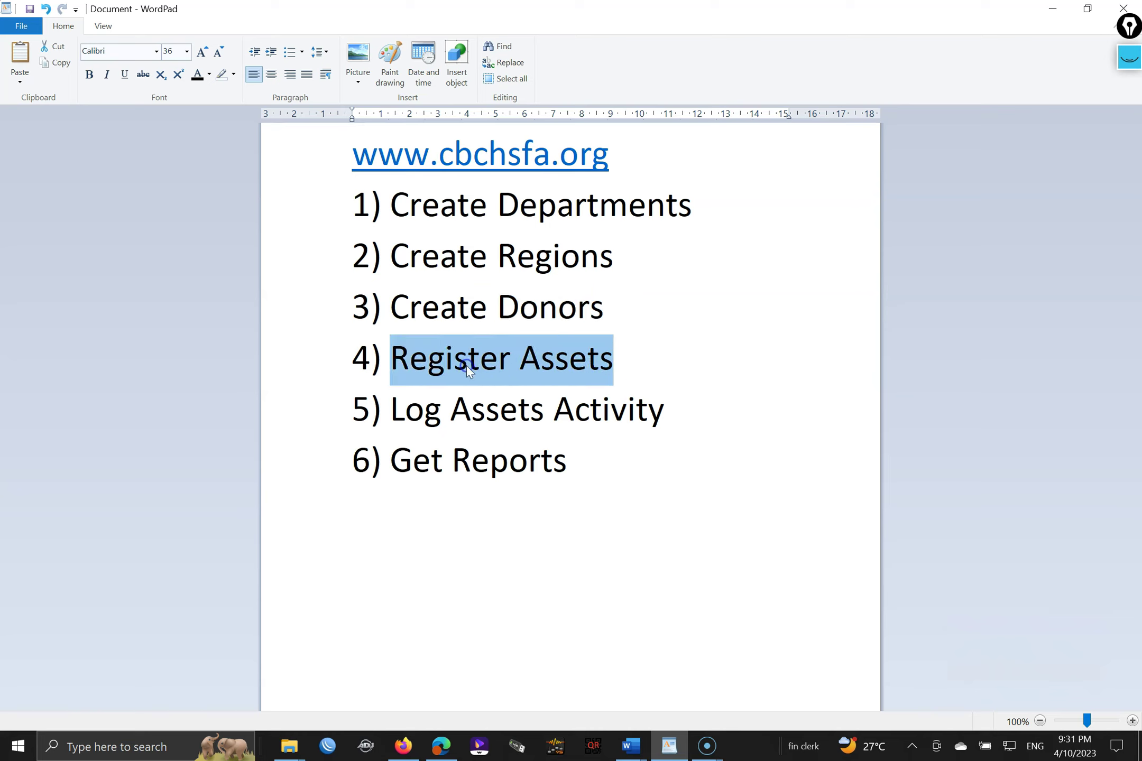
{"action": "left_click_drag", "start_coordinate": [663, 410], "coordinate": [545, 425]}
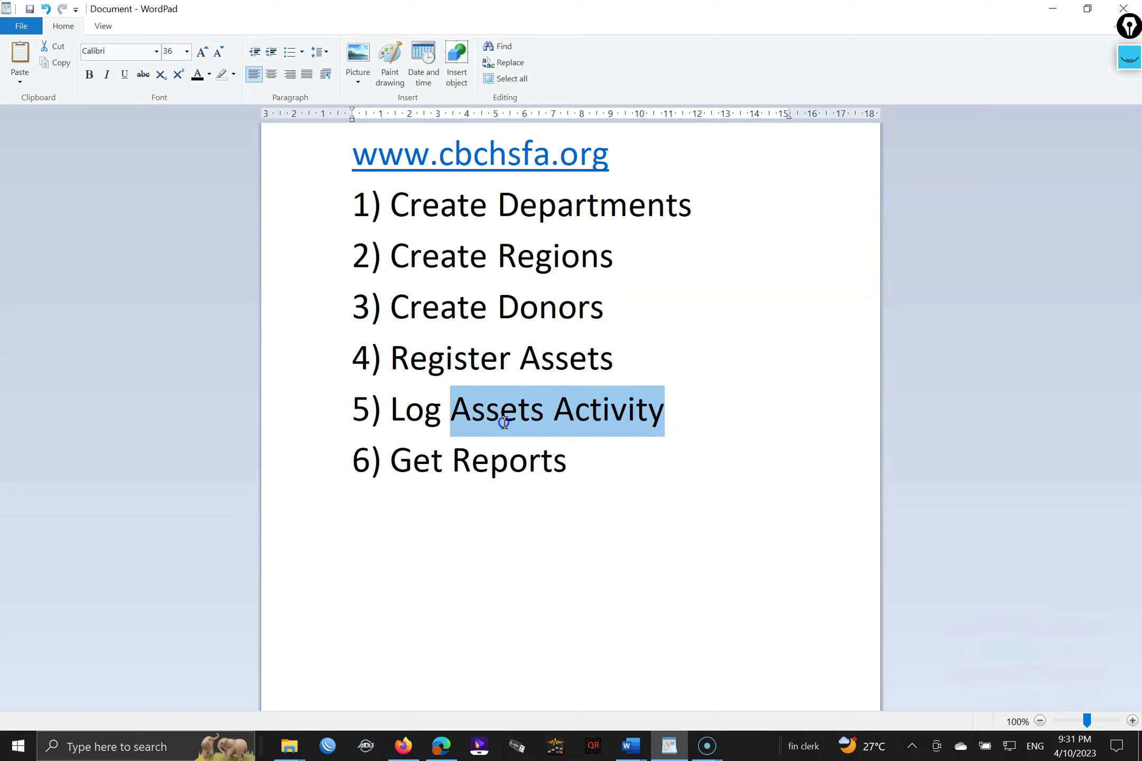
{"action": "left_click", "coordinate": [590, 480]}
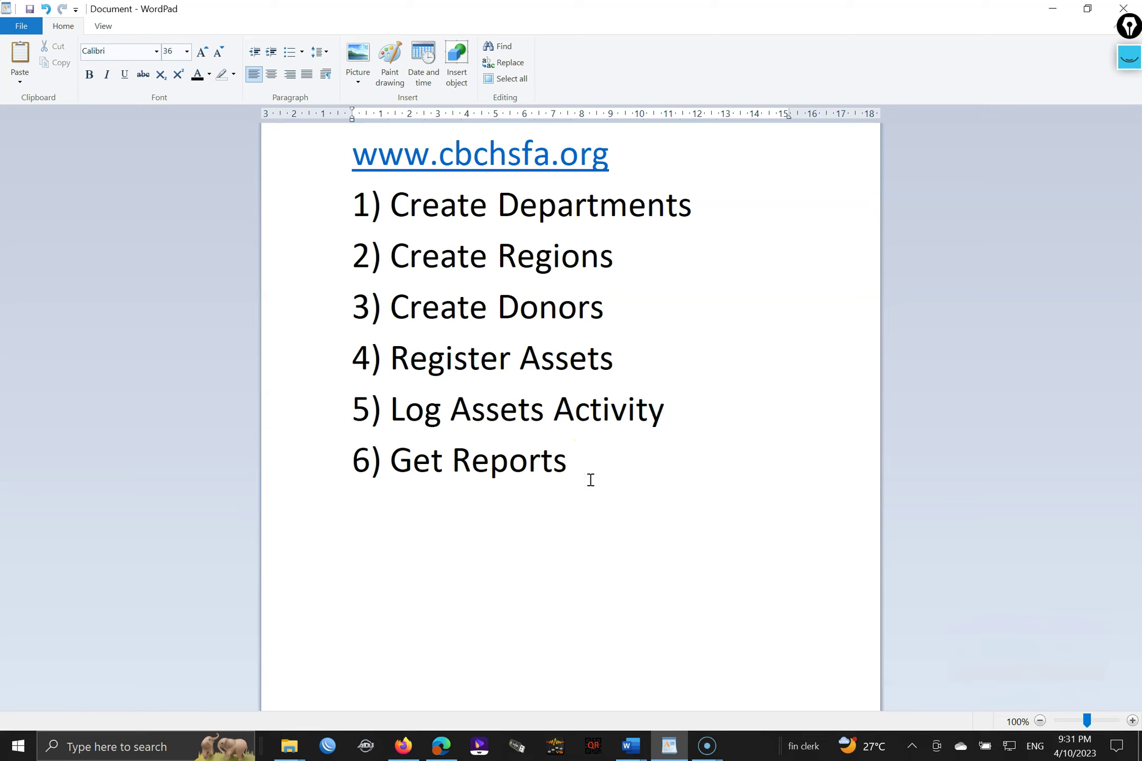
- In Firefox, confirm the cbchsfa.org address and log in with the admin username and password
{"action": "left_click", "coordinate": [403, 746]}
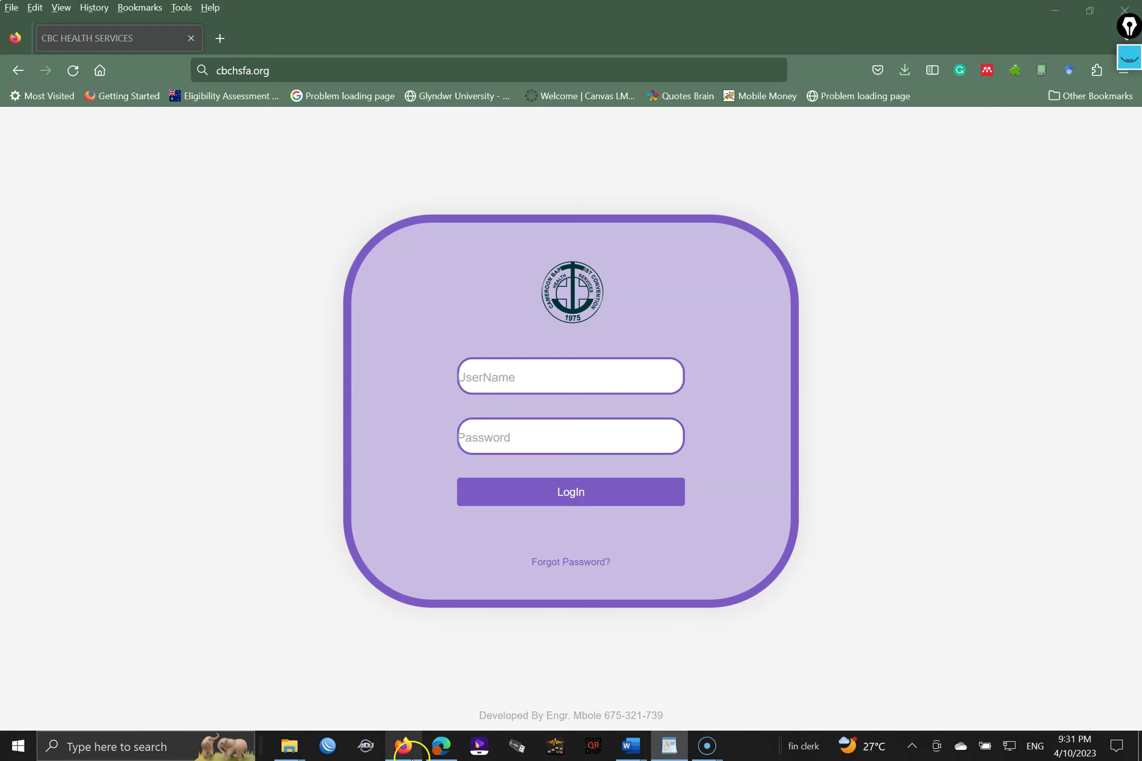
{"action": "left_click", "coordinate": [269, 70]}
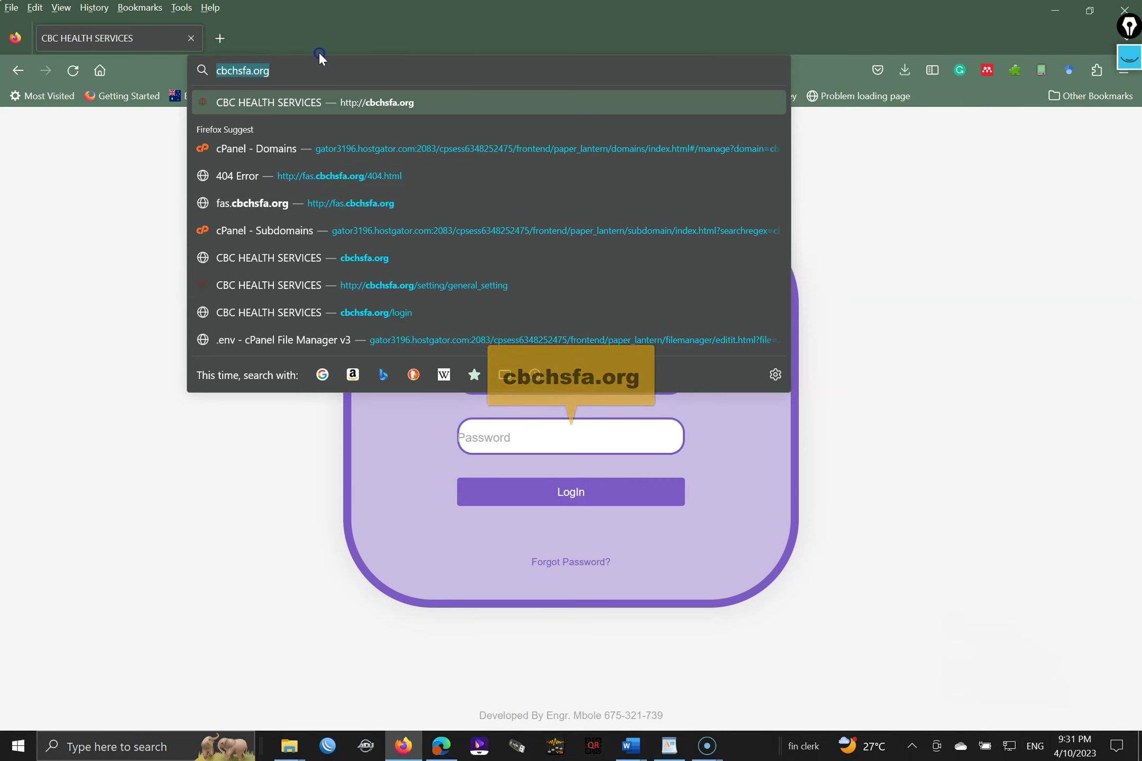
{"action": "key", "text": "Escape"}
{"action": "left_click", "coordinate": [513, 376]}
{"action": "type", "text": "admin"}
{"action": "key", "text": "Tab"}
{"action": "type", "text": "••••••"}
{"action": "key", "text": "Return"}
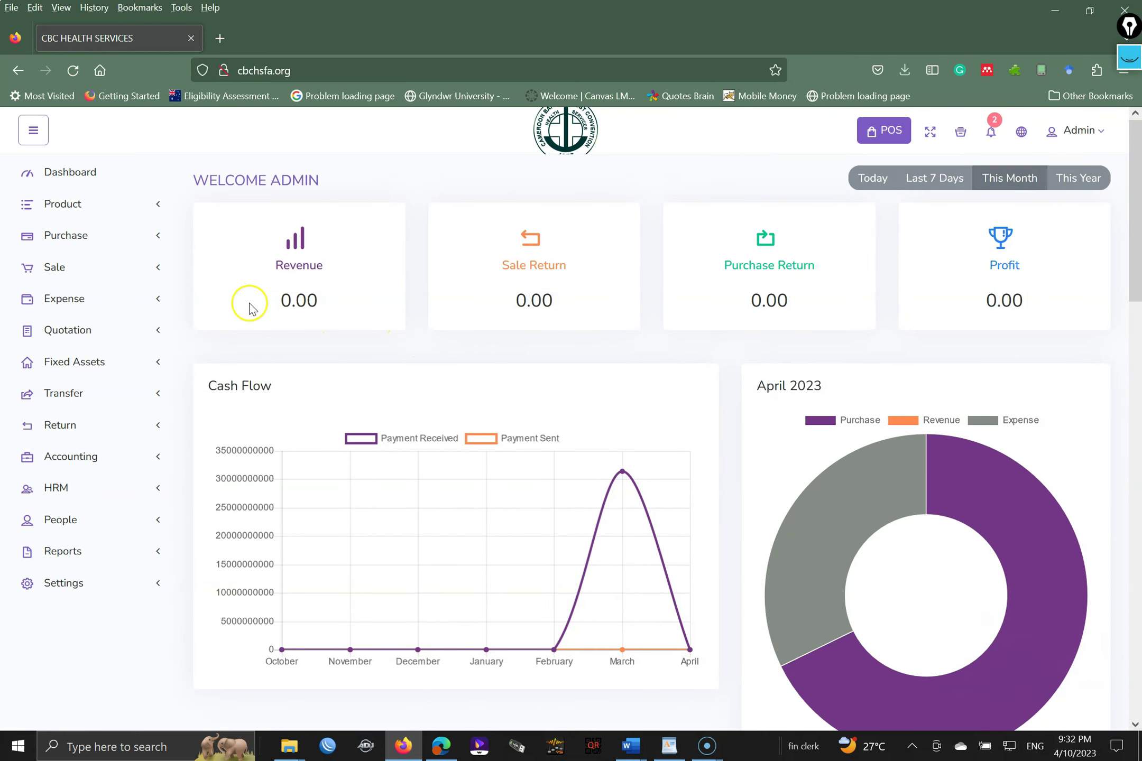
- Expand Fixed Assets in the sidebar and go to Assets Region
{"action": "left_click", "coordinate": [67, 363]}
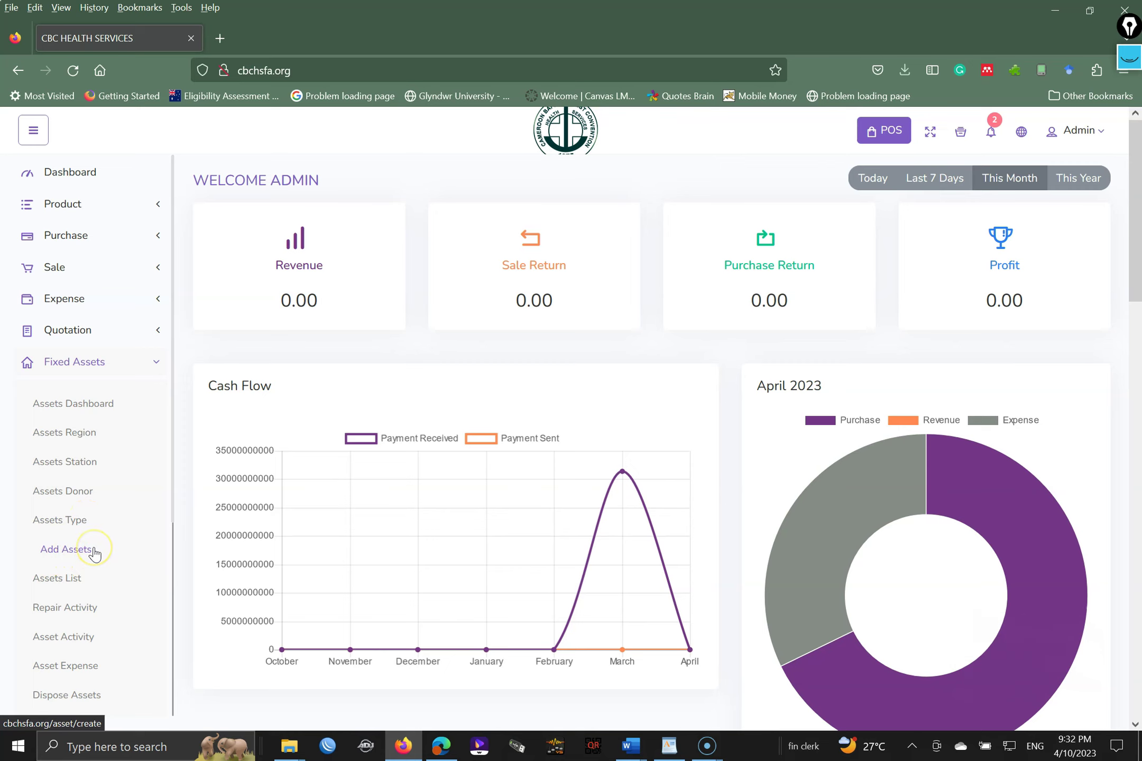
{"action": "left_click", "coordinate": [78, 443]}
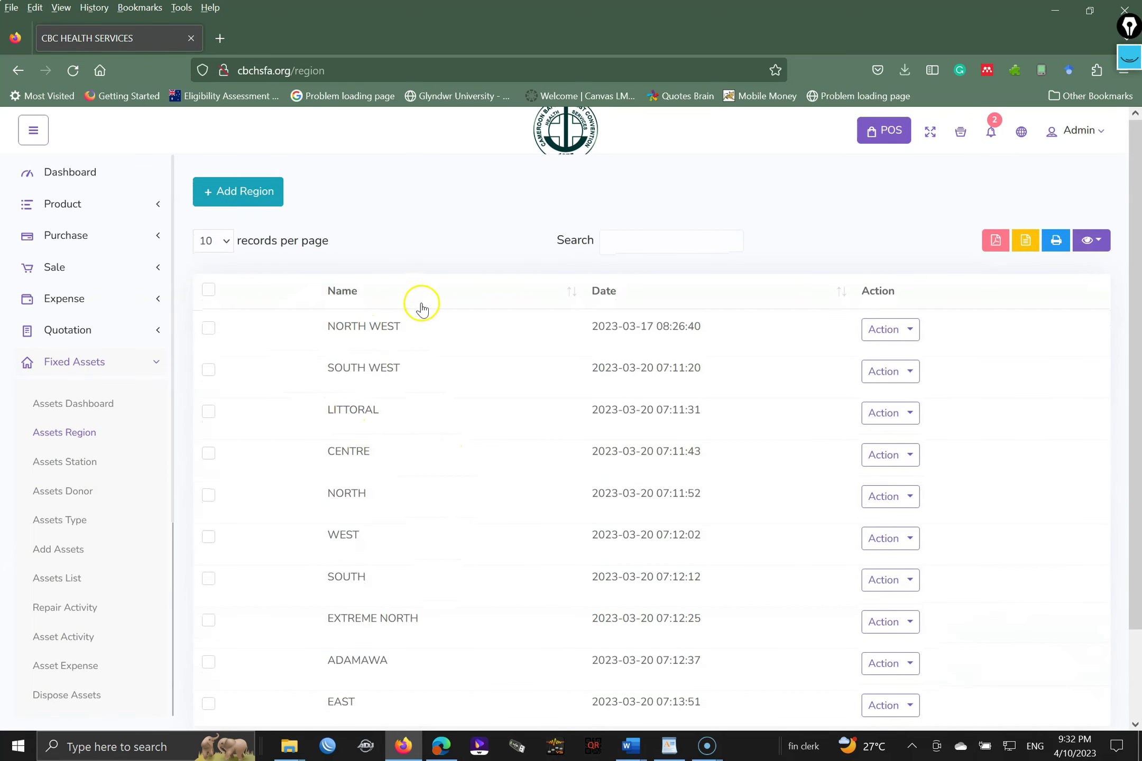
- Check the Add Region form, browse the Assets Station and Assets Type lists, then start a new asset type
{"action": "left_click", "coordinate": [243, 194]}
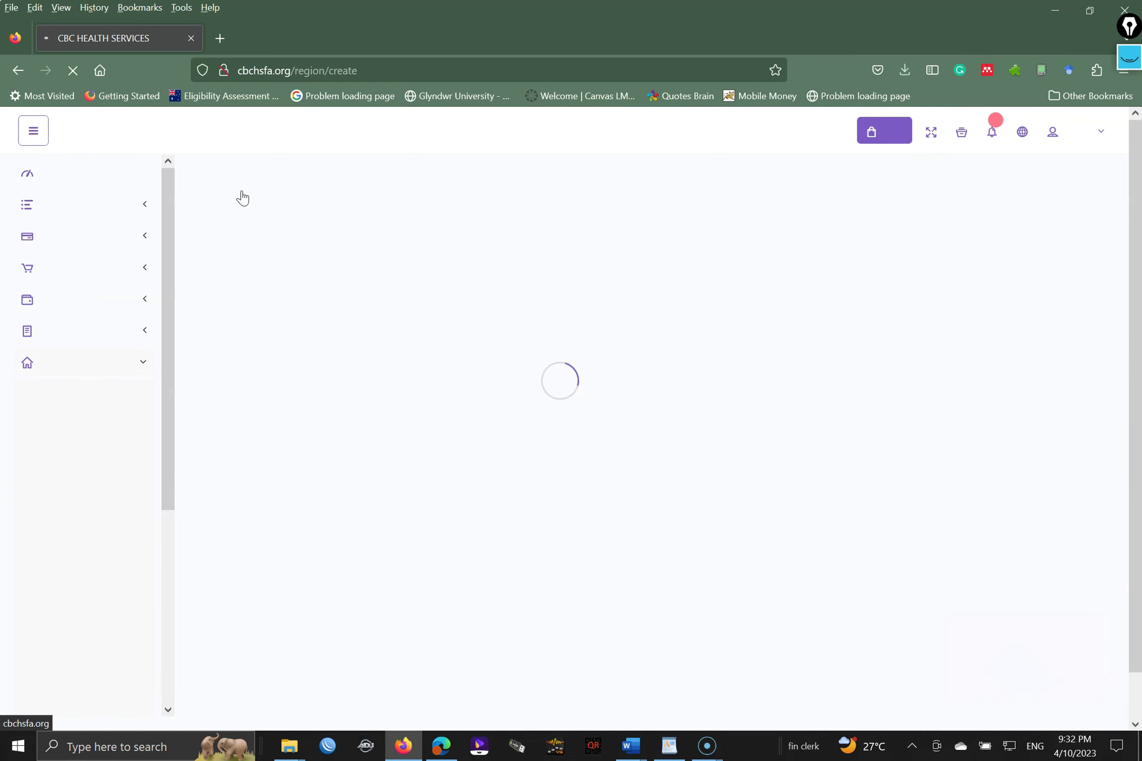
{"action": "left_click", "coordinate": [342, 334]}
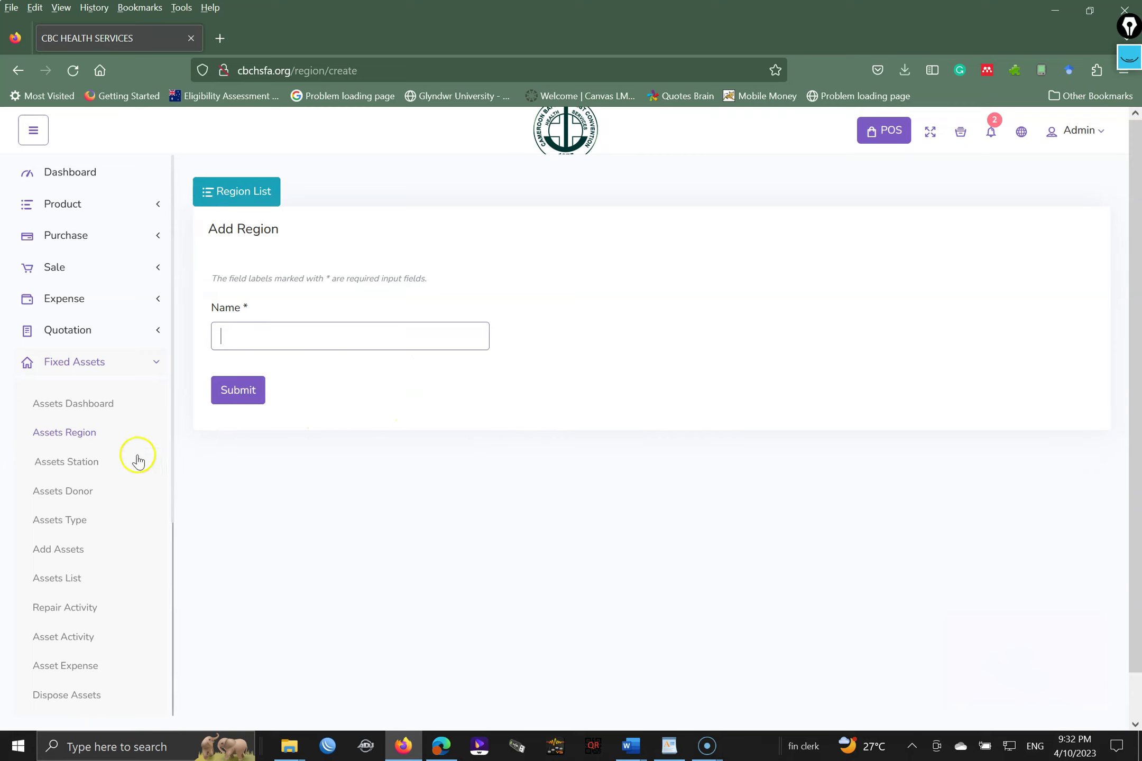
{"action": "left_click", "coordinate": [85, 464]}
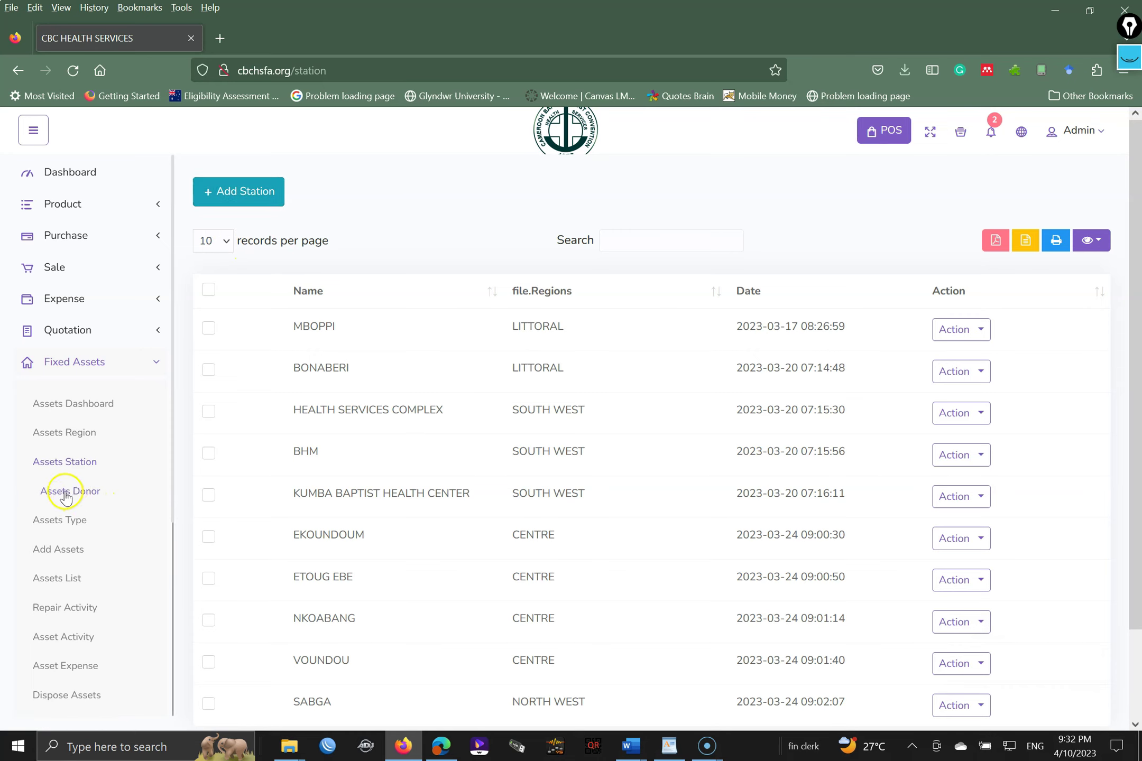
{"action": "left_click", "coordinate": [74, 525]}
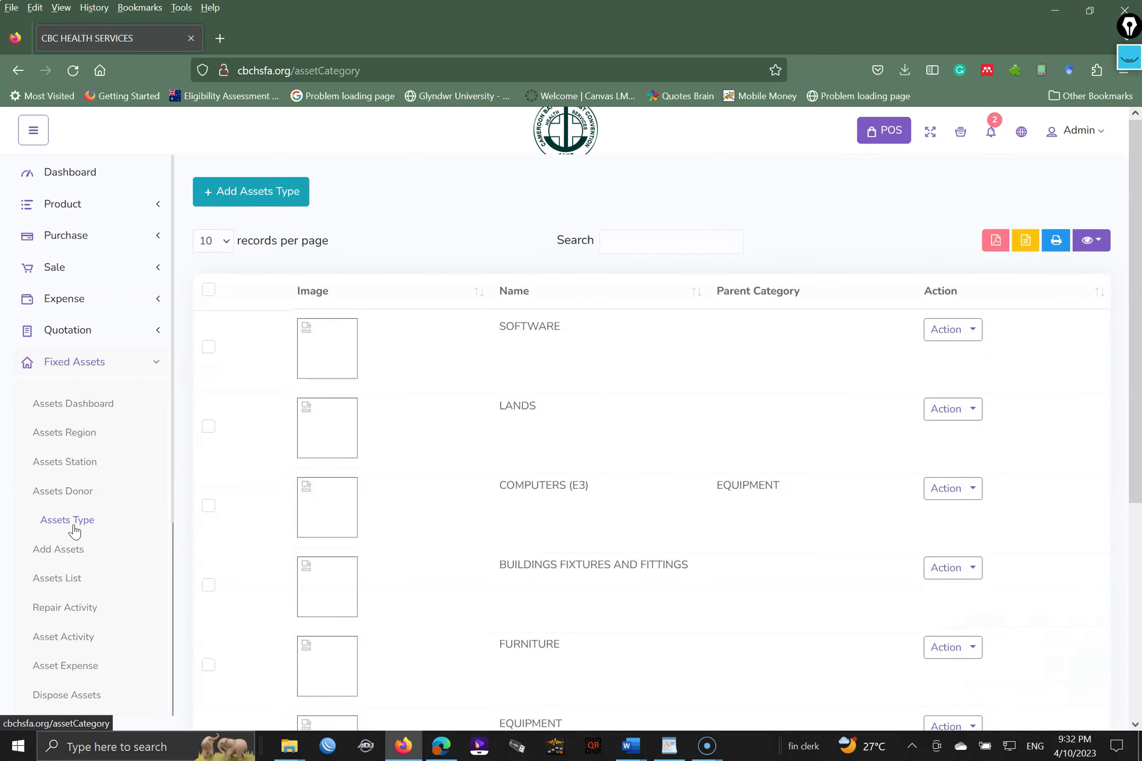
{"action": "scroll", "coordinate": [1137, 346], "scroll_direction": "down", "scroll_amount": 2}
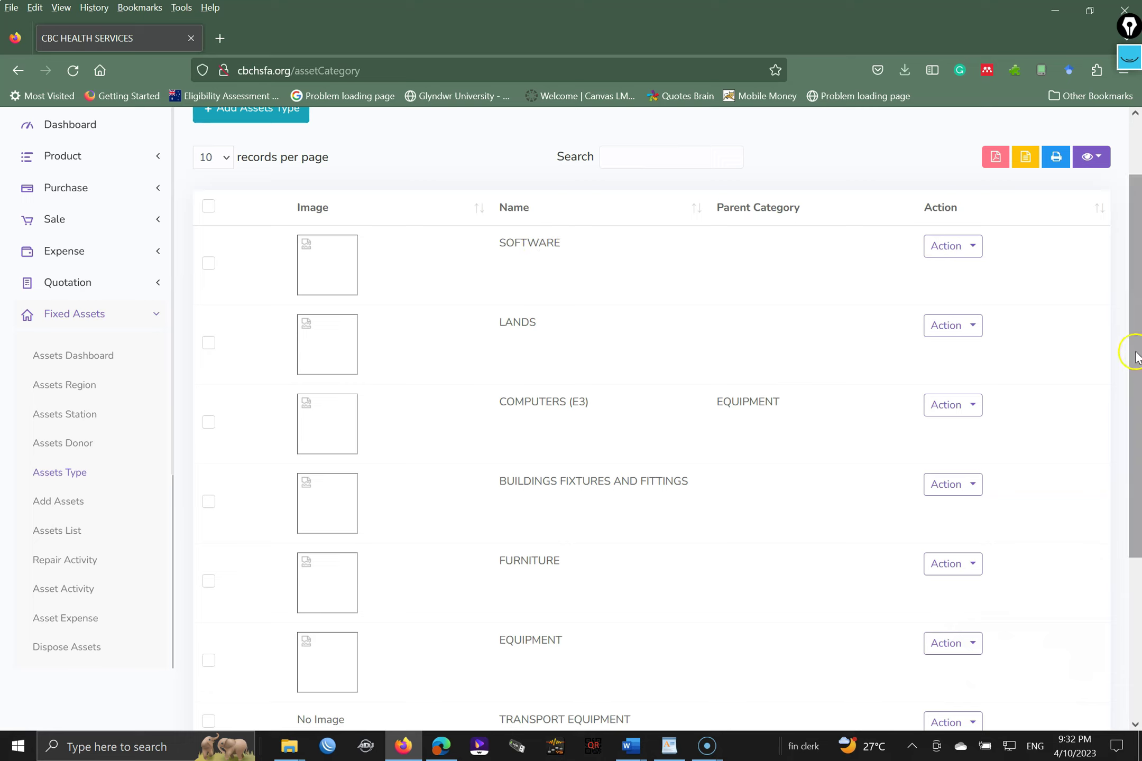
{"action": "left_click_drag", "start_coordinate": [1135, 357], "coordinate": [1121, 295]}
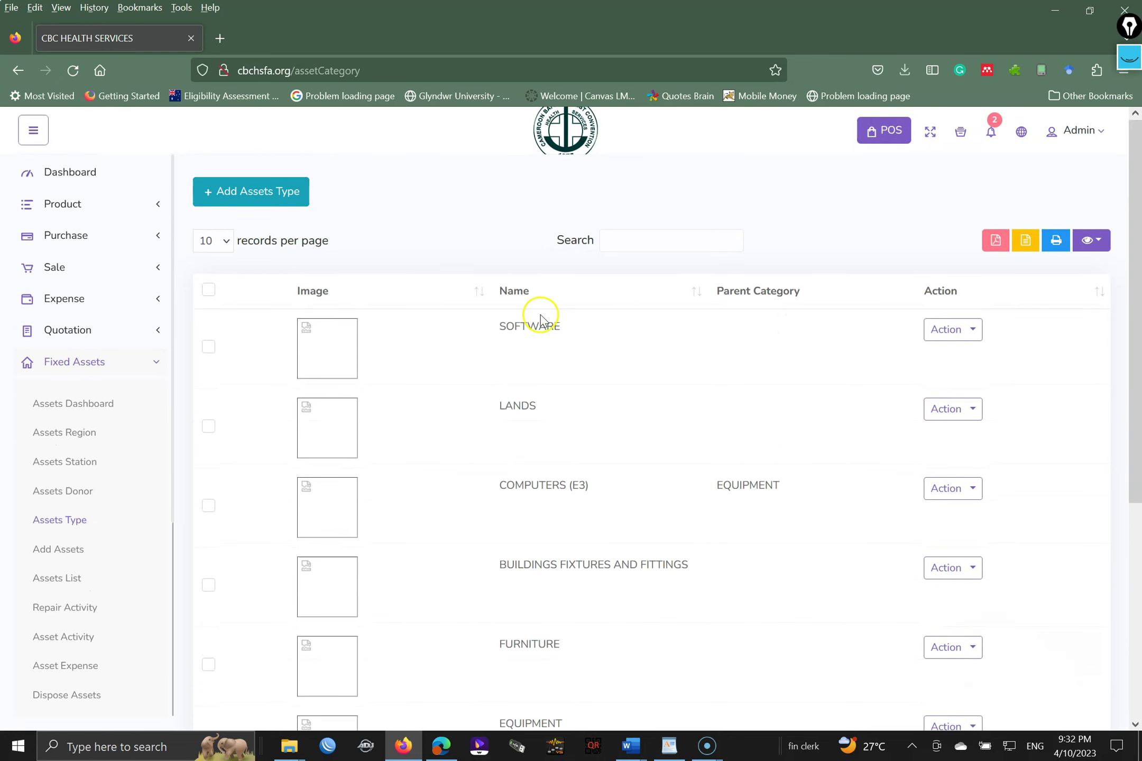
{"action": "left_click", "coordinate": [293, 204]}
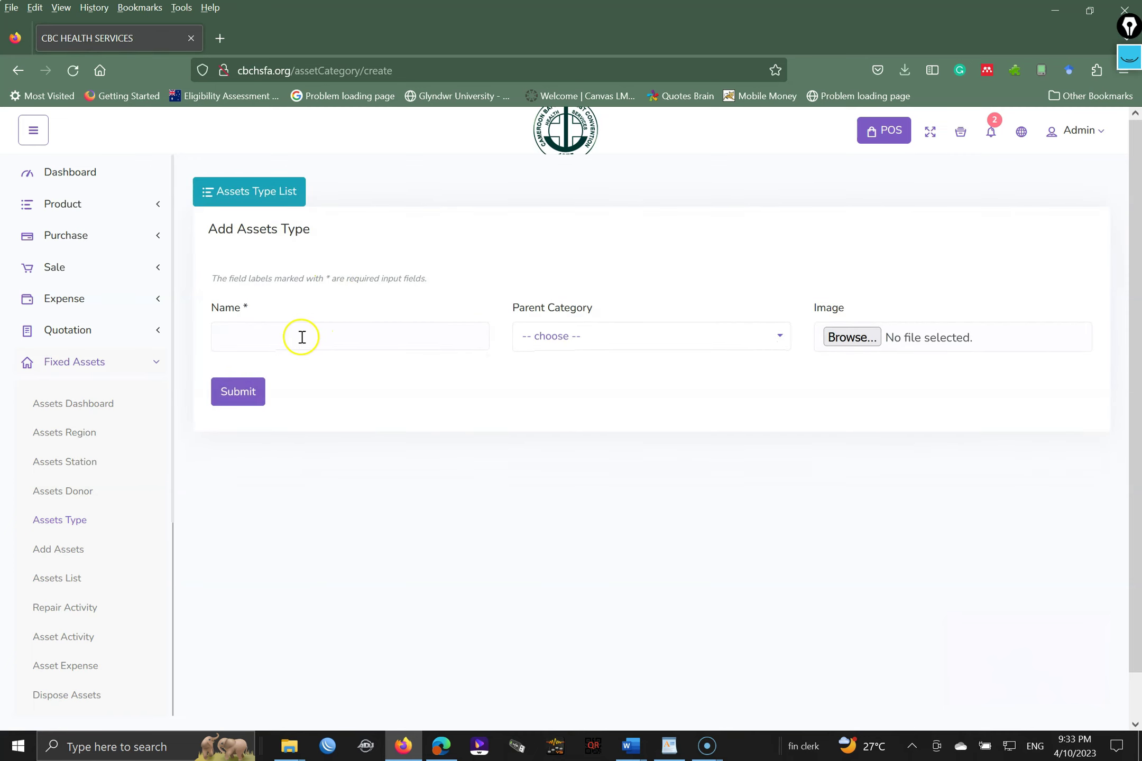
- Submit a new asset type 'S1 Lands' with parent category LANDS
{"action": "left_click", "coordinate": [586, 346]}
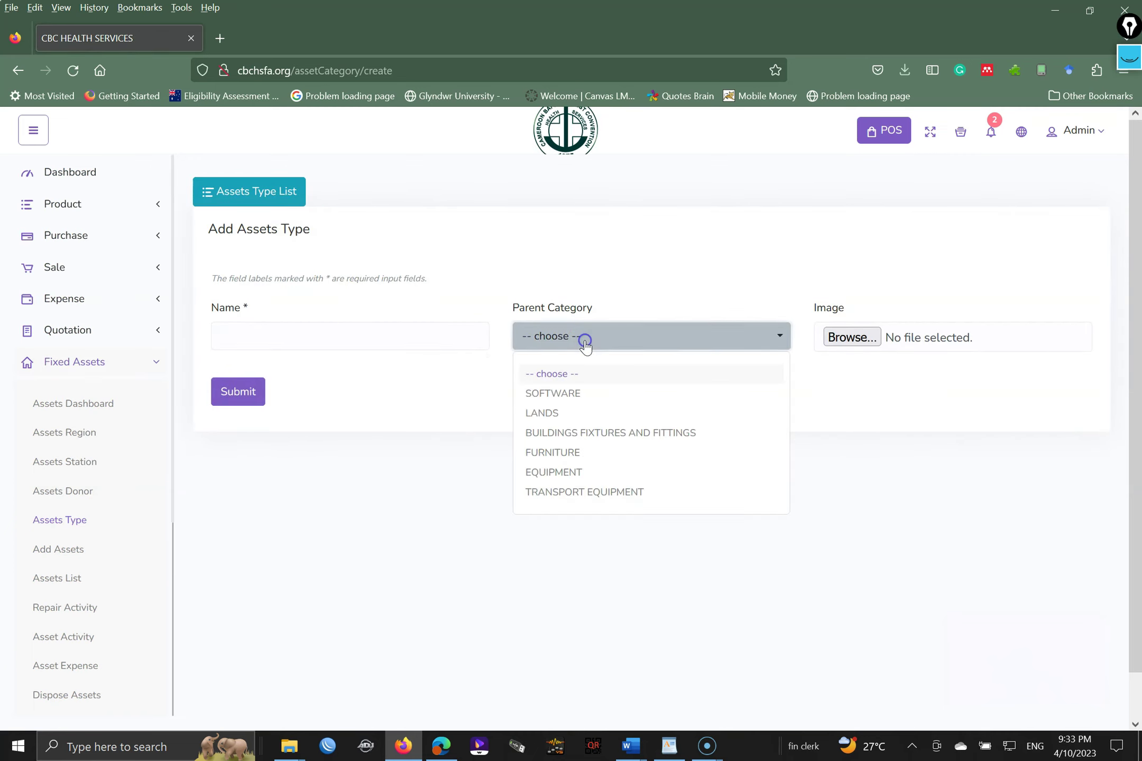
{"action": "left_click", "coordinate": [570, 414]}
{"action": "left_click", "coordinate": [382, 341]}
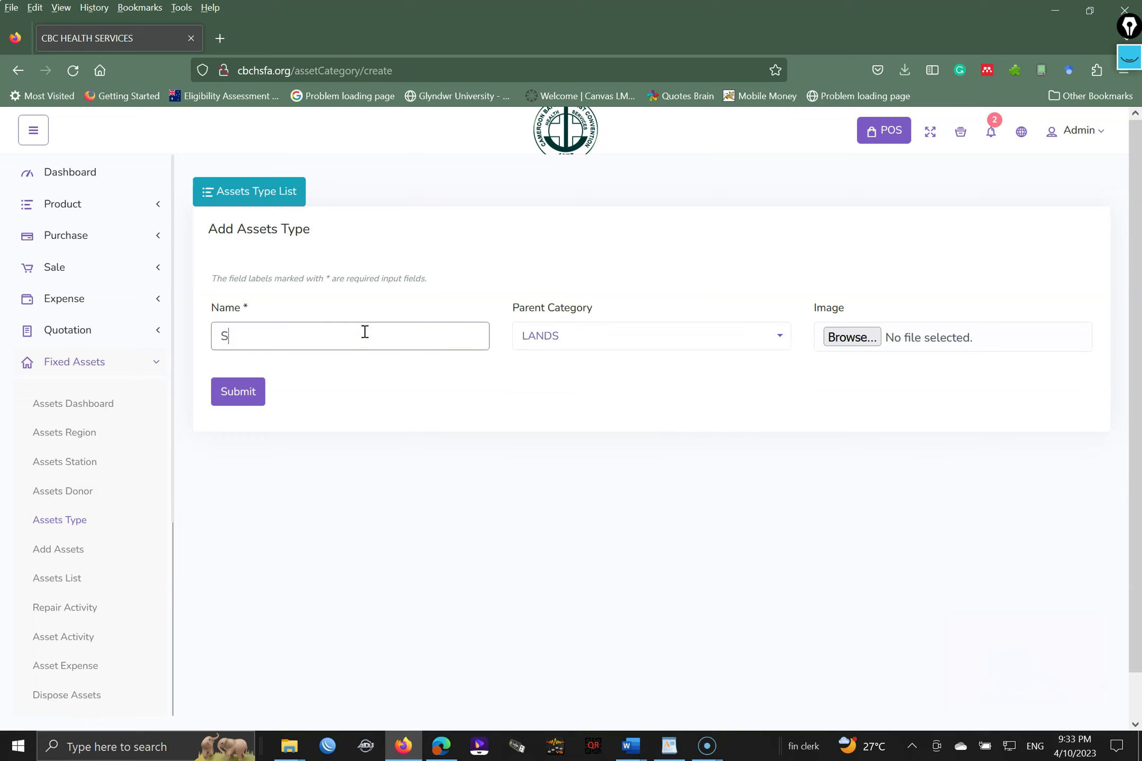
{"action": "type", "text": "S1 Lands"}
{"action": "left_click", "coordinate": [231, 395]}
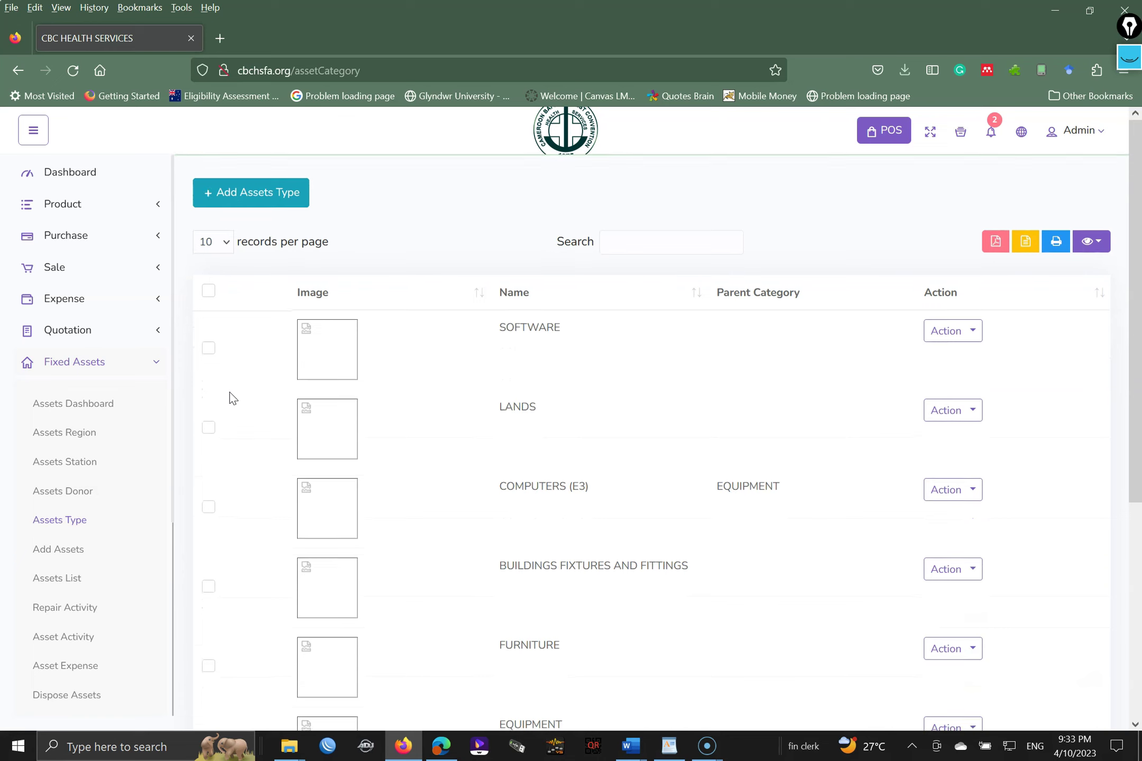
- Collapse Fixed Assets, expand Accounting, and go to the Department list
{"action": "left_click_drag", "start_coordinate": [1135, 296], "coordinate": [1138, 523]}
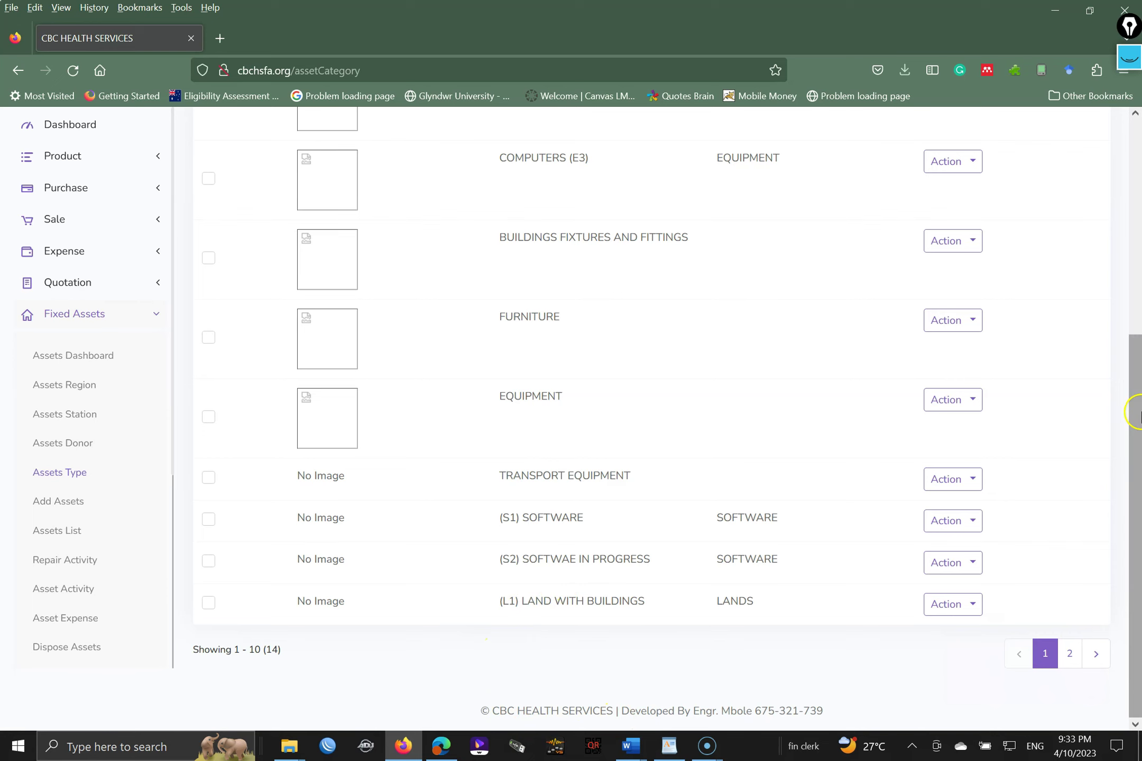
{"action": "left_click_drag", "start_coordinate": [1135, 403], "coordinate": [1075, 248]}
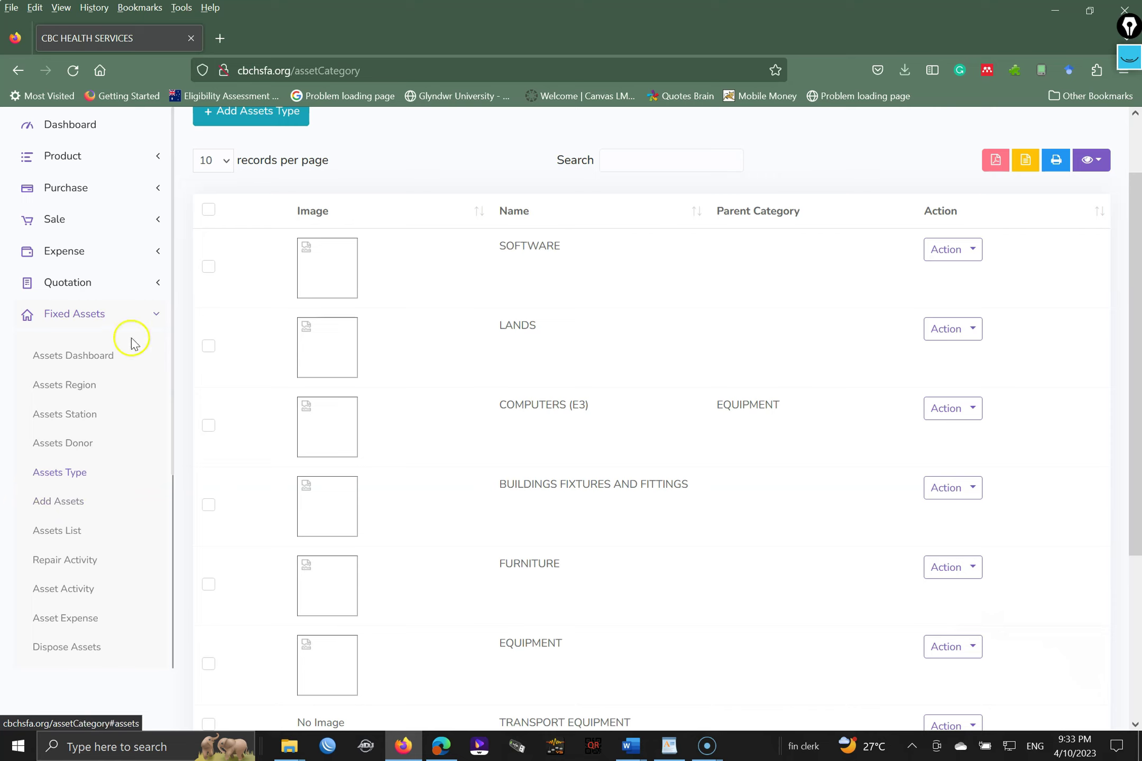
{"action": "left_click", "coordinate": [143, 317]}
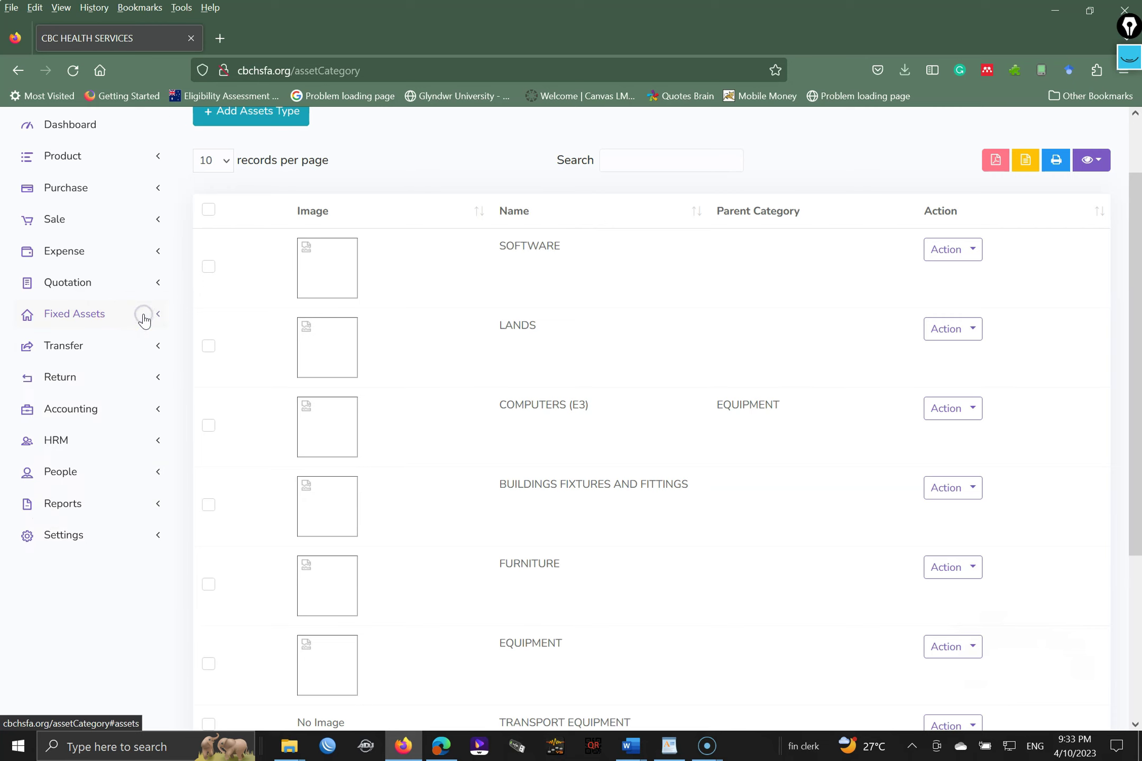
{"action": "left_click", "coordinate": [72, 410]}
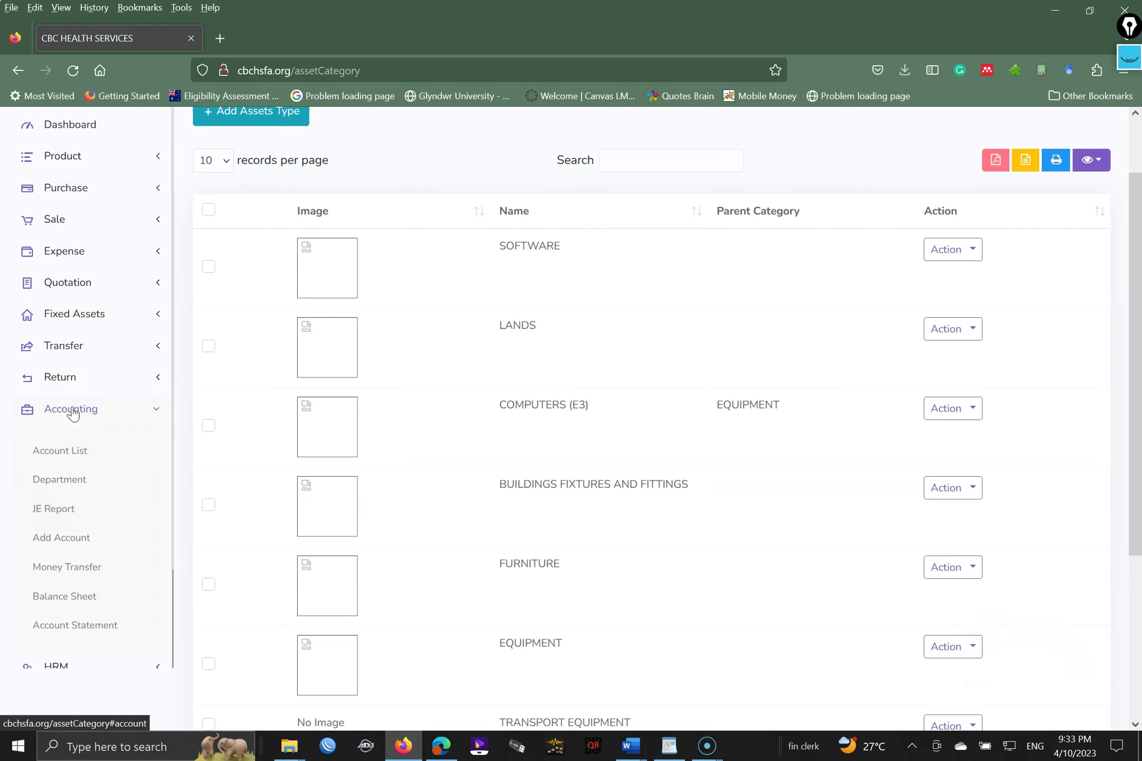
{"action": "left_click", "coordinate": [55, 484]}
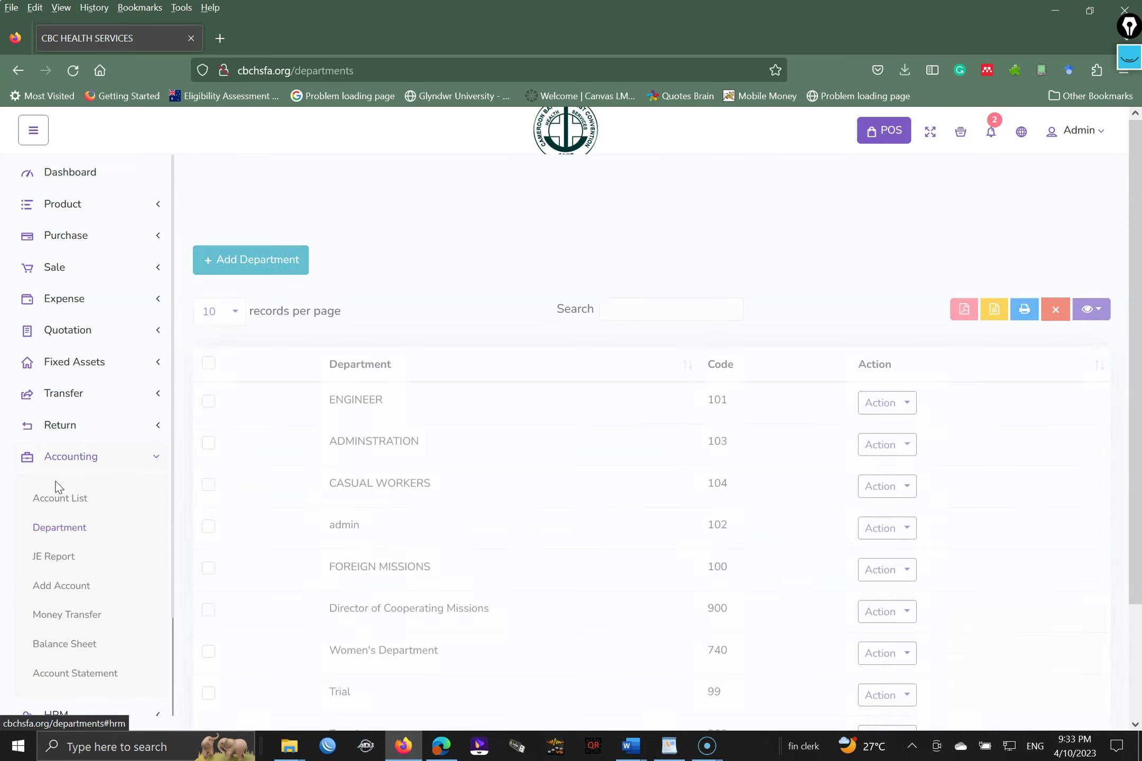
- Add department FIXED ASSETS TRAINING with code 011 and submit it
{"action": "left_click", "coordinate": [224, 192]}
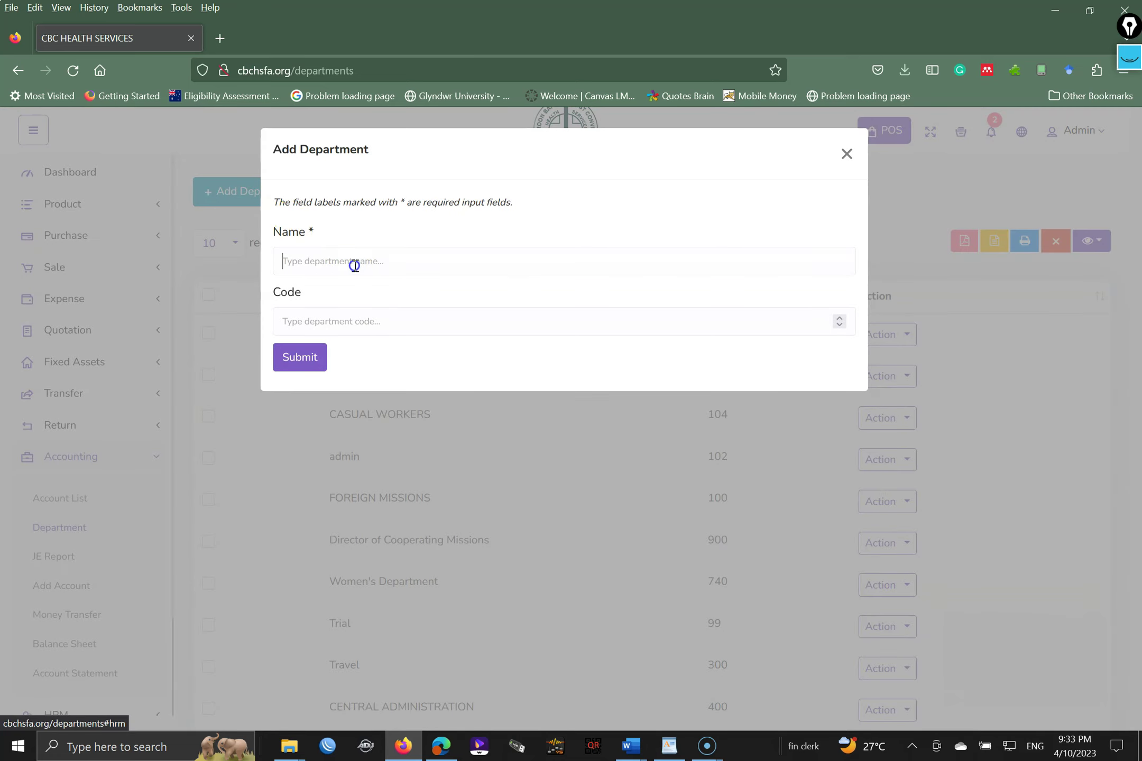
{"action": "left_click", "coordinate": [354, 264]}
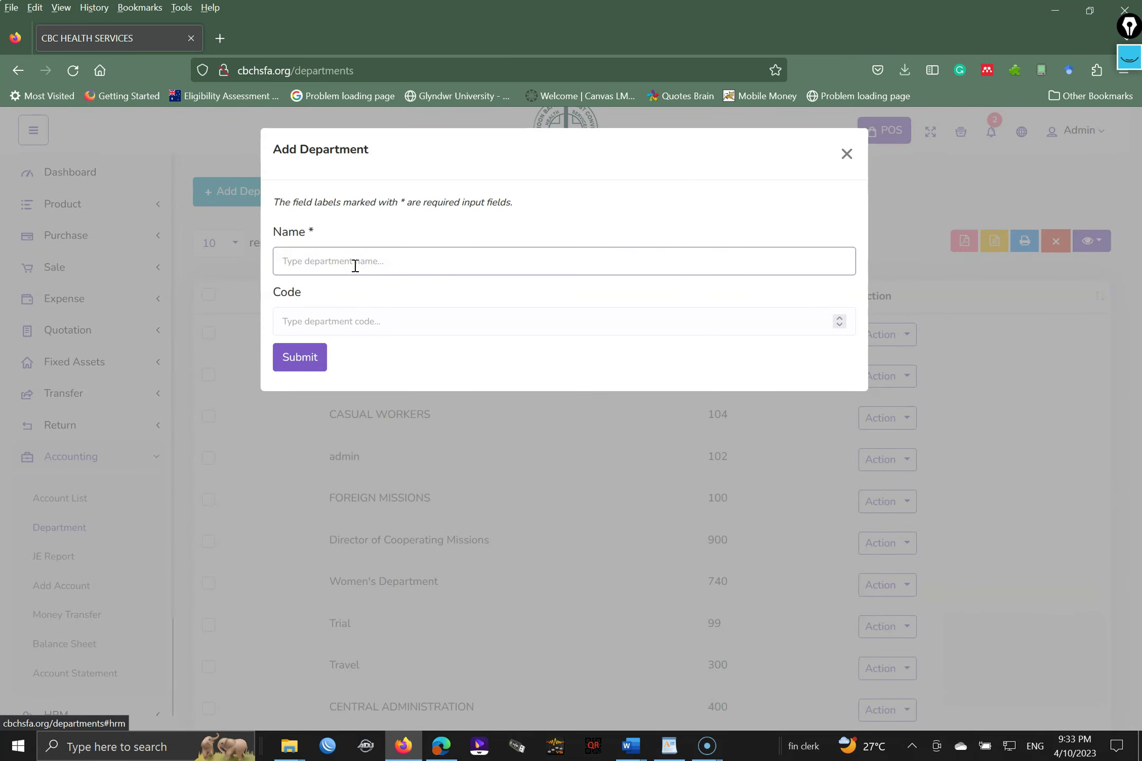
{"action": "type", "text": "FIXED ASSETS TRAINING"}
{"action": "key", "text": "Tab"}
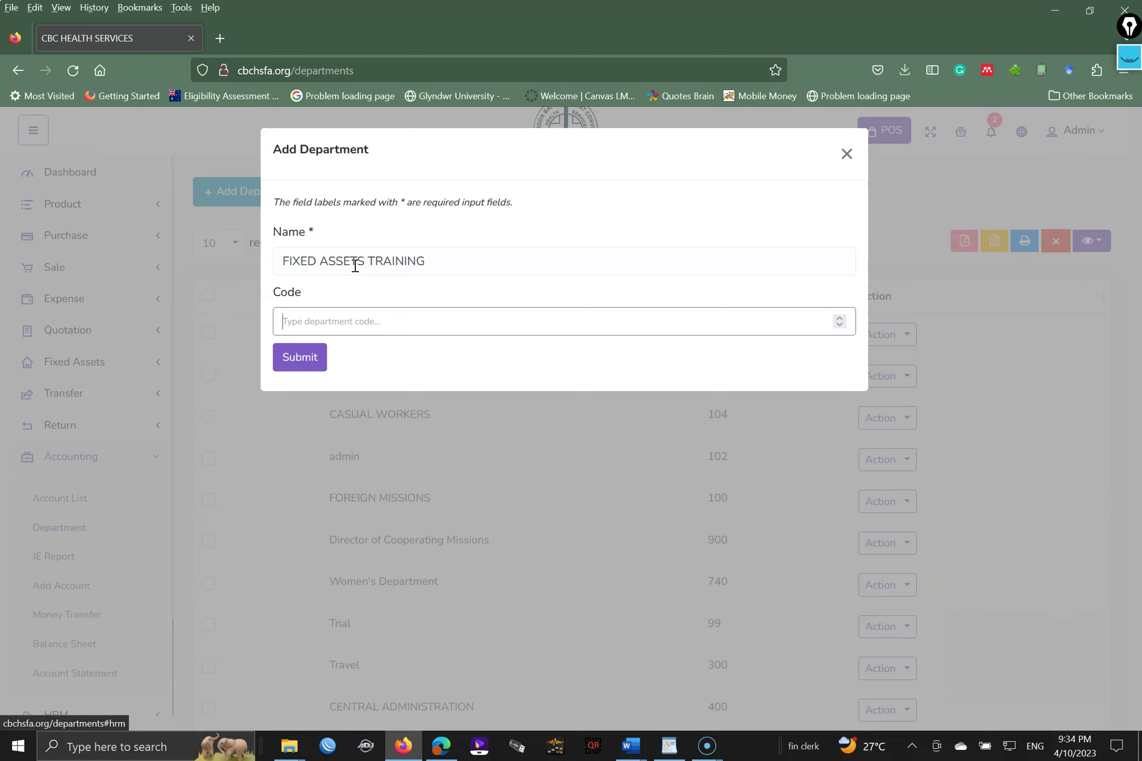
{"action": "type", "text": "011"}
{"action": "left_click", "coordinate": [297, 358]}
{"action": "left_click", "coordinate": [297, 359]}
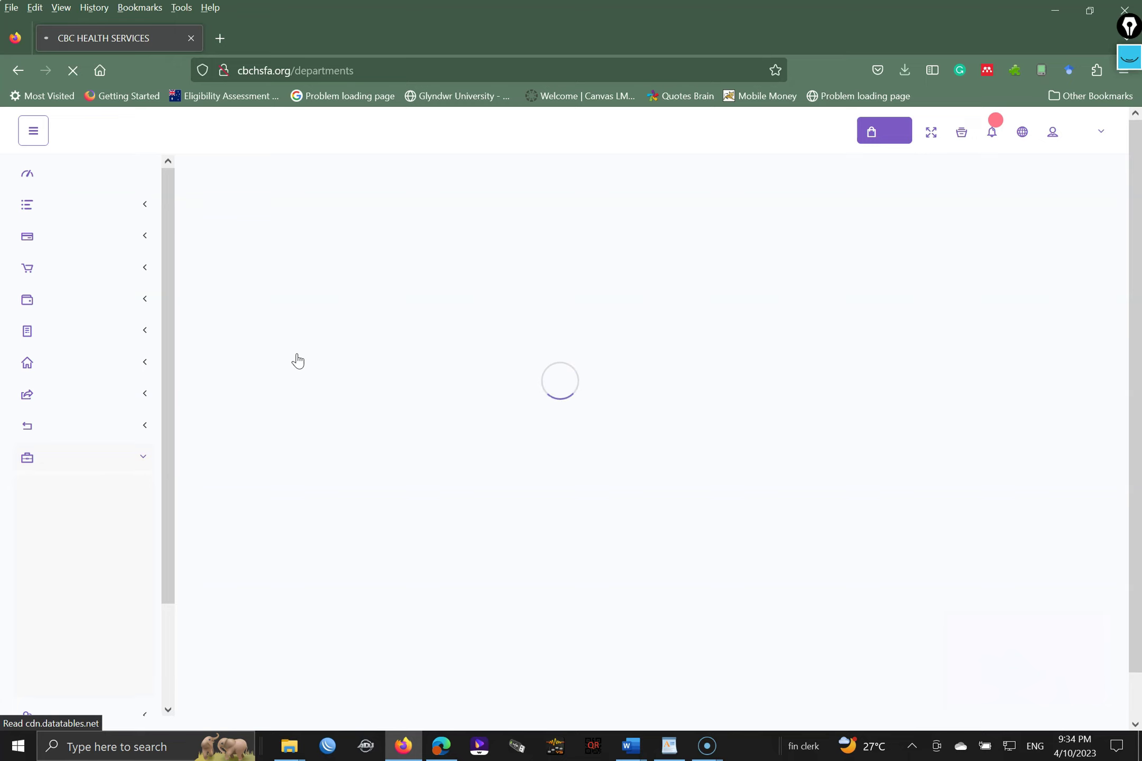
{"action": "left_click_drag", "start_coordinate": [457, 632], "coordinate": [423, 636]}
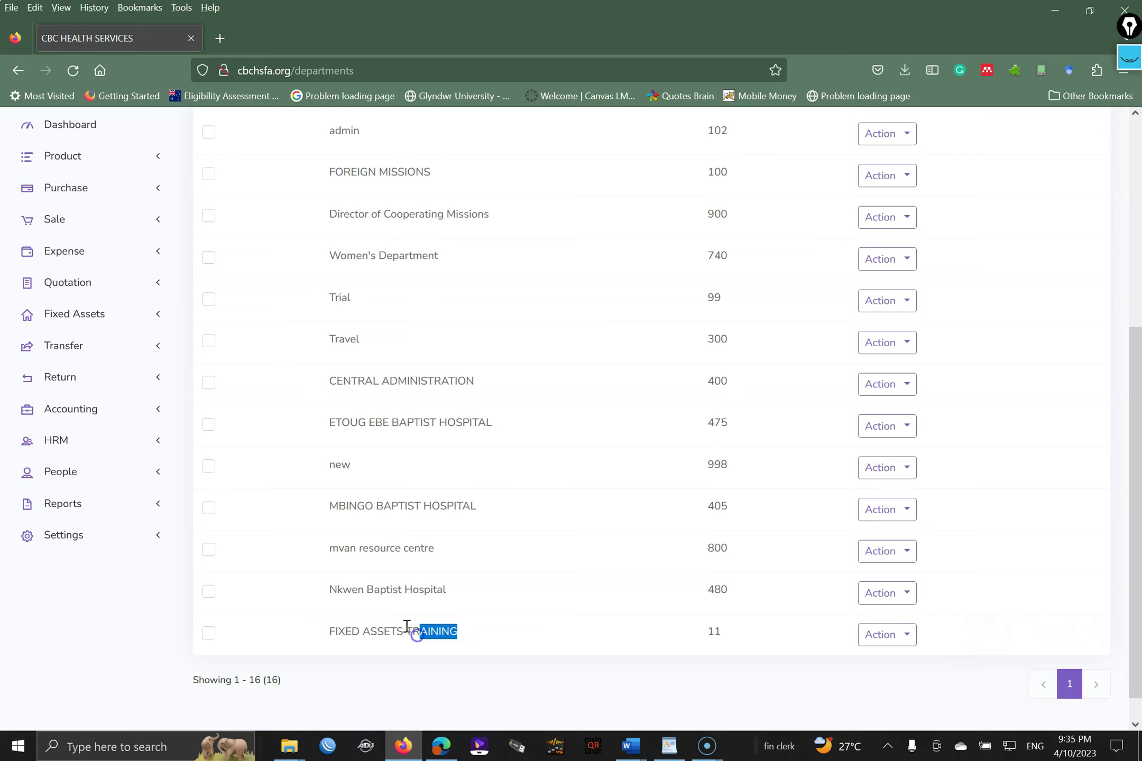
- Expand Fixed Assets, dismiss the IDM download pop-up, and go to Add Assets
{"action": "left_click", "coordinate": [441, 633]}
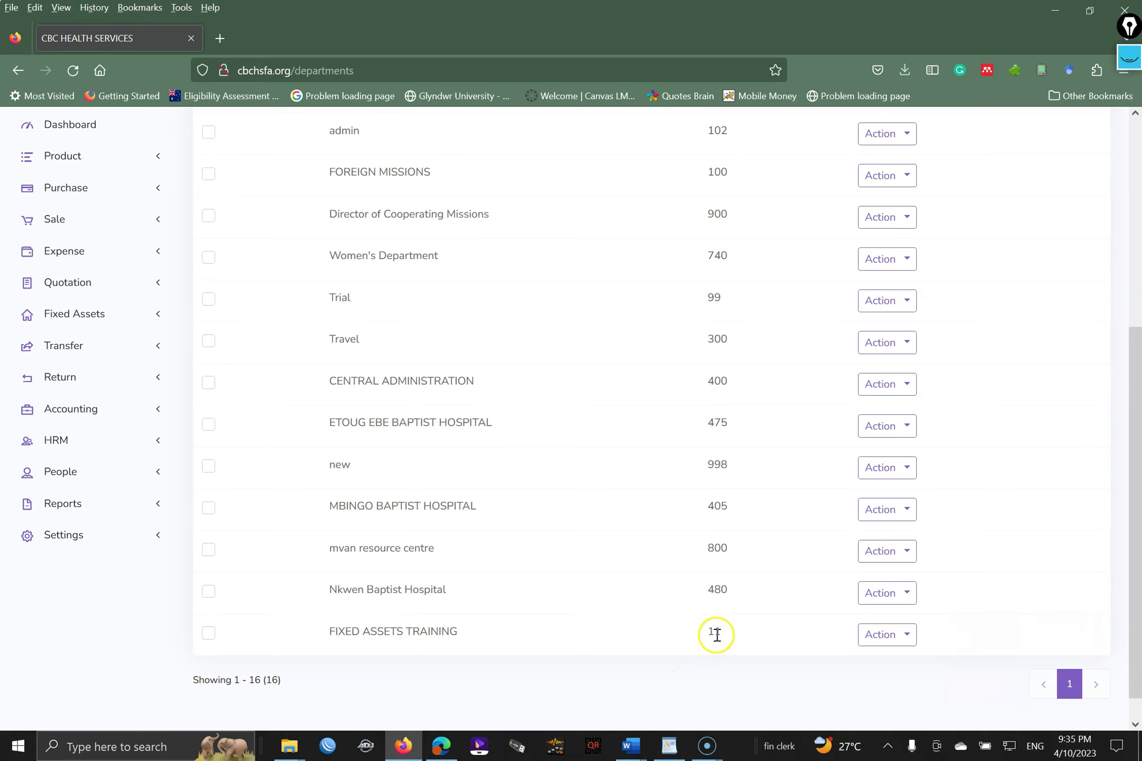
{"action": "left_click", "coordinate": [76, 317]}
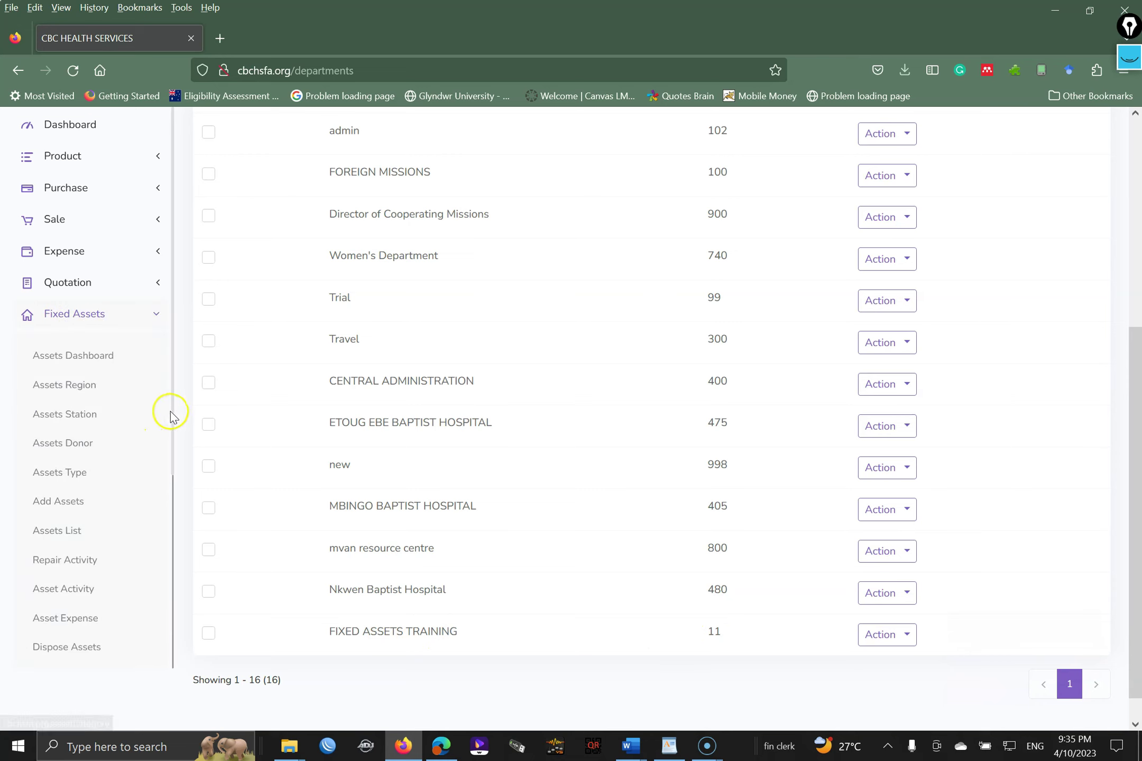
{"action": "left_click_drag", "start_coordinate": [171, 410], "coordinate": [170, 459]}
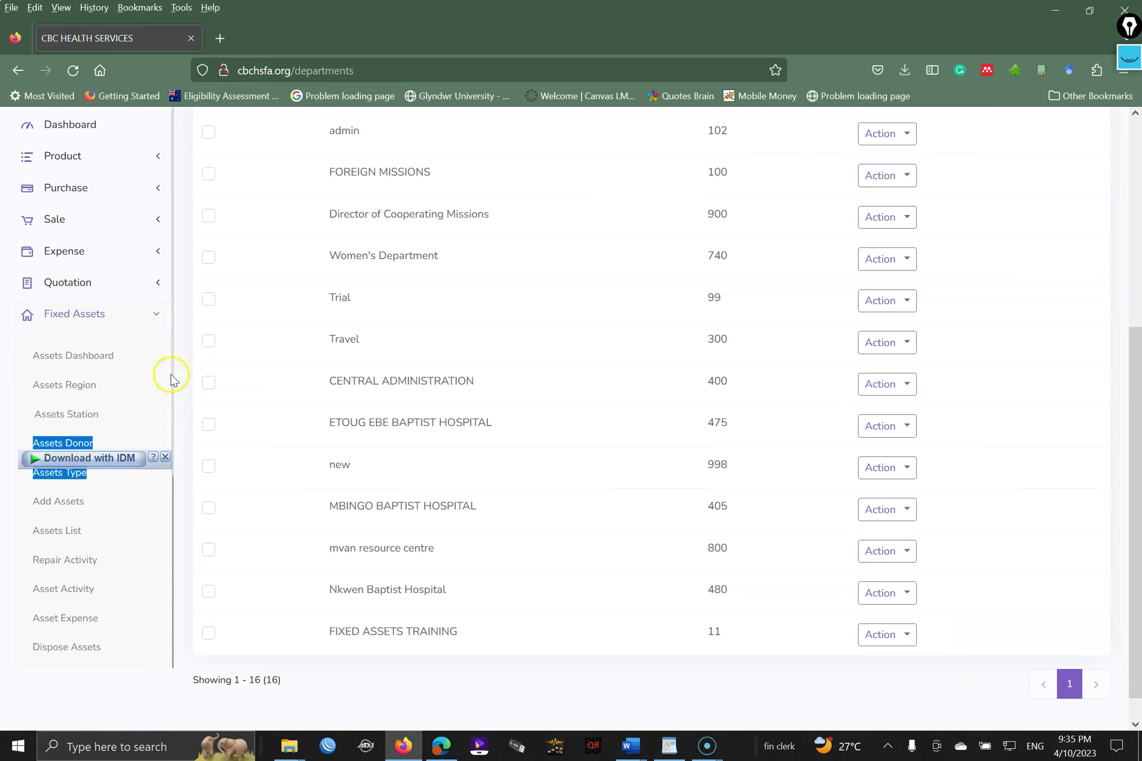
{"action": "left_click_drag", "start_coordinate": [173, 372], "coordinate": [171, 450]}
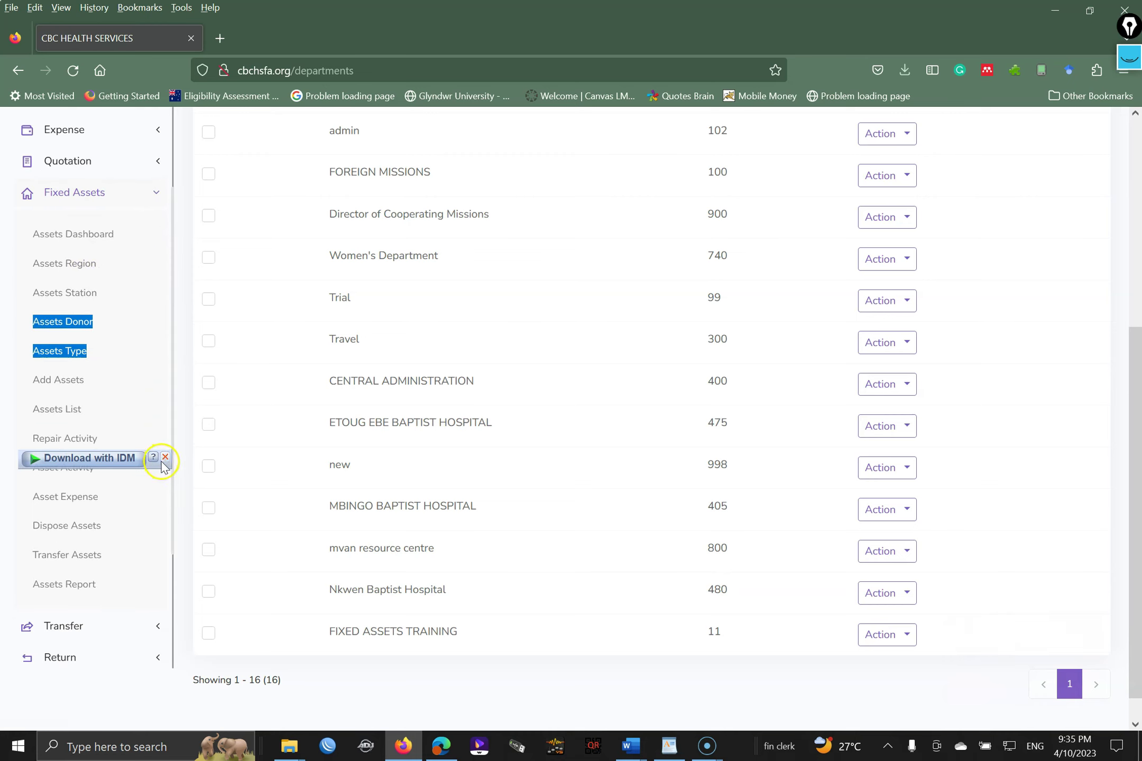
{"action": "left_click", "coordinate": [165, 458]}
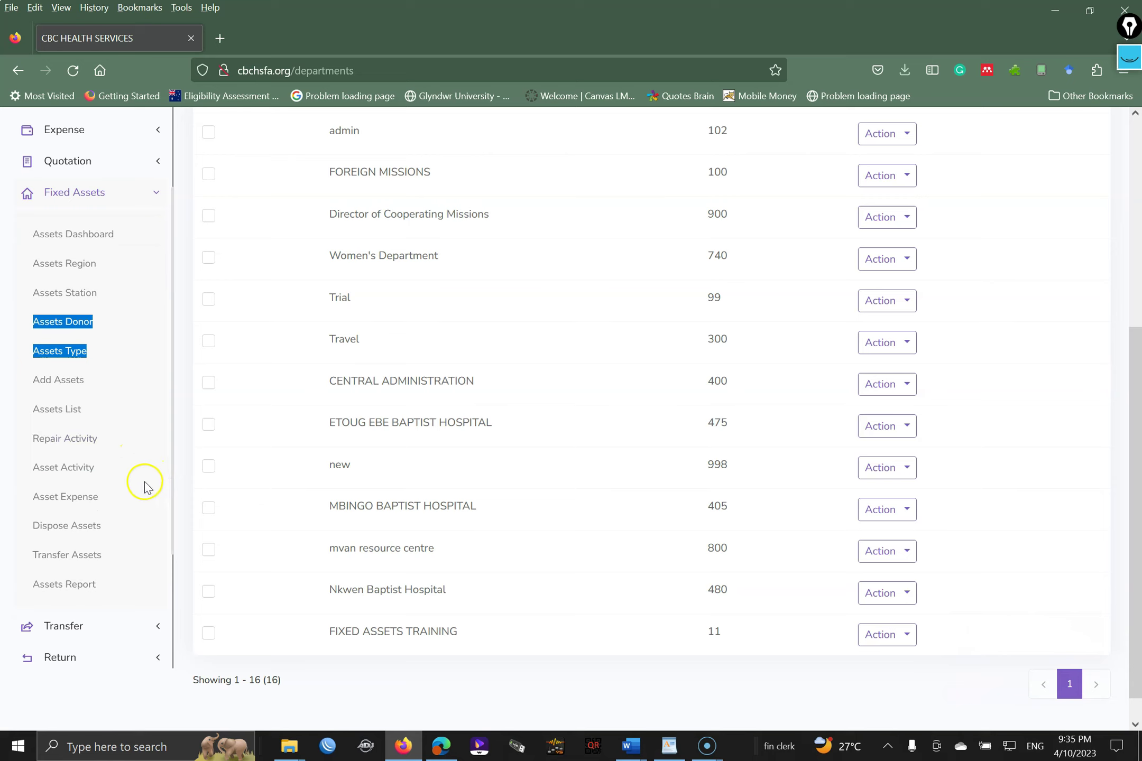
{"action": "left_click", "coordinate": [60, 386]}
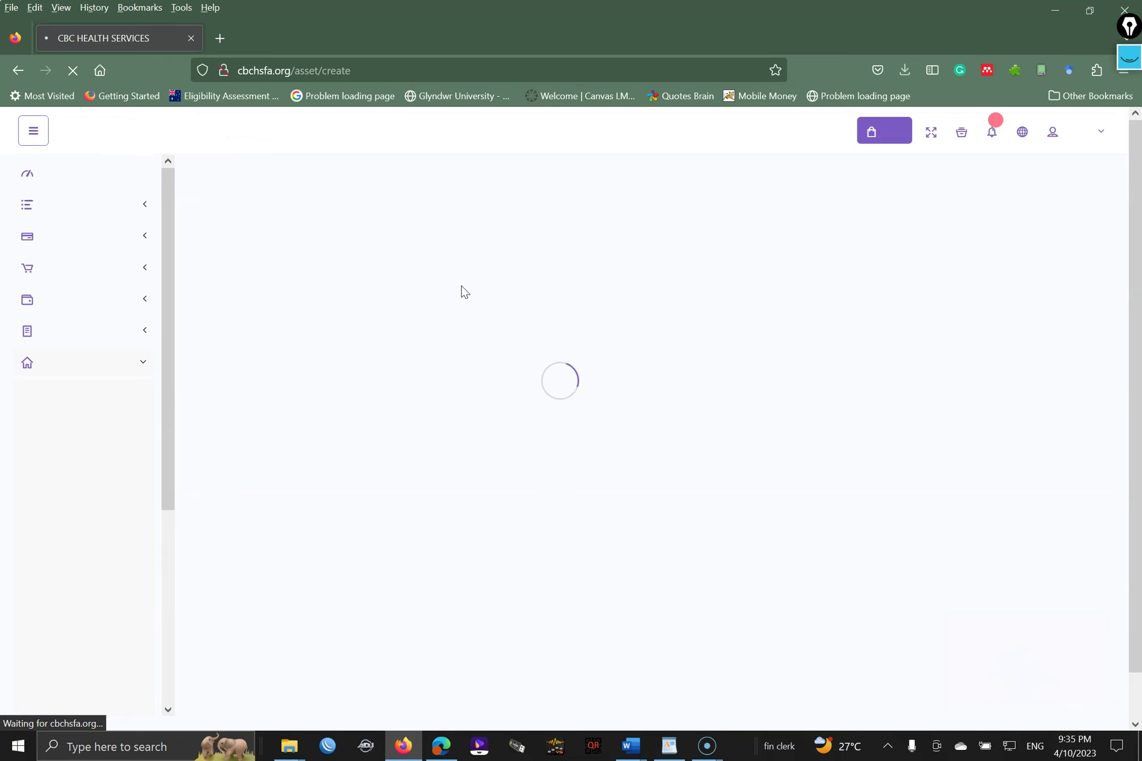
- Enter the laptop's name, the person in charge and the assignee on the Add Assets form
{"action": "left_click_drag", "start_coordinate": [1135, 270], "coordinate": [1110, 303]}
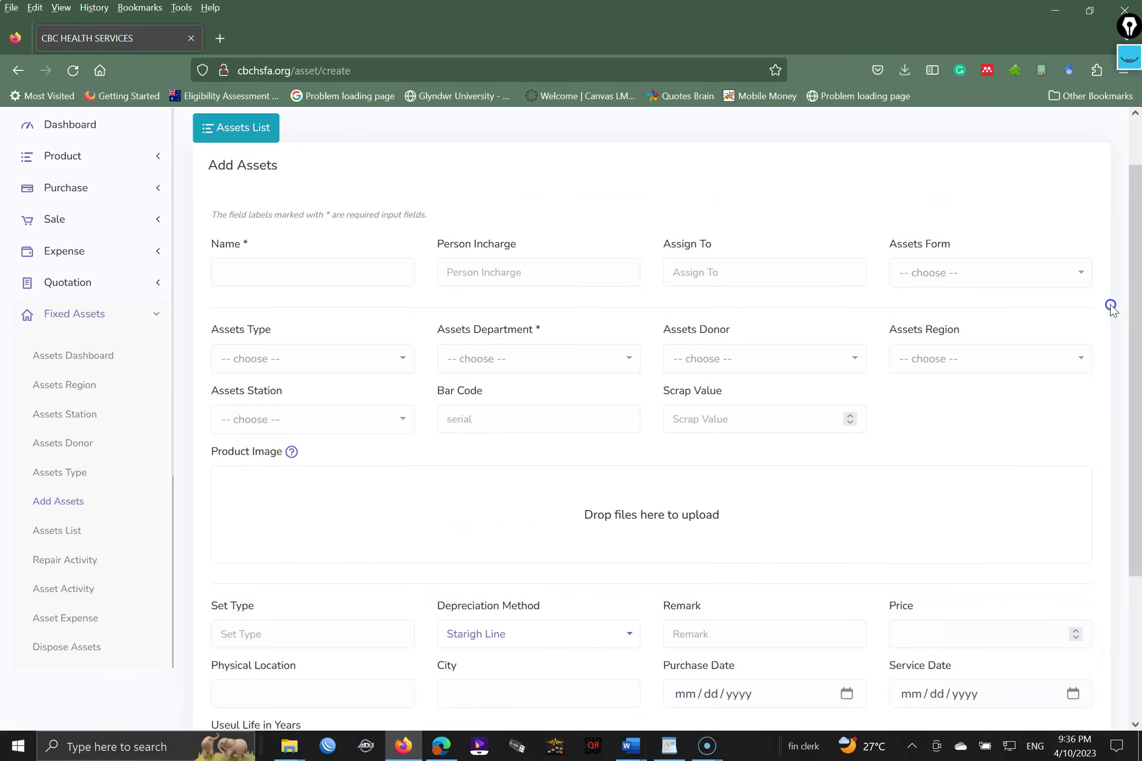
{"action": "left_click", "coordinate": [328, 270]}
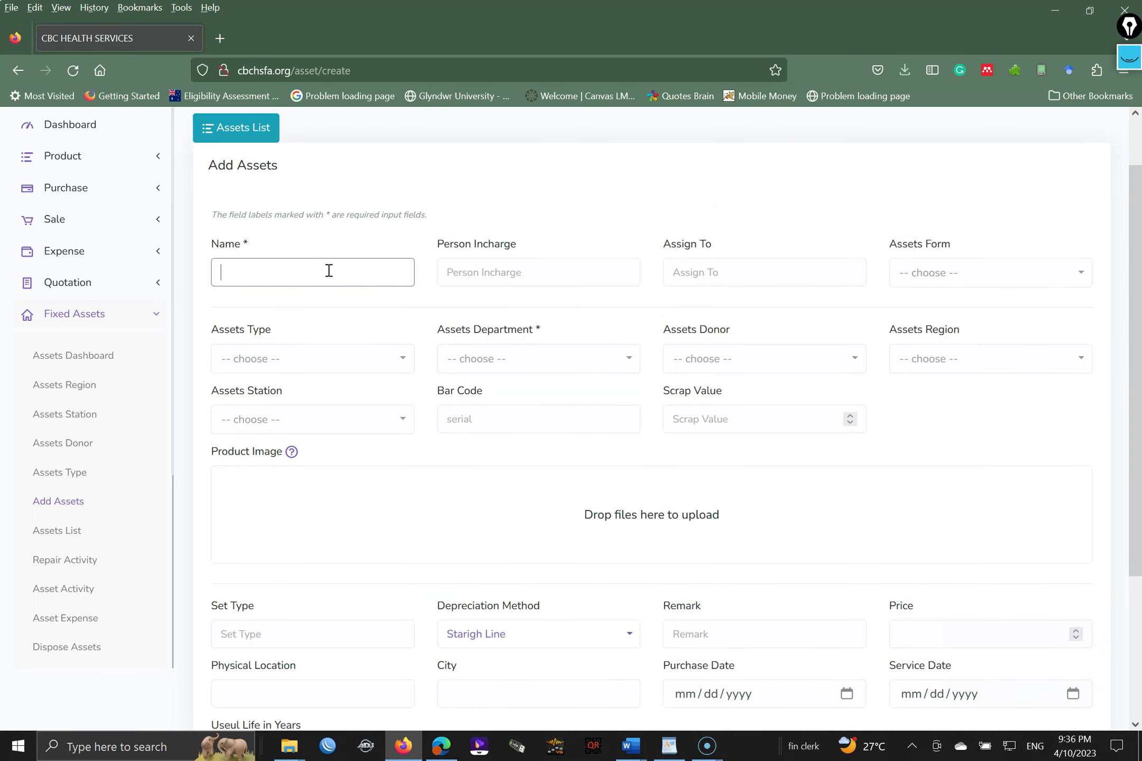
{"action": "type", "text": "mbo"}
{"action": "key", "text": "BackSpace"}
{"action": "key", "text": "BackSpace"}
{"action": "key", "text": "BackSpace"}
{"action": "type", "text": "Mbole's"}
{"action": "key", "text": "Tab"}
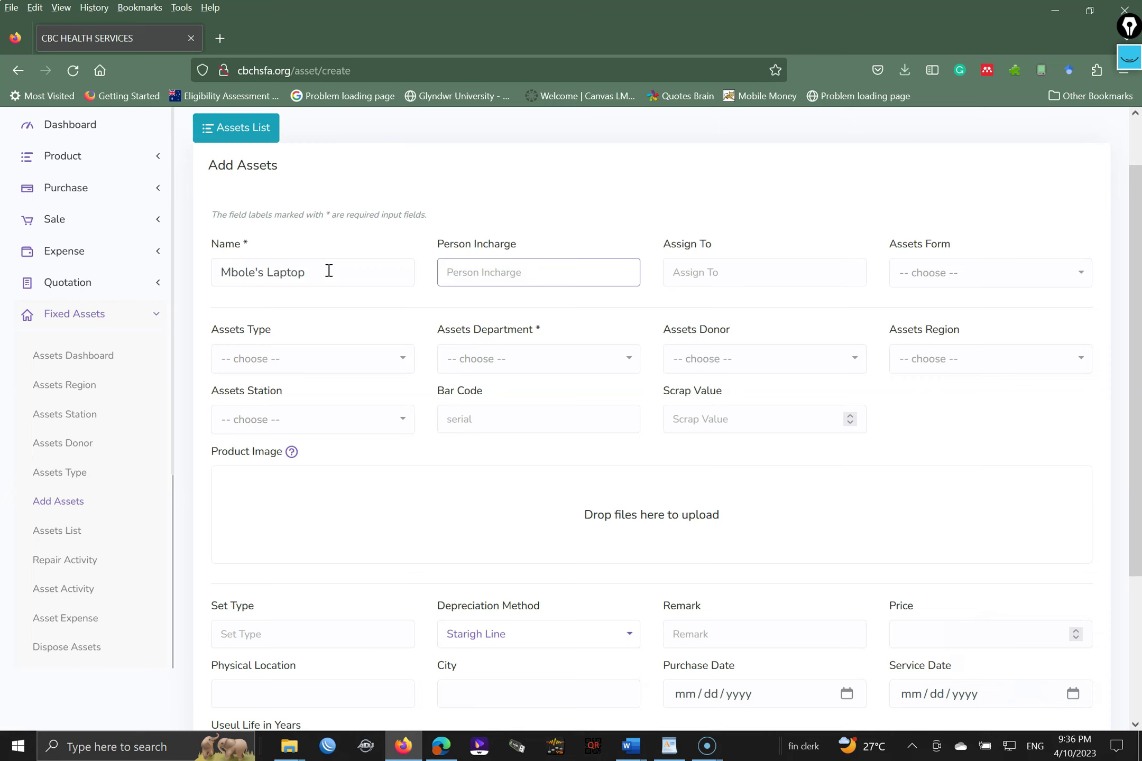
{"action": "type", "text": "Roland"}
{"action": "key", "text": "Tab"}
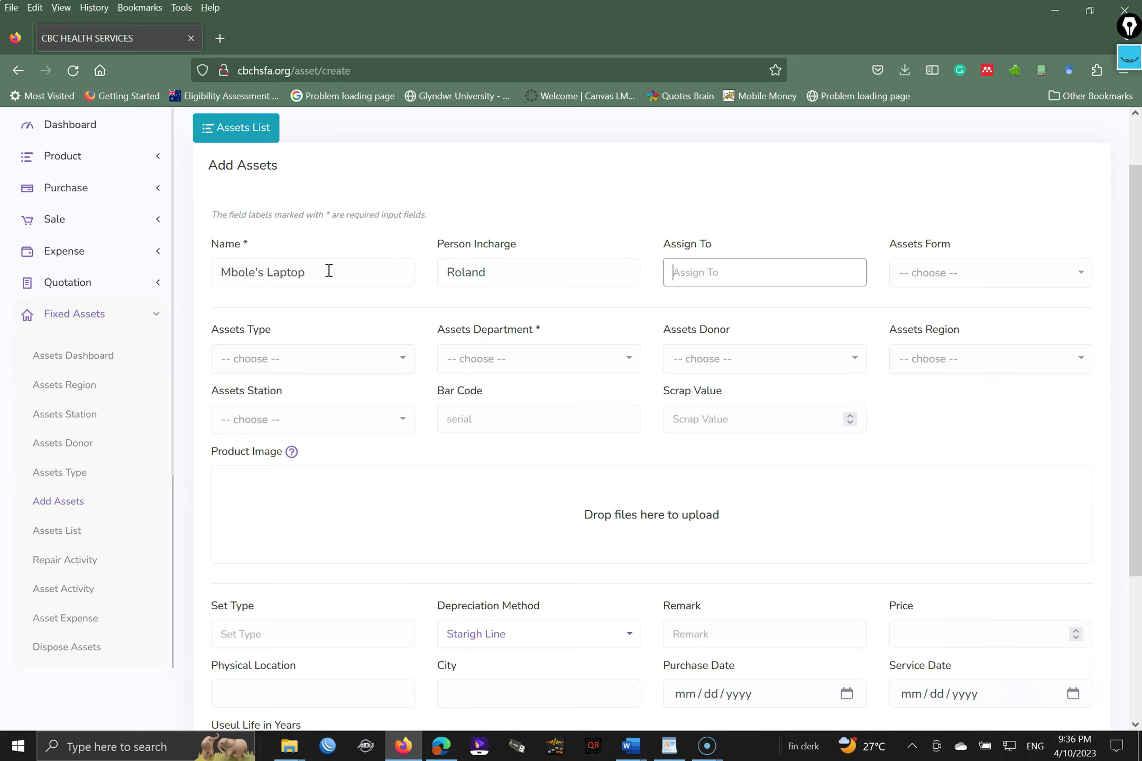
{"action": "type", "text": "Roland"}
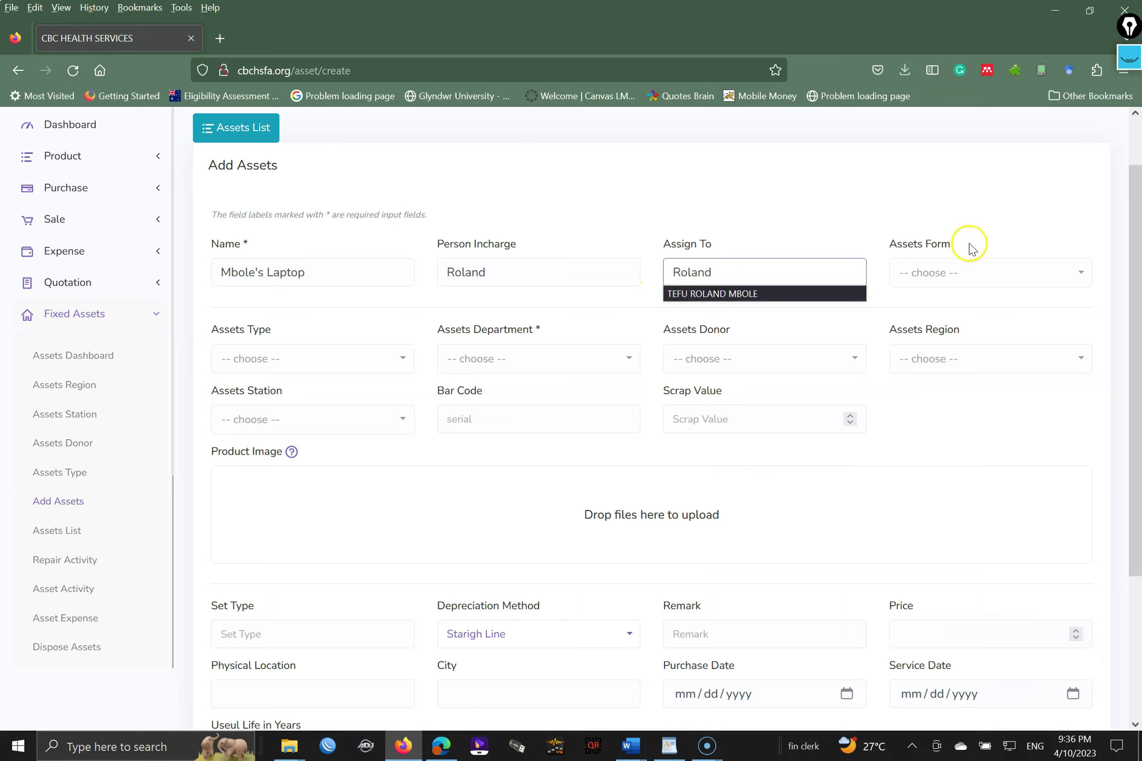
- Set the Assets Form to SOFTWARE
{"action": "left_click", "coordinate": [978, 267]}
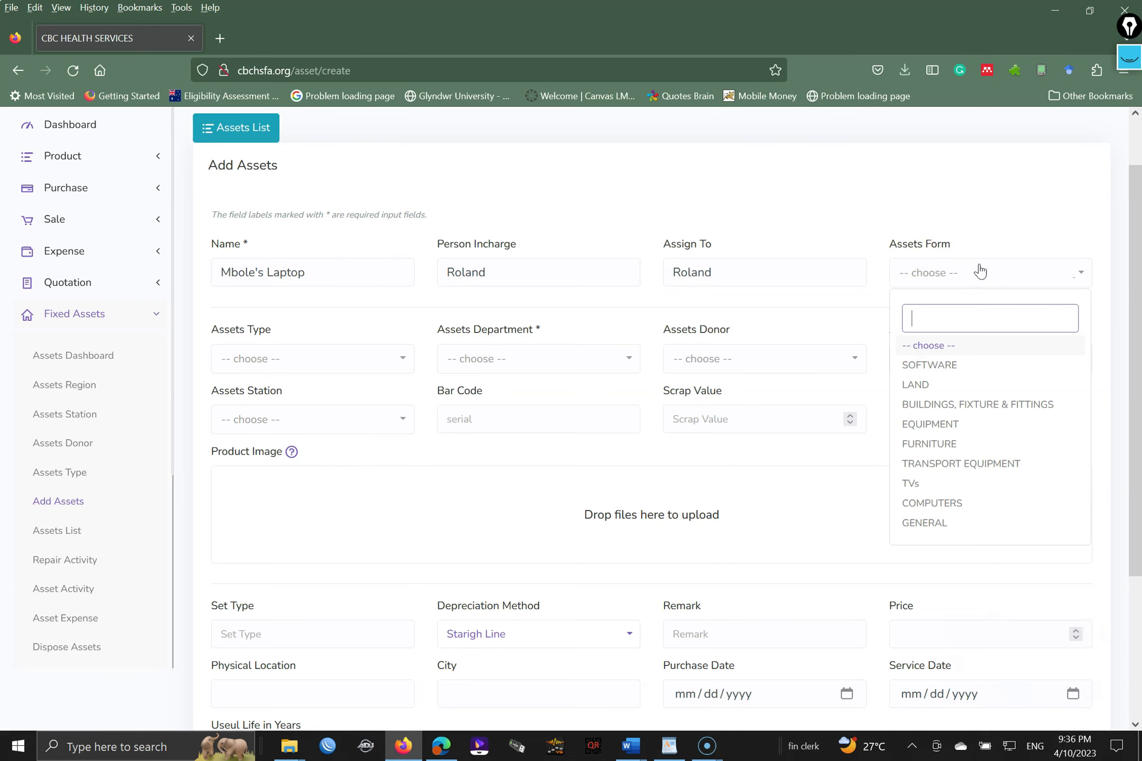
{"action": "left_click", "coordinate": [957, 365]}
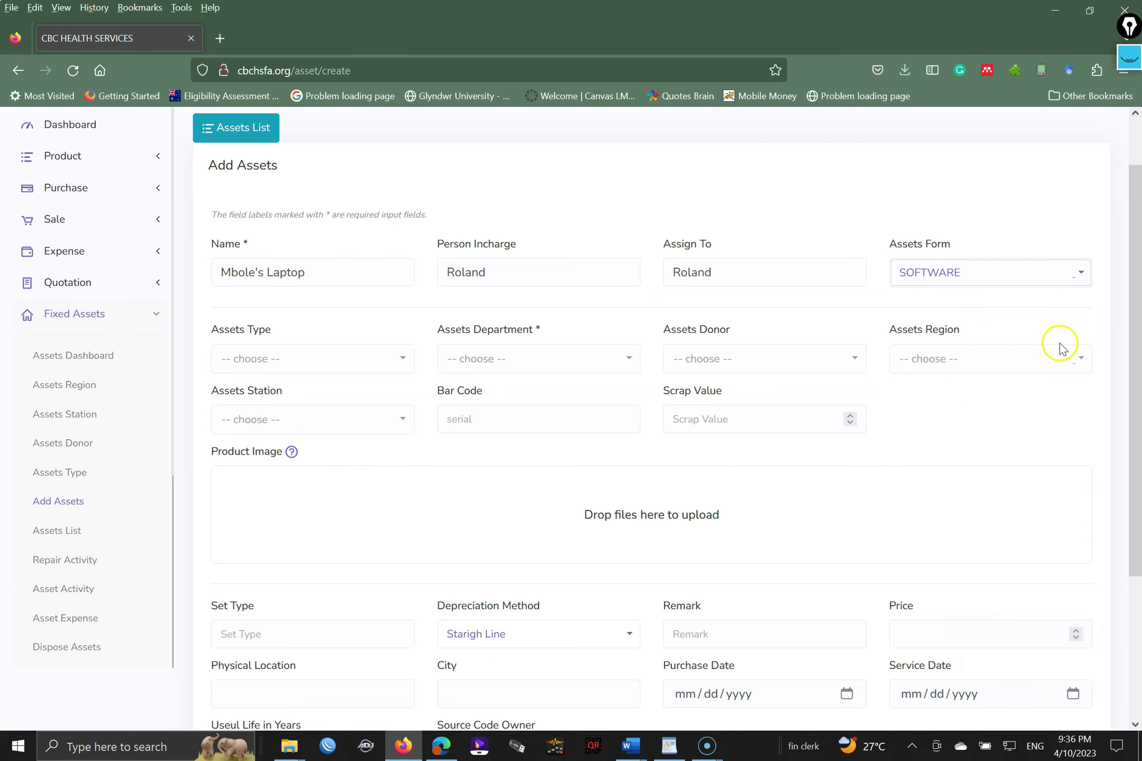
{"action": "left_click_drag", "start_coordinate": [1134, 329], "coordinate": [1140, 454]}
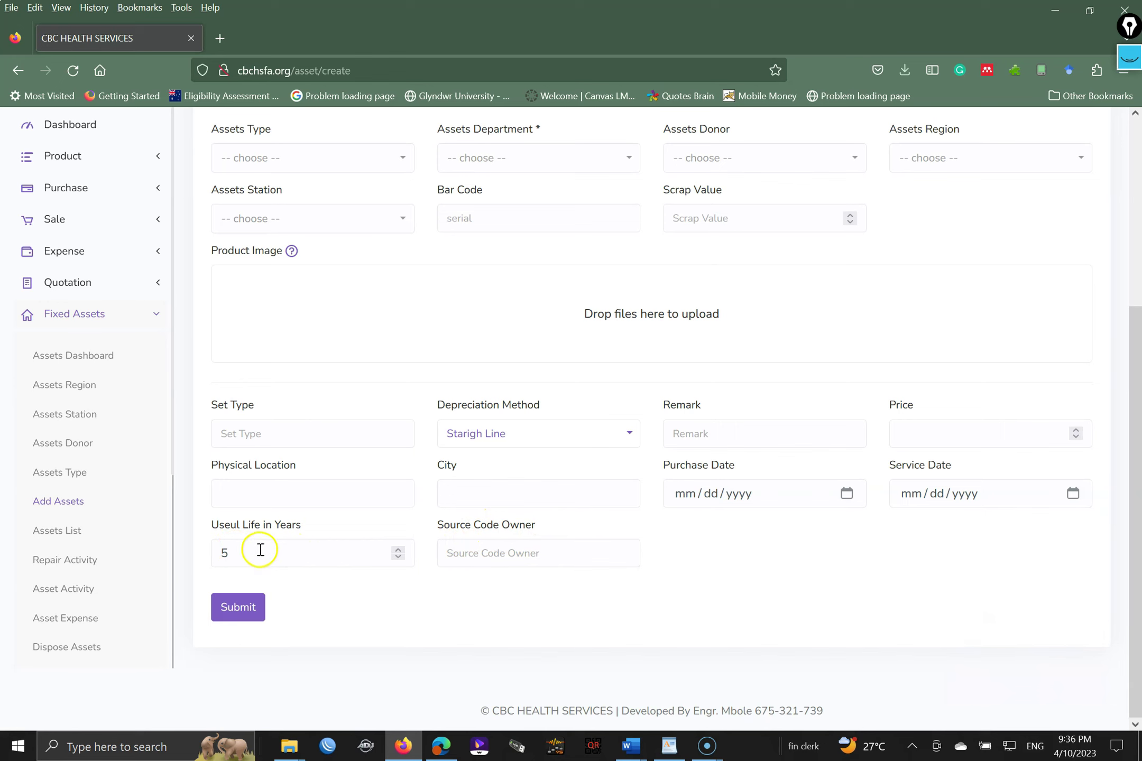
- Try COMPUTERS as the asset form and look at its useful life and hard drive size fields
{"action": "left_click_drag", "start_coordinate": [1131, 407], "coordinate": [1125, 312]}
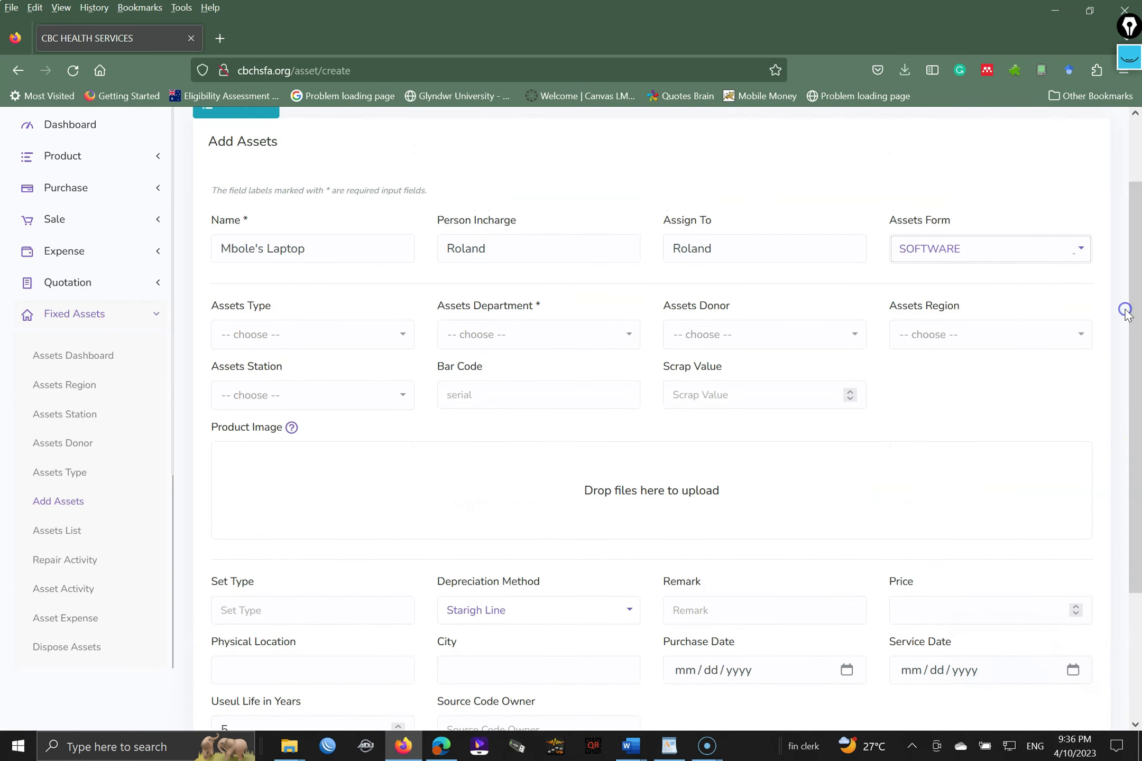
{"action": "left_click", "coordinate": [1019, 268]}
{"action": "left_click", "coordinate": [1015, 268]}
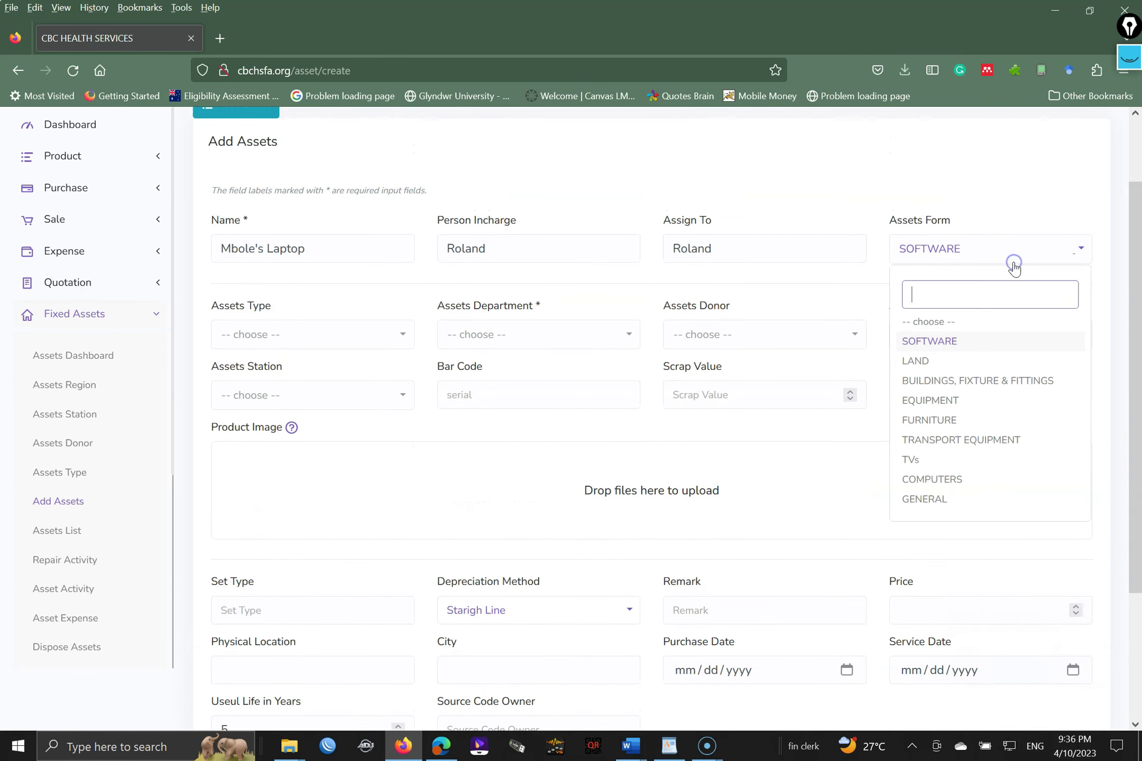
{"action": "left_click", "coordinate": [963, 471]}
{"action": "left_click_drag", "start_coordinate": [1128, 302], "coordinate": [1138, 478]}
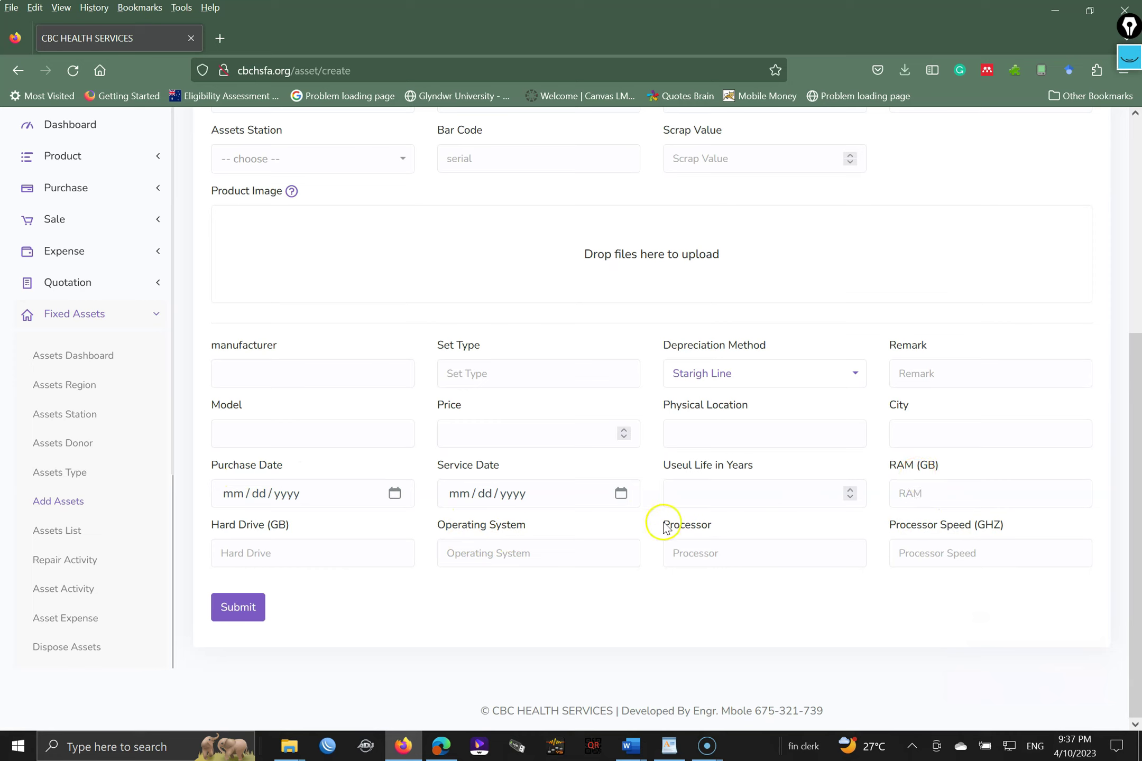
{"action": "left_click", "coordinate": [741, 492]}
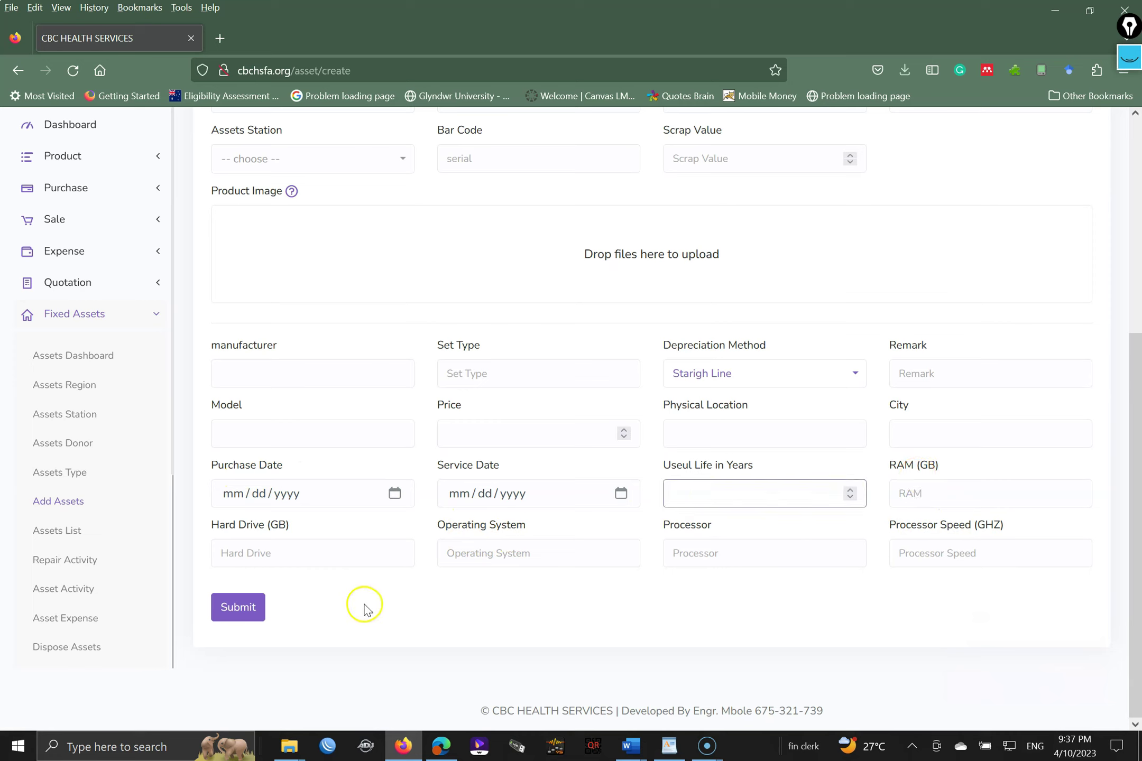
{"action": "left_click", "coordinate": [284, 555]}
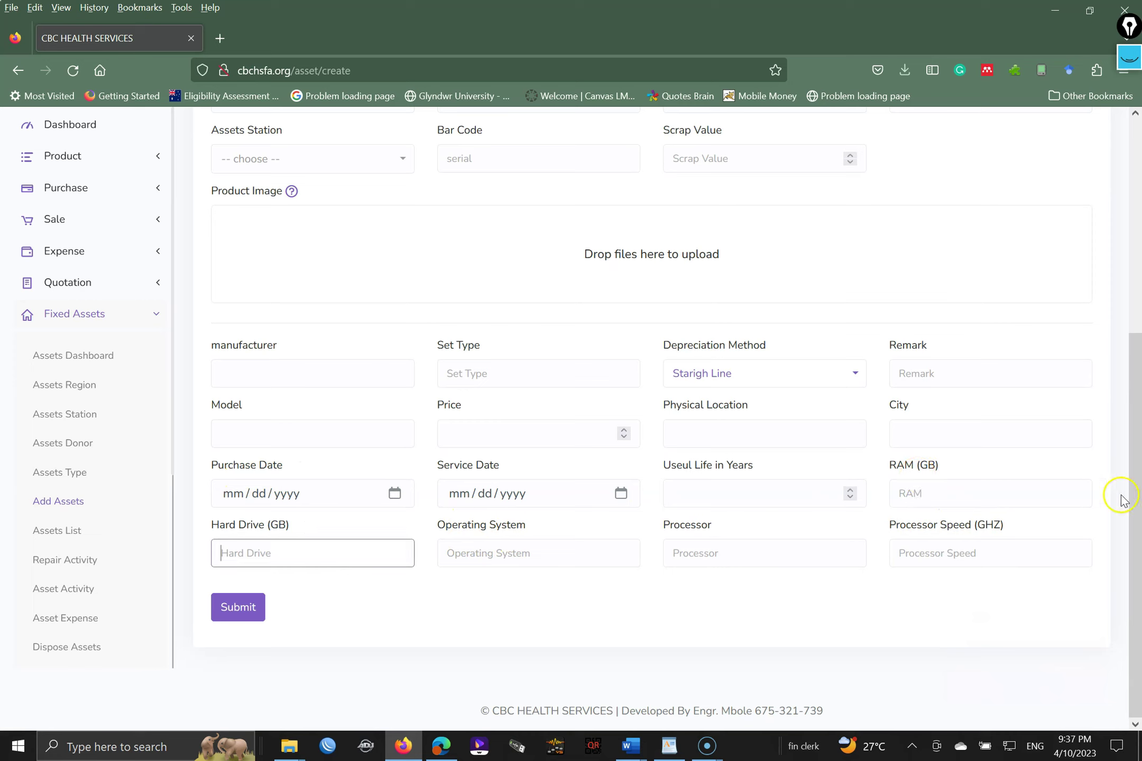
{"action": "left_click_drag", "start_coordinate": [1136, 472], "coordinate": [1103, 301]}
- Switch the asset form to TRANSPORT EQUIPMENT and review the Engine Type options
{"action": "left_click", "coordinate": [1001, 309]}
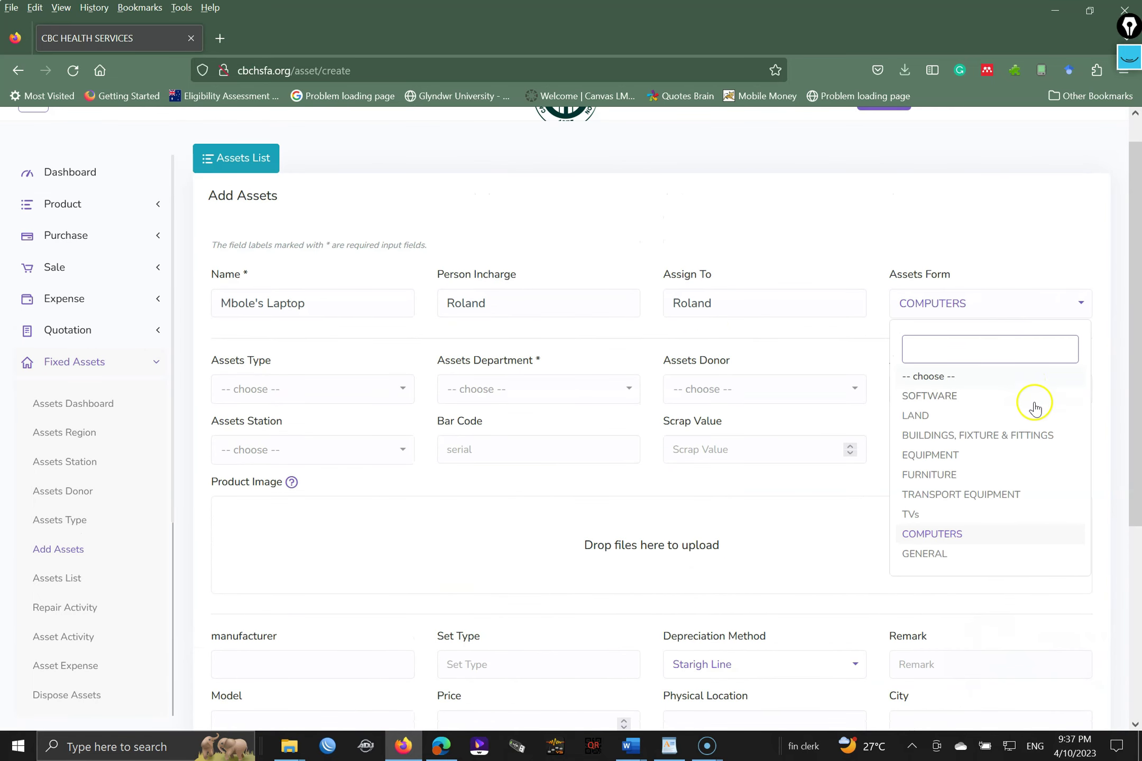
{"action": "left_click", "coordinate": [997, 494]}
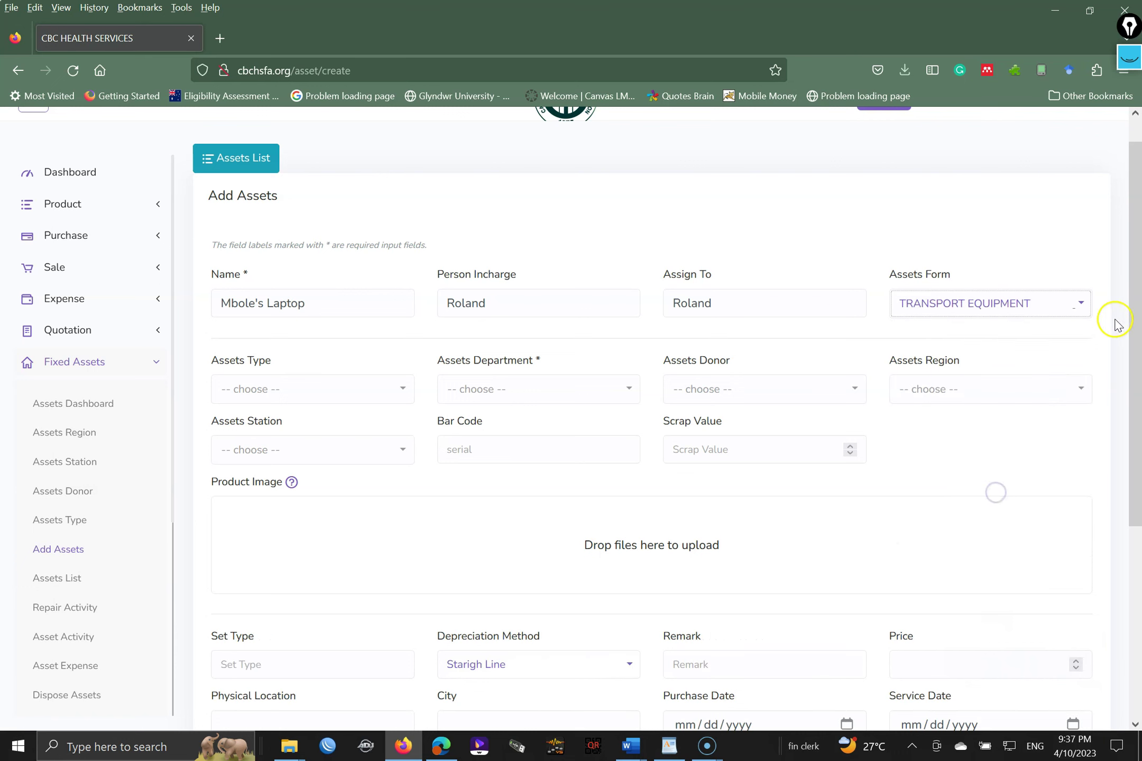
{"action": "left_click_drag", "start_coordinate": [1131, 286], "coordinate": [1139, 478]}
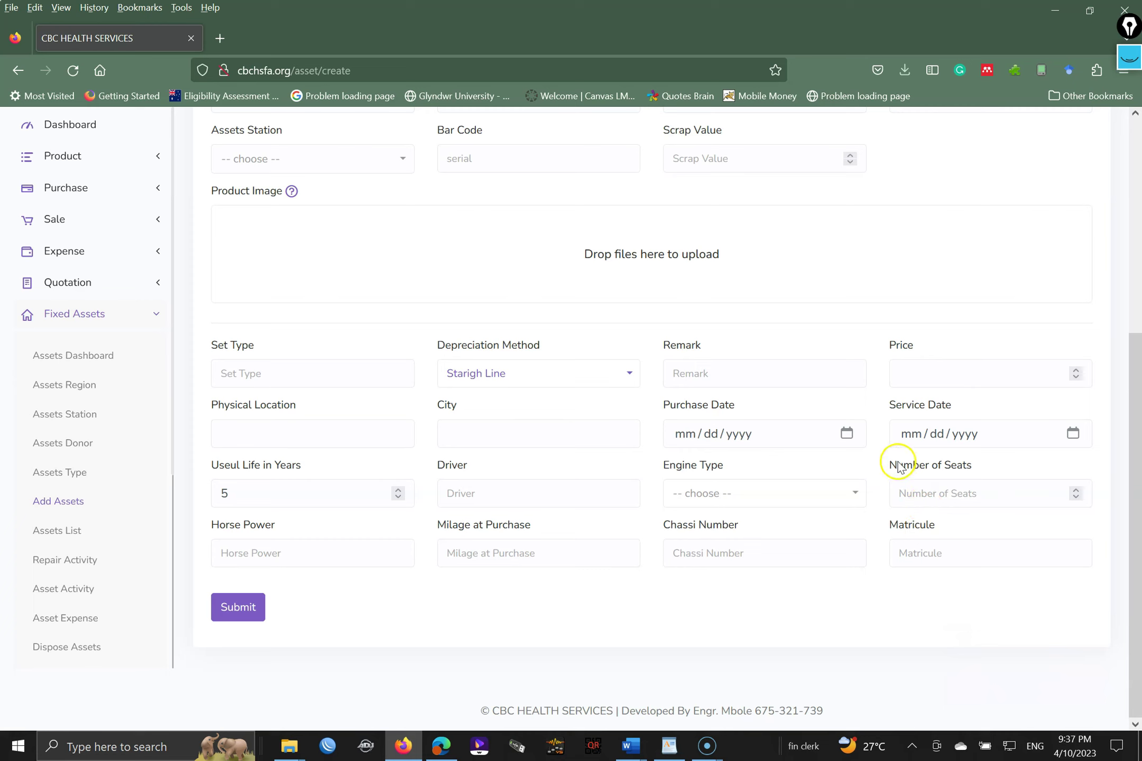
{"action": "left_click", "coordinate": [755, 499]}
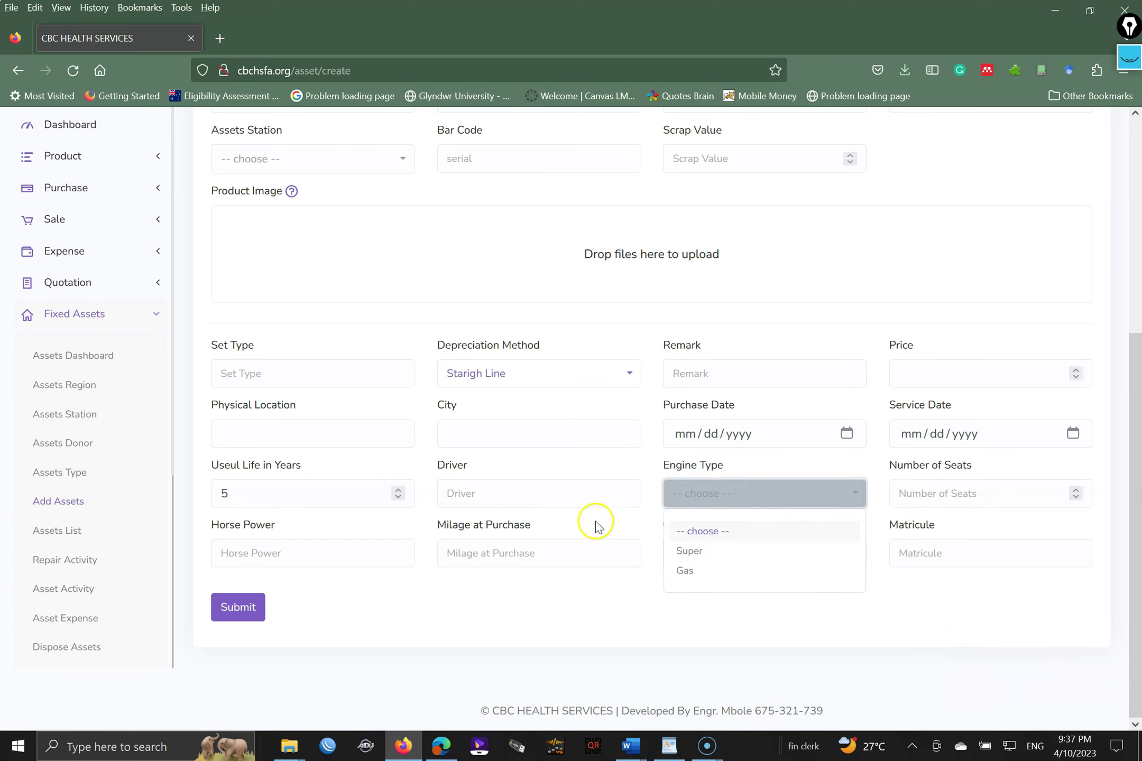
{"action": "left_click", "coordinate": [573, 490]}
{"action": "left_click_drag", "start_coordinate": [1136, 401], "coordinate": [1099, 244]}
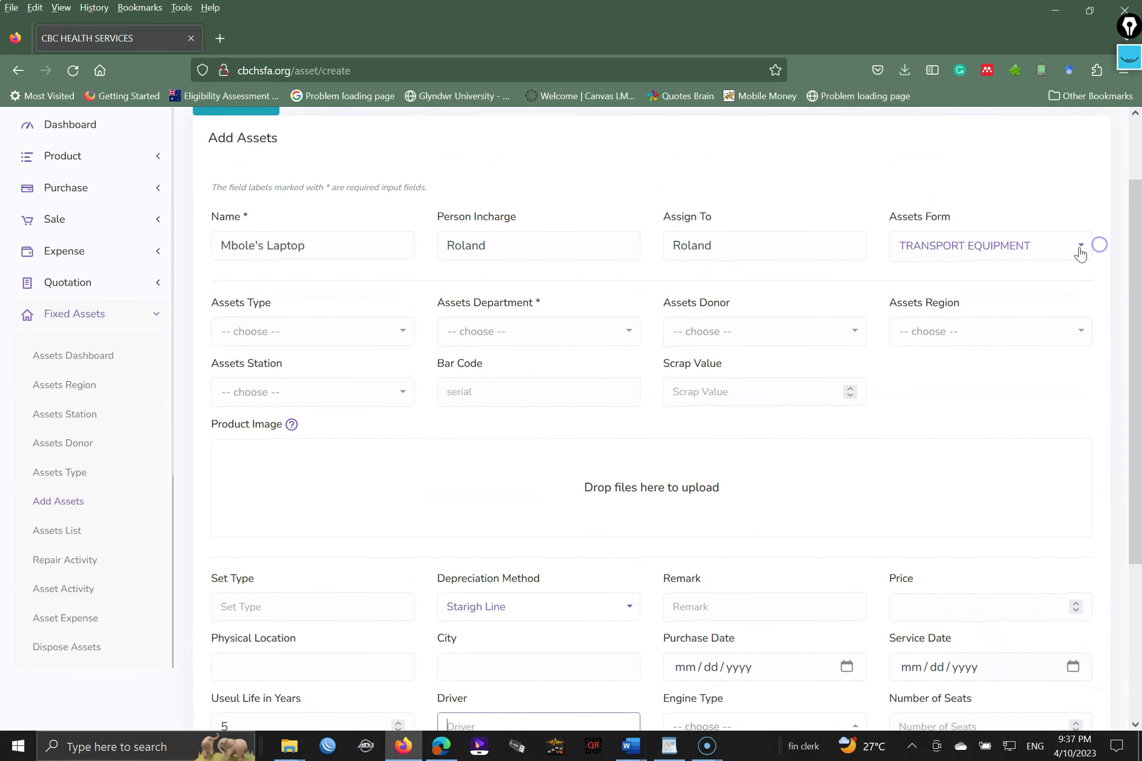
- Set the asset type to COMPUTERS (E3) and, searching 'fix', the department to FIXED ASSETS TRAINING / 11
{"action": "left_click", "coordinate": [311, 334]}
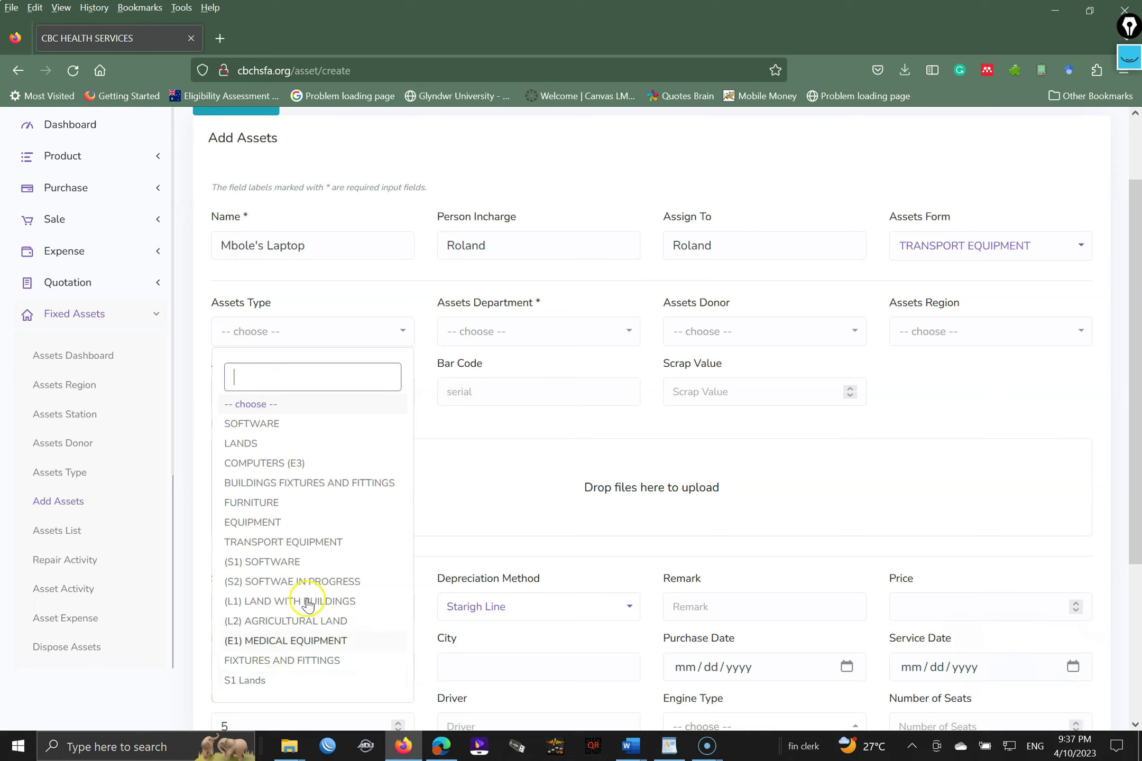
{"action": "left_click", "coordinate": [277, 463]}
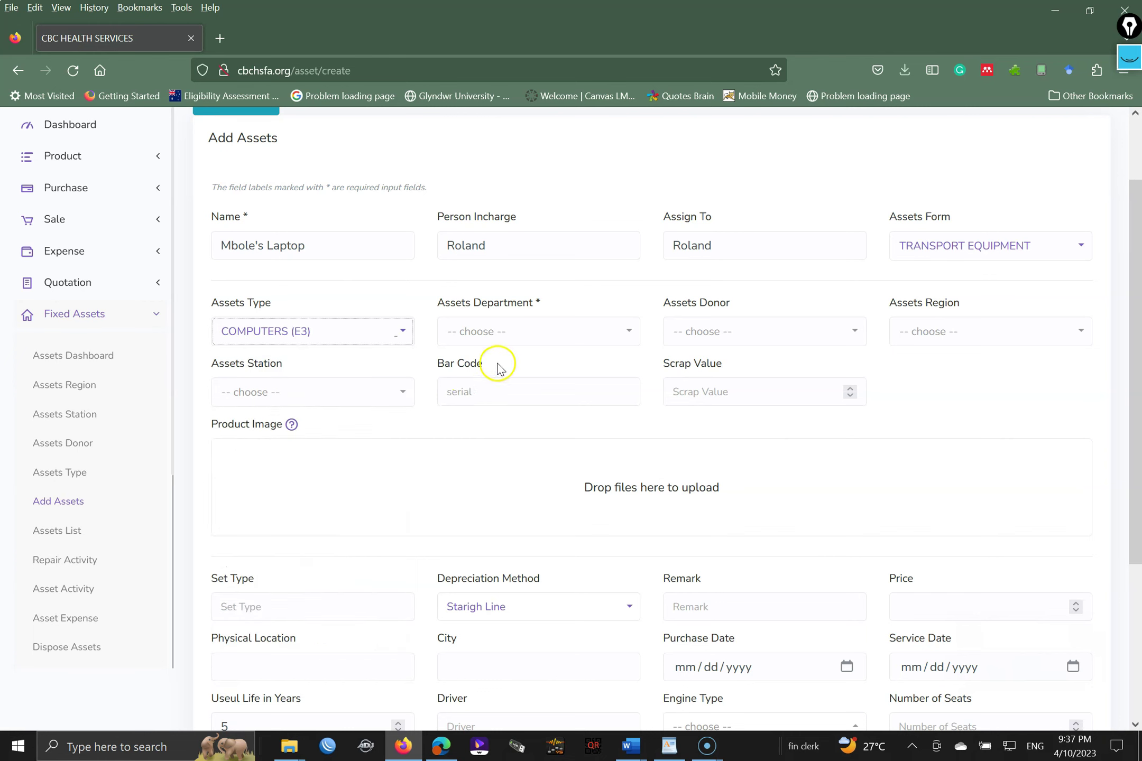
{"action": "left_click", "coordinate": [530, 334]}
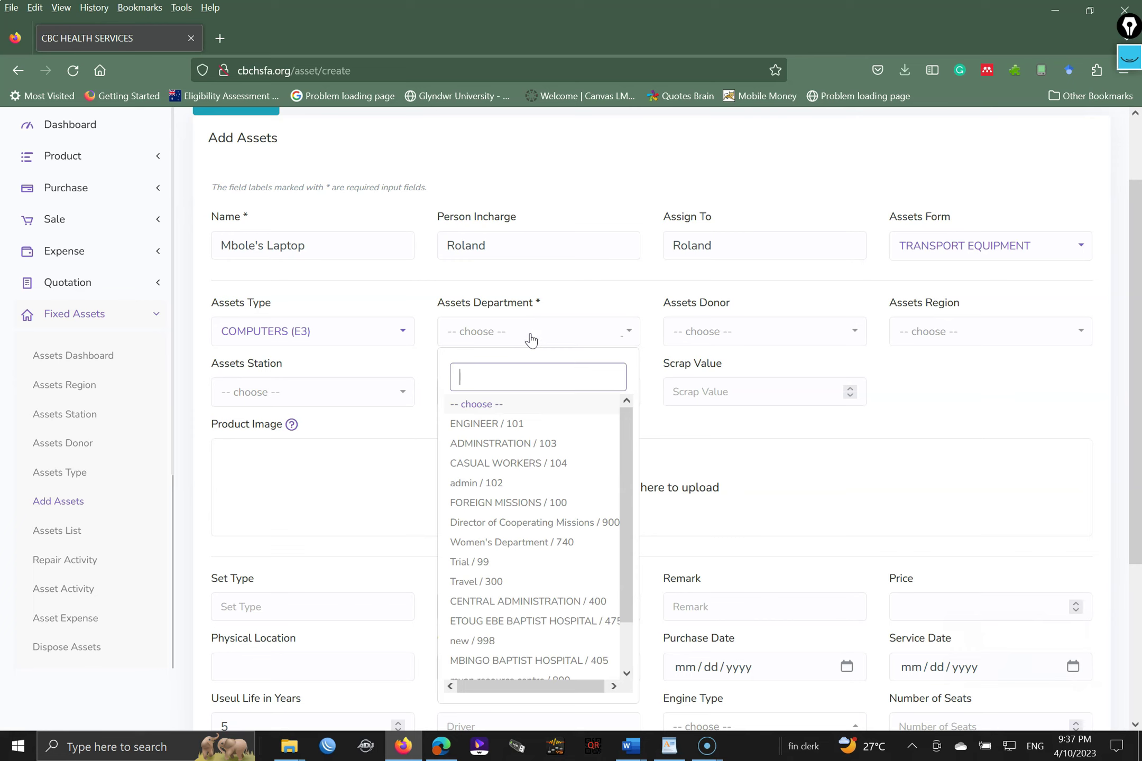
{"action": "type", "text": "400"}
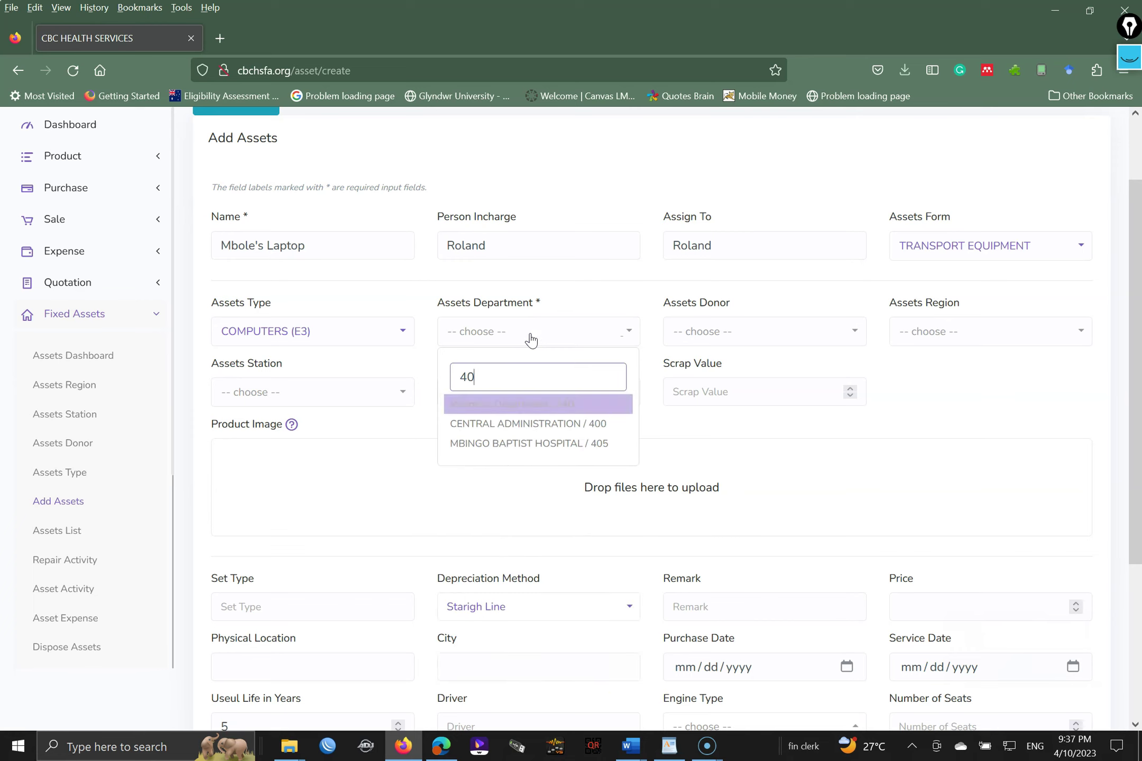
{"action": "key", "text": "BackSpace"}
{"action": "key", "text": "BackSpace"}
{"action": "key", "text": "BackSpace"}
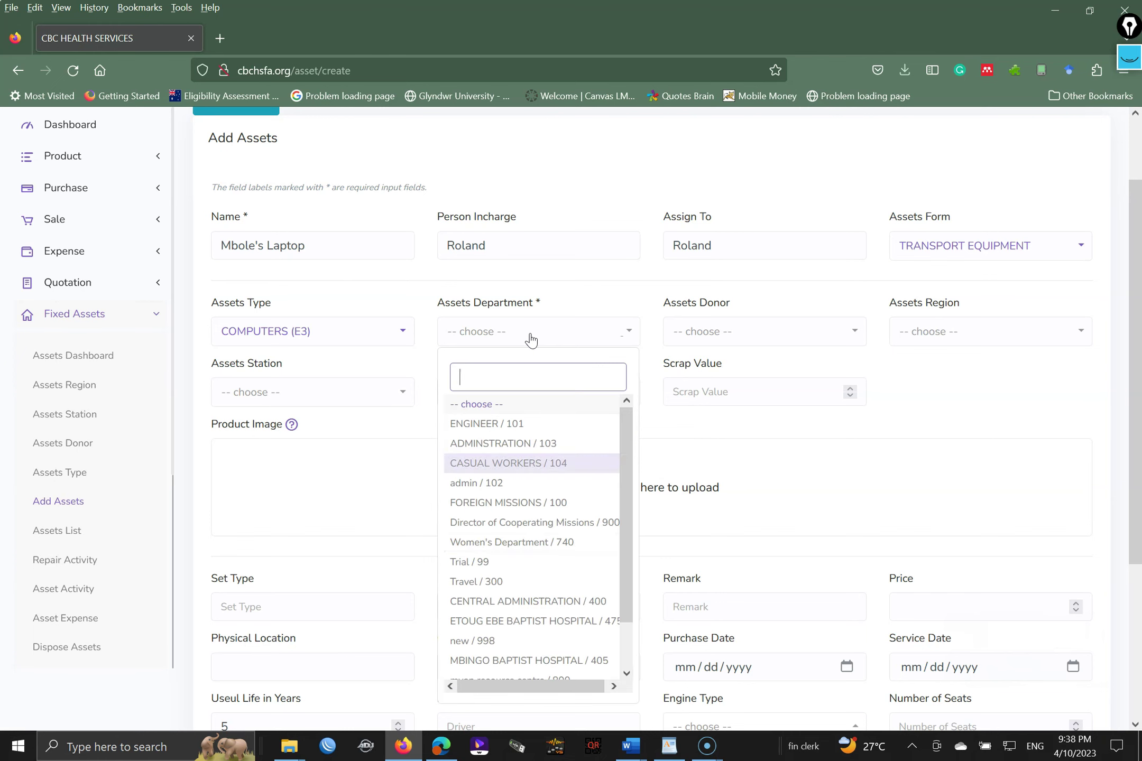
{"action": "type", "text": "405"}
{"action": "key", "text": "BackSpace"}
{"action": "key", "text": "BackSpace"}
{"action": "key", "text": "BackSpace"}
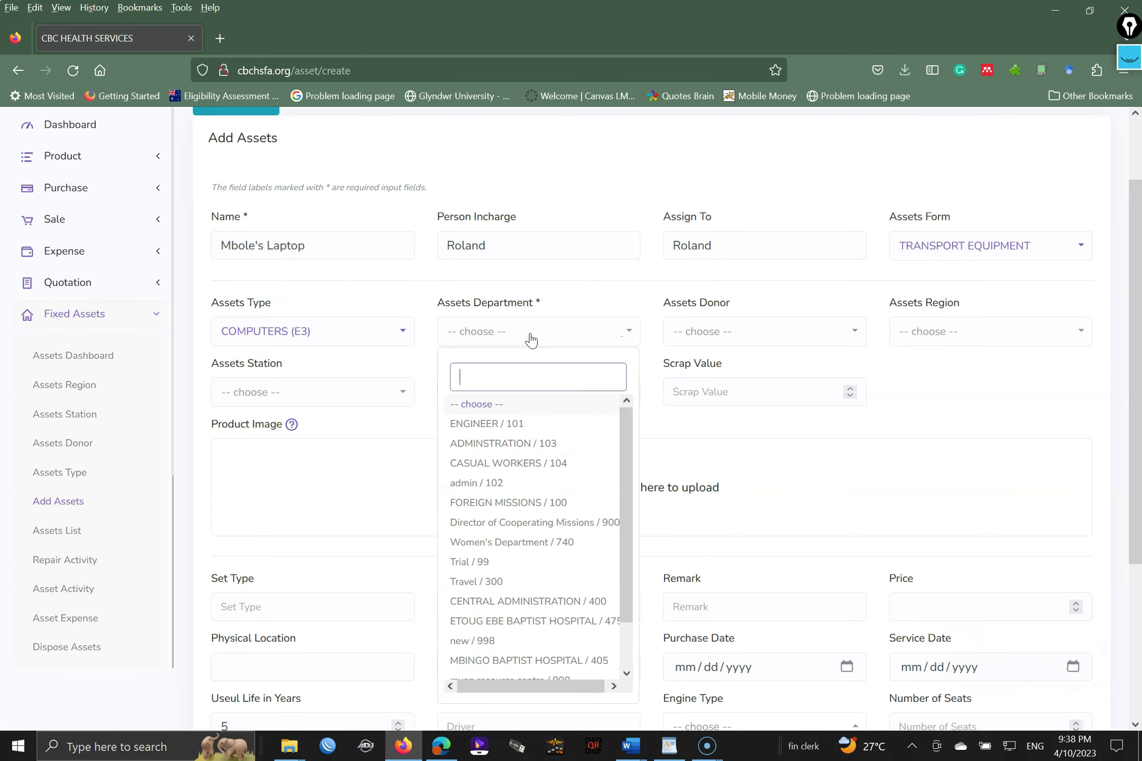
{"action": "type", "text": "mbin"}
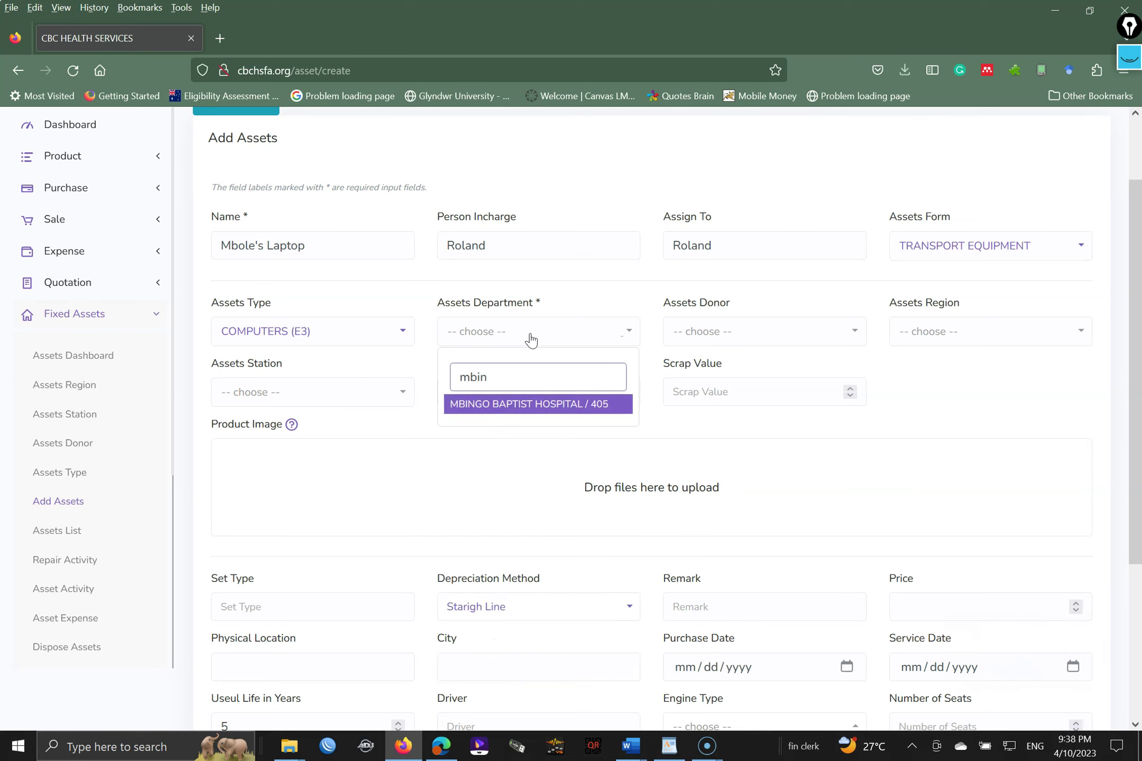
{"action": "key", "text": "BackSpace"}
{"action": "key", "text": "BackSpace"}
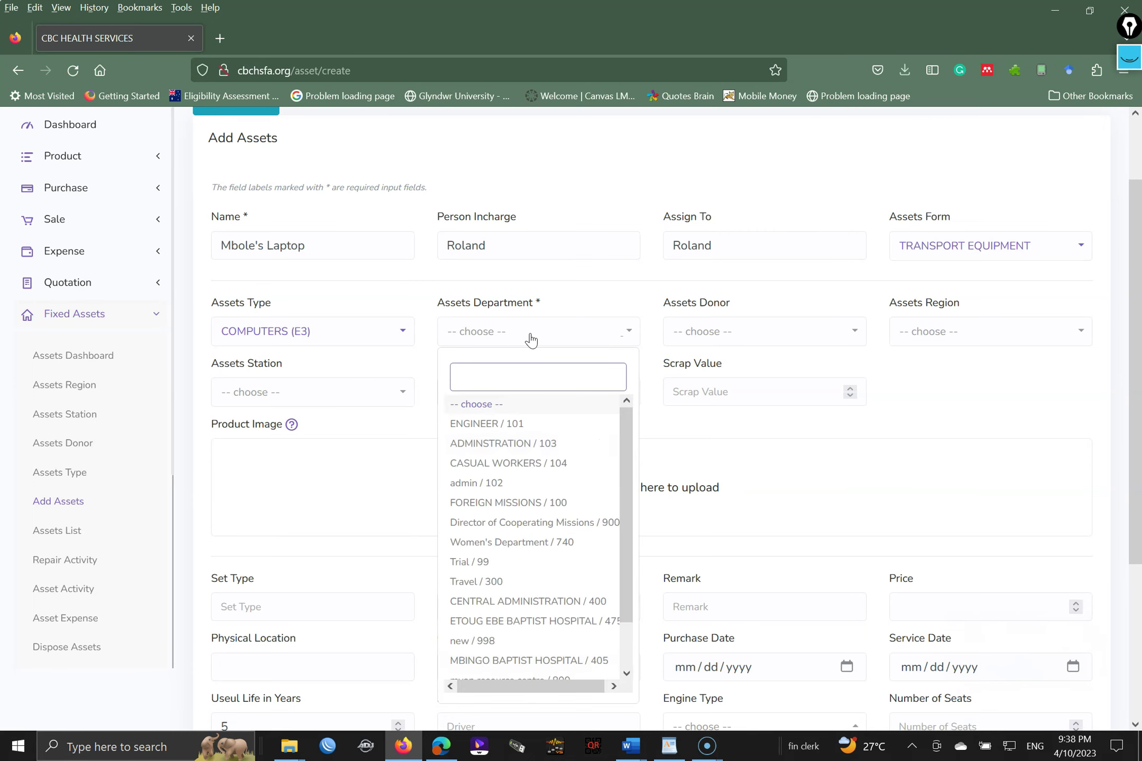
{"action": "type", "text": "cen"}
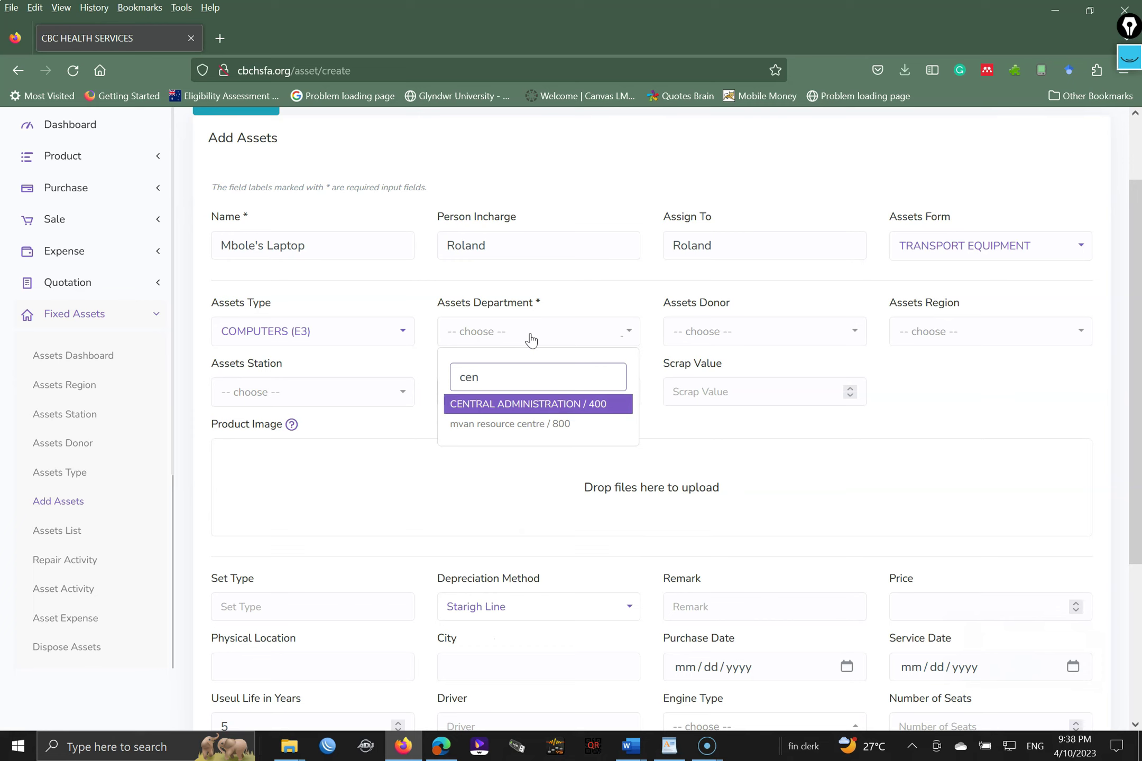
{"action": "left_click", "coordinate": [513, 409]}
{"action": "key", "text": "BackSpace"}
{"action": "key", "text": "BackSpace"}
{"action": "key", "text": "BackSpace"}
{"action": "type", "text": "fix"}
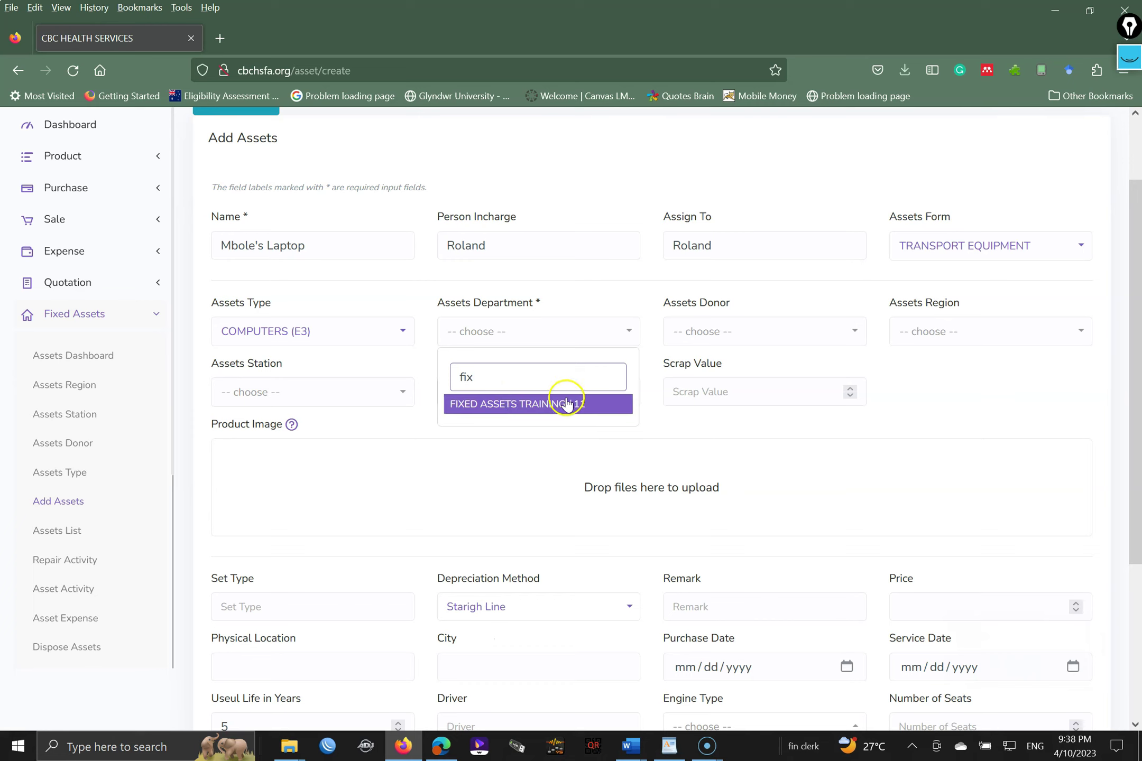
{"action": "left_click", "coordinate": [562, 404]}
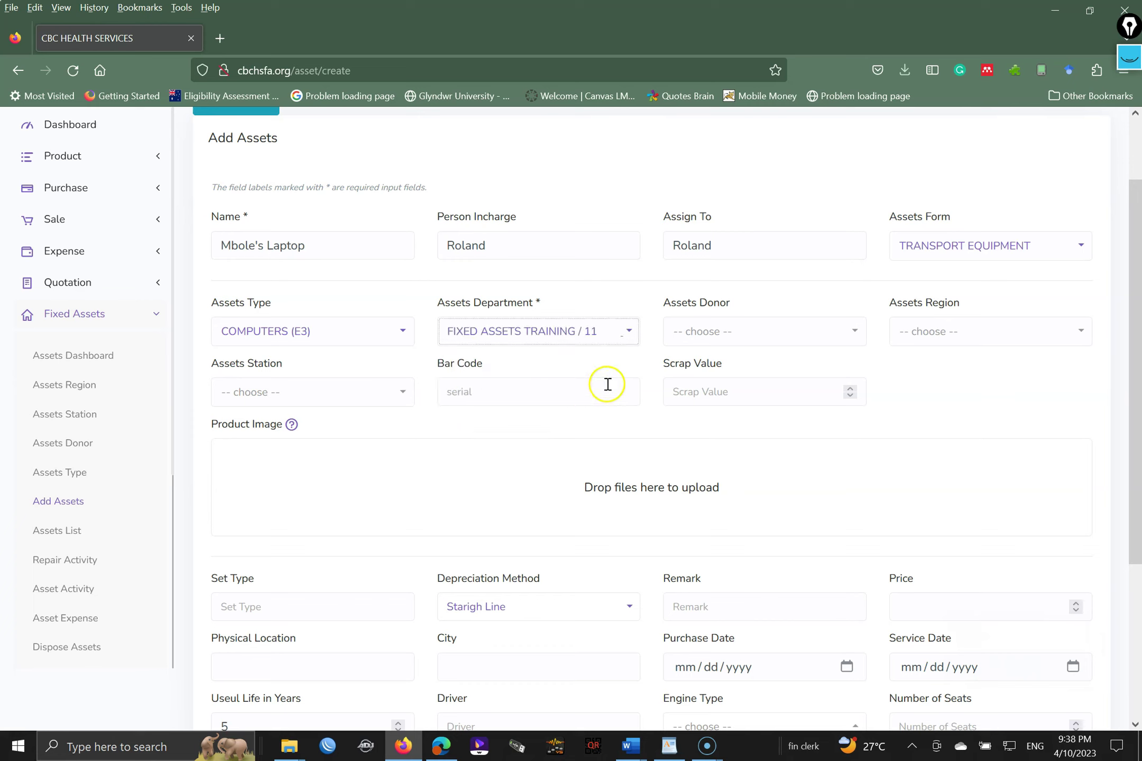
- Set the asset donor to CBC HEALTH SERVICES and the region to NORTH WEST
{"action": "left_click", "coordinate": [711, 334]}
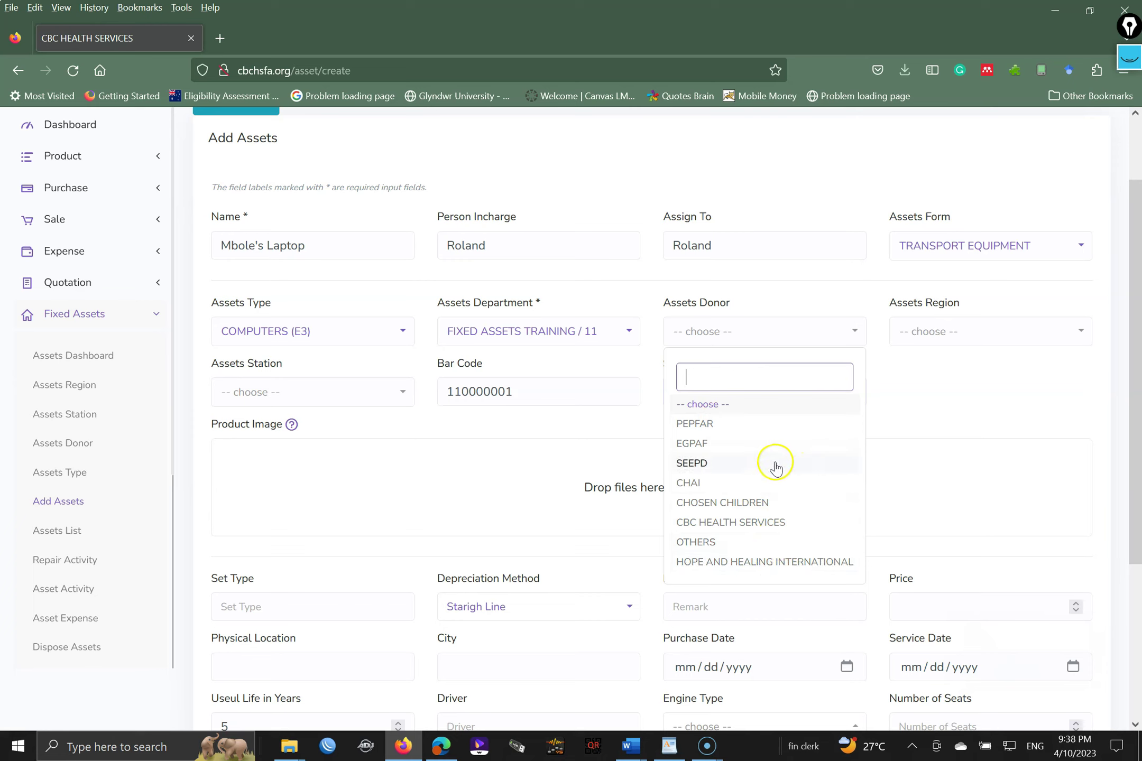
{"action": "left_click", "coordinate": [758, 522]}
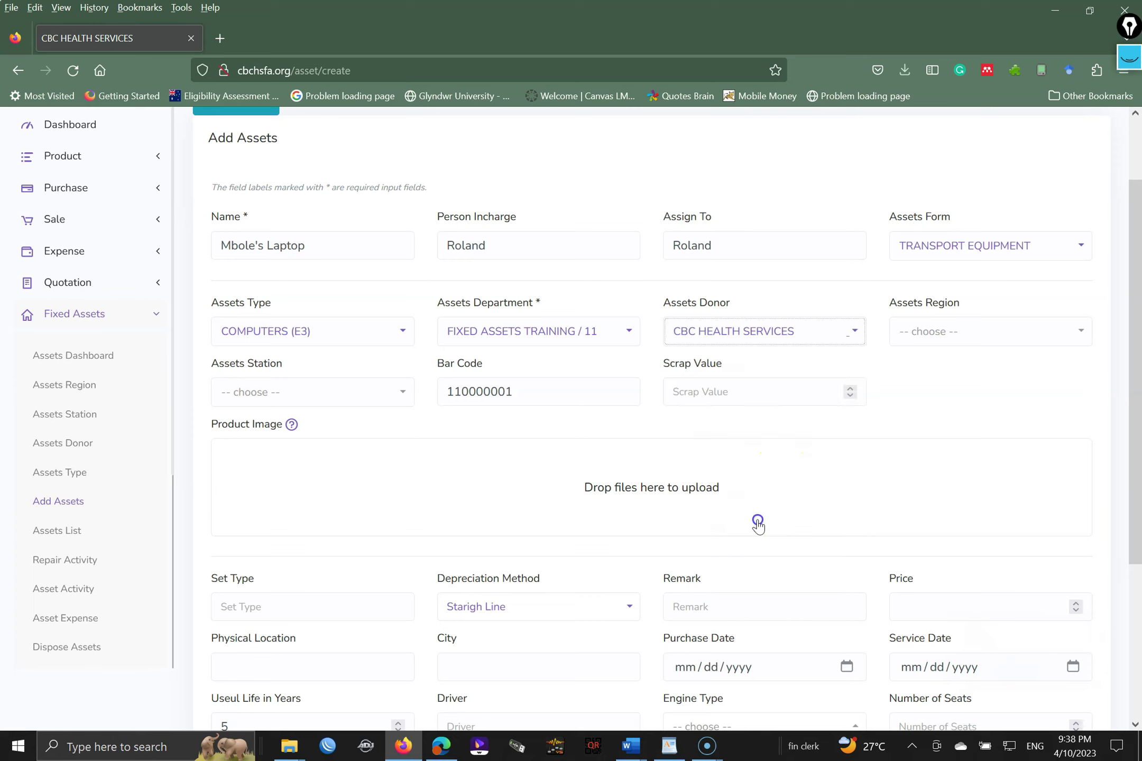
{"action": "left_click", "coordinate": [940, 330]}
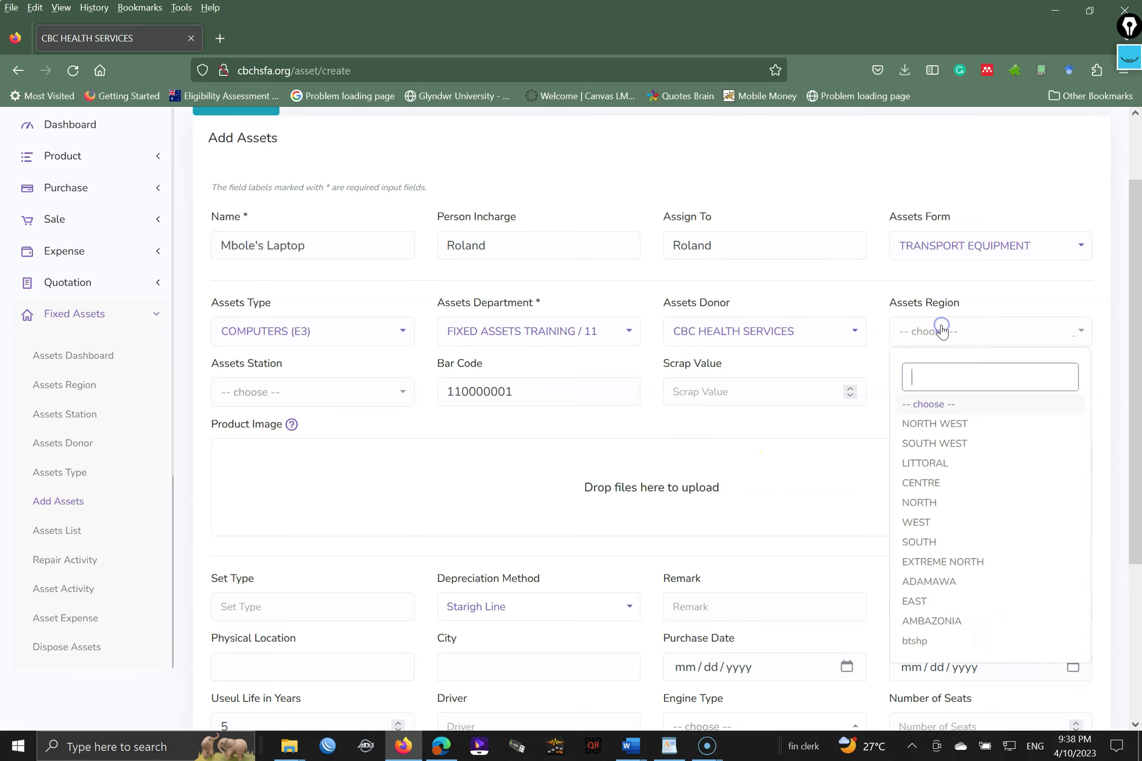
{"action": "left_click", "coordinate": [966, 425]}
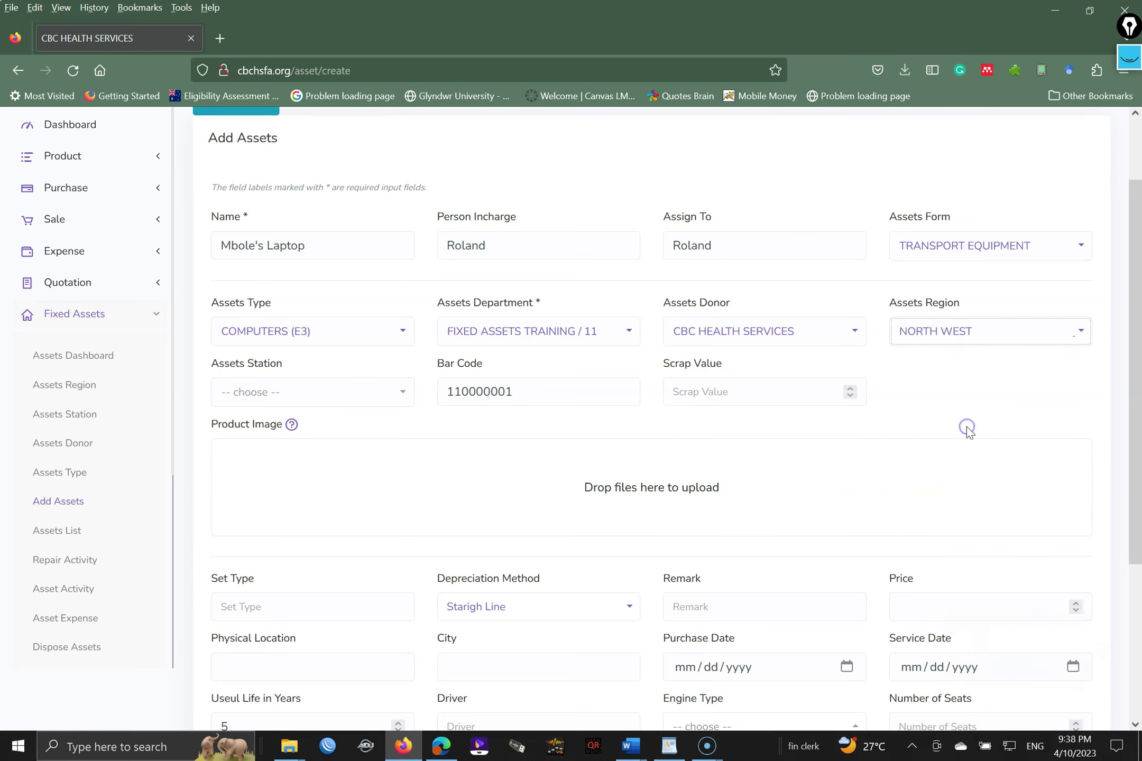
- Try stations NKWEN BAPTIST HOSPITAL, ETOUG EBE and KUMBA BAPTIST HEALTH CENTER in Assets Station
{"action": "left_click", "coordinate": [361, 392]}
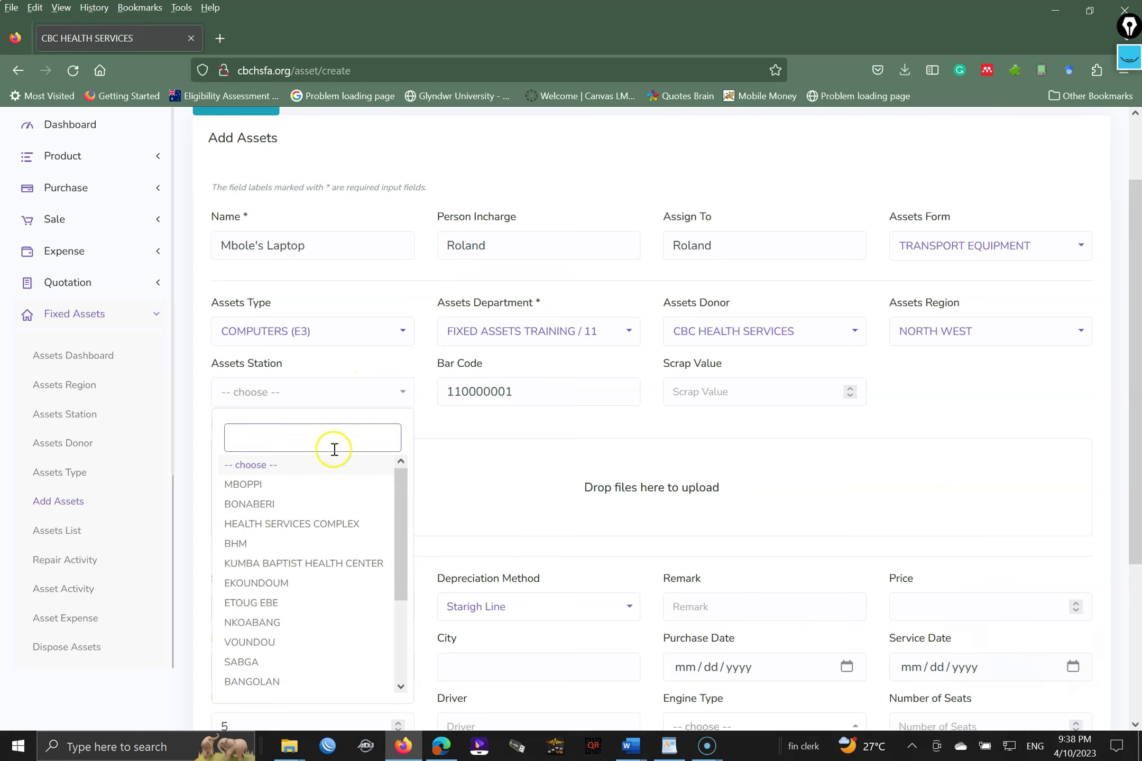
{"action": "type", "text": "nkw"}
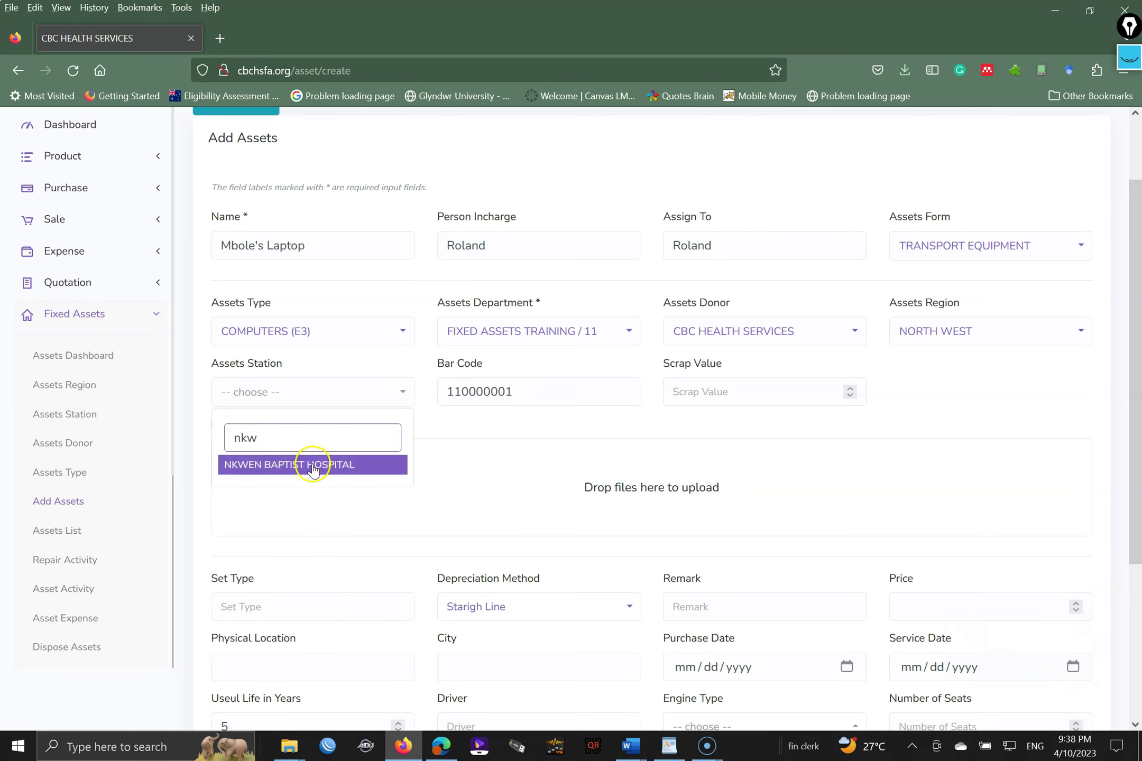
{"action": "left_click", "coordinate": [313, 466]}
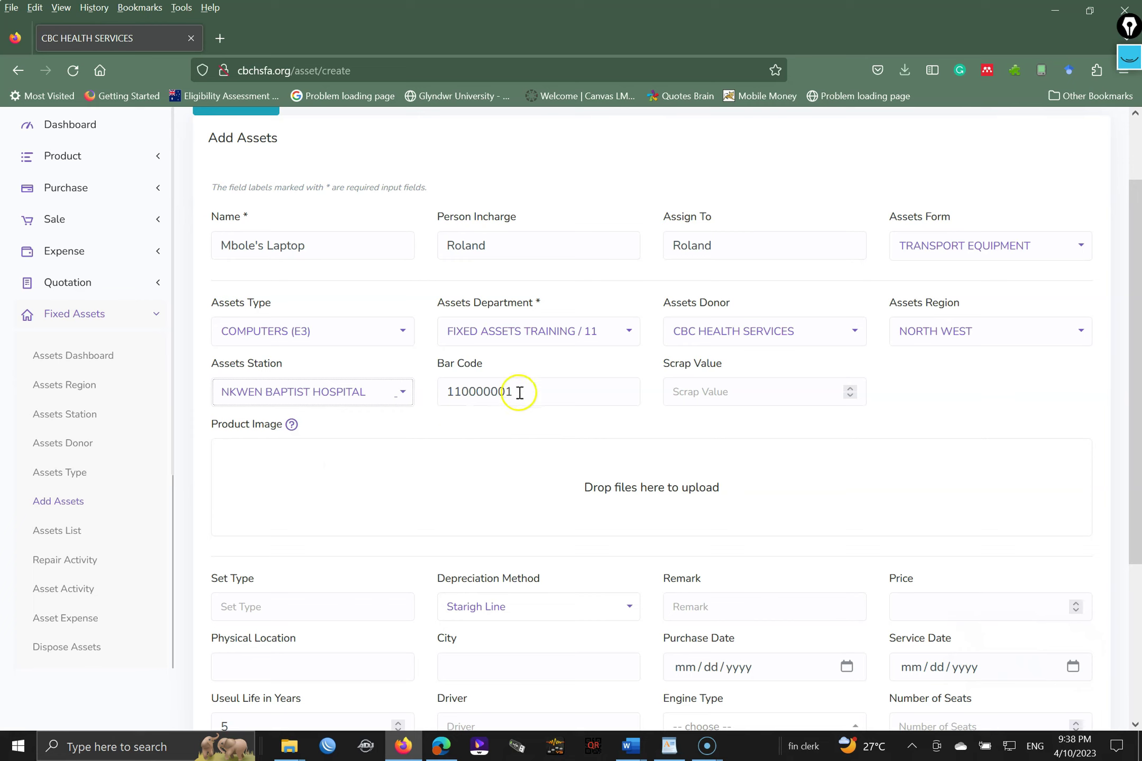
{"action": "left_click", "coordinate": [378, 392]}
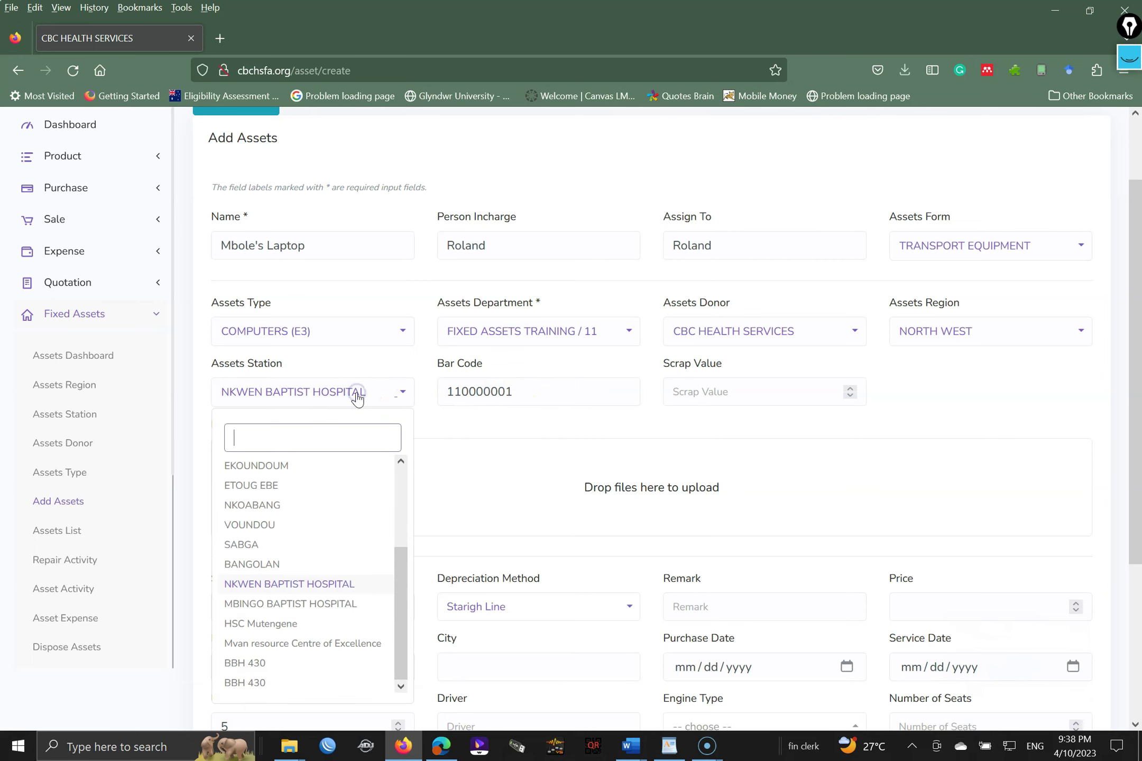
{"action": "left_click", "coordinate": [288, 486]}
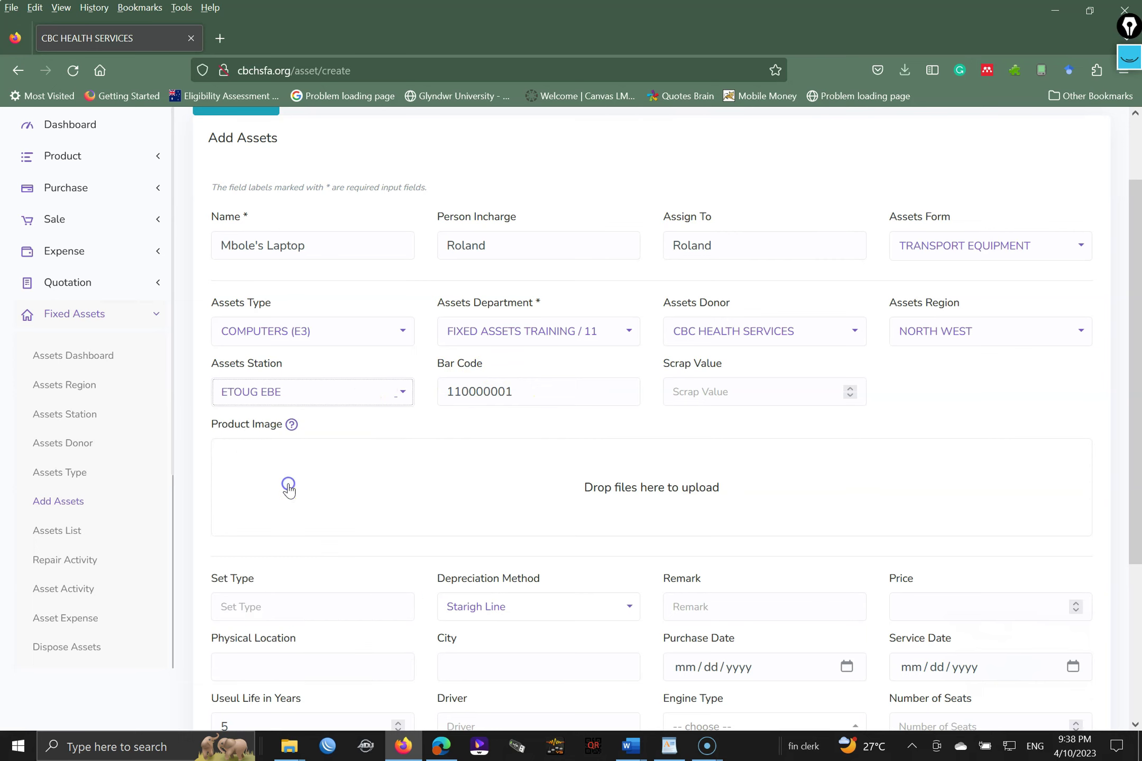
{"action": "left_click", "coordinate": [506, 395]}
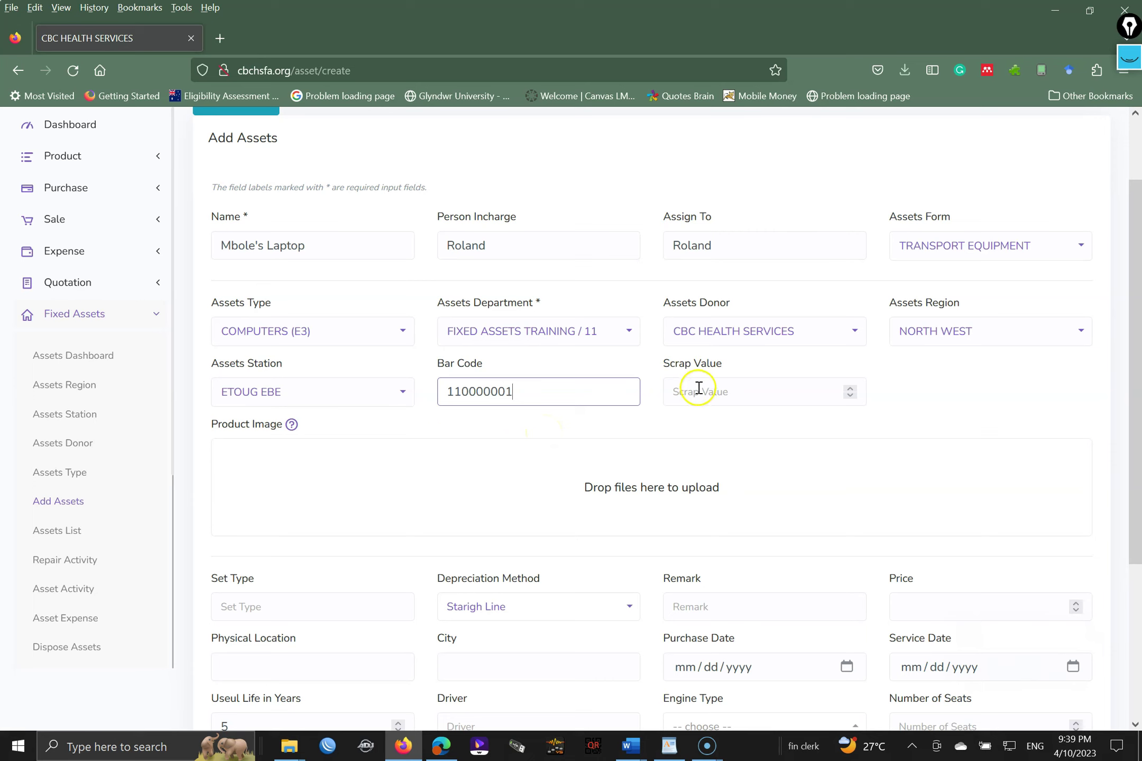
{"action": "left_click", "coordinate": [383, 395]}
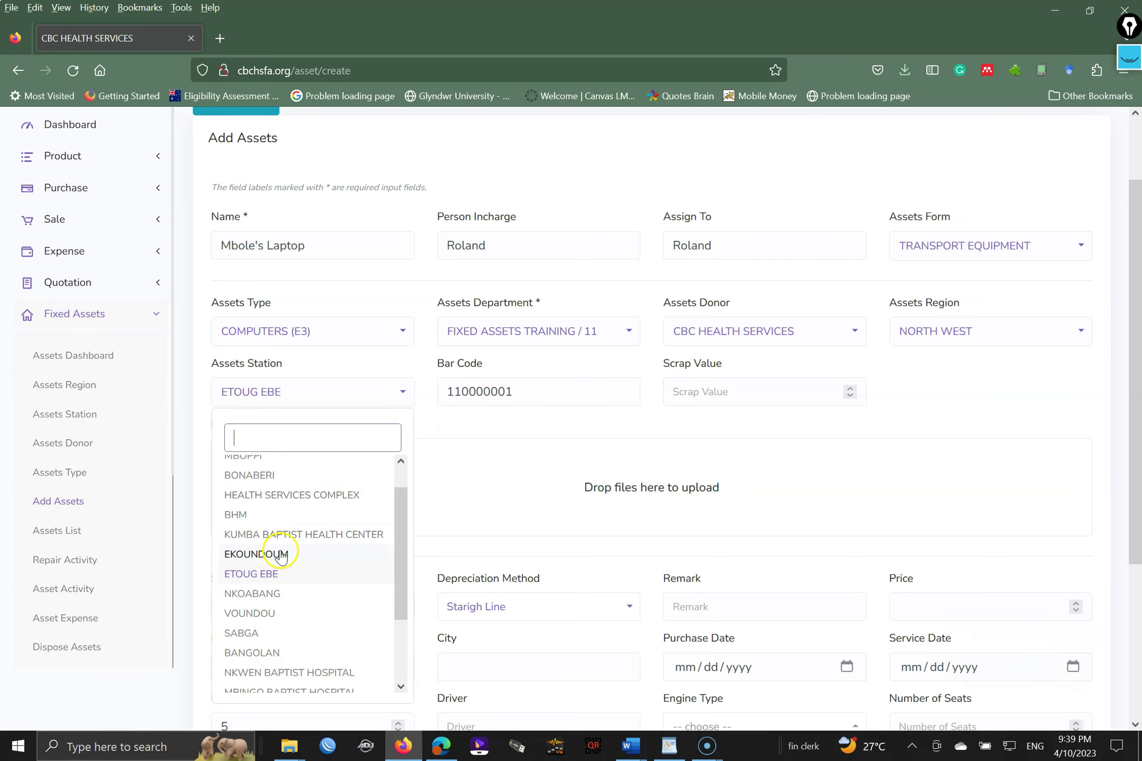
{"action": "left_click", "coordinate": [269, 538]}
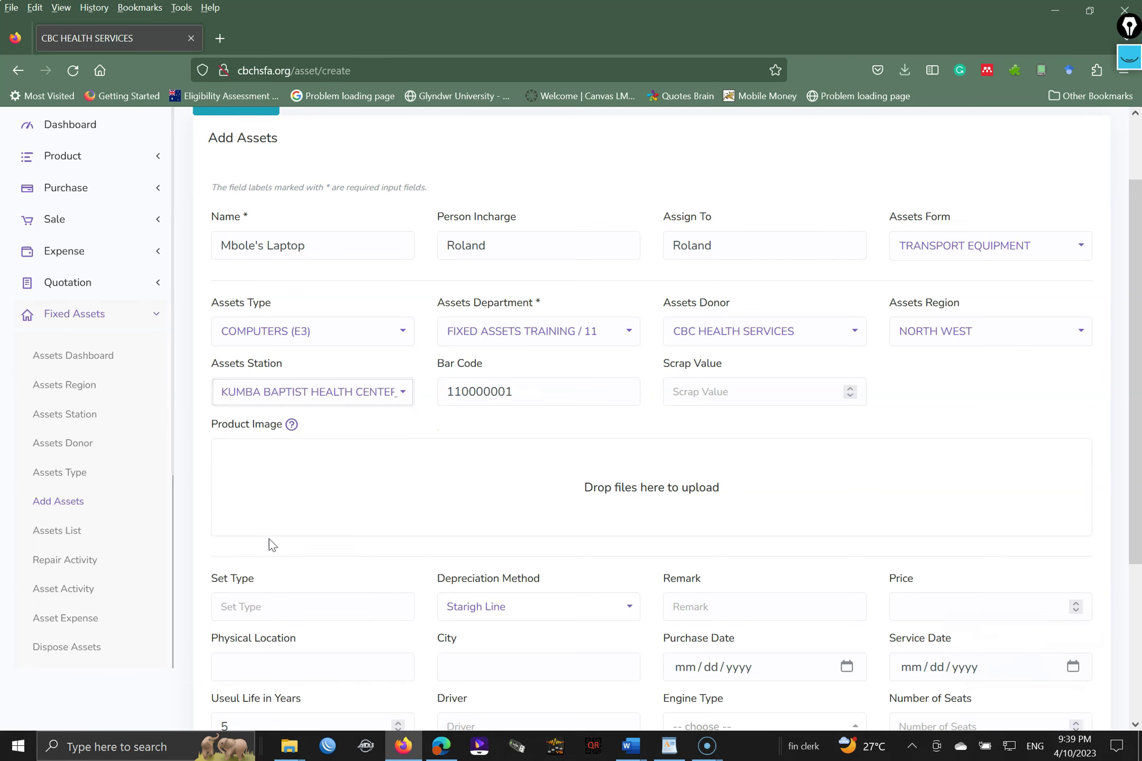
- Settle the asset station back on NKWEN BAPTIST HOSPITAL by searching 'nkw'
{"action": "left_click", "coordinate": [328, 605]}
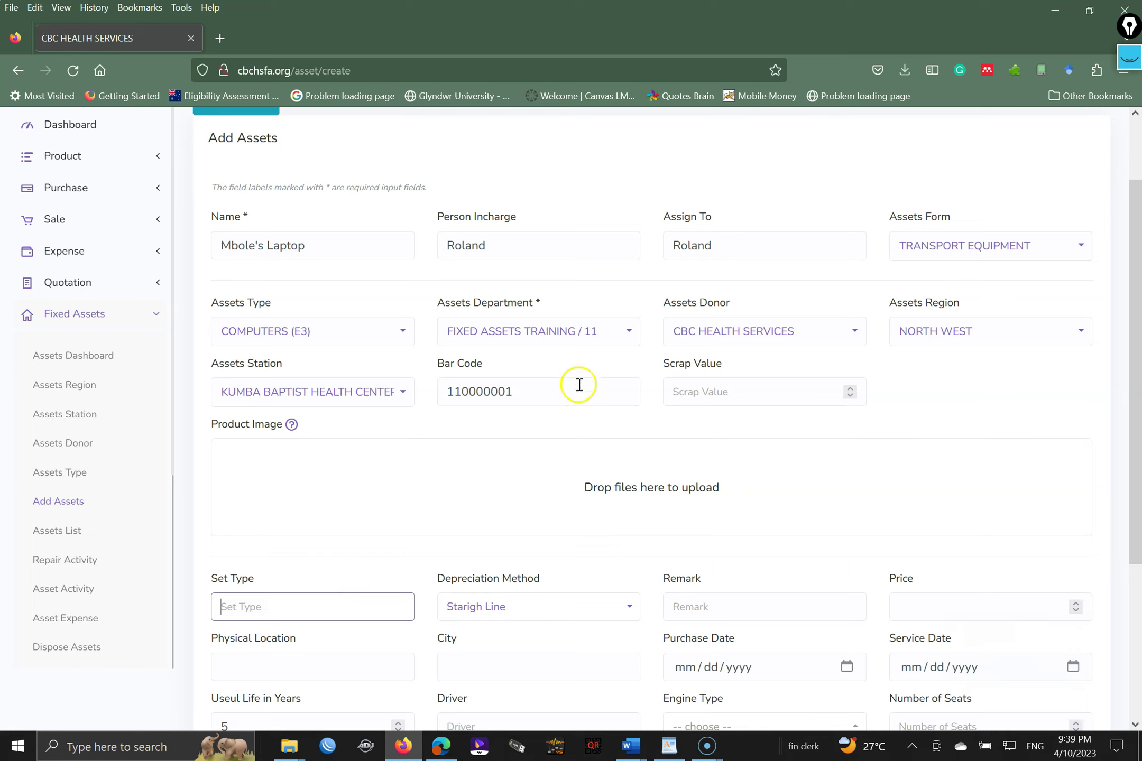
{"action": "left_click", "coordinate": [709, 390]}
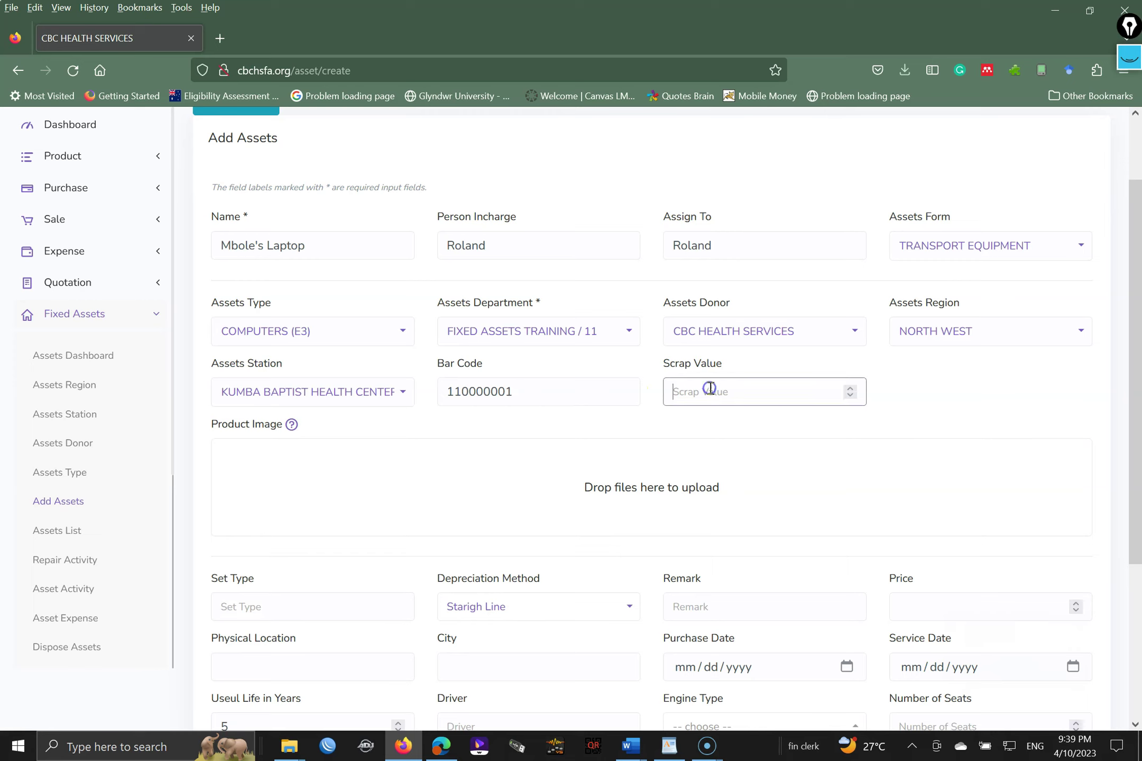
{"action": "left_click", "coordinate": [367, 392]}
{"action": "left_click", "coordinate": [342, 440]}
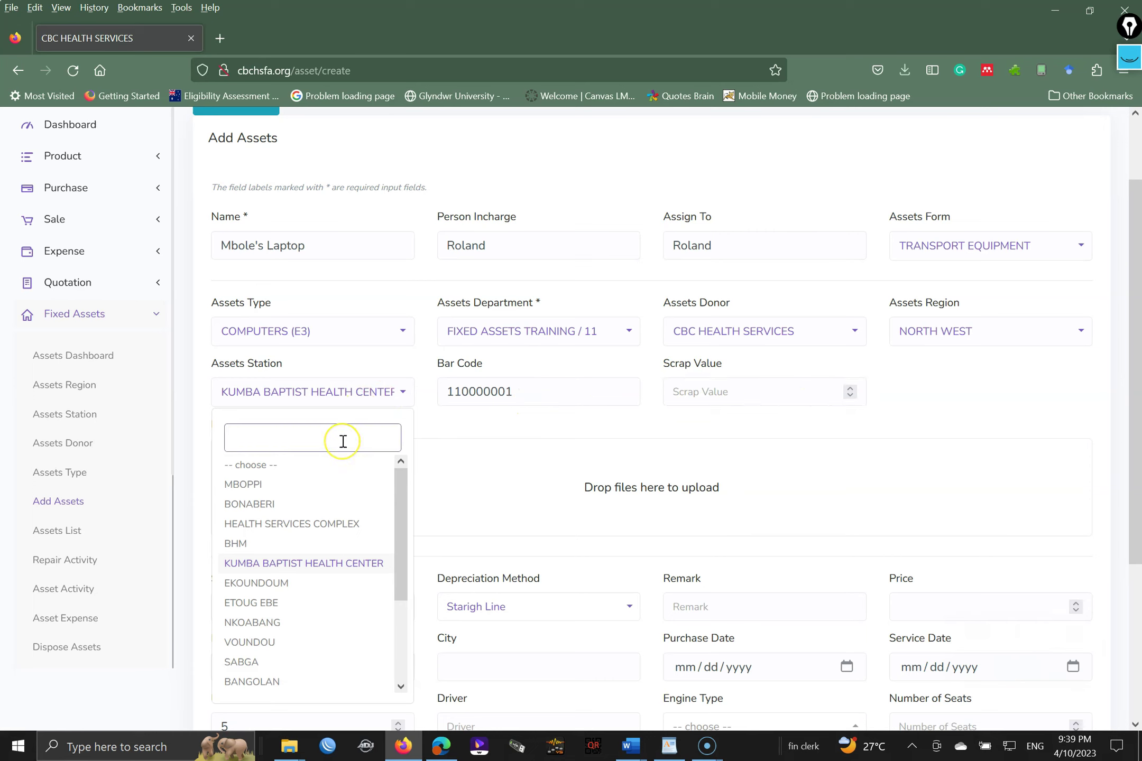
{"action": "type", "text": "nkw"}
{"action": "left_click", "coordinate": [309, 465]}
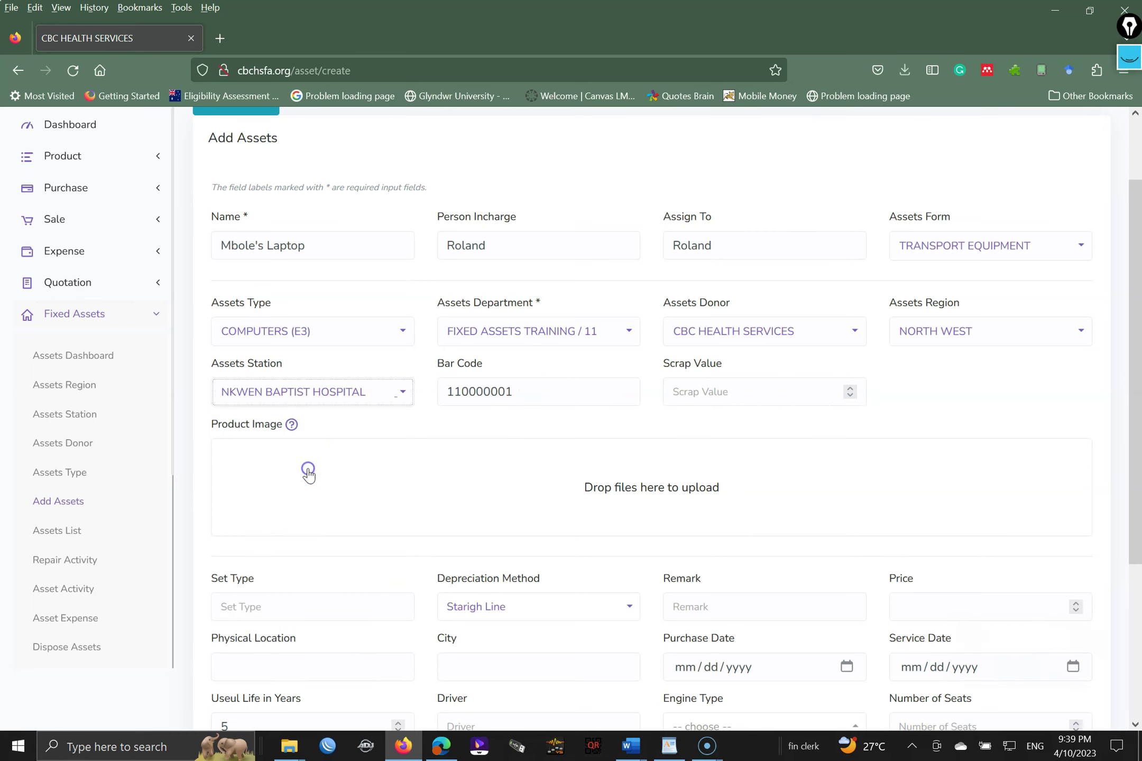
- Set the bar code to 11000000 and scroll further down the form
{"action": "left_click", "coordinate": [518, 401]}
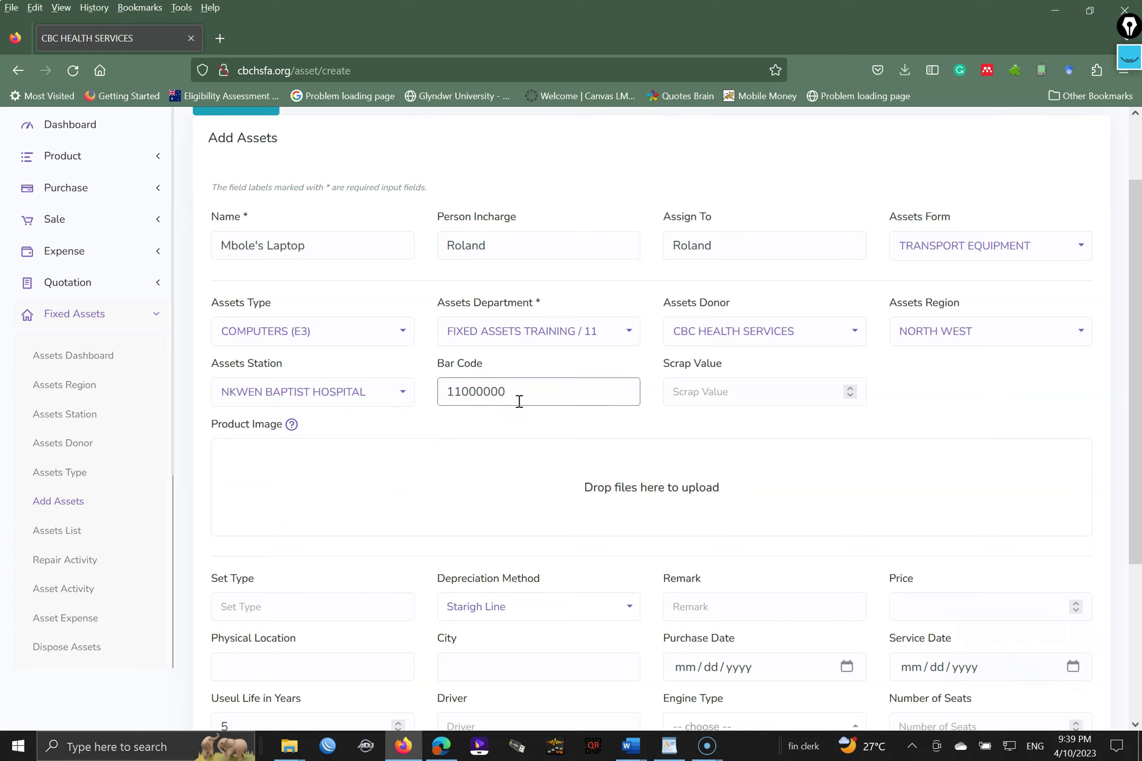
{"action": "left_click", "coordinate": [734, 391]}
{"action": "left_click", "coordinate": [1134, 359]}
{"action": "left_click_drag", "start_coordinate": [1134, 359], "coordinate": [1134, 467]}
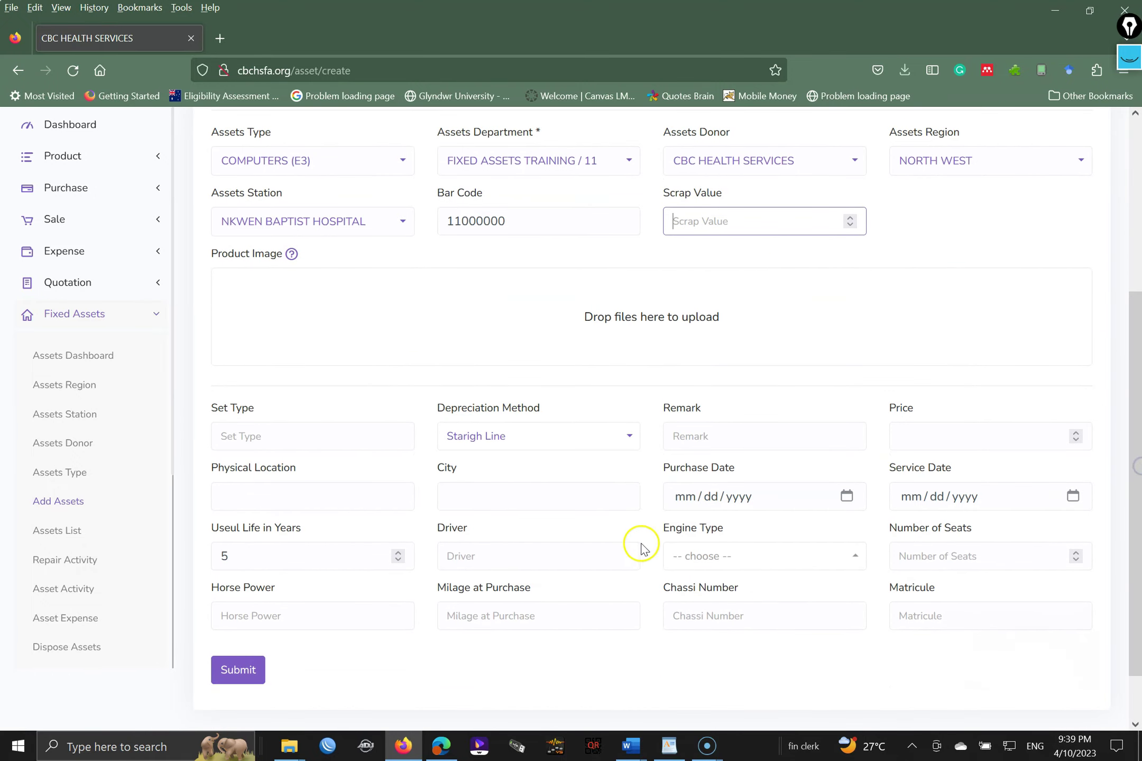
- Keep Starigh Line depreciation and enter the asset price 100000
{"action": "left_click", "coordinate": [512, 442]}
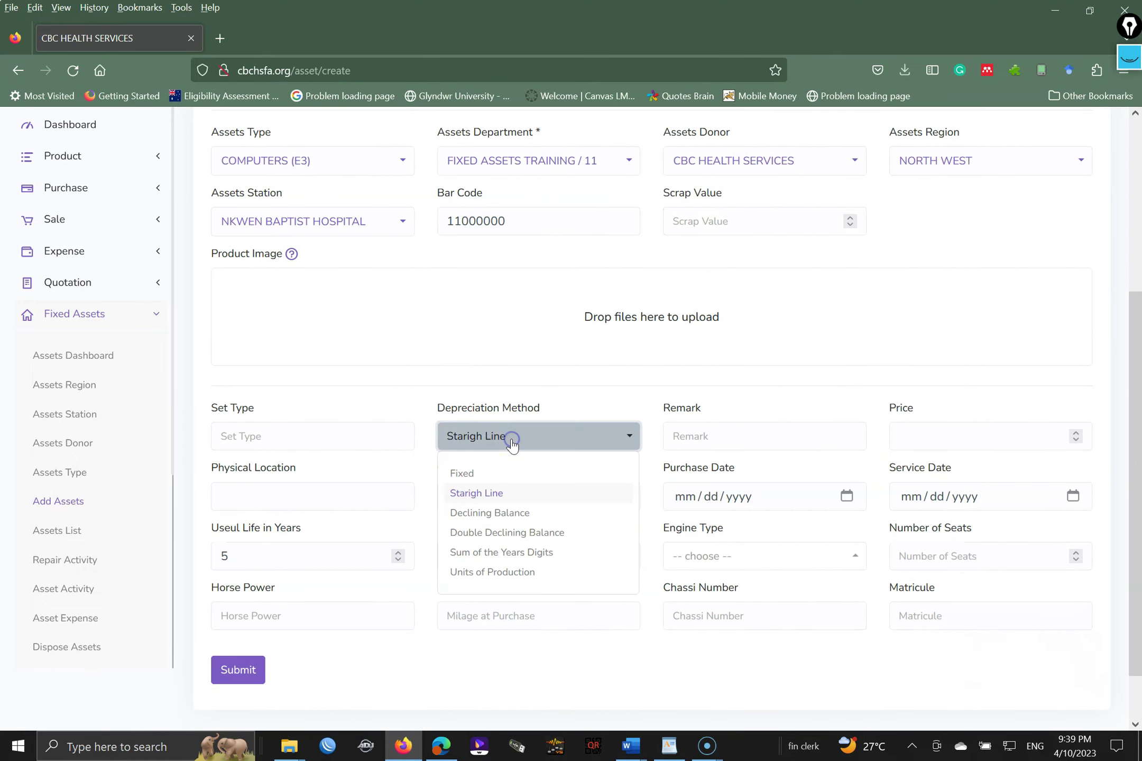
{"action": "left_click", "coordinate": [490, 494]}
{"action": "left_click", "coordinate": [738, 435]}
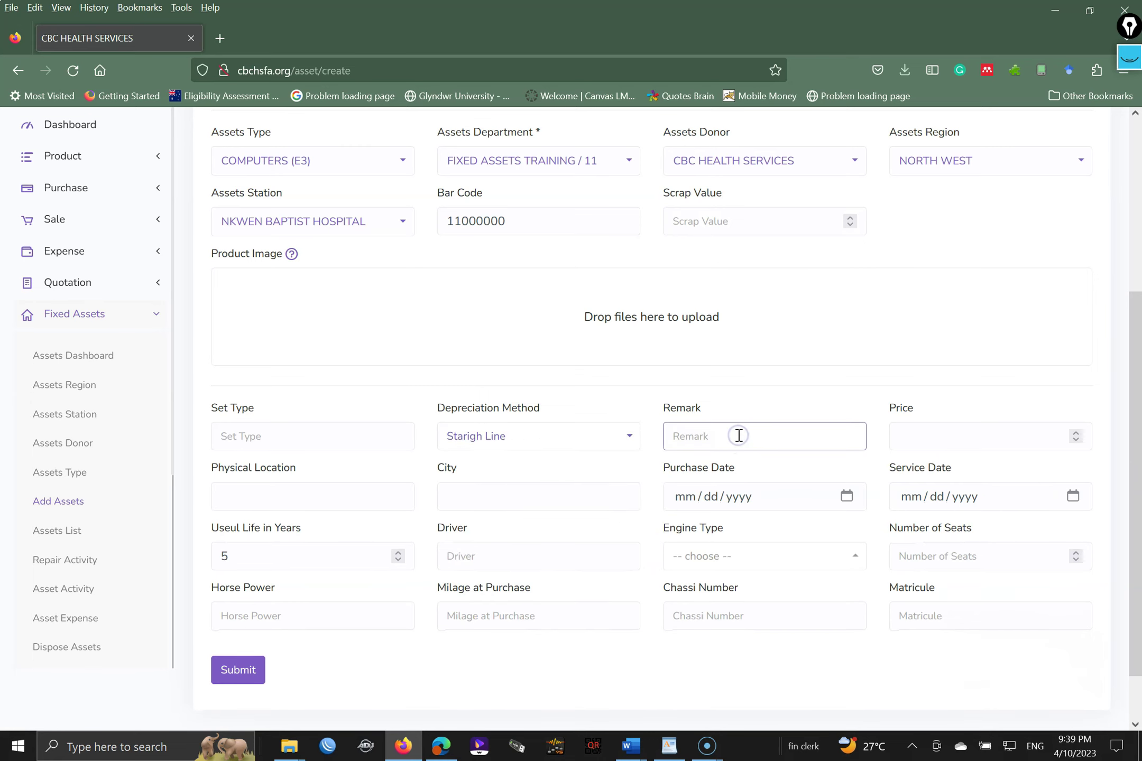
{"action": "left_click", "coordinate": [935, 434]}
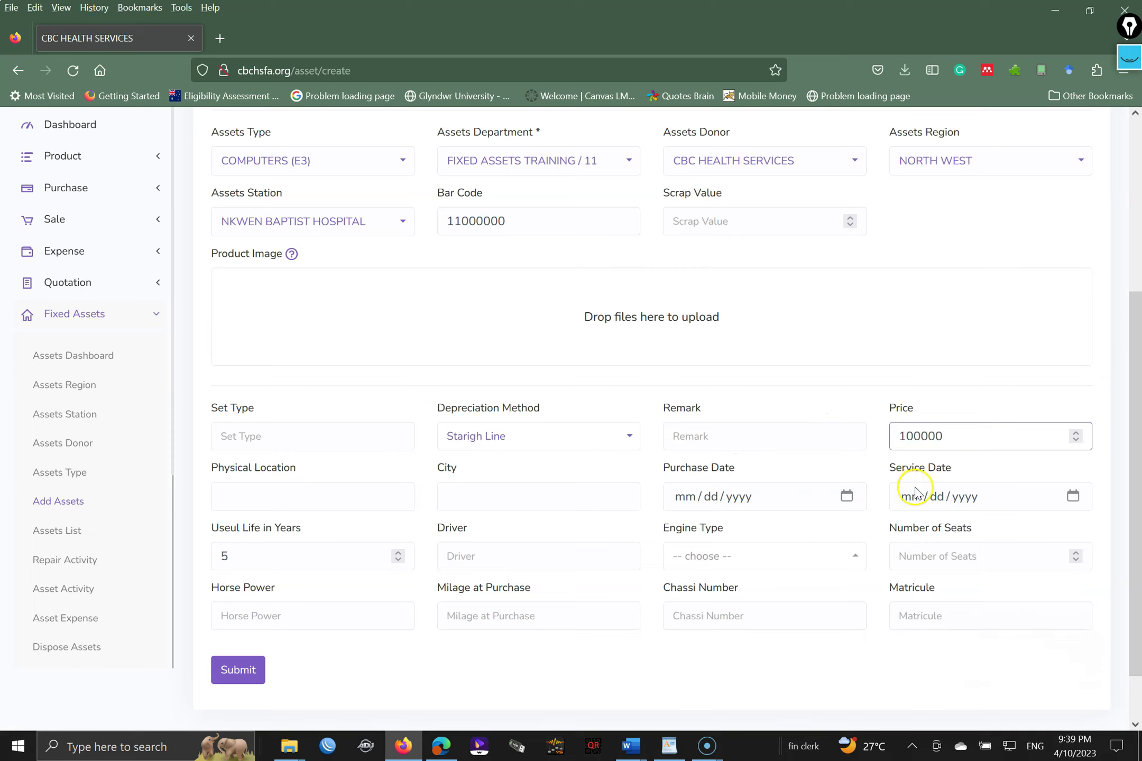
{"action": "left_click", "coordinate": [346, 499]}
{"action": "left_click", "coordinate": [471, 501]}
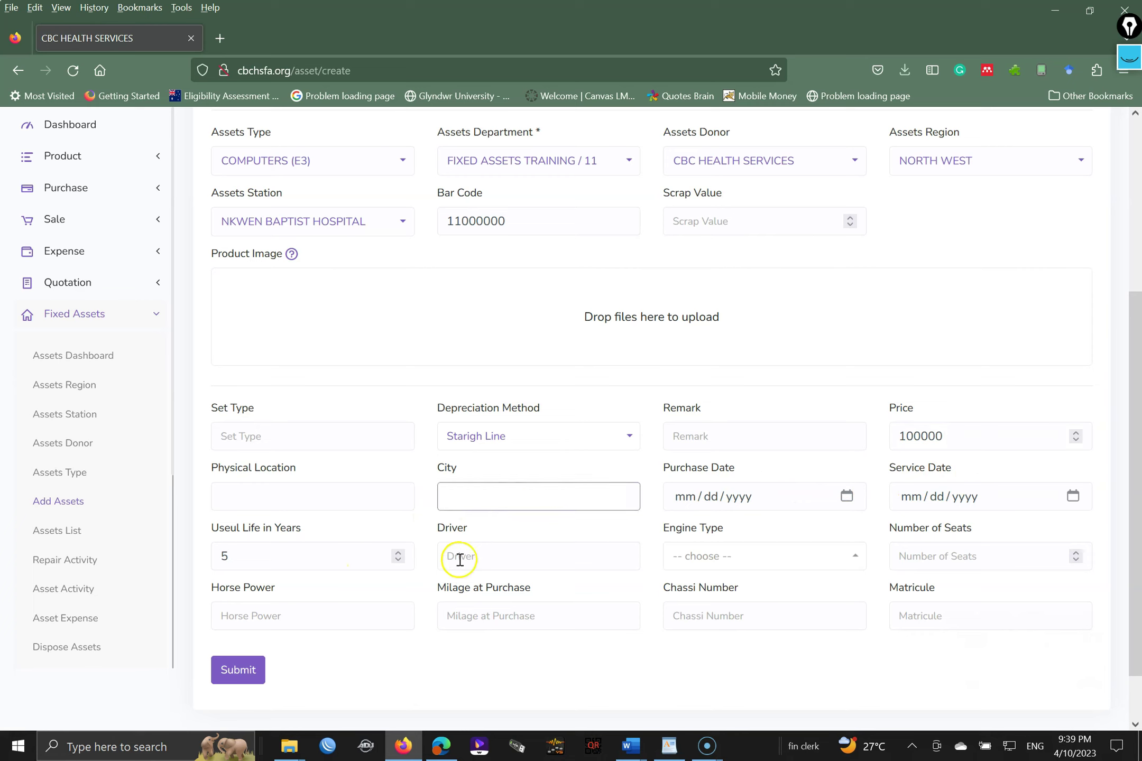
{"action": "left_click", "coordinate": [727, 557]}
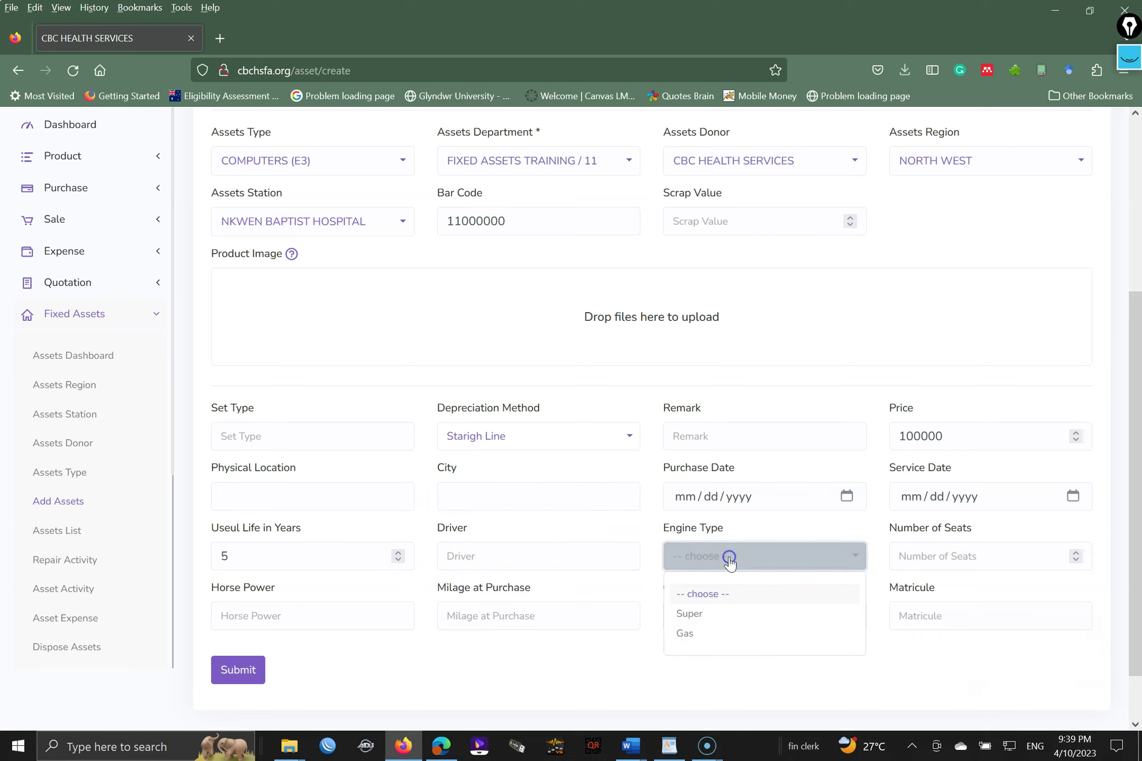
{"action": "left_click", "coordinate": [699, 612]}
{"action": "left_click", "coordinate": [951, 557]}
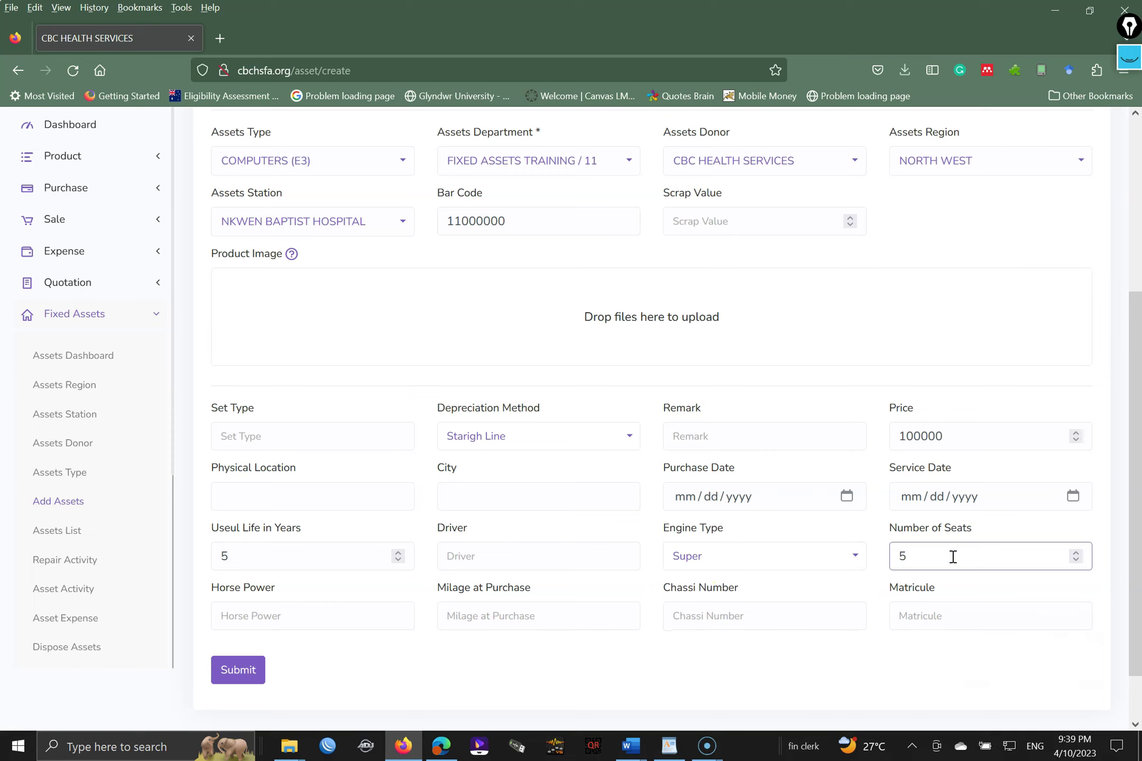
{"action": "left_click", "coordinate": [925, 613]}
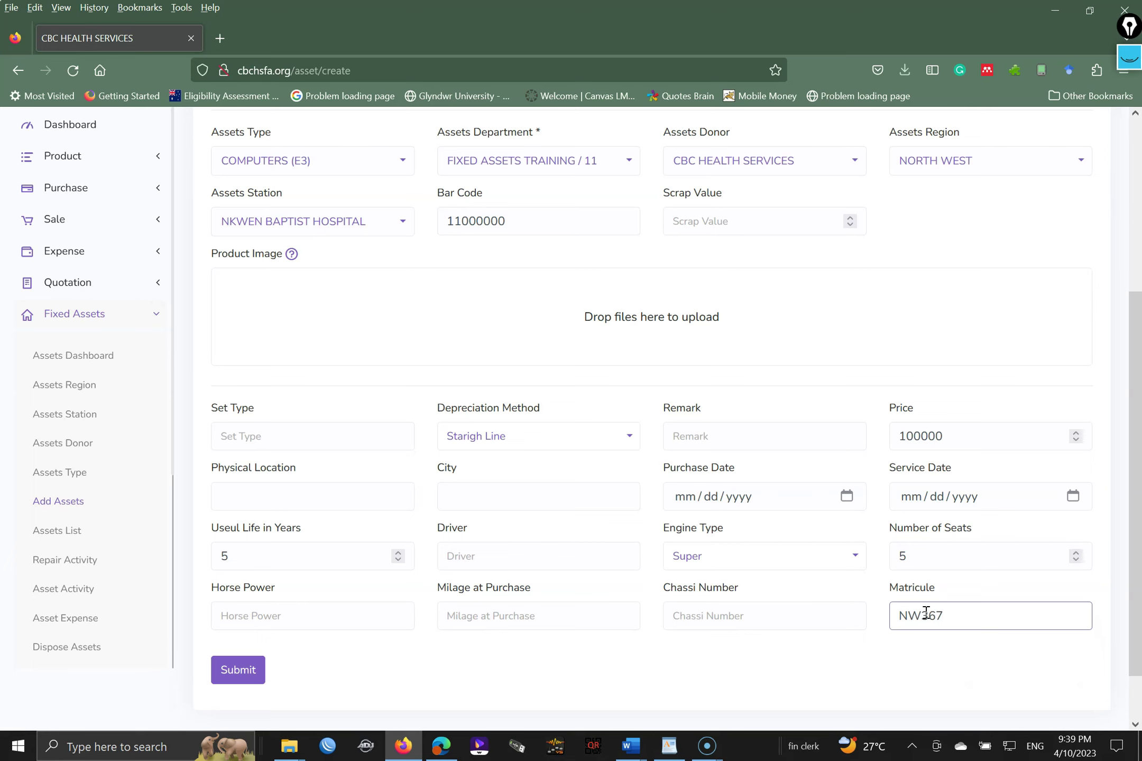
{"action": "left_click", "coordinate": [604, 616]}
{"action": "left_click_drag", "start_coordinate": [1137, 407], "coordinate": [1137, 471]}
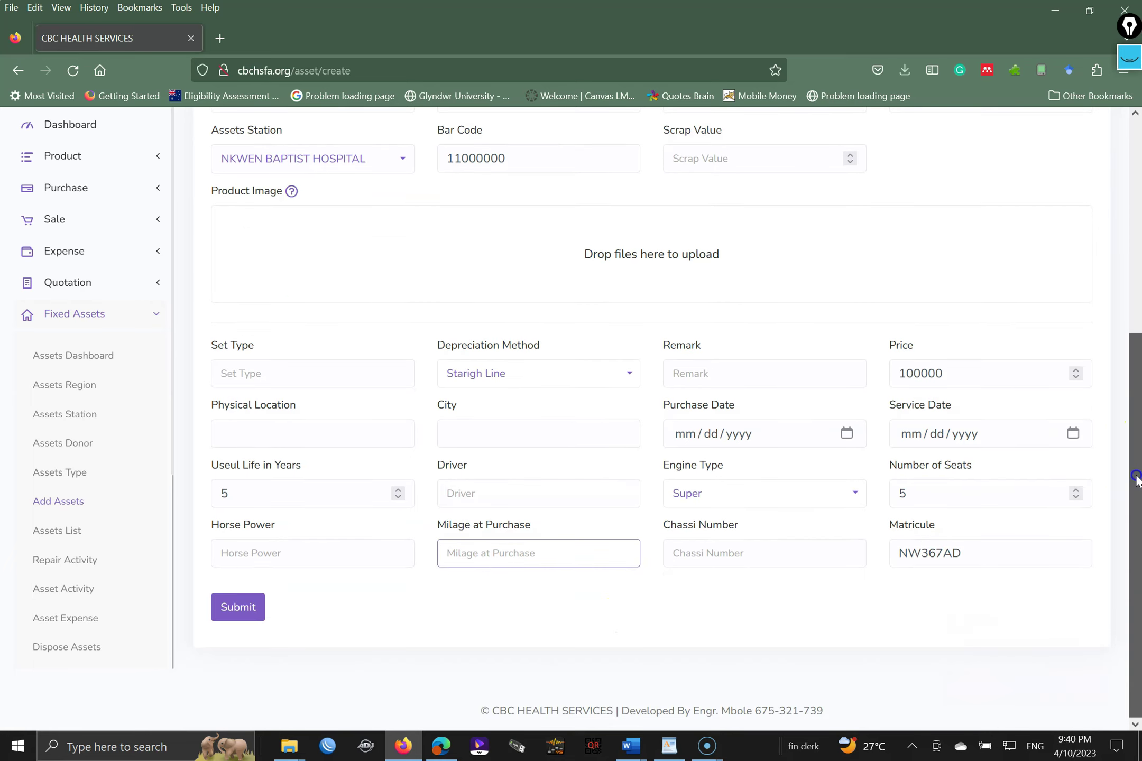
{"action": "left_click", "coordinate": [239, 608]}
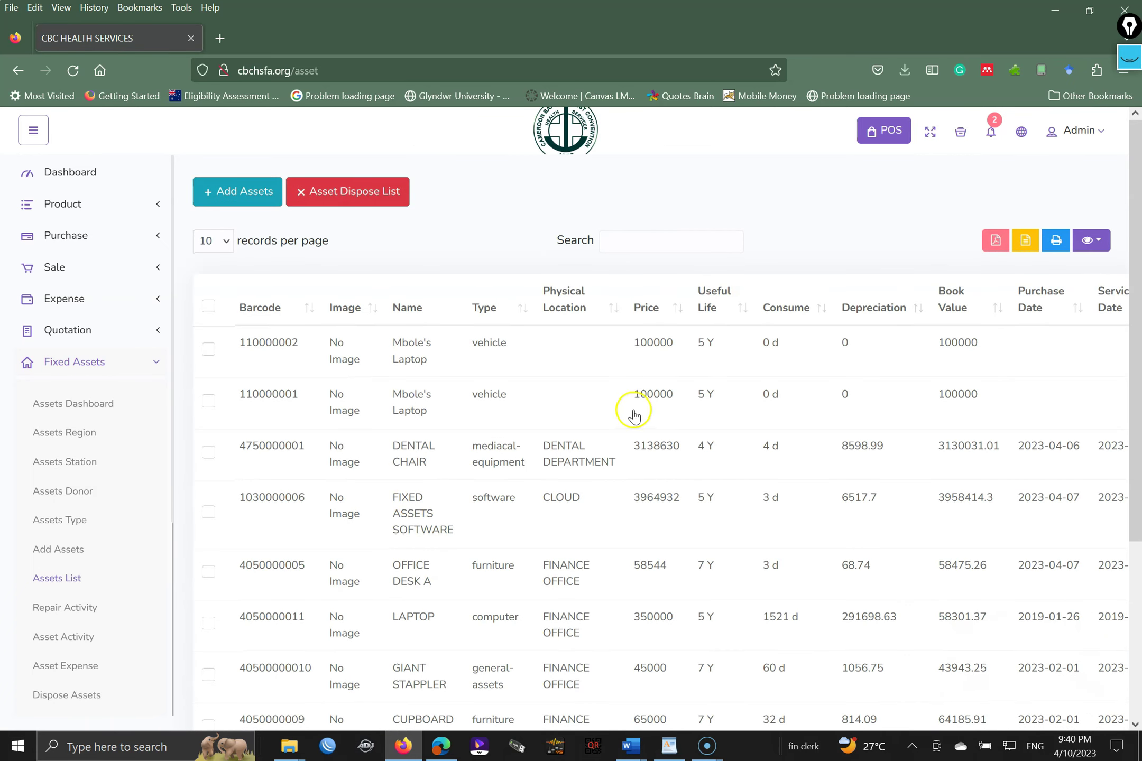
{"action": "left_click_drag", "start_coordinate": [1131, 315], "coordinate": [1136, 460]}
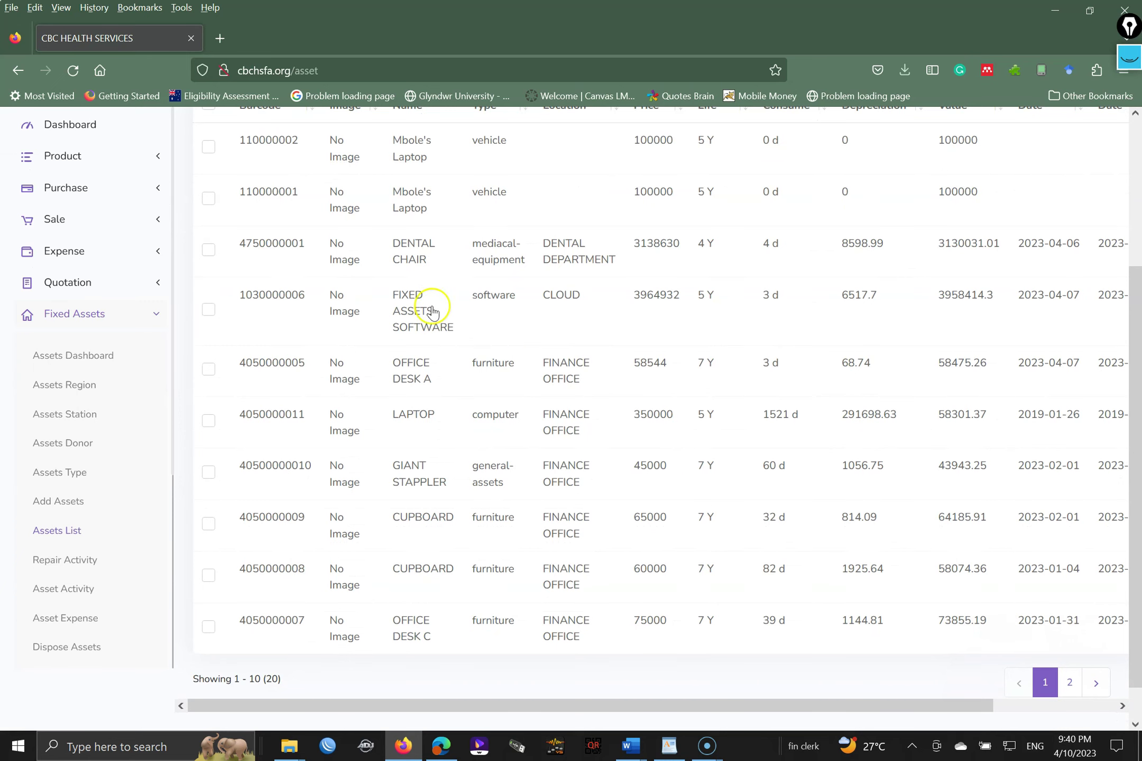
{"action": "left_click_drag", "start_coordinate": [1134, 407], "coordinate": [1045, 258]}
{"action": "scroll", "coordinate": [1105, 222], "scroll_direction": "up", "scroll_amount": 3}
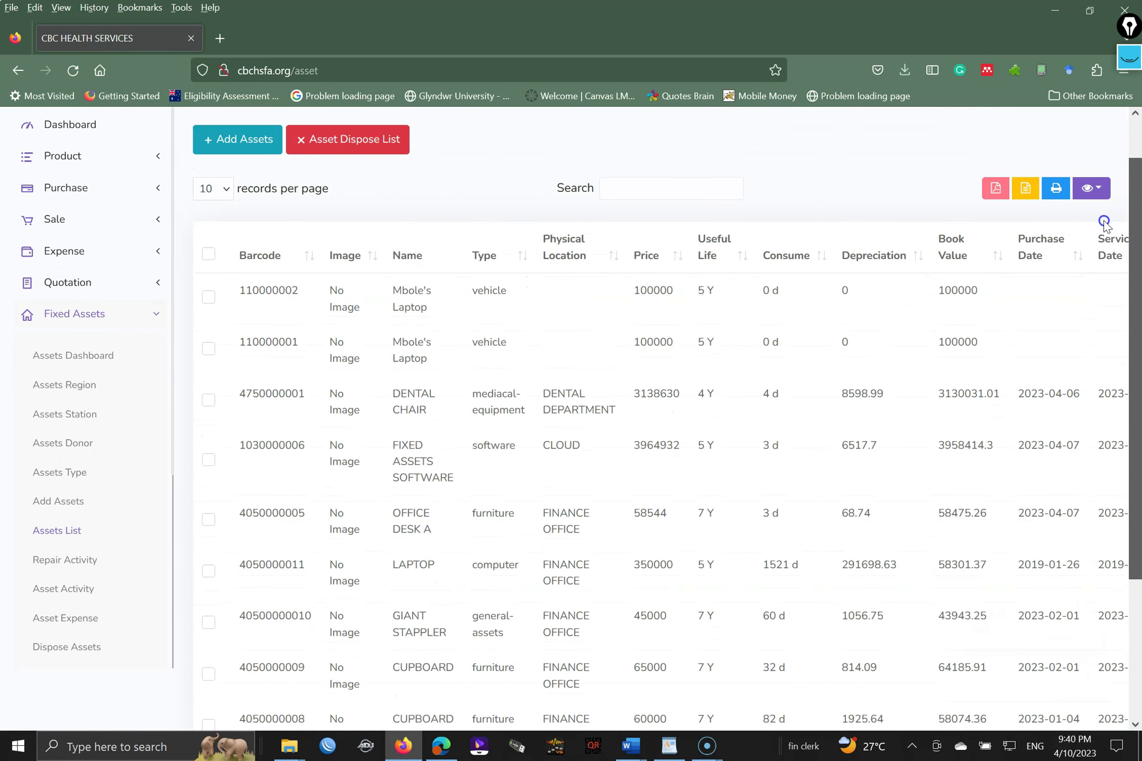
{"action": "scroll", "coordinate": [1100, 211], "scroll_direction": "up", "scroll_amount": 1}
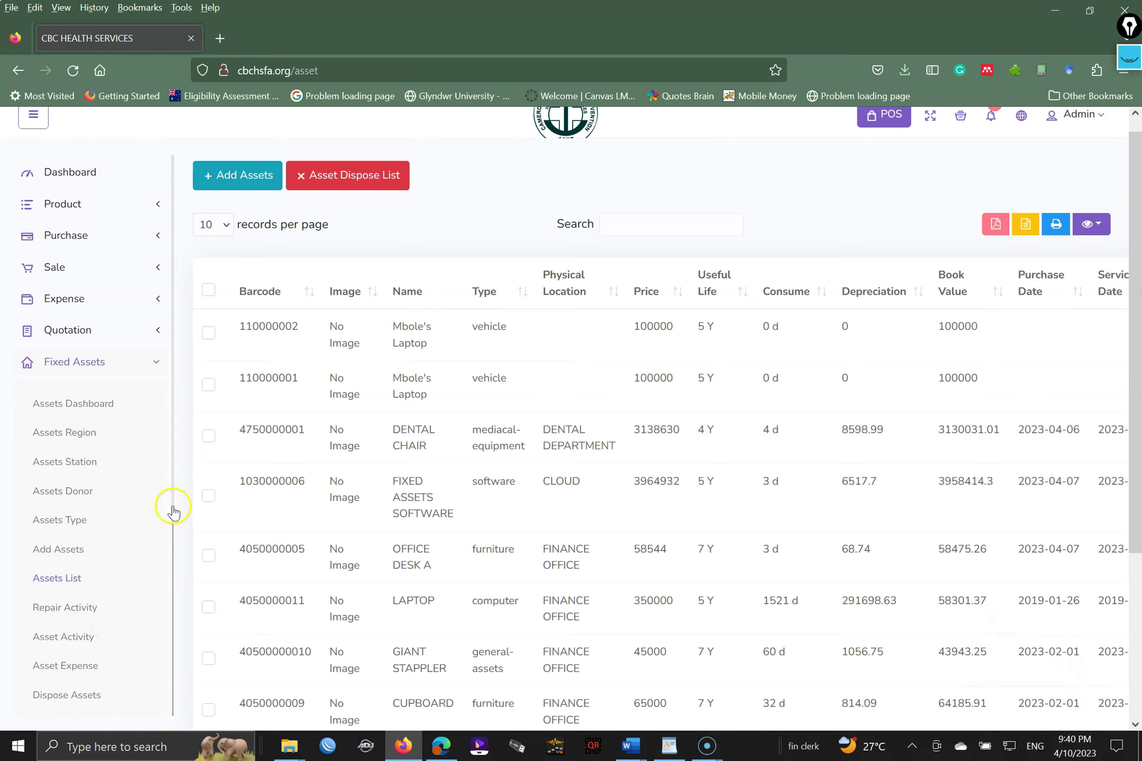
{"action": "scroll", "coordinate": [175, 507], "scroll_direction": "down", "scroll_amount": 3}
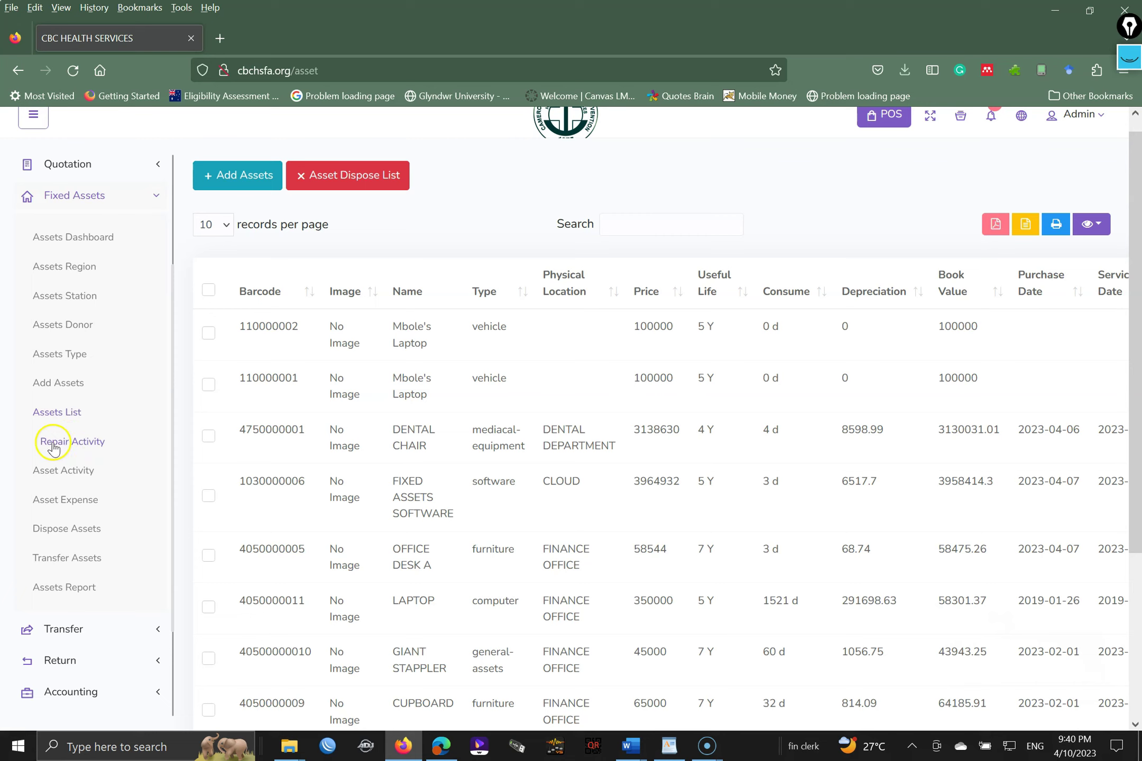
- Go to the Repair Activity page and open the Add Asset Activity form
{"action": "left_click", "coordinate": [61, 443]}
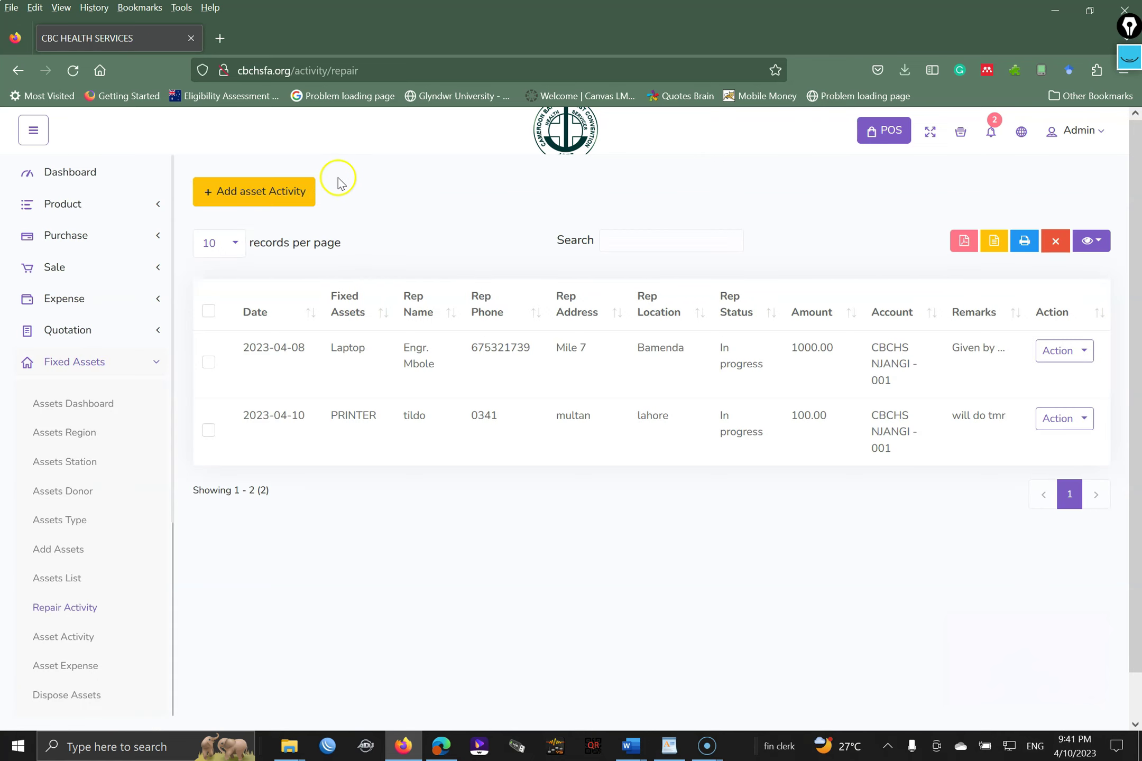
{"action": "left_click", "coordinate": [241, 191]}
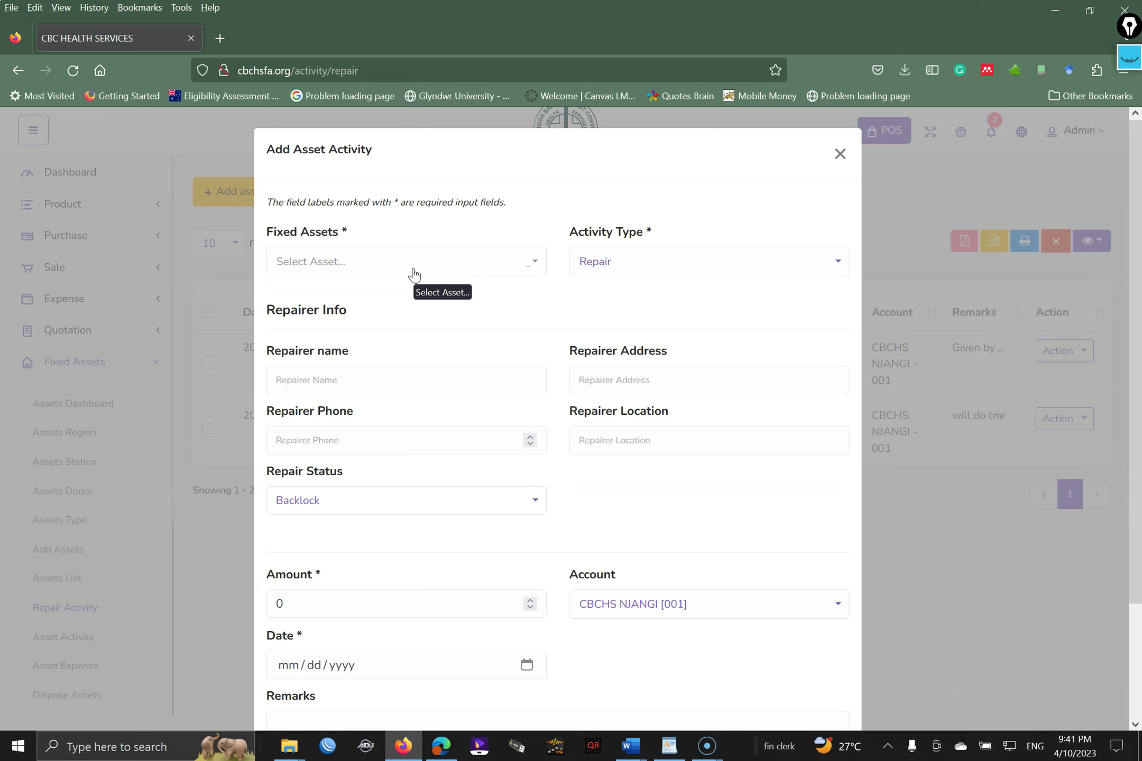
{"action": "left_click", "coordinate": [414, 274]}
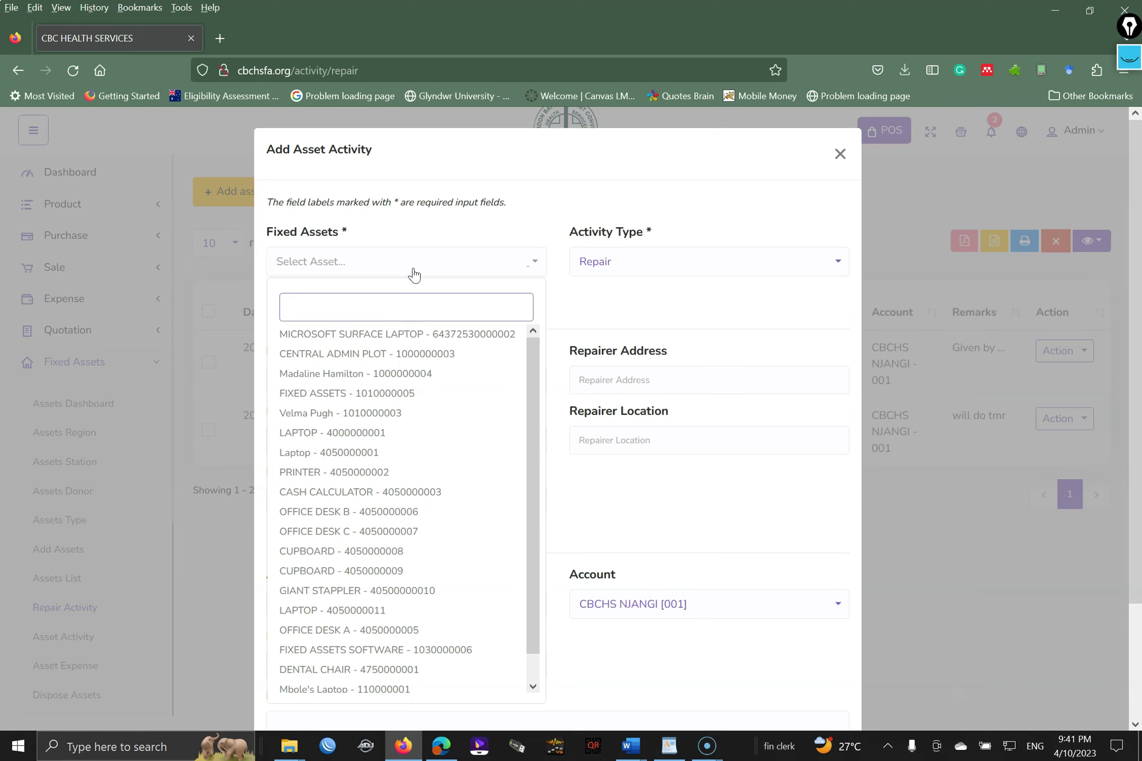
{"action": "type", "text": "405"}
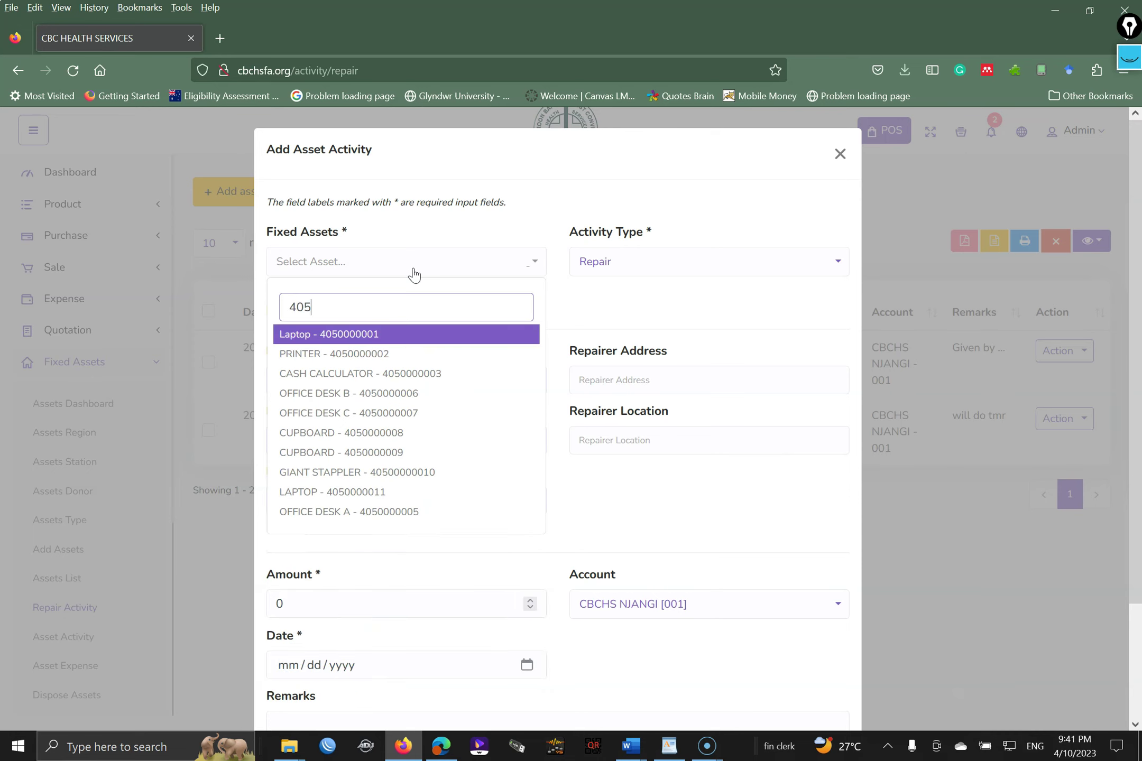
{"action": "left_click", "coordinate": [356, 334]}
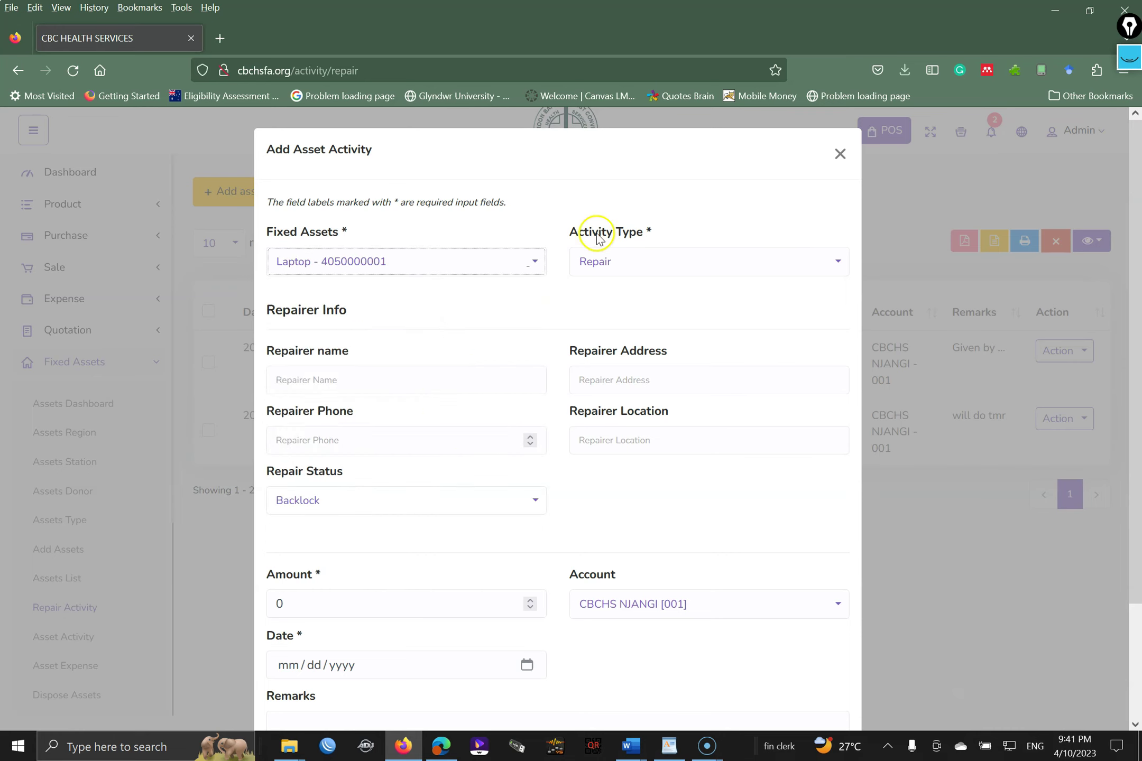
{"action": "left_click", "coordinate": [621, 262]}
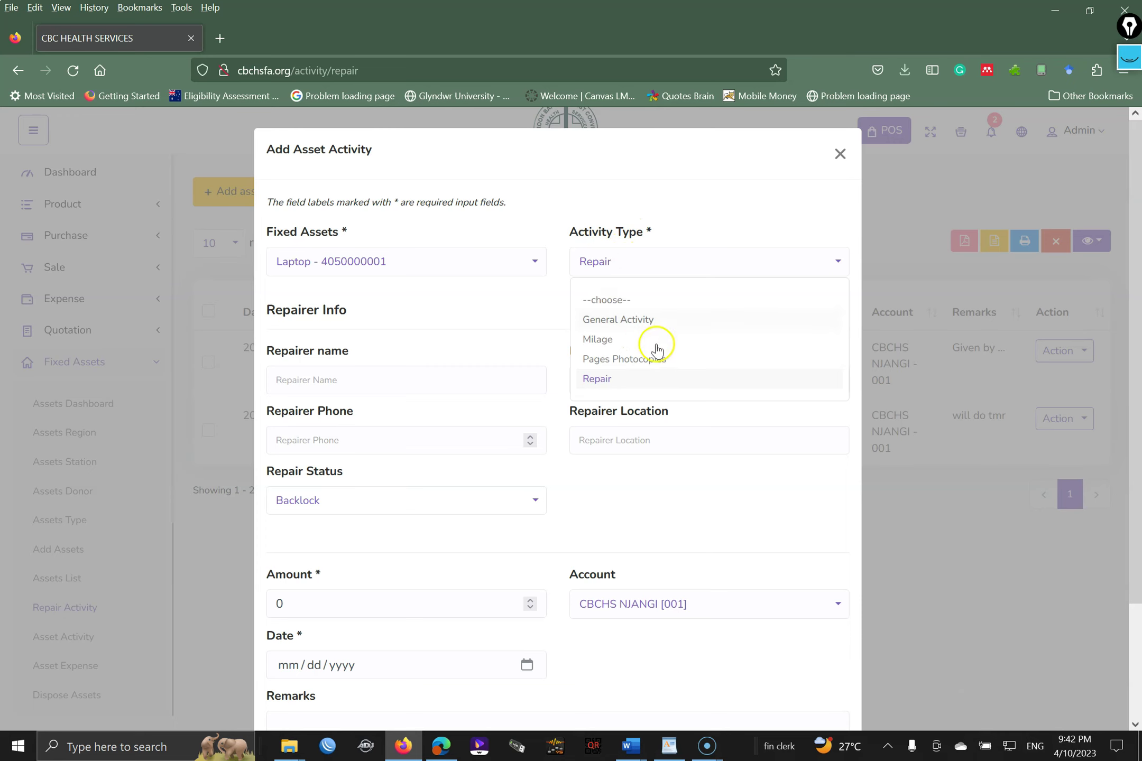
{"action": "left_click", "coordinate": [648, 320]}
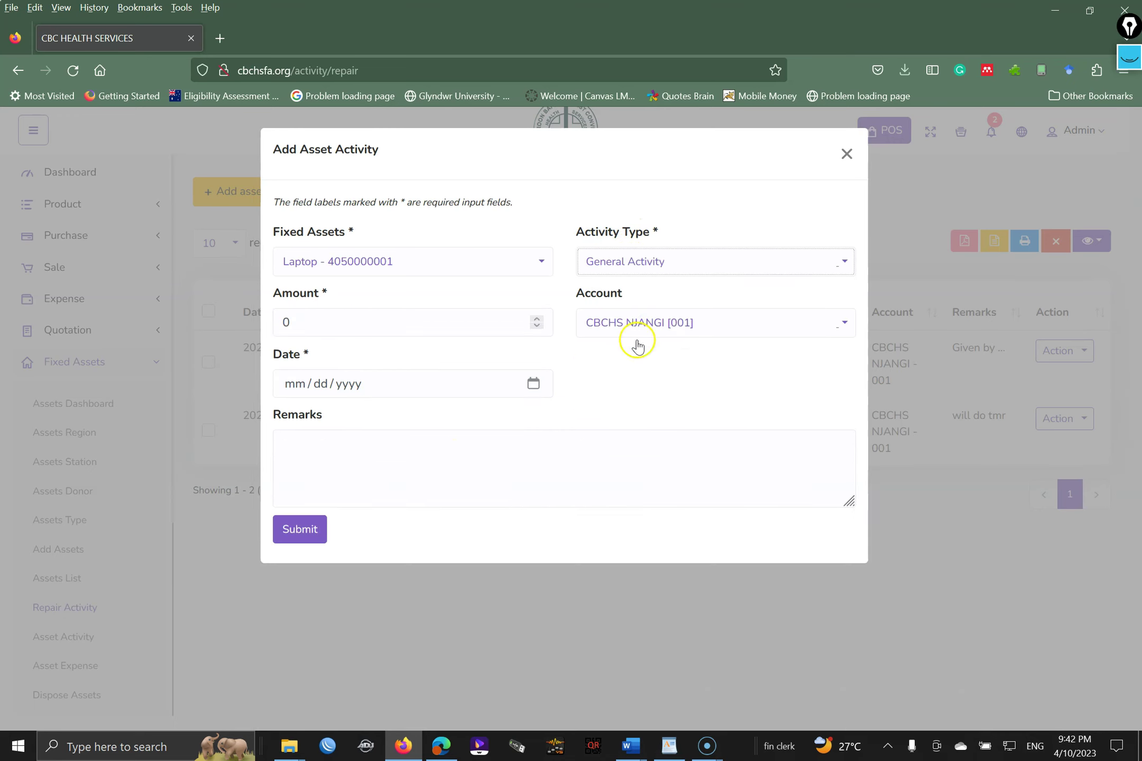
{"action": "left_click", "coordinate": [418, 457]}
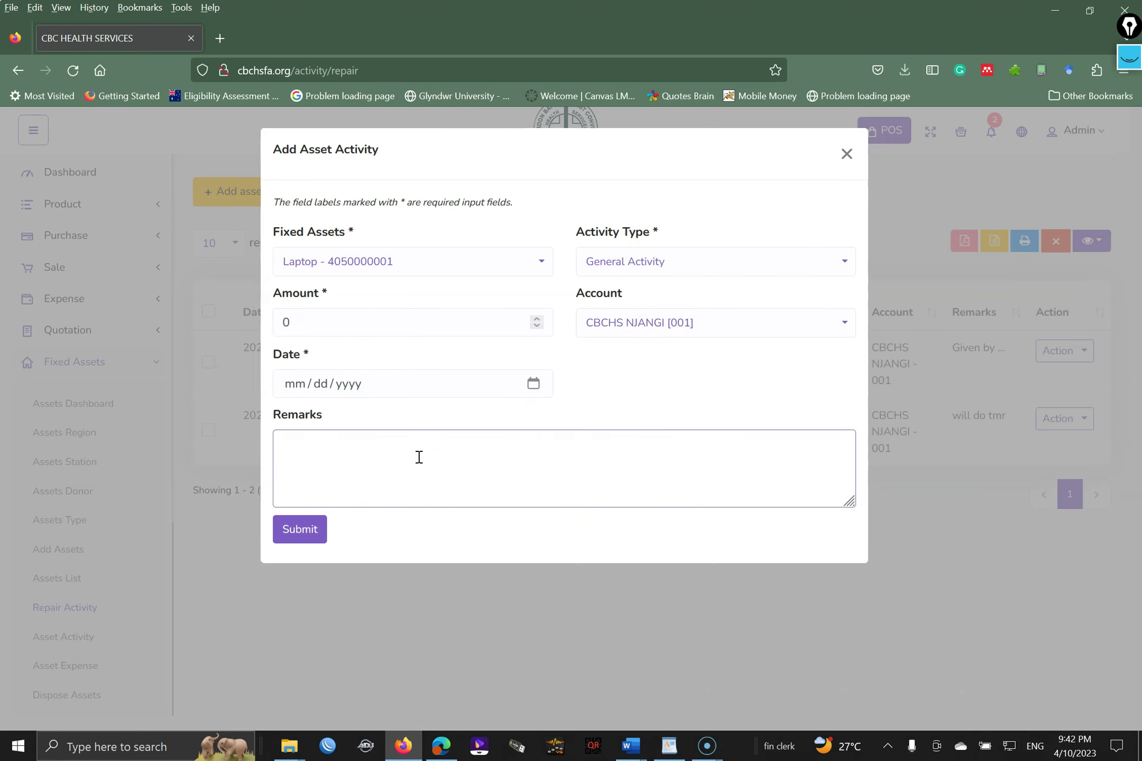
{"action": "left_click", "coordinate": [645, 262]}
{"action": "left_click", "coordinate": [645, 263]}
{"action": "left_click", "coordinate": [645, 263]}
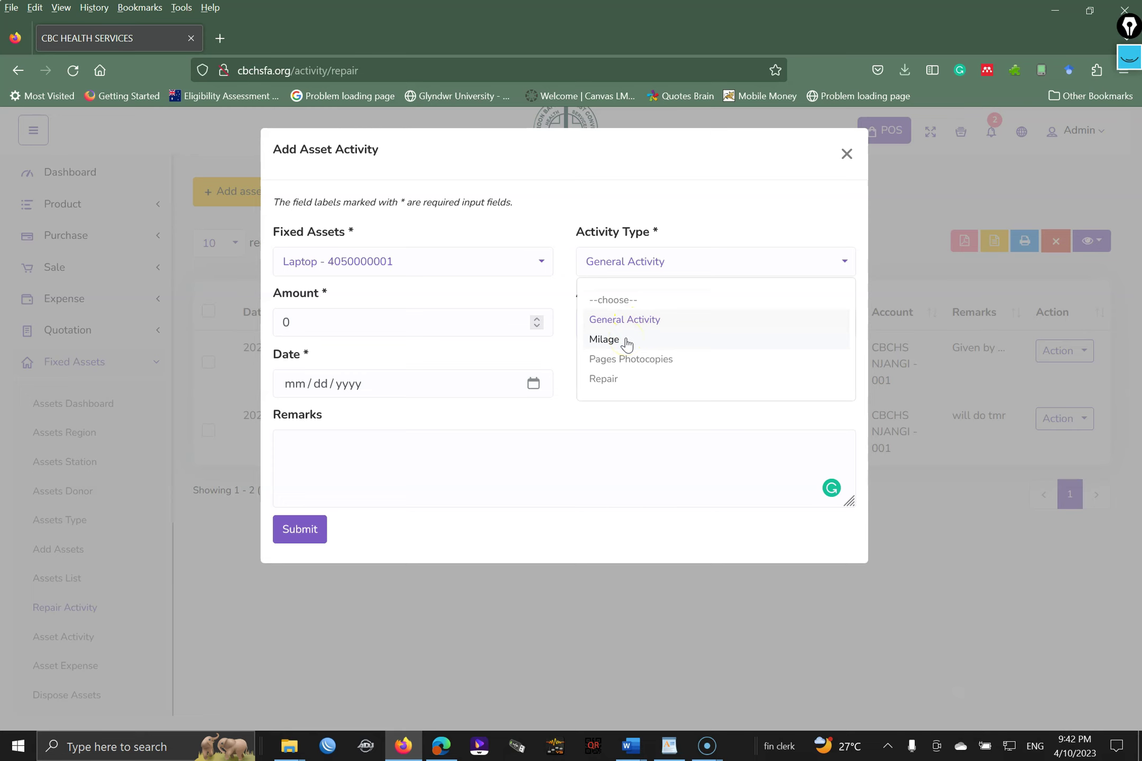
- Switch the activity type to Milage and step through Start in KM, End in KM, Reason, Approved By, Amount and Remarks
{"action": "left_click", "coordinate": [625, 340]}
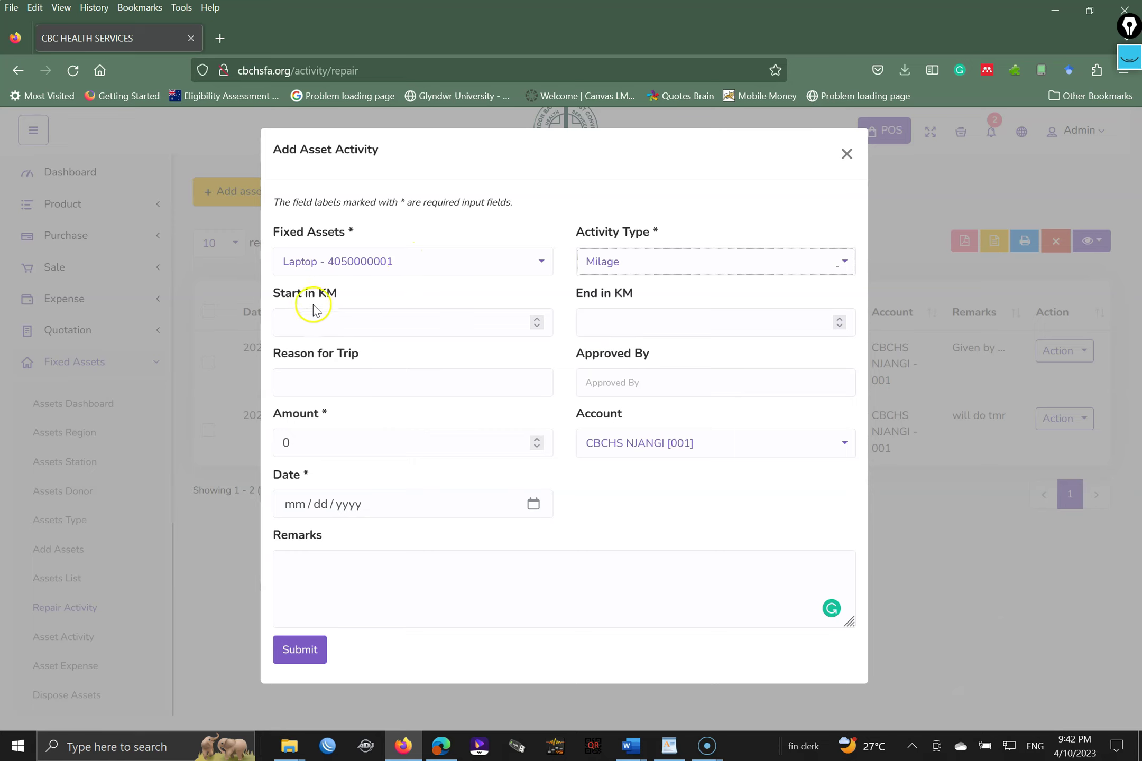
{"action": "left_click", "coordinate": [331, 313]}
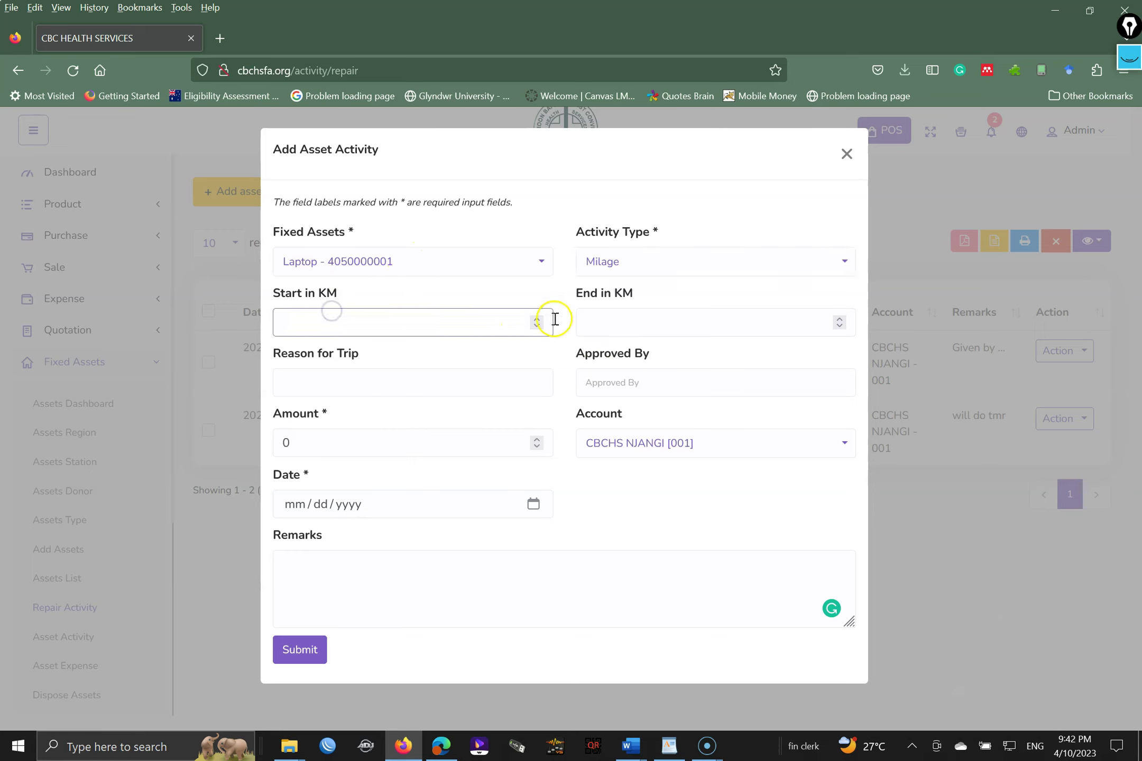
{"action": "left_click", "coordinate": [620, 321]}
{"action": "left_click", "coordinate": [438, 392]}
{"action": "left_click", "coordinate": [630, 374]}
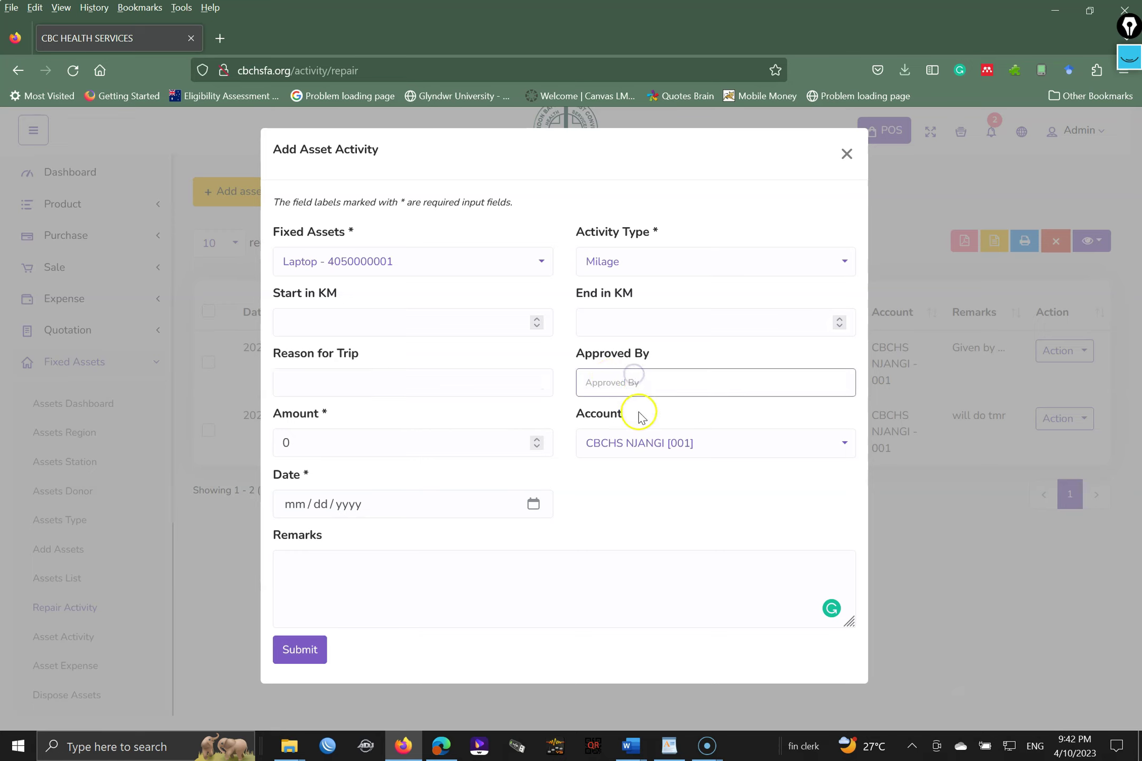
{"action": "left_click", "coordinate": [423, 444]}
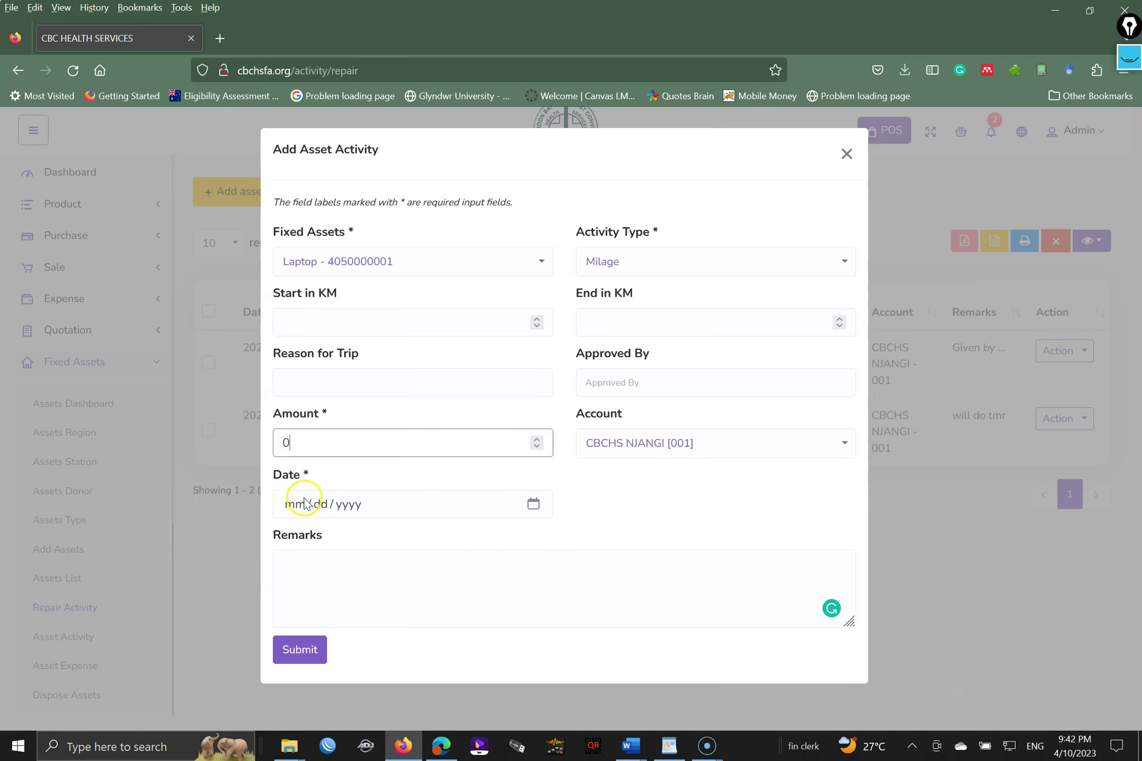
{"action": "left_click", "coordinate": [357, 574]}
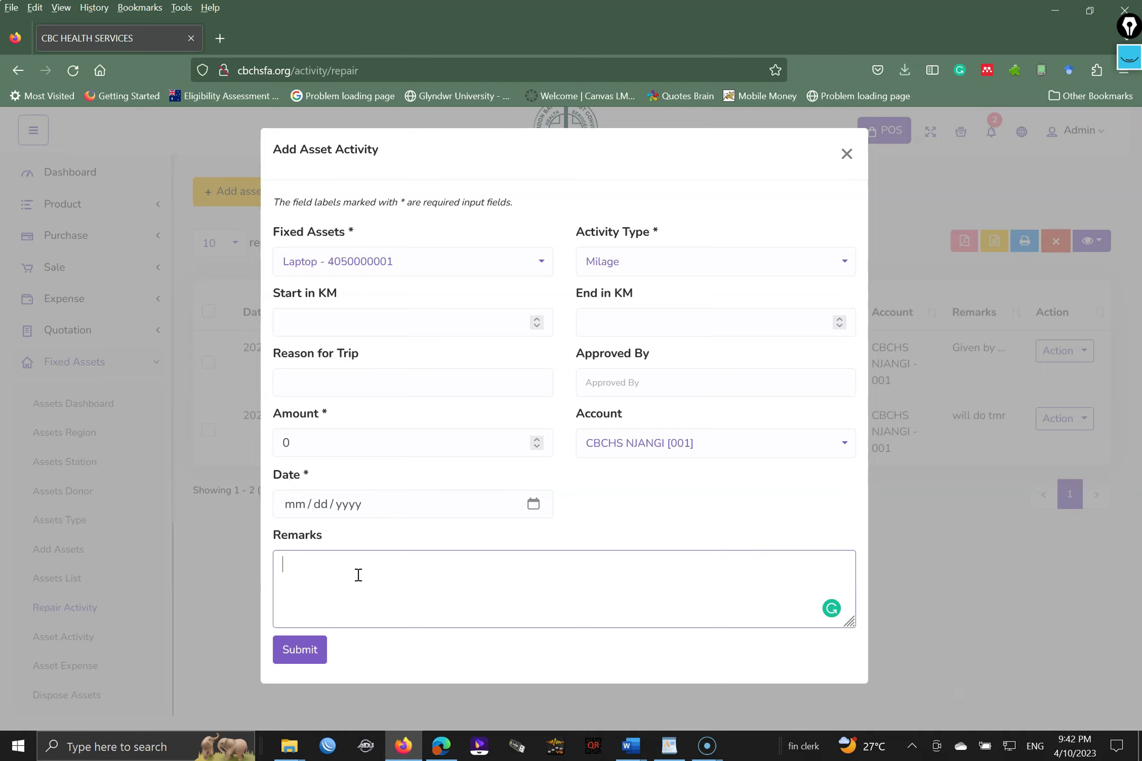
{"action": "left_click", "coordinate": [620, 262]}
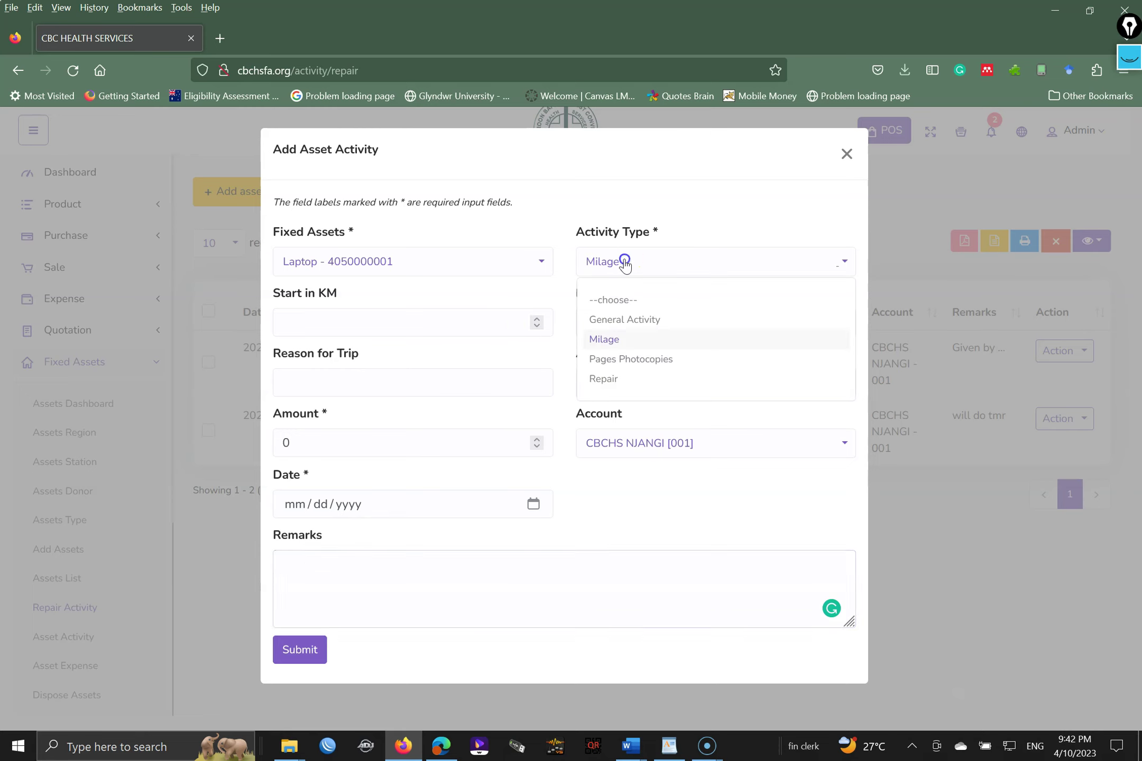
- Try Pages Photocopies as activity type, then switch it back to Repair
{"action": "left_click", "coordinate": [653, 360]}
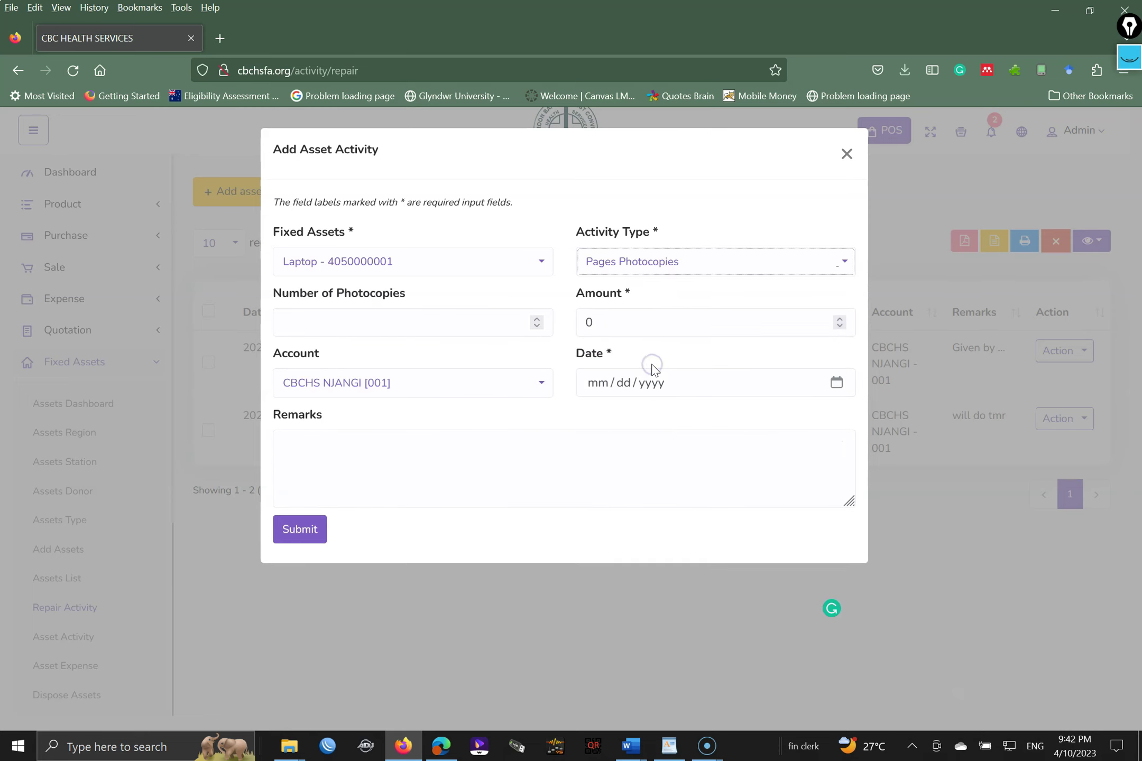
{"action": "left_click", "coordinate": [368, 332]}
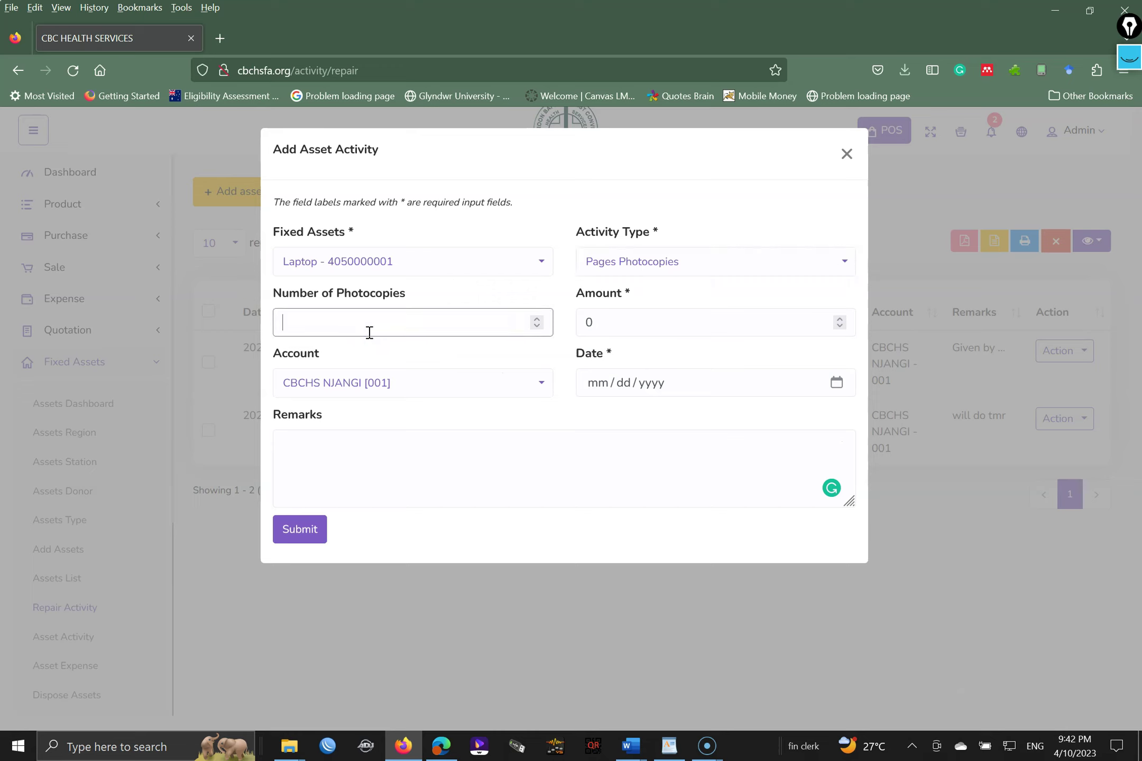
{"action": "left_click", "coordinate": [637, 316]}
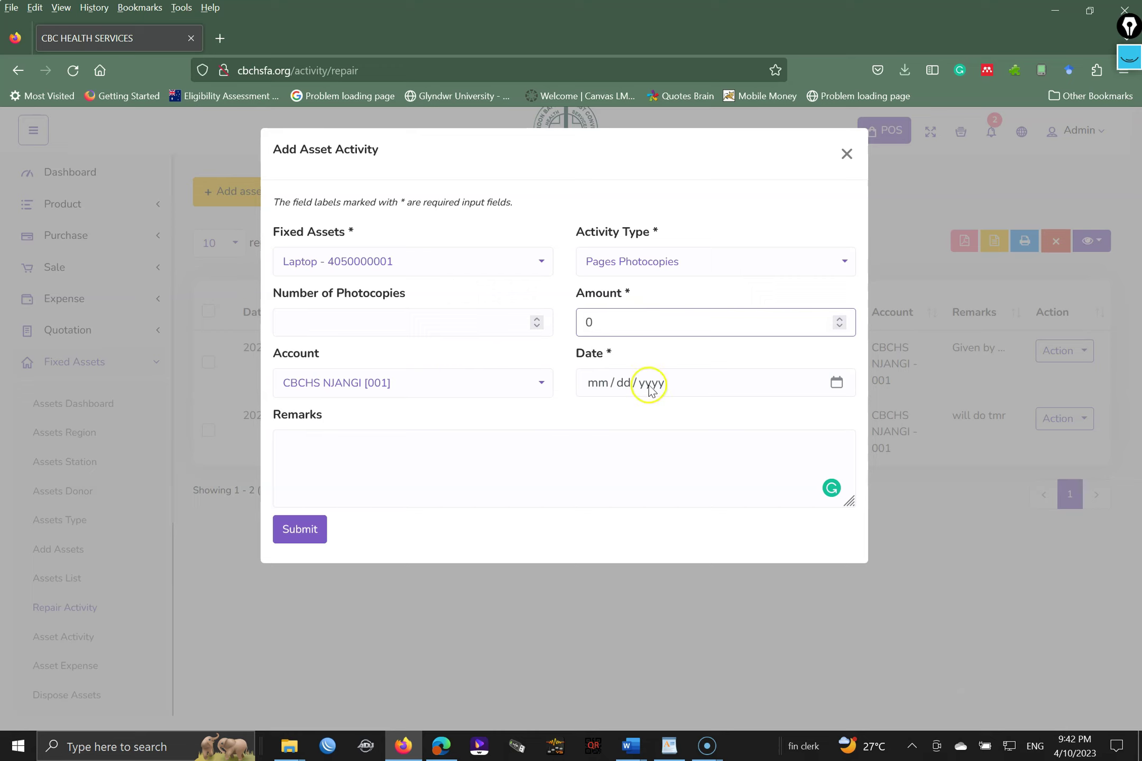
{"action": "left_click", "coordinate": [535, 461]}
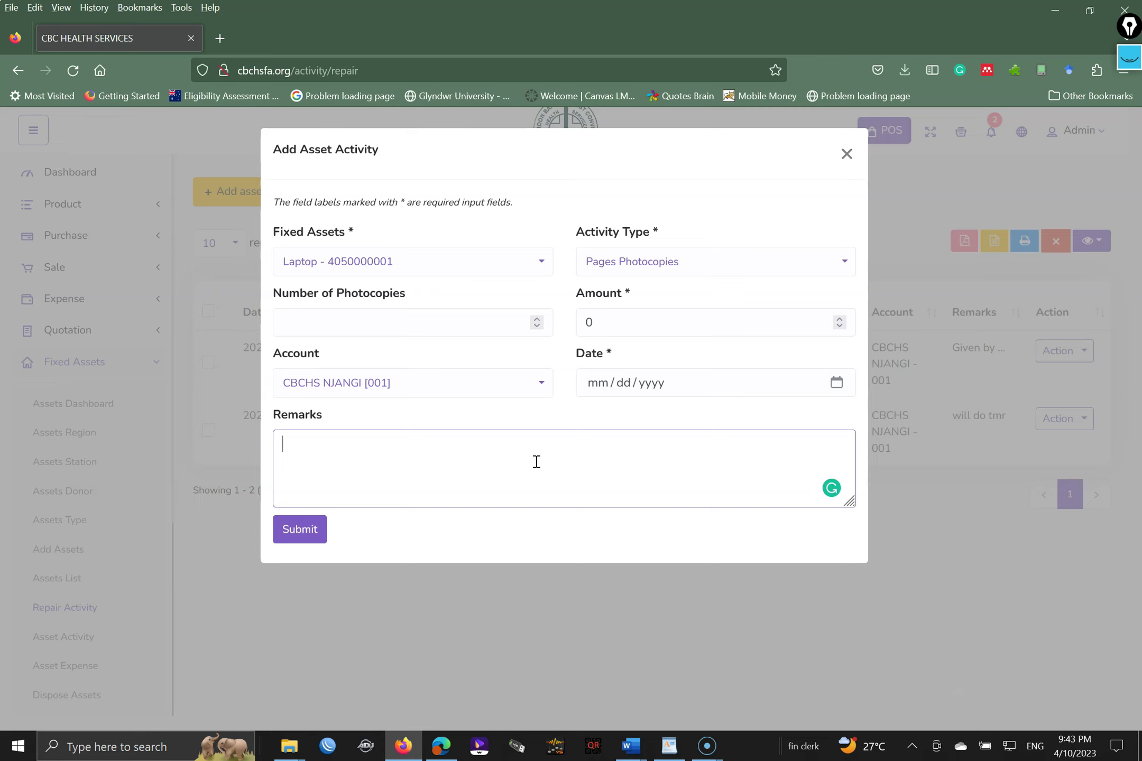
{"action": "left_click", "coordinate": [627, 276]}
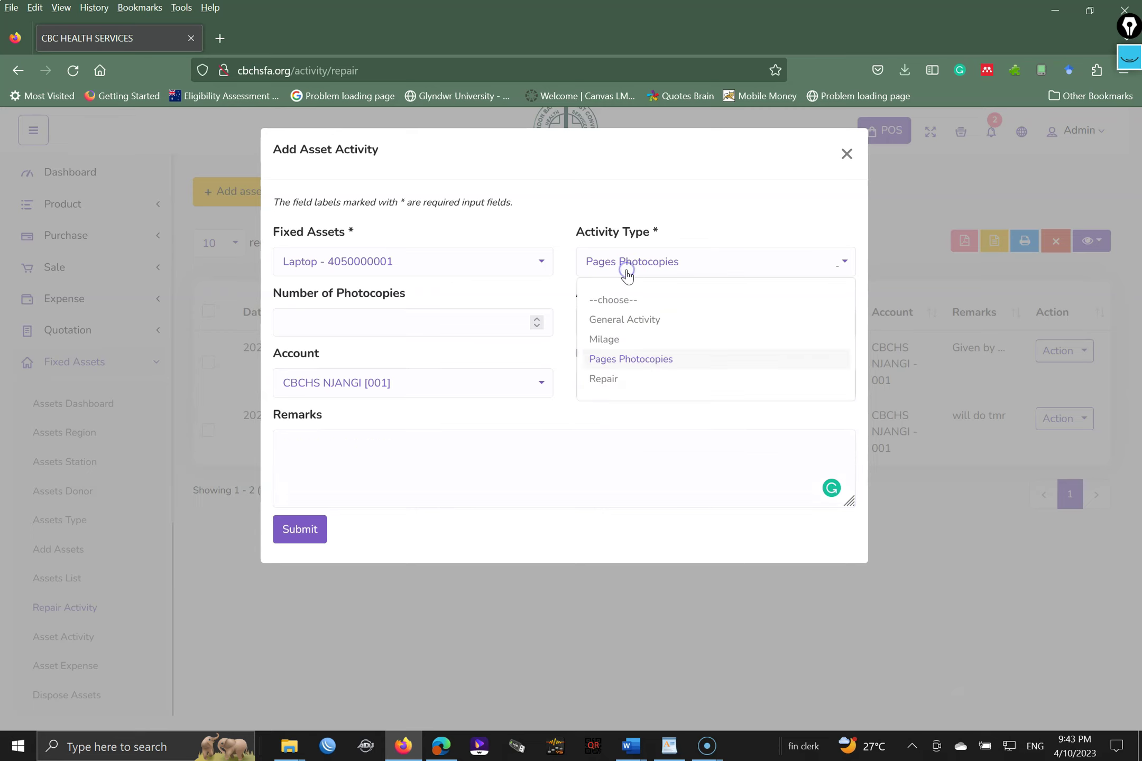
{"action": "left_click", "coordinate": [603, 378]}
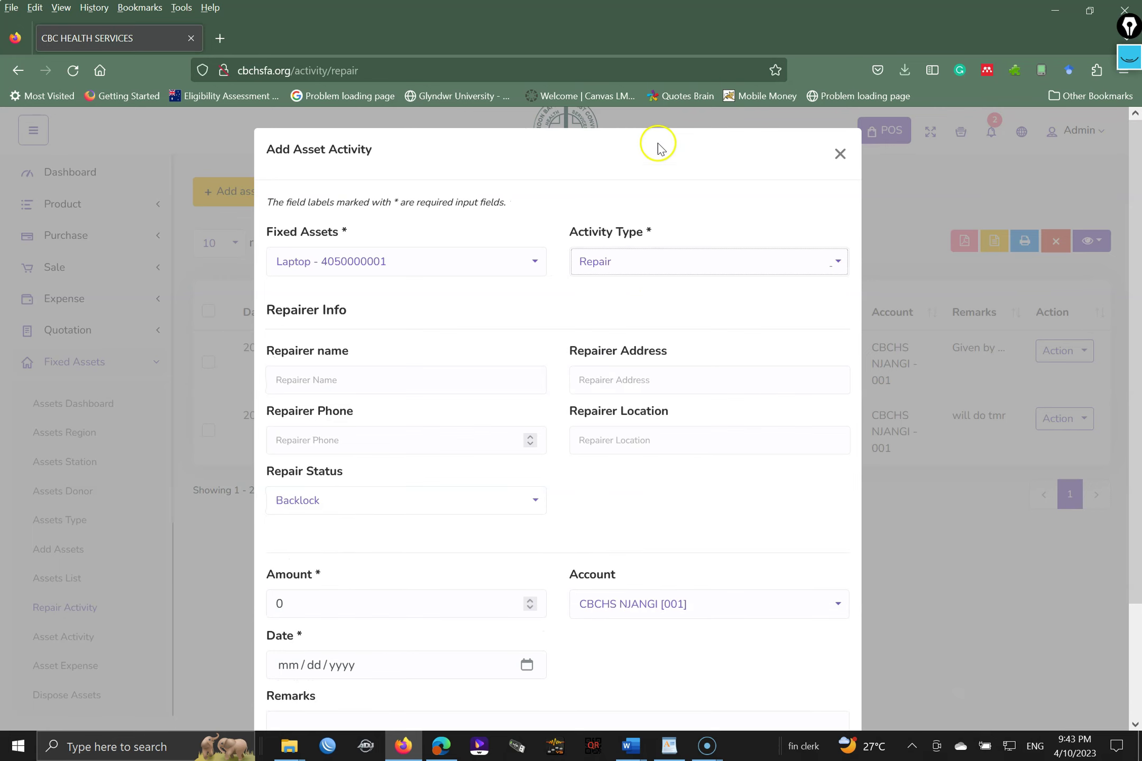
- Enter repairer name FF Techno and the repairer's address
{"action": "key", "text": "ctrl+a"}
{"action": "left_click_drag", "start_coordinate": [1141, 234], "coordinate": [1131, 262]}
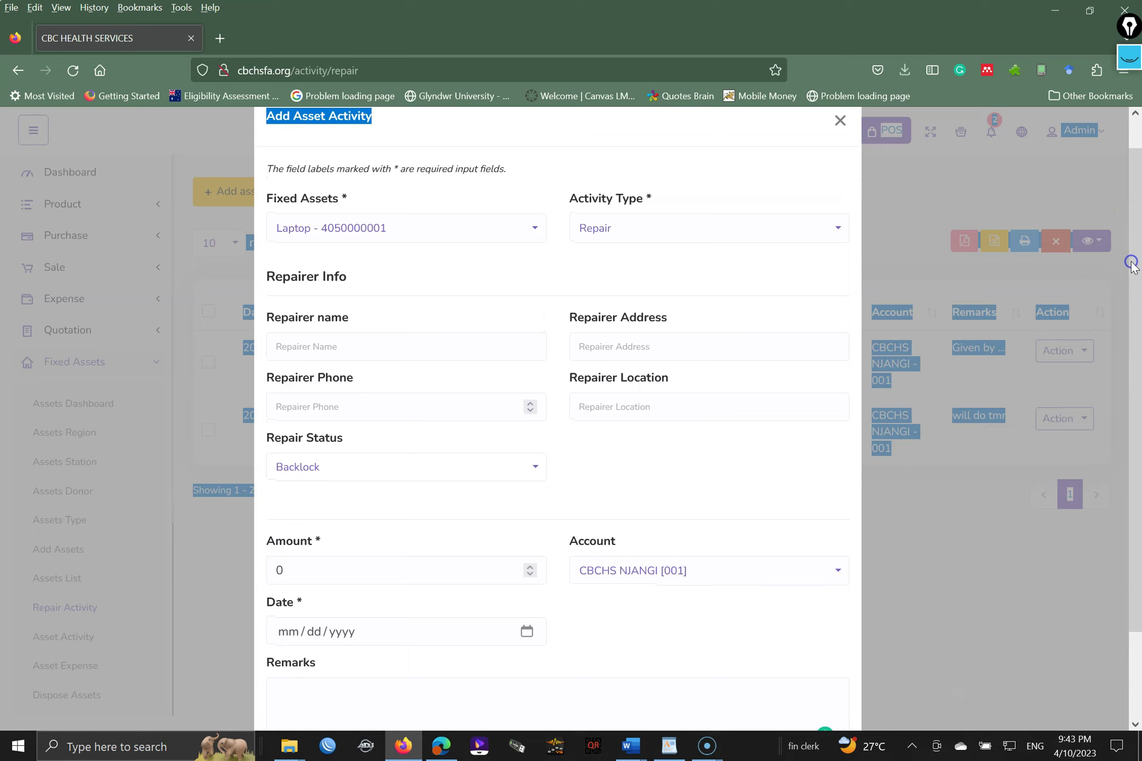
{"action": "left_click", "coordinate": [420, 337]}
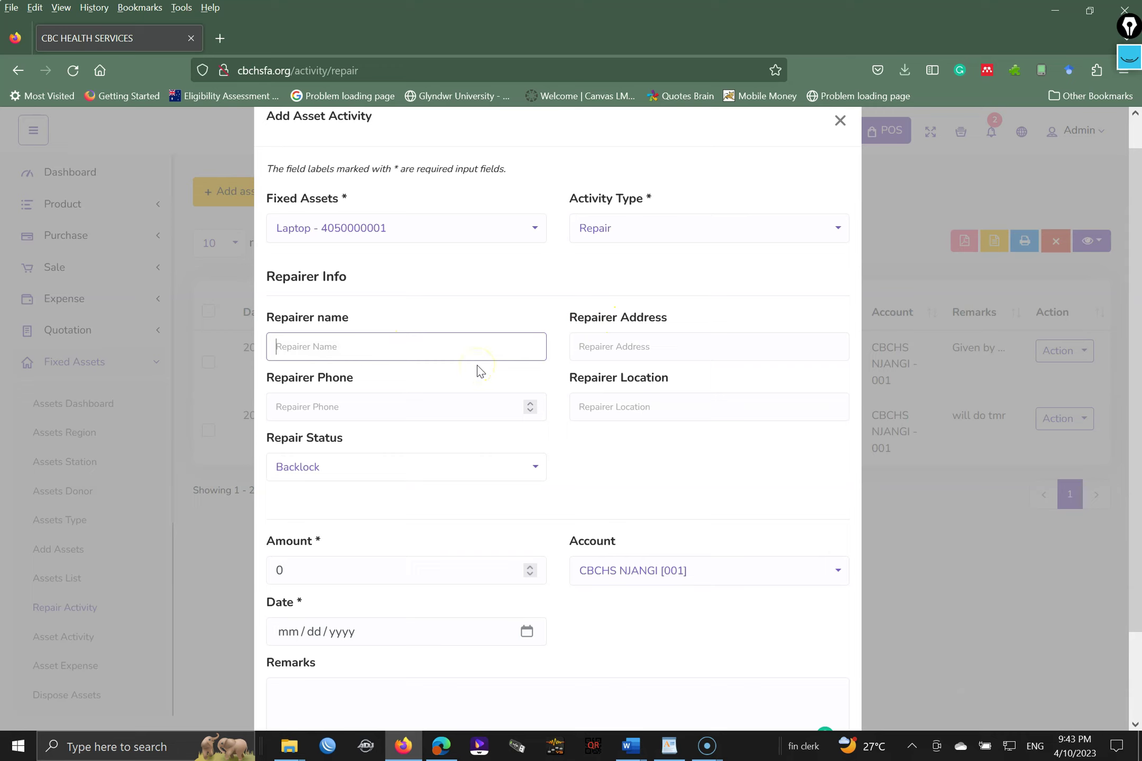
{"action": "type", "text": "FF Techno"}
{"action": "key", "text": "Tab"}
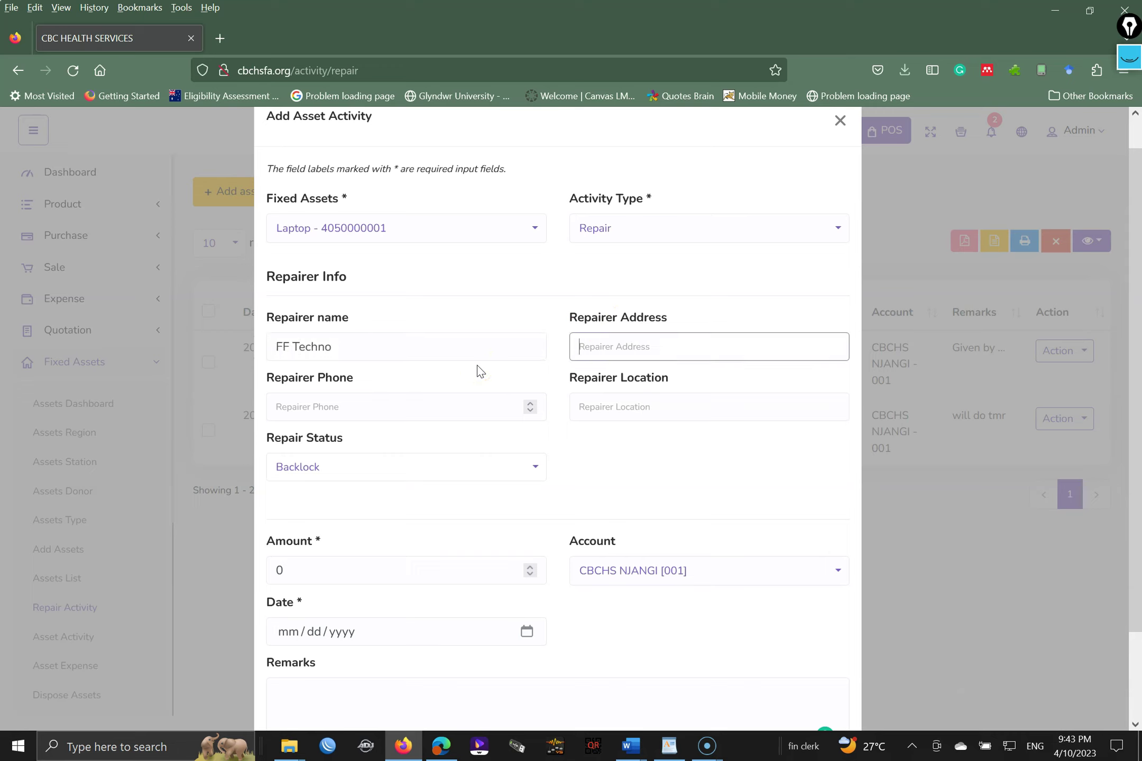
{"action": "type", "text": "Mile"}
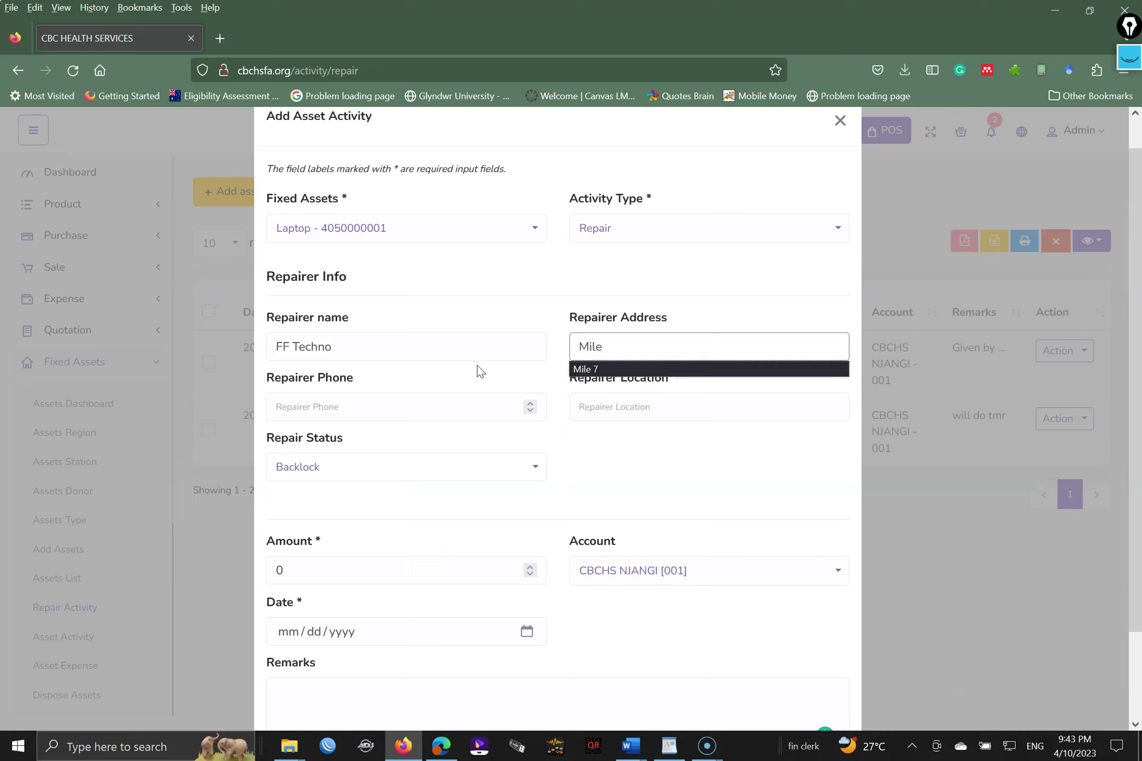
{"action": "key", "text": "BackSpace"}
{"action": "key", "text": "BackSpace"}
{"action": "type", "text": "commercial Avenu"}
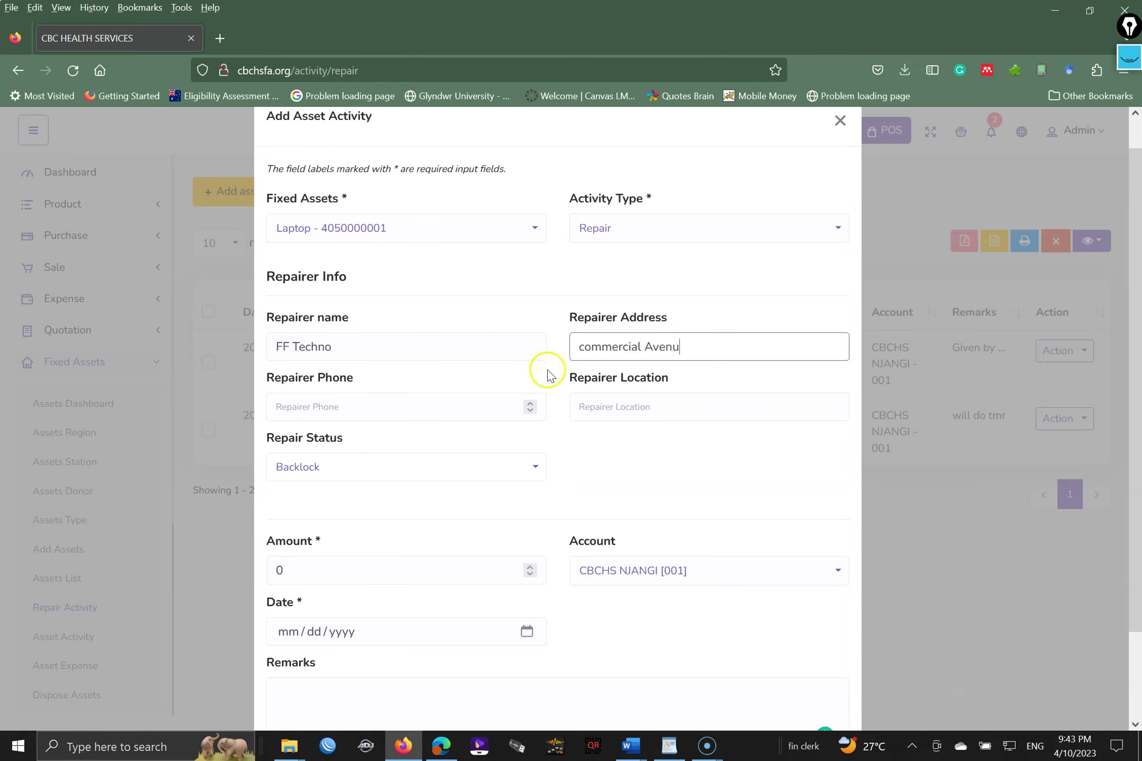
{"action": "left_click", "coordinate": [584, 355]}
{"action": "key", "text": "BackSpace"}
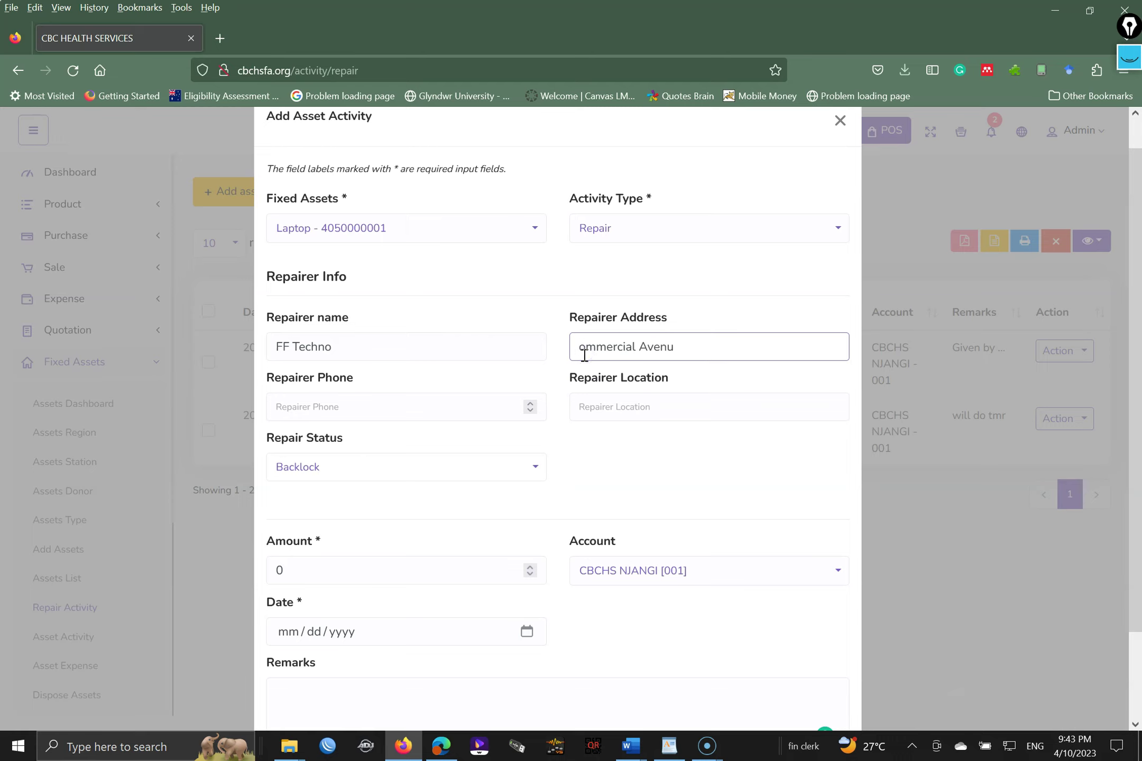
{"action": "type", "text": "C"}
- Enter the repairer's phone, location Bamenda, status In progress and amount 5000
{"action": "left_click", "coordinate": [456, 404]}
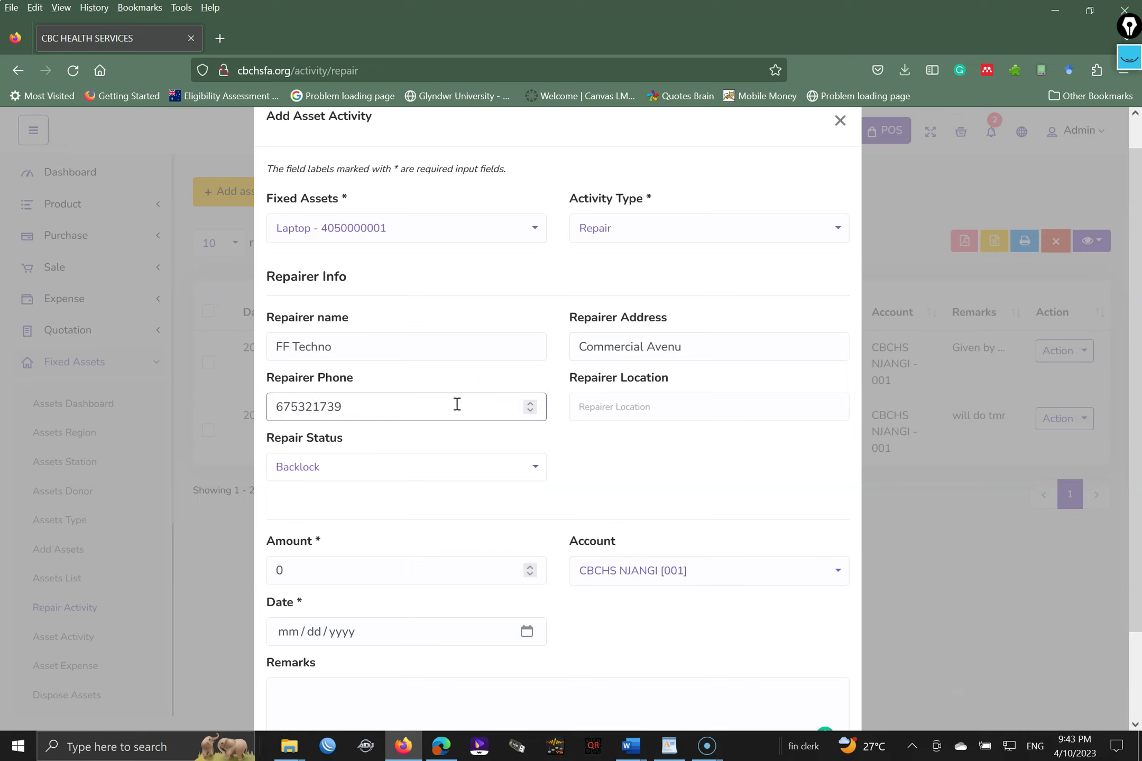
{"action": "left_click", "coordinate": [622, 408]}
{"action": "type", "text": "Bmenda"}
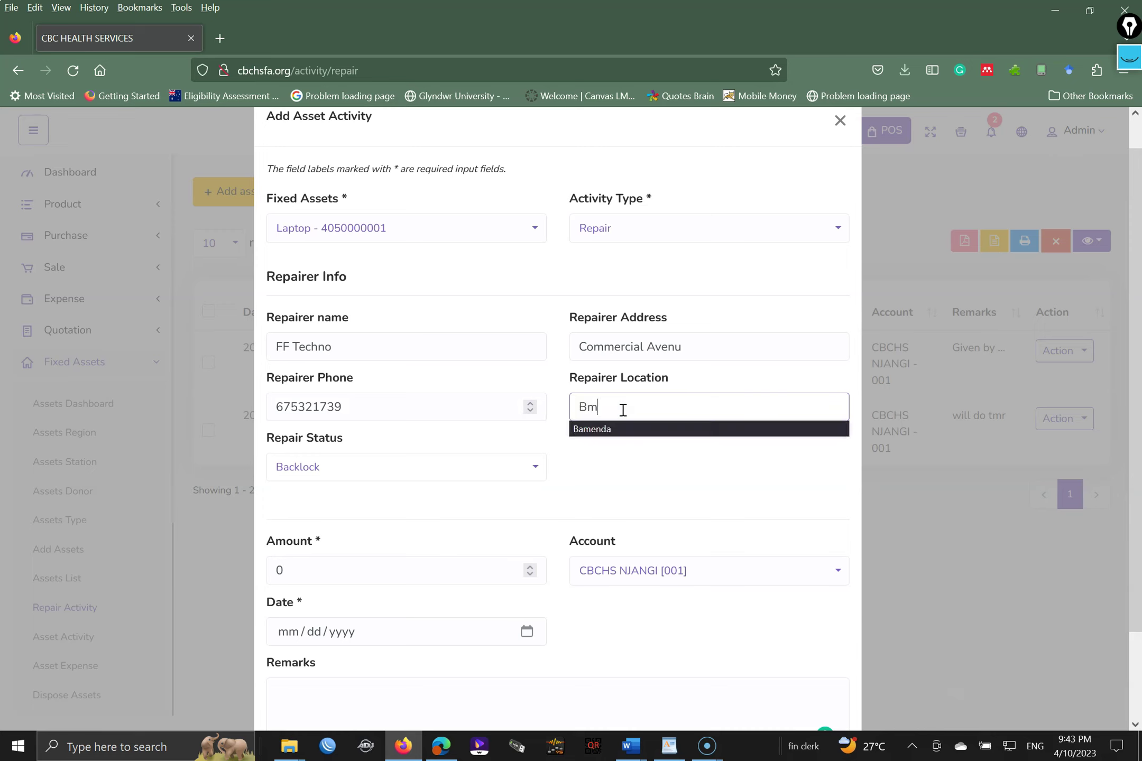
{"action": "key", "text": "BackSpace"}
{"action": "type", "text": "amenda"}
{"action": "left_click", "coordinate": [490, 460]}
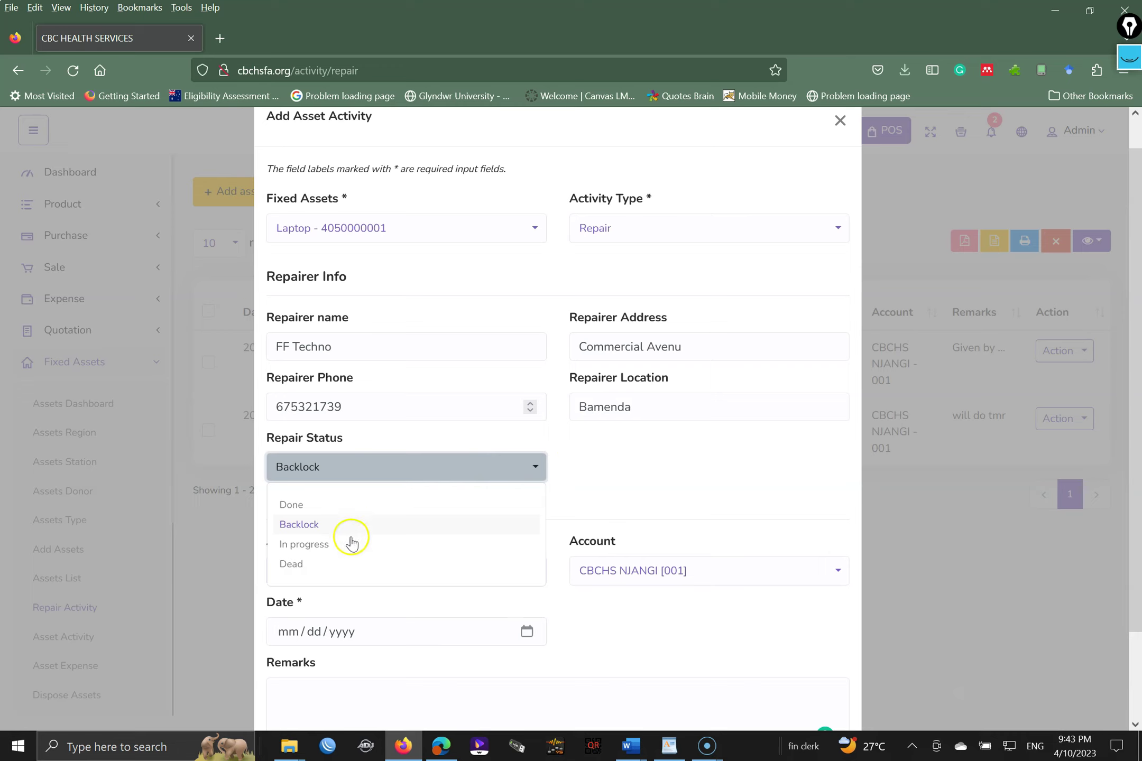
{"action": "left_click", "coordinate": [324, 546]}
{"action": "left_click", "coordinate": [420, 571]}
{"action": "type", "text": "5000"}
- Date the repair April 7, 2023 and write the maintenance remark
{"action": "left_click", "coordinate": [315, 630]}
{"action": "left_click", "coordinate": [527, 631]}
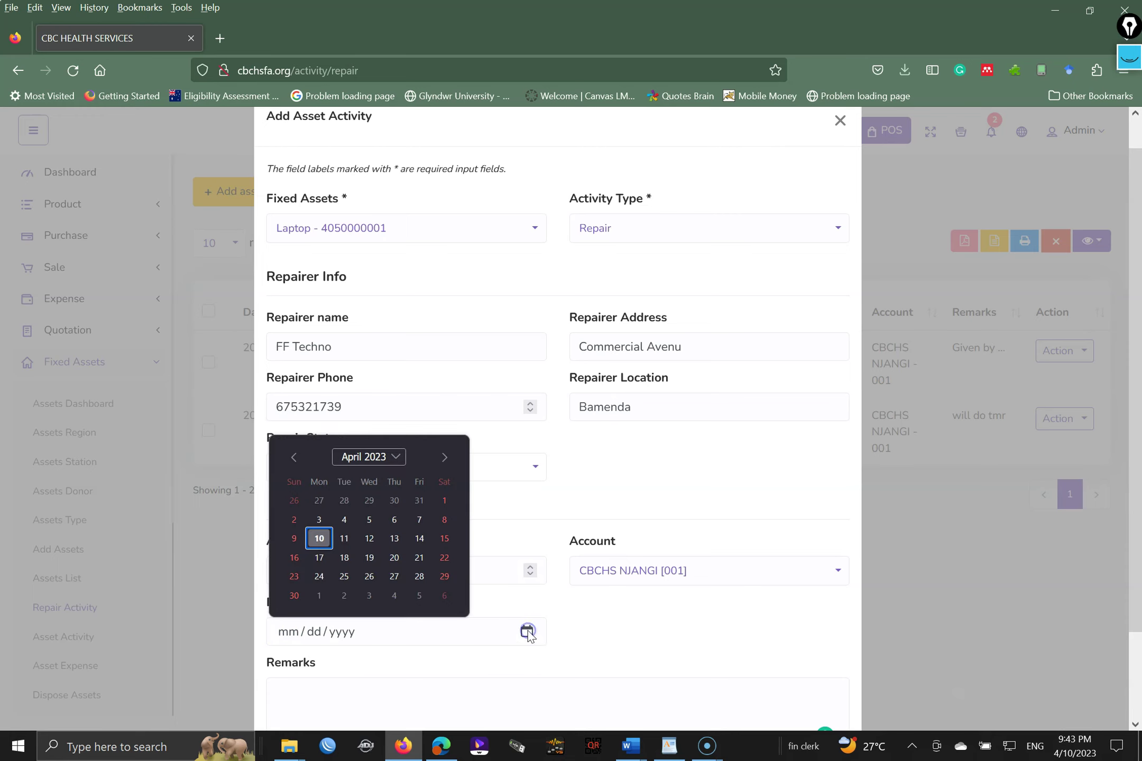
{"action": "left_click", "coordinate": [415, 520]}
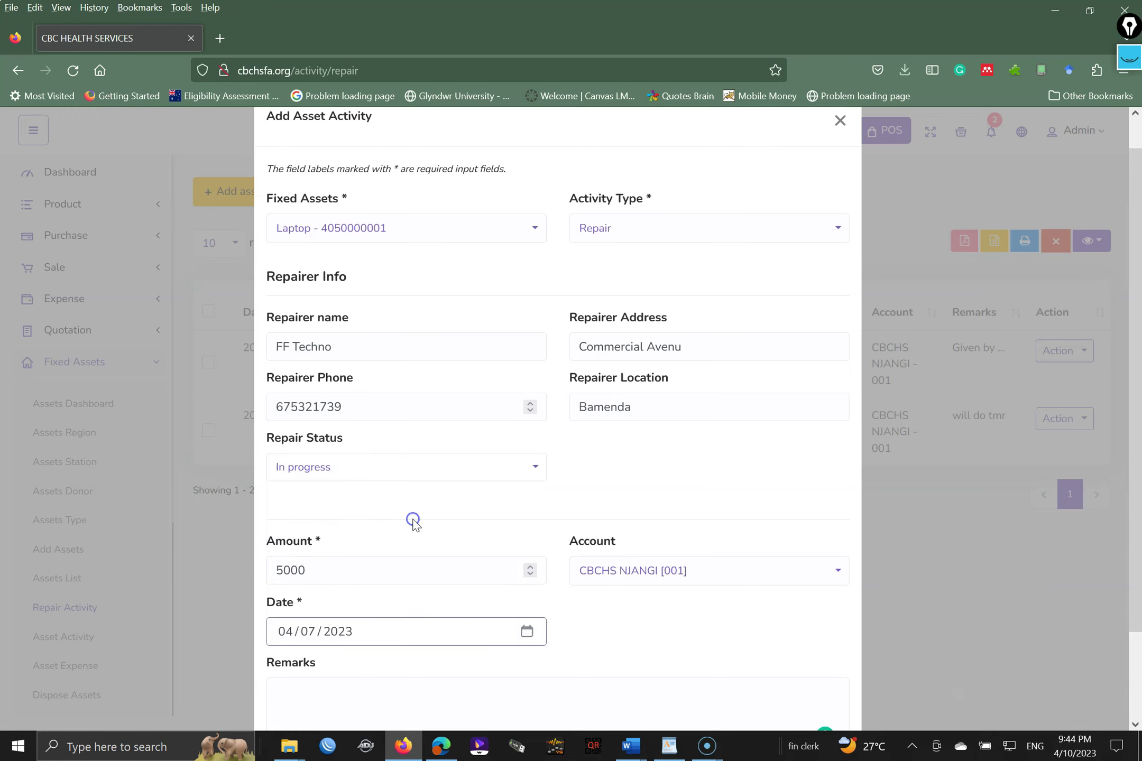
{"action": "left_click", "coordinate": [476, 683]}
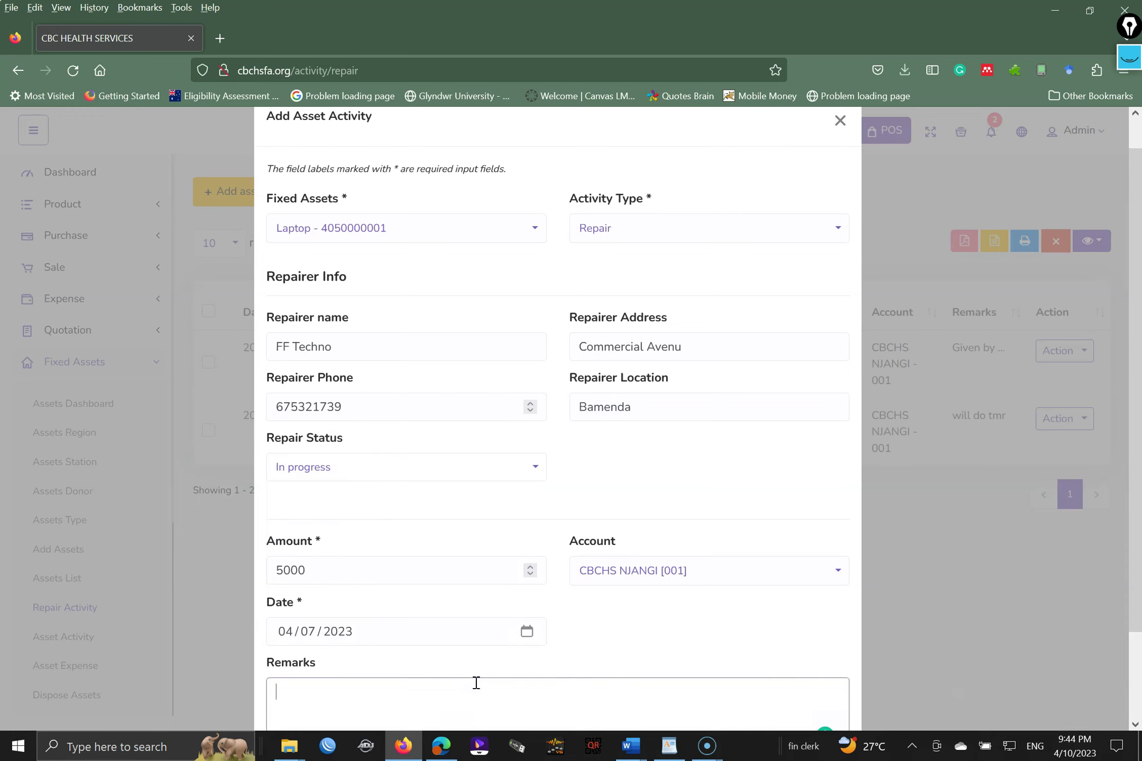
{"action": "type", "text": "maintainance of Laptop"}
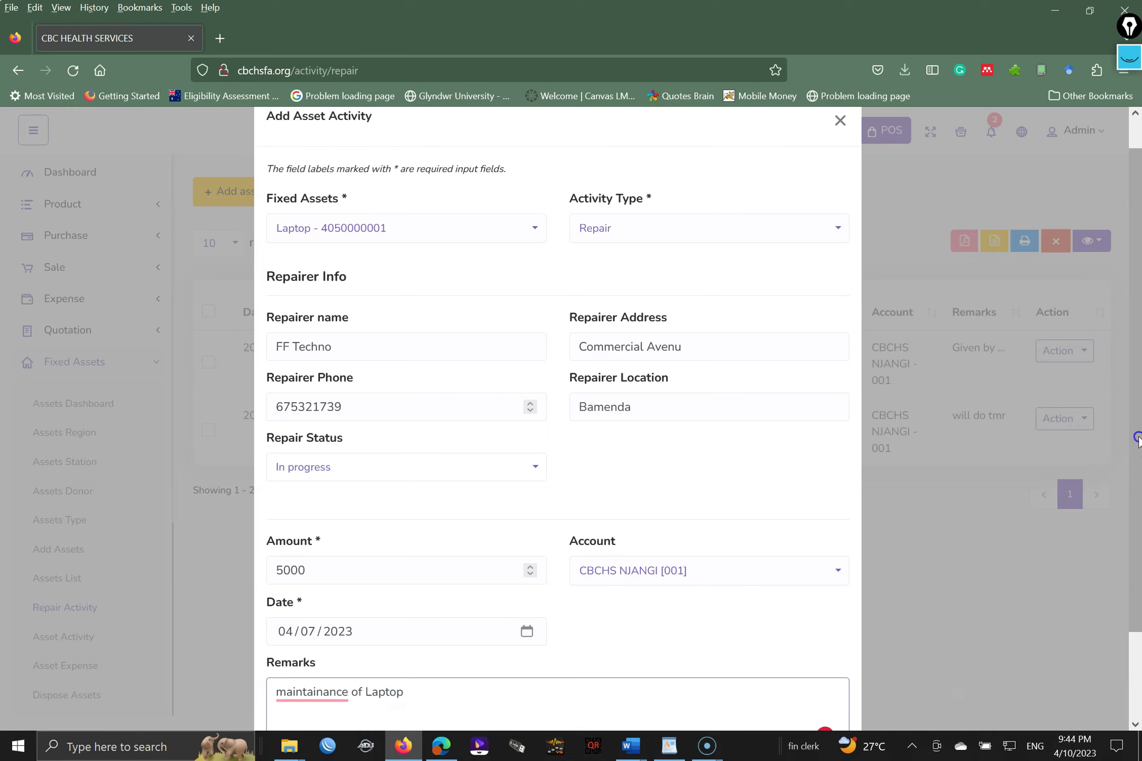
{"action": "scroll", "coordinate": [476, 683], "scroll_direction": "down", "scroll_amount": 2}
{"action": "left_click", "coordinate": [477, 670]}
- Submit the repair record, then open Asset Expense and its Add Asset Expense form
{"action": "left_click", "coordinate": [304, 675]}
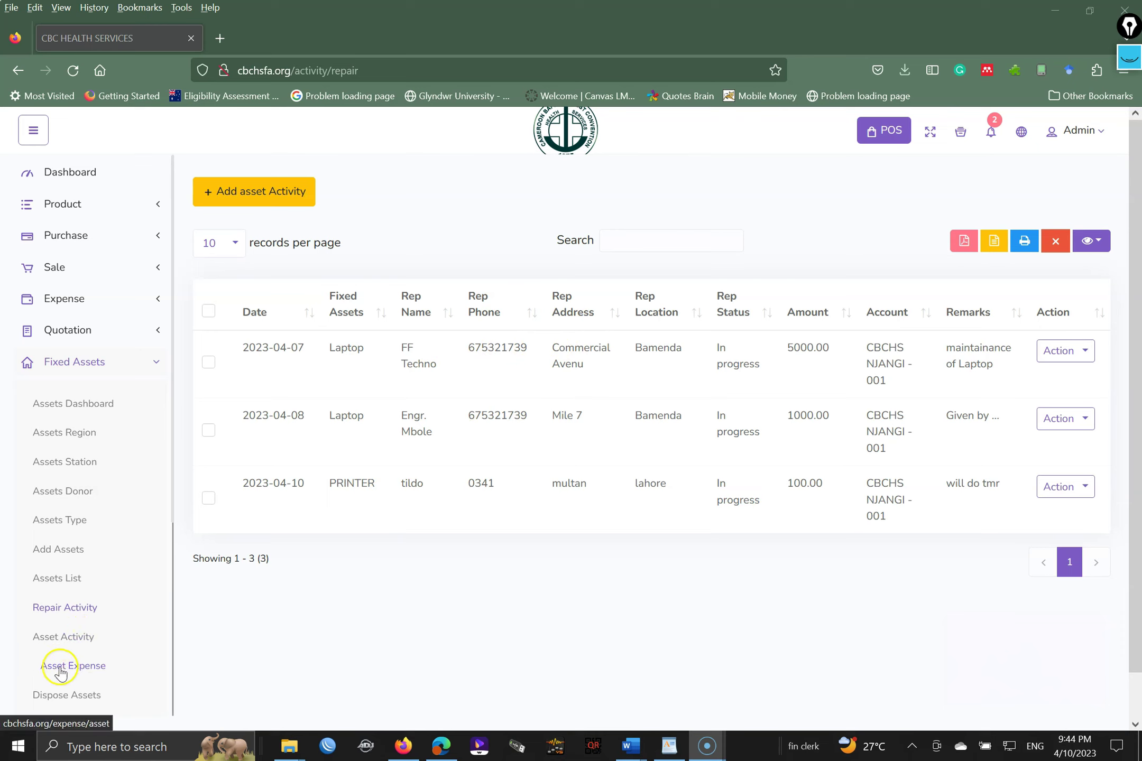
{"action": "left_click", "coordinate": [83, 667]}
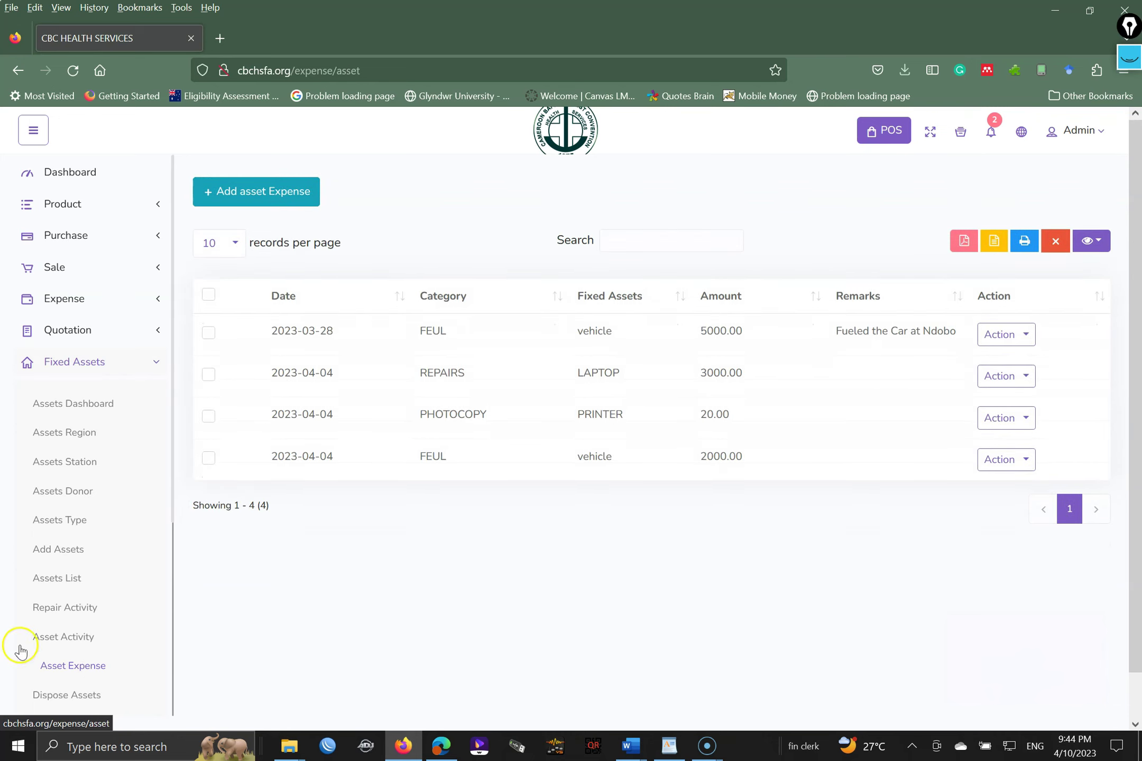
{"action": "left_click", "coordinate": [251, 203]}
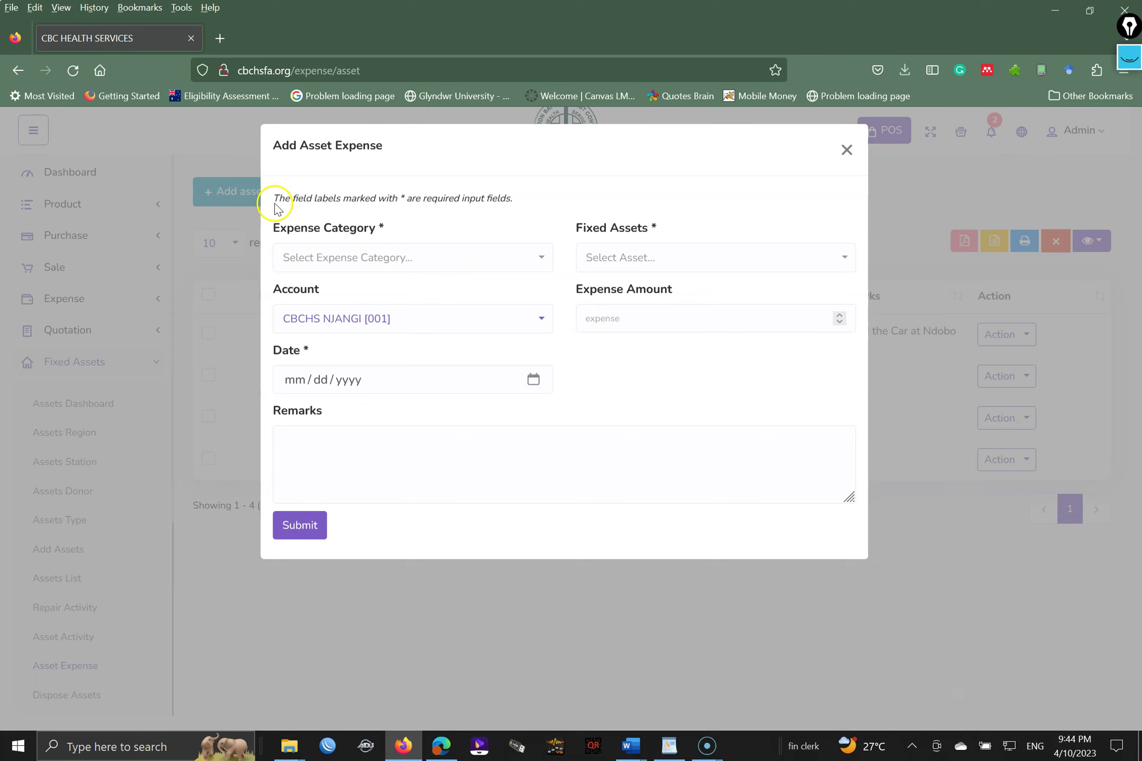
{"action": "left_click", "coordinate": [403, 267]}
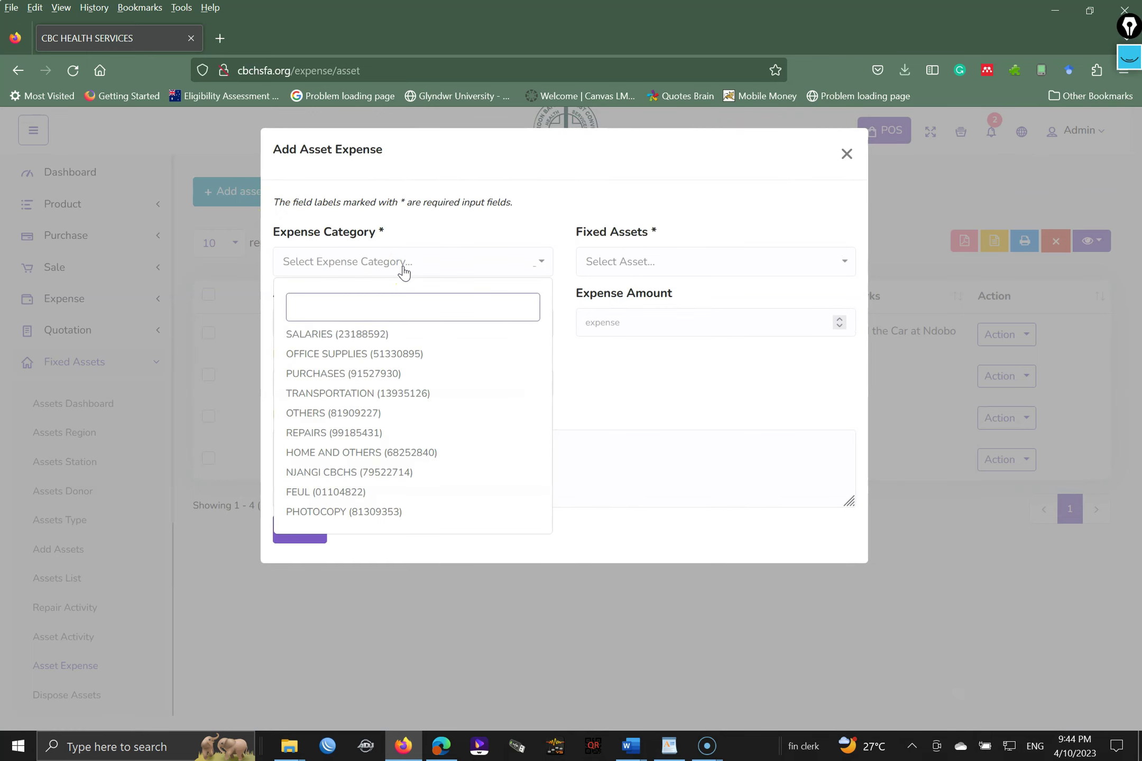
{"action": "type", "text": "401"}
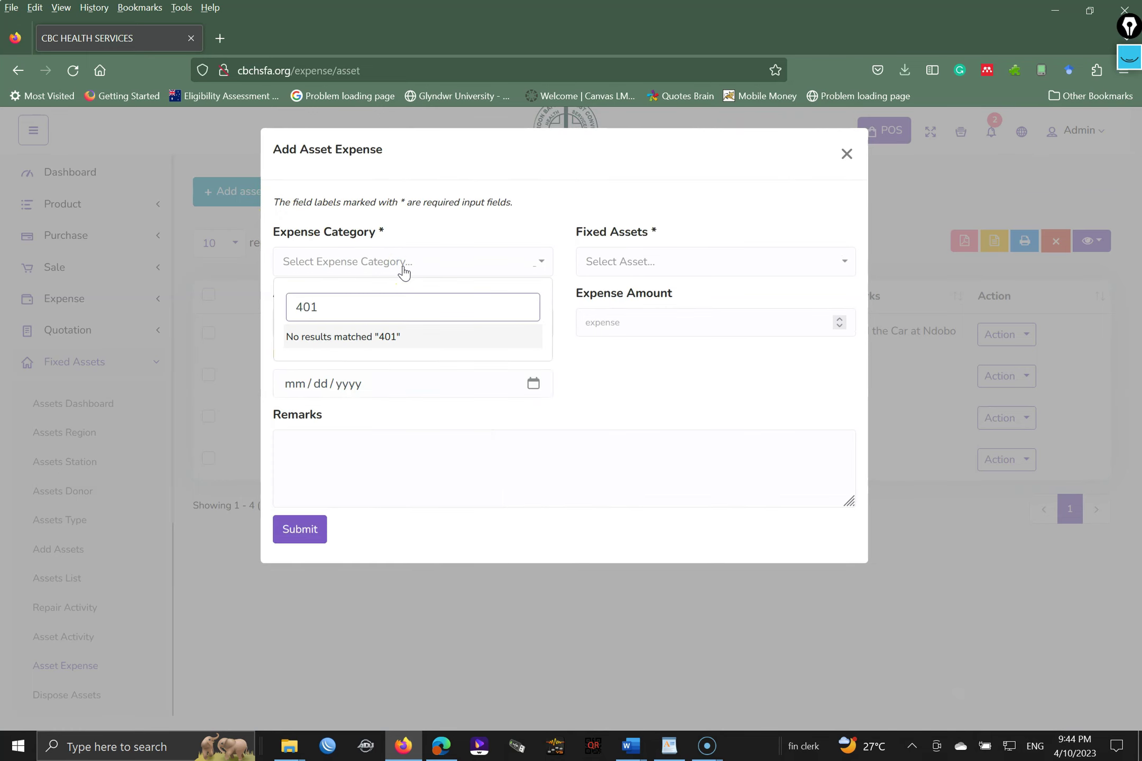
{"action": "key", "text": "BackSpace"}
{"action": "key", "text": "BackSpace"}
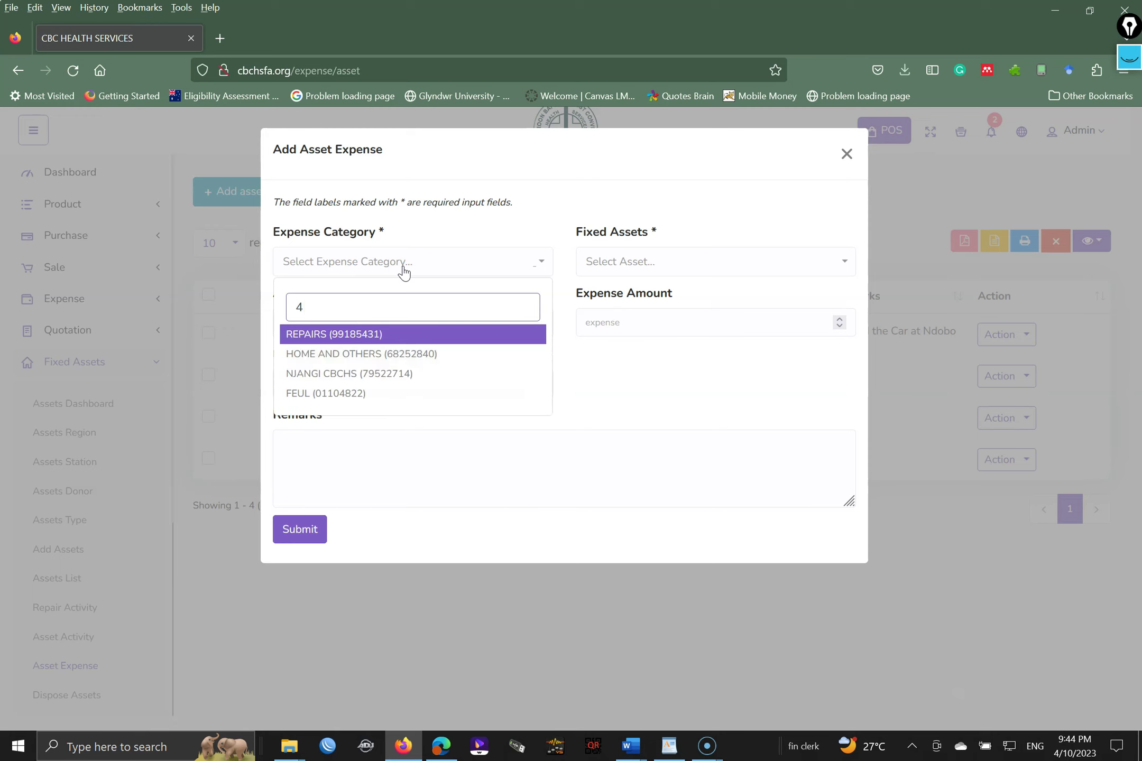
{"action": "key", "text": "BackSpace"}
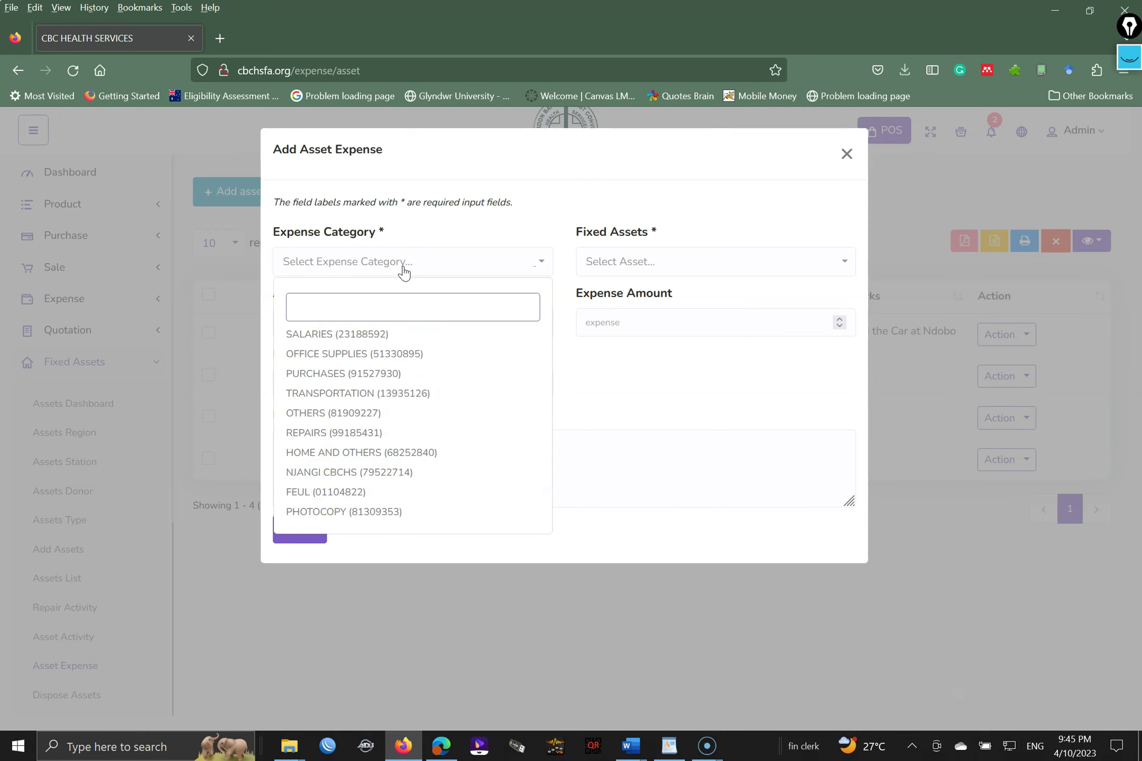
{"action": "left_click", "coordinate": [413, 306]}
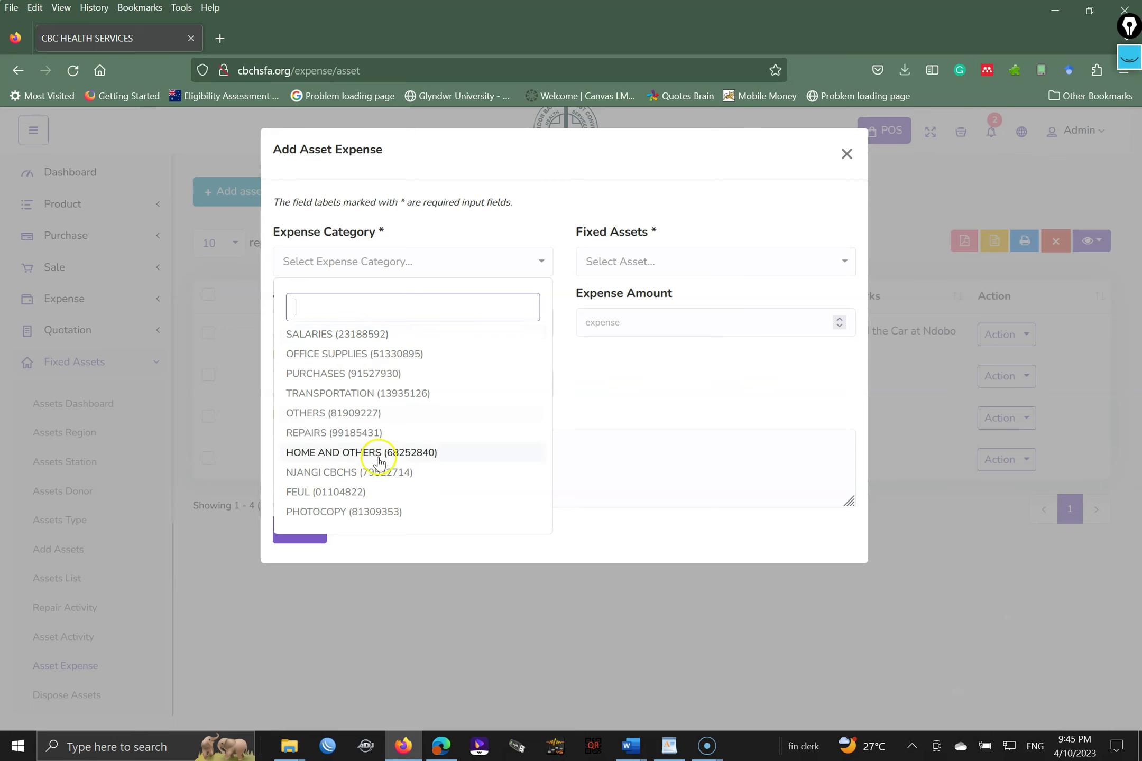
{"action": "left_click", "coordinate": [333, 414]}
{"action": "left_click", "coordinate": [631, 264]}
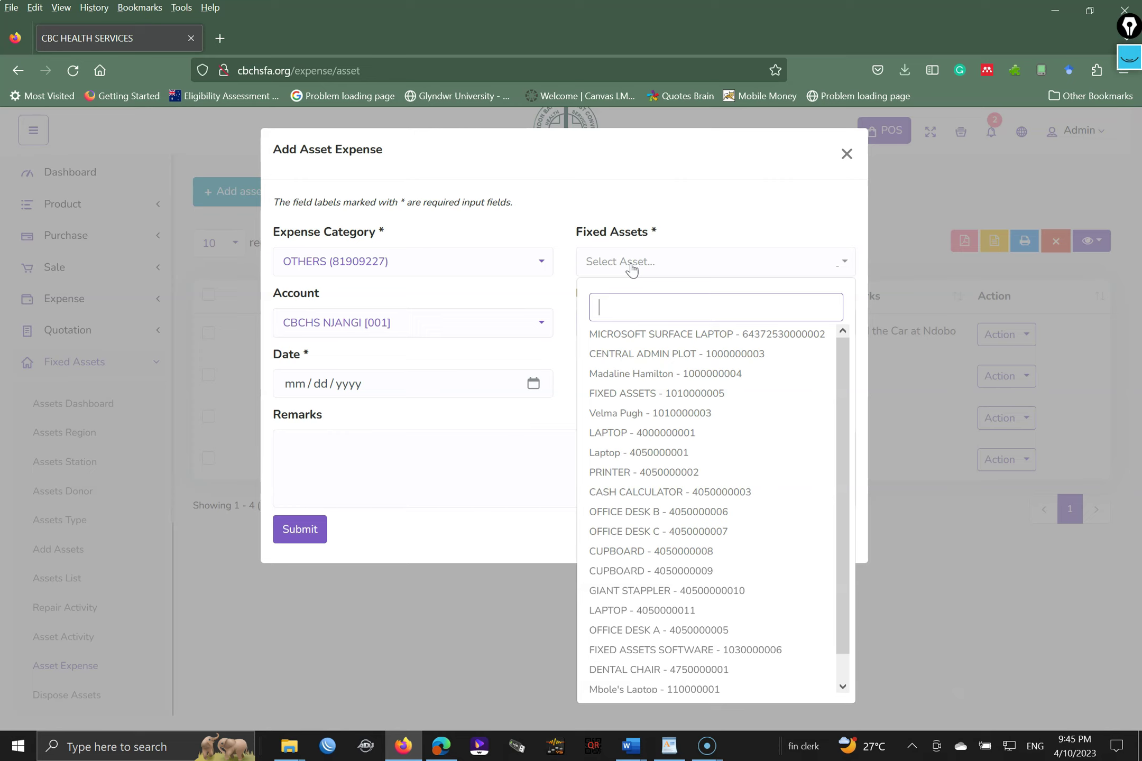
{"action": "type", "text": "401"}
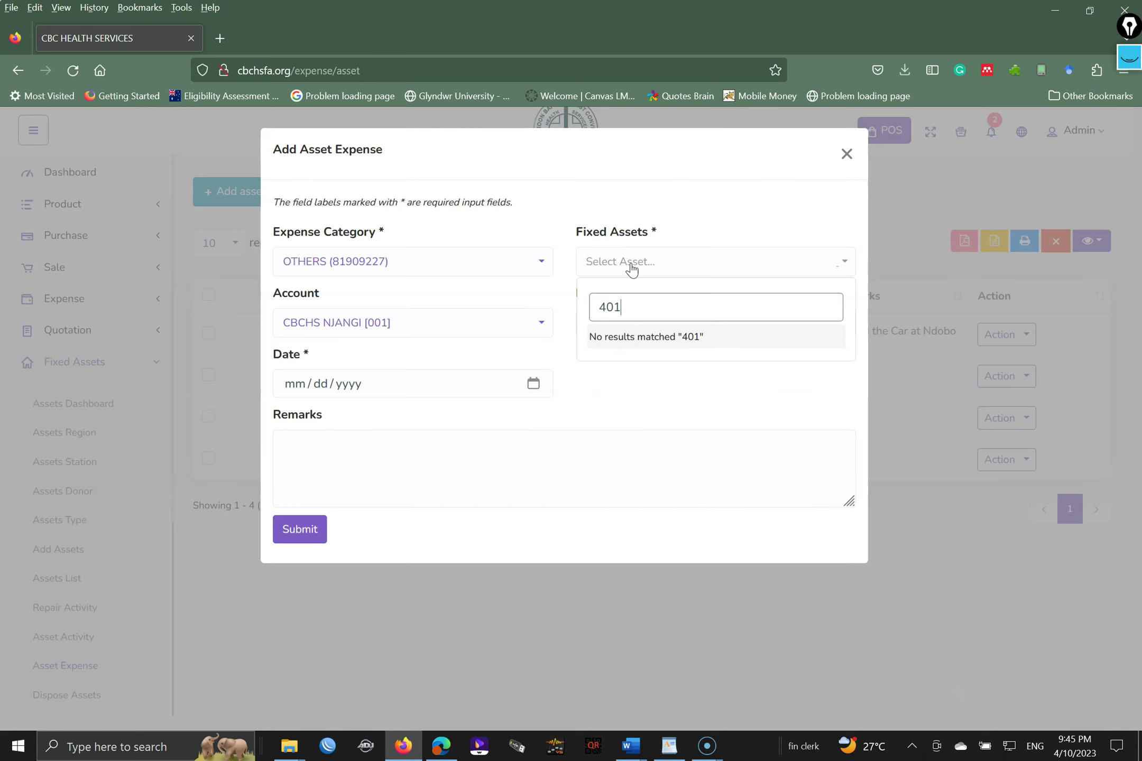
{"action": "key", "text": "BackSpace"}
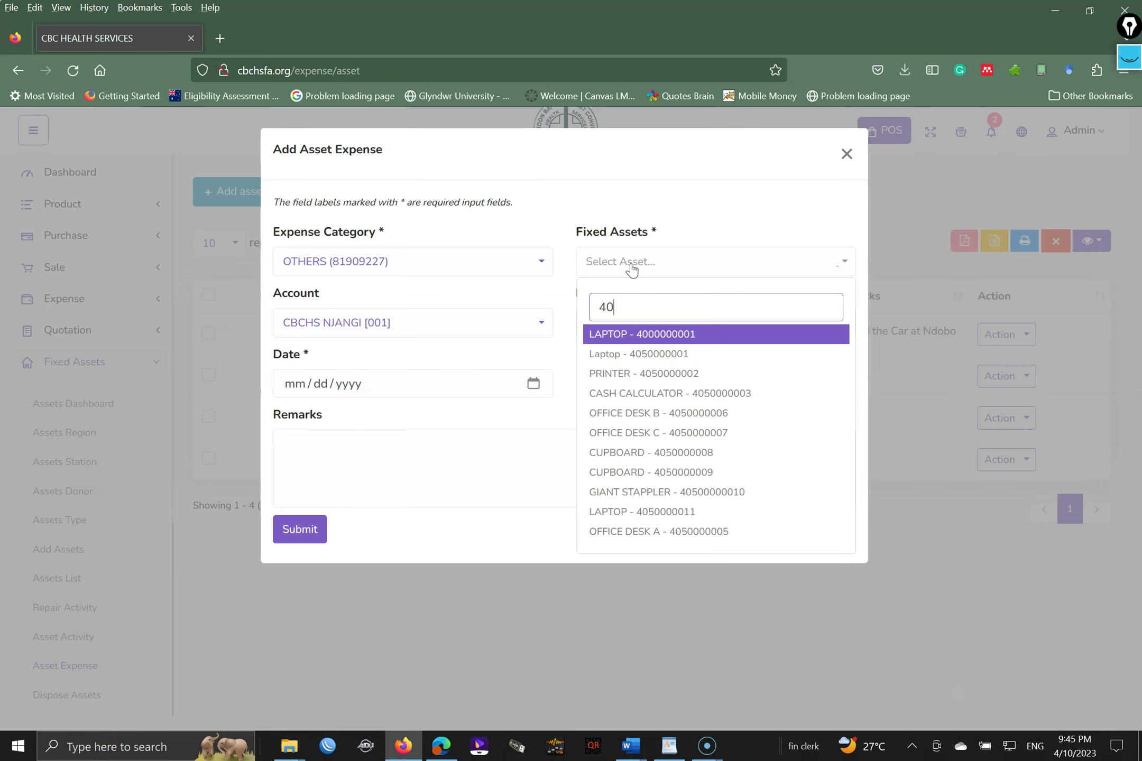
{"action": "key", "text": "BackSpace"}
{"action": "key", "text": "BackSpace"}
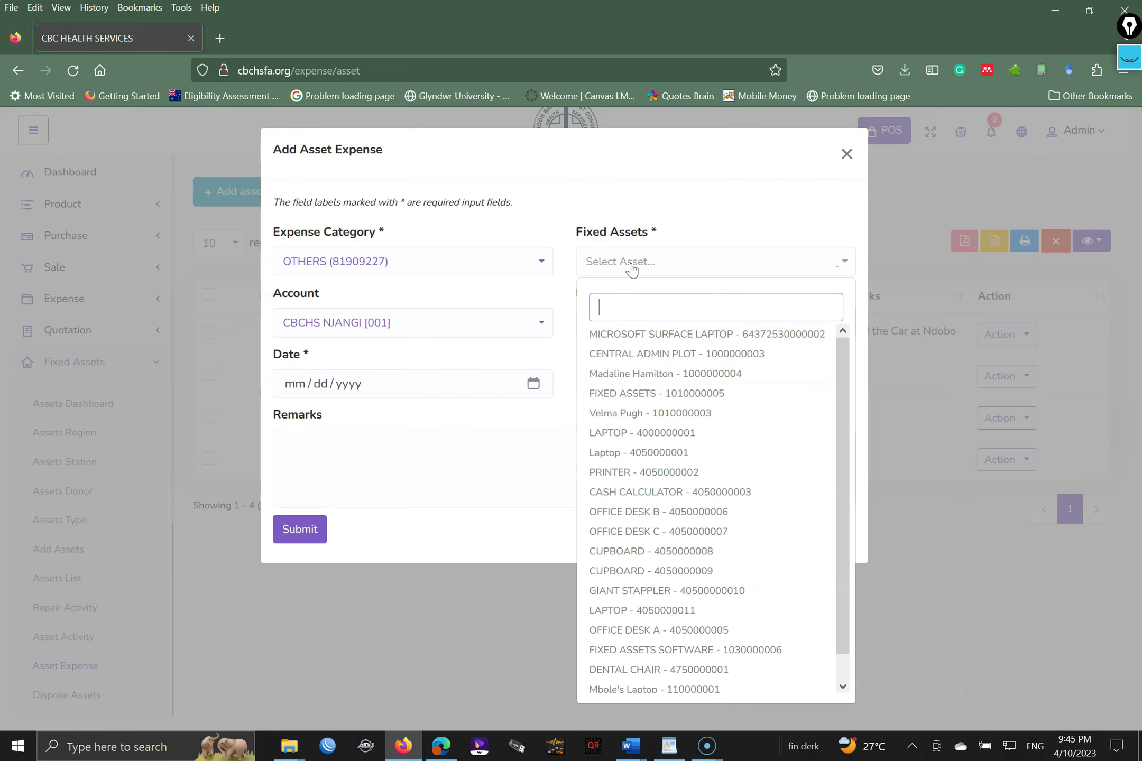
{"action": "left_click", "coordinate": [668, 435]}
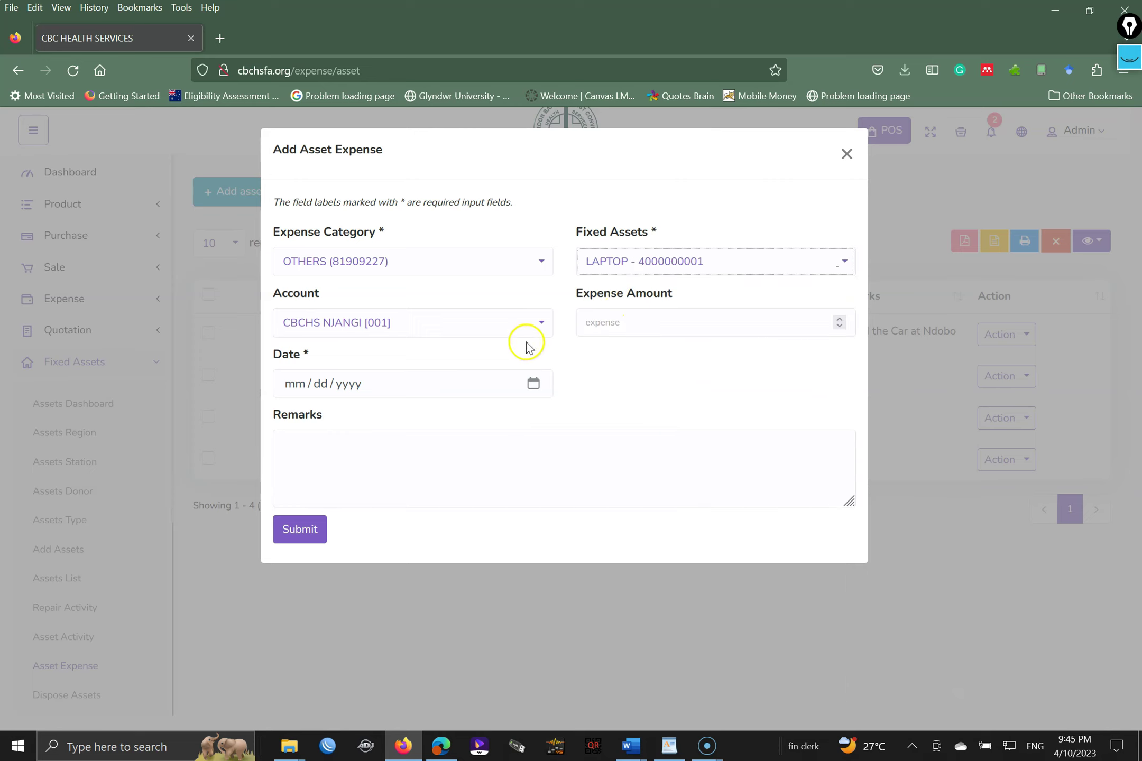
- Enter amount 15000 and remark 'Maintainance work', briefly re-searching the asset list
{"action": "left_click", "coordinate": [635, 321]}
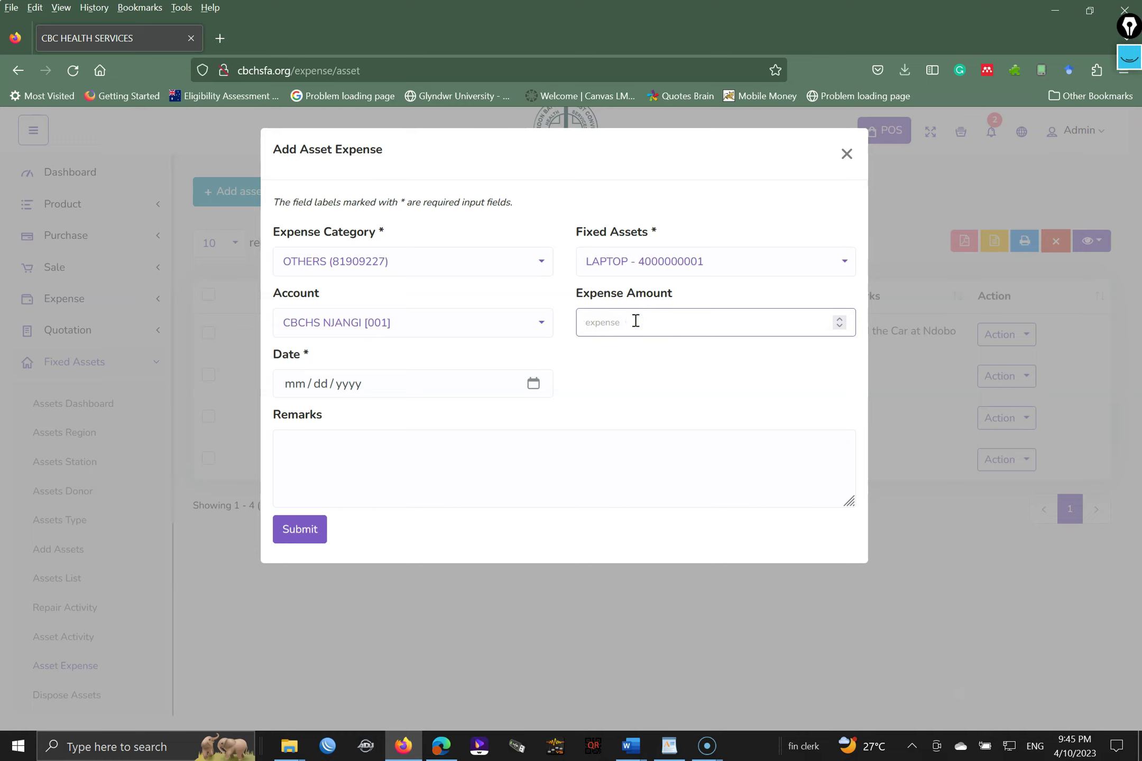
{"action": "type", "text": "15000"}
{"action": "left_click", "coordinate": [433, 451]}
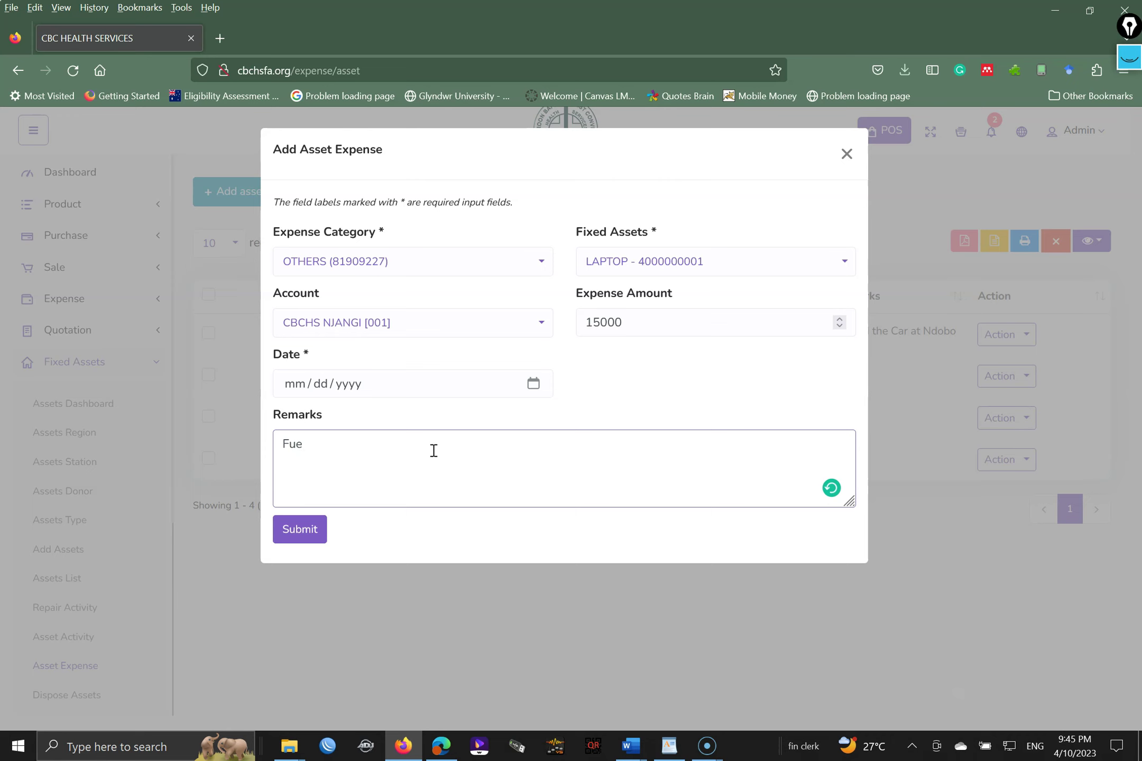
{"action": "left_click", "coordinate": [683, 261]}
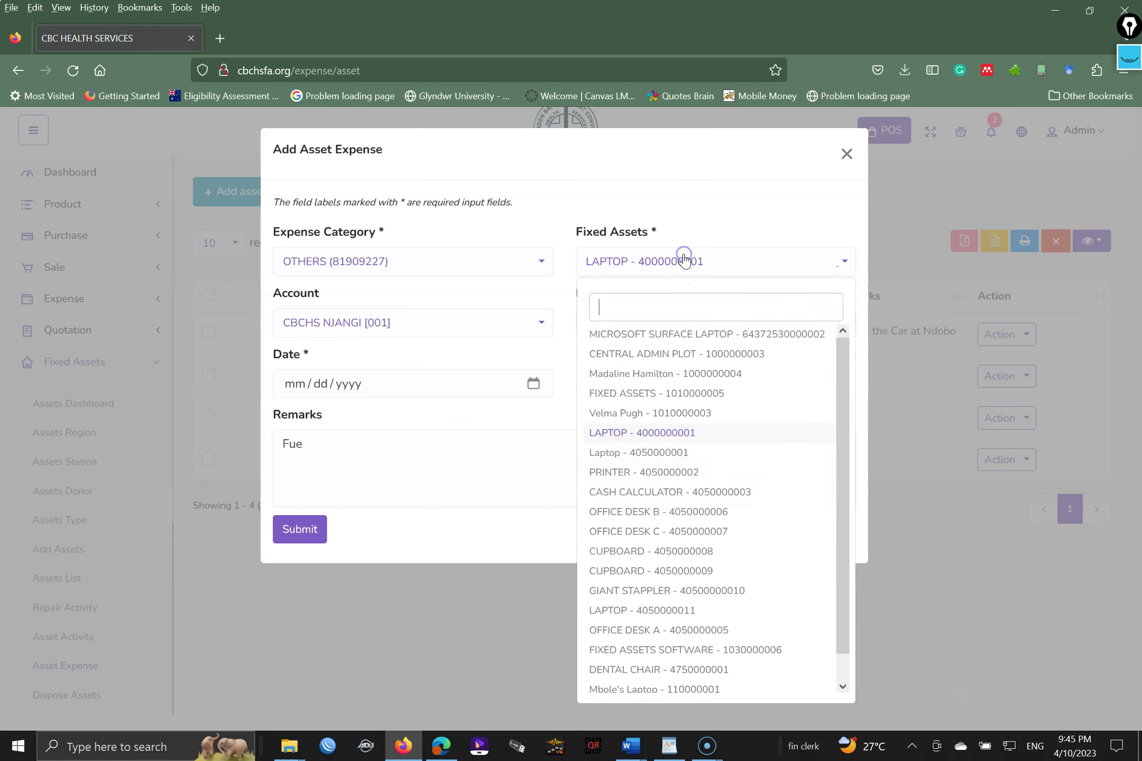
{"action": "type", "text": "ar"}
{"action": "key", "text": "BackSpace"}
{"action": "key", "text": "BackSpace"}
{"action": "type", "text": "c"}
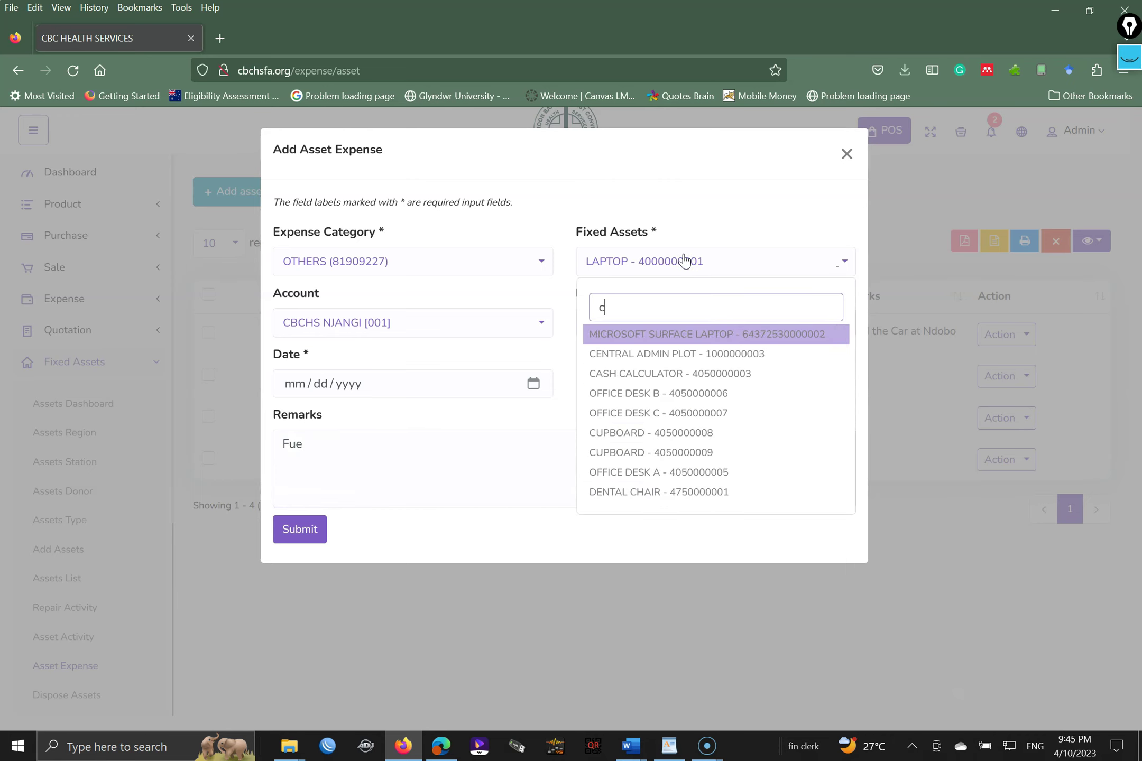
{"action": "type", "text": "a"}
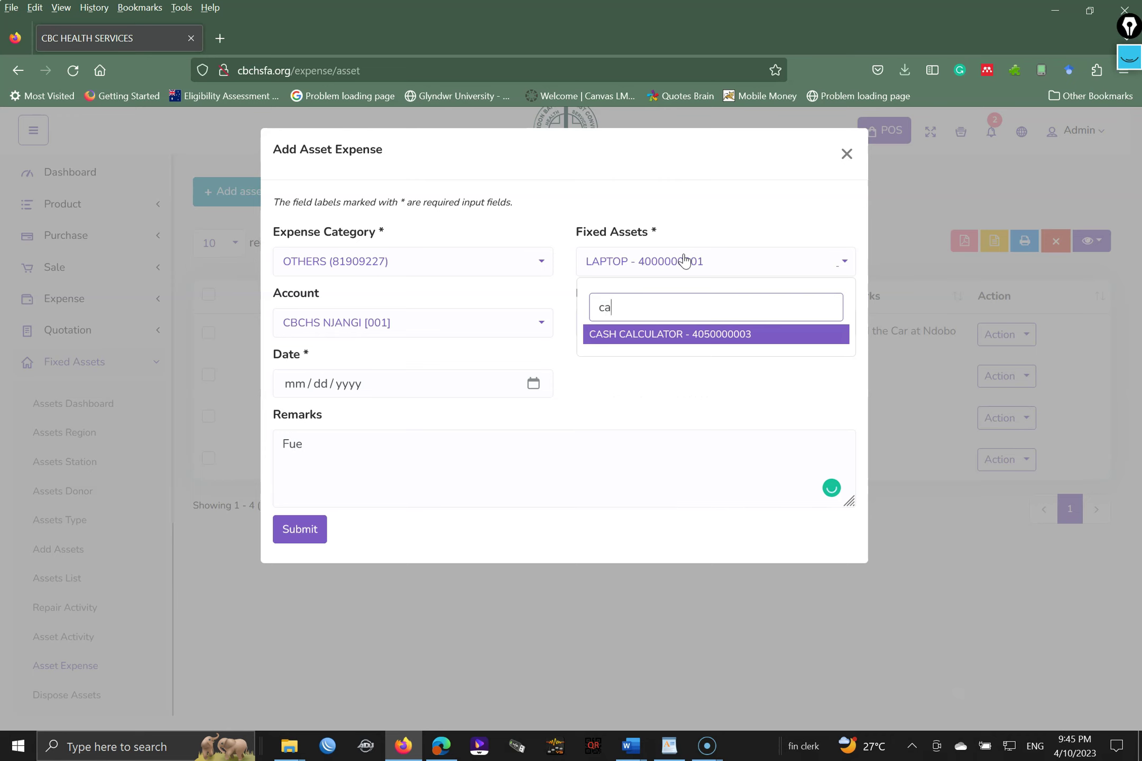
{"action": "key", "text": "BackSpace"}
{"action": "key", "text": "BackSpace"}
{"action": "type", "text": "veh"}
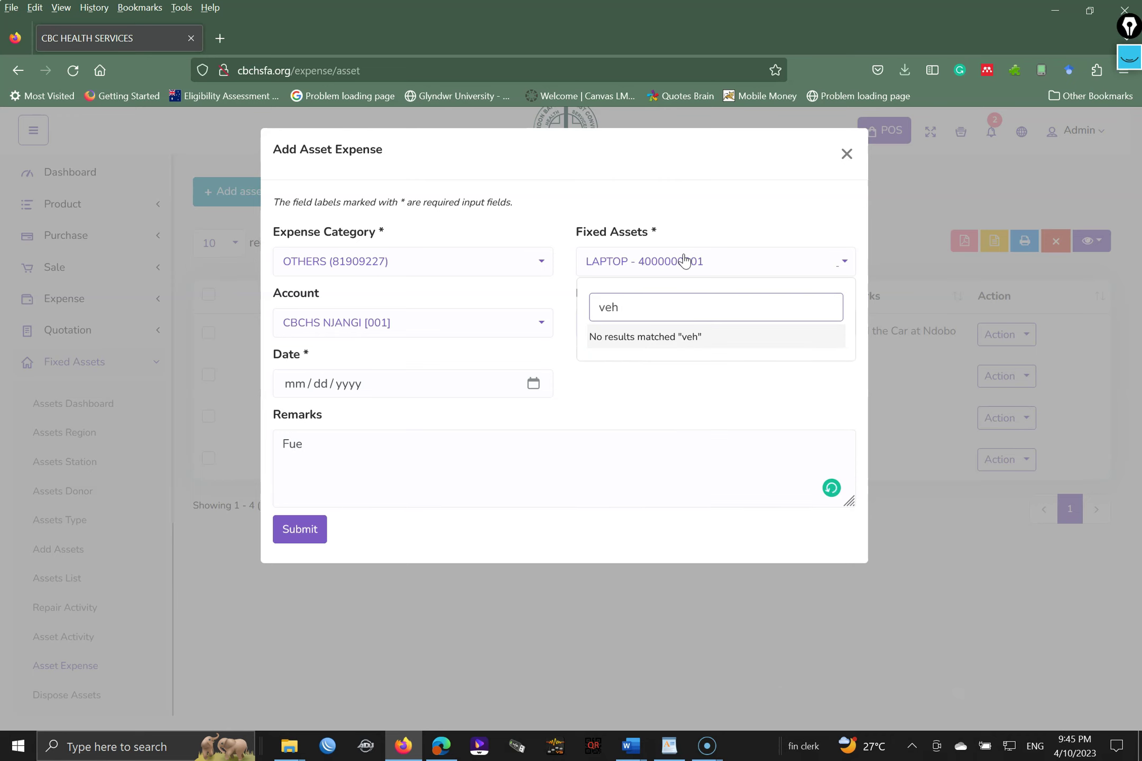
{"action": "key", "text": "BackSpace"}
{"action": "key", "text": "BackSpace"}
{"action": "key", "text": "BackSpace"}
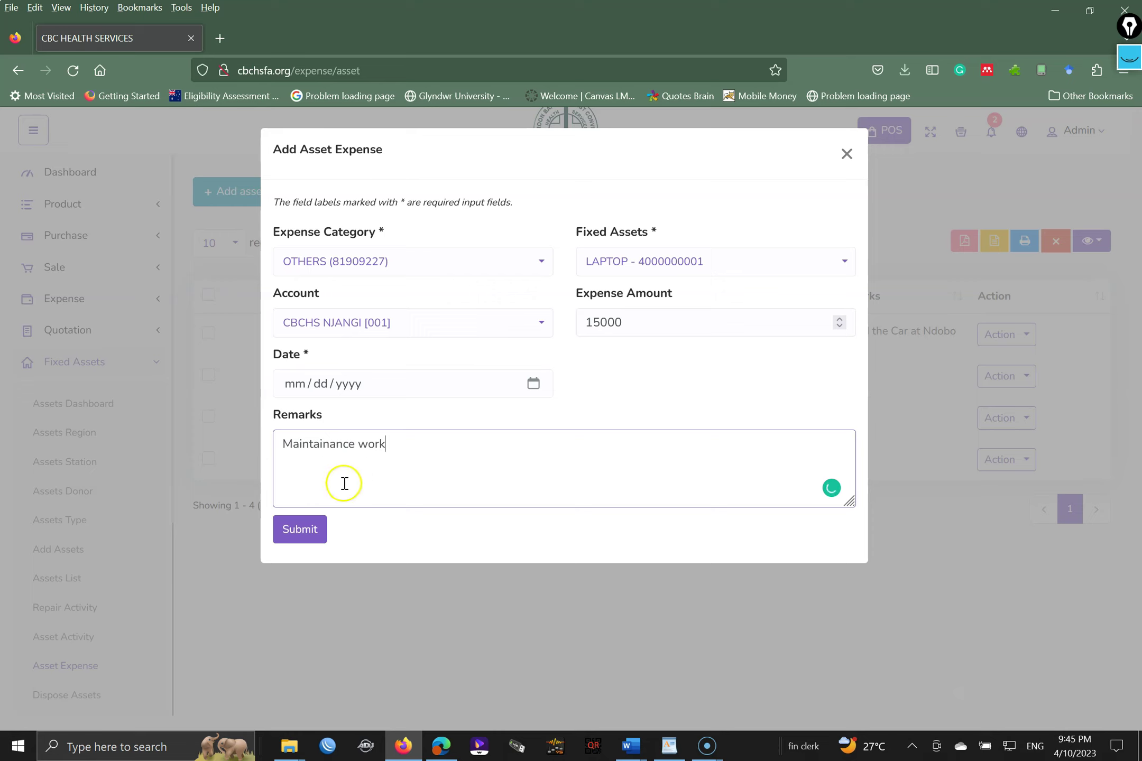
- Date the expense April 13, 2023 and submit it
{"action": "left_click", "coordinate": [302, 533]}
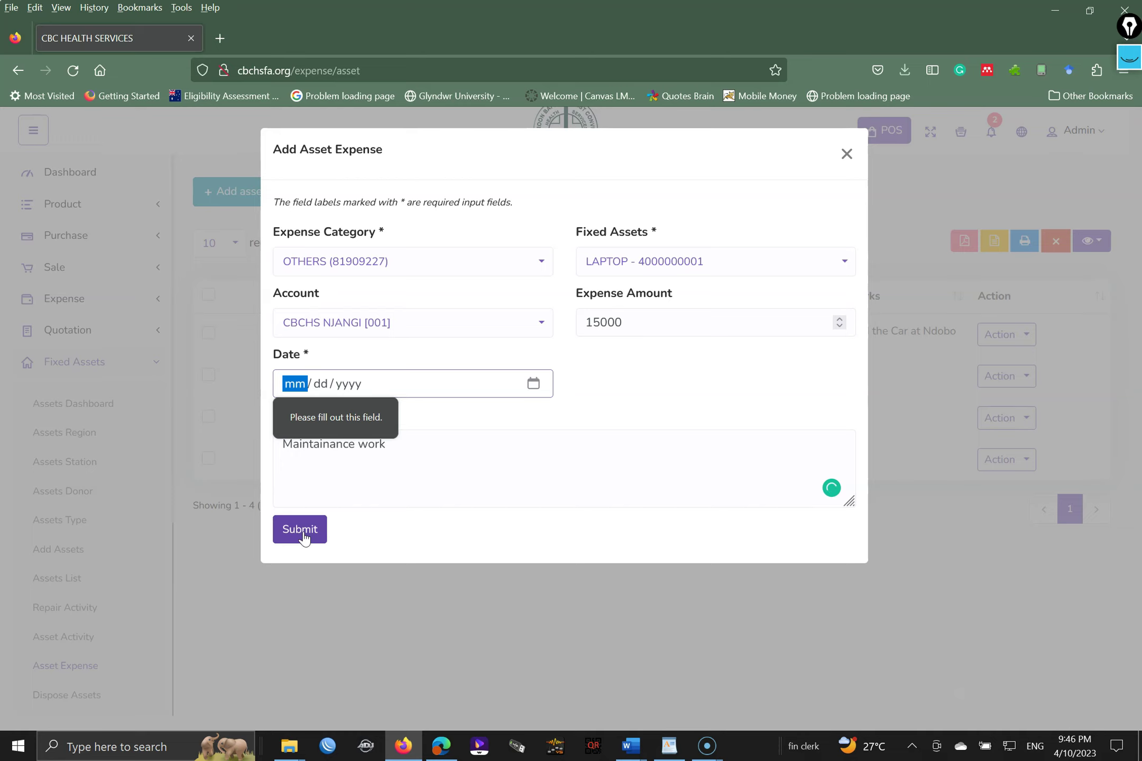
{"action": "left_click", "coordinate": [533, 383]}
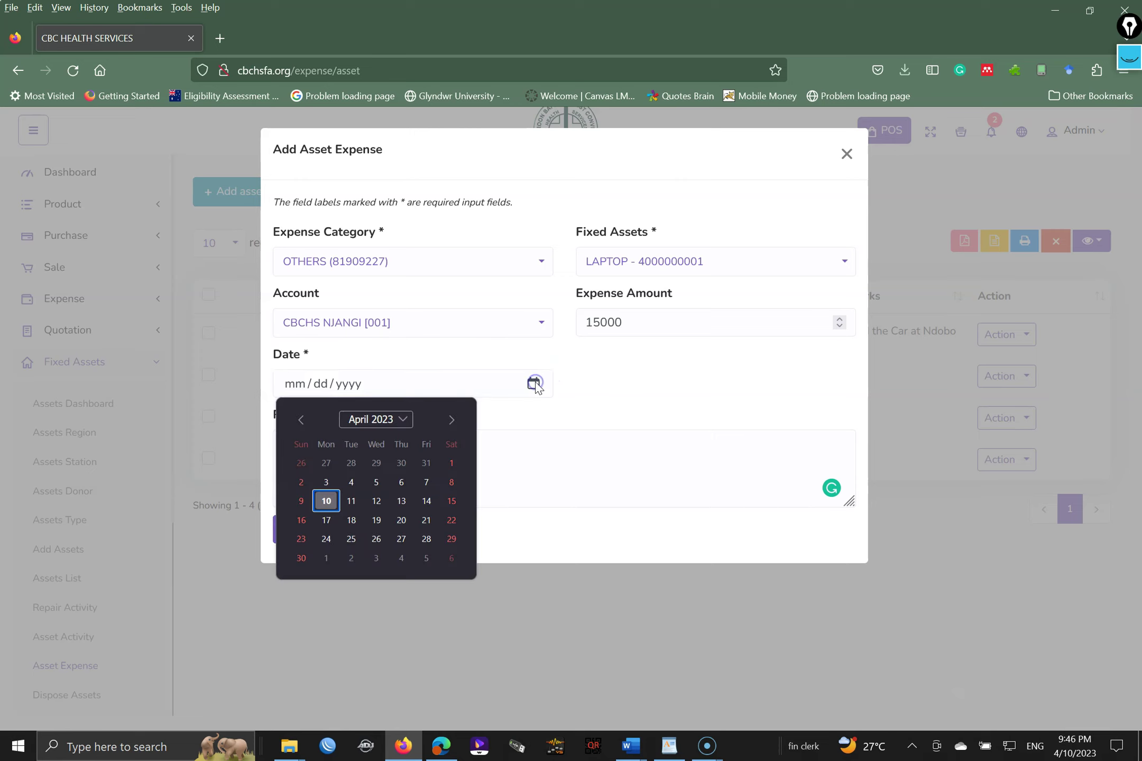
{"action": "left_click", "coordinate": [400, 502]}
{"action": "left_click", "coordinate": [299, 531]}
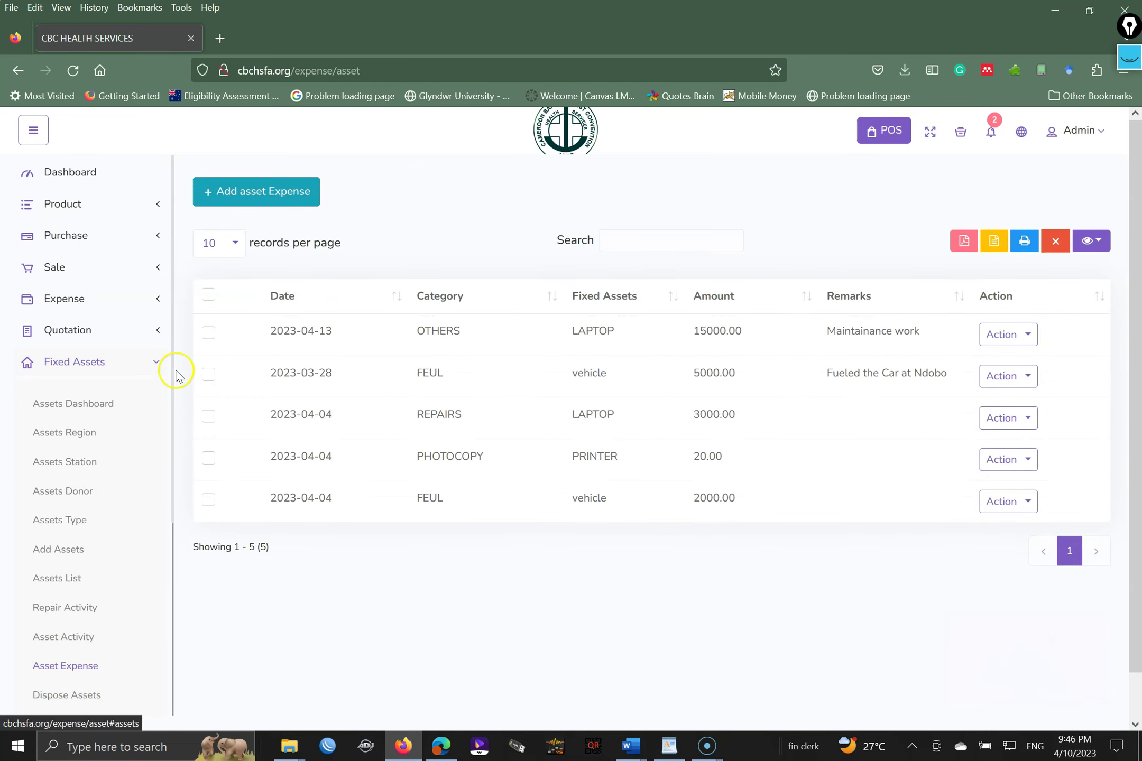
- Confirm the 15000 LAPTOP expense leads the list, then go to Dispose Assets
{"action": "scroll", "coordinate": [169, 426], "scroll_direction": "down", "scroll_amount": 3}
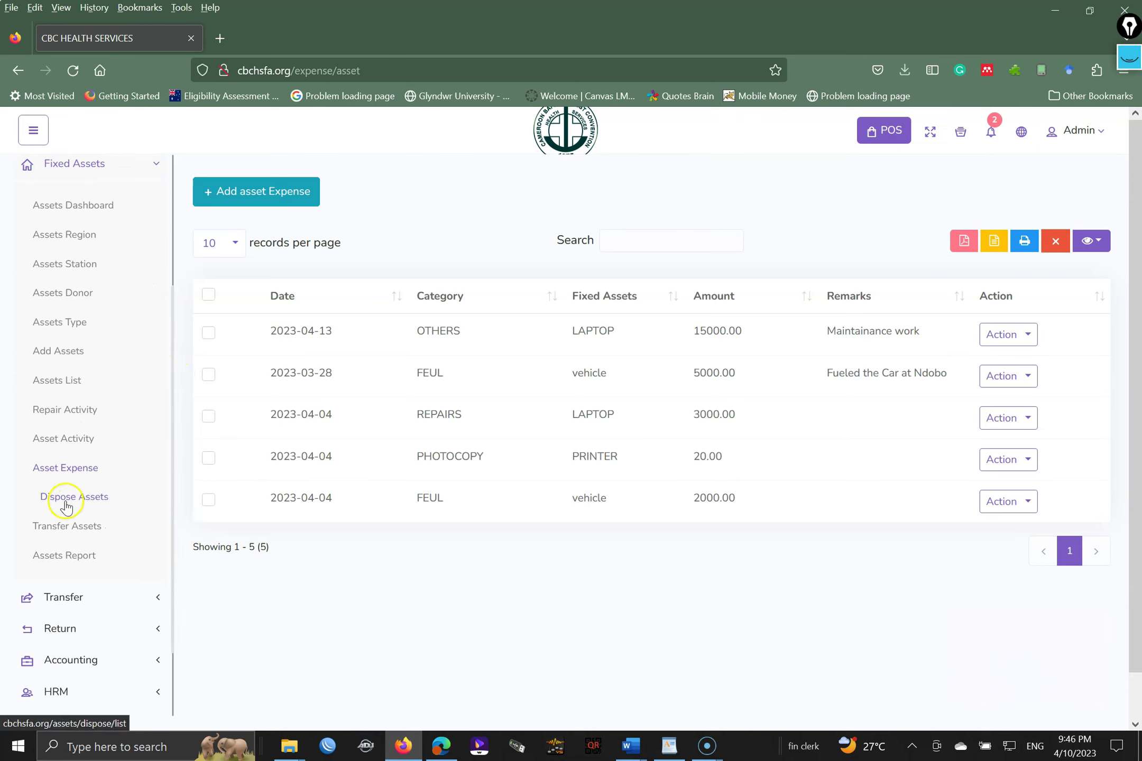
{"action": "left_click", "coordinate": [76, 499]}
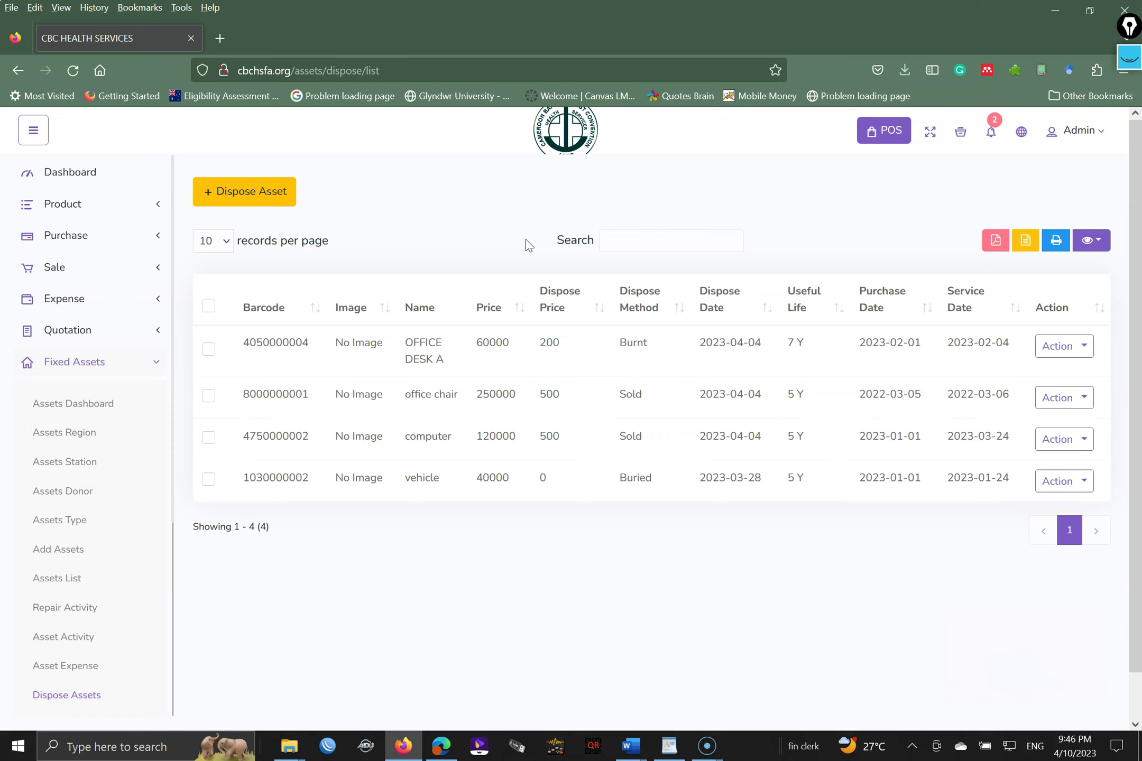
- From the loaded Dispose Assets list, open a blank Disposal Asset form
{"action": "left_click", "coordinate": [472, 221]}
{"action": "left_click", "coordinate": [233, 189]}
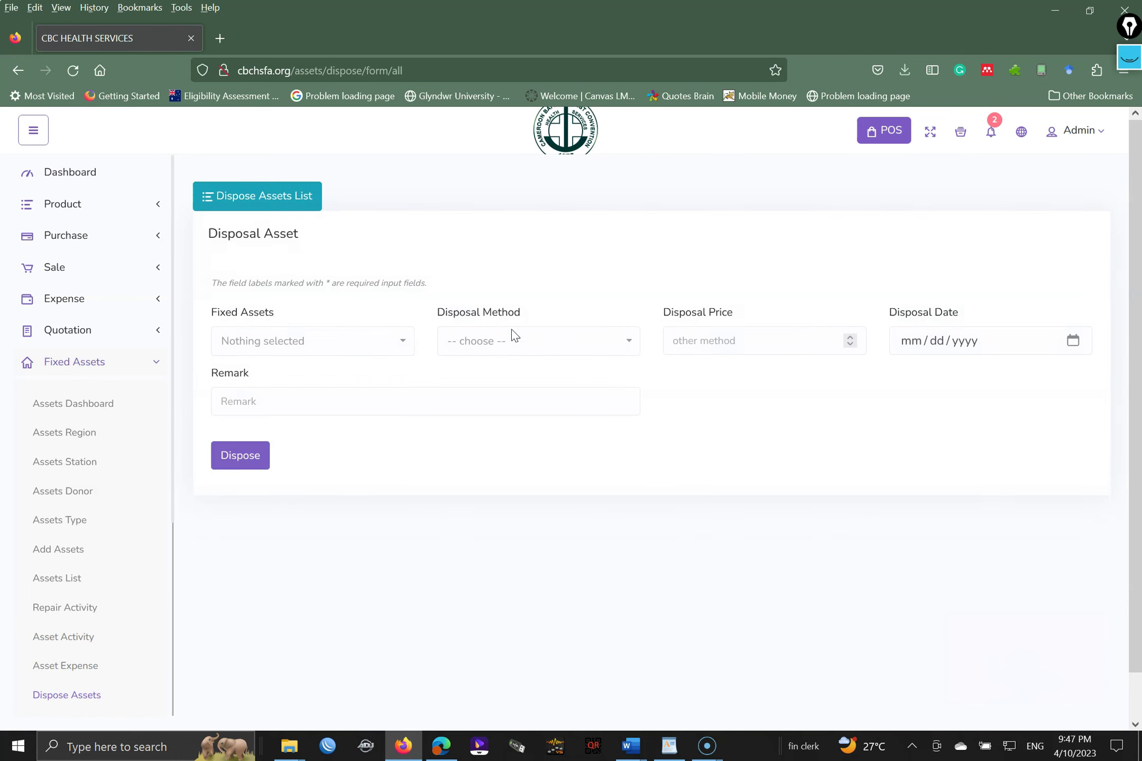
{"action": "left_click", "coordinate": [291, 339]}
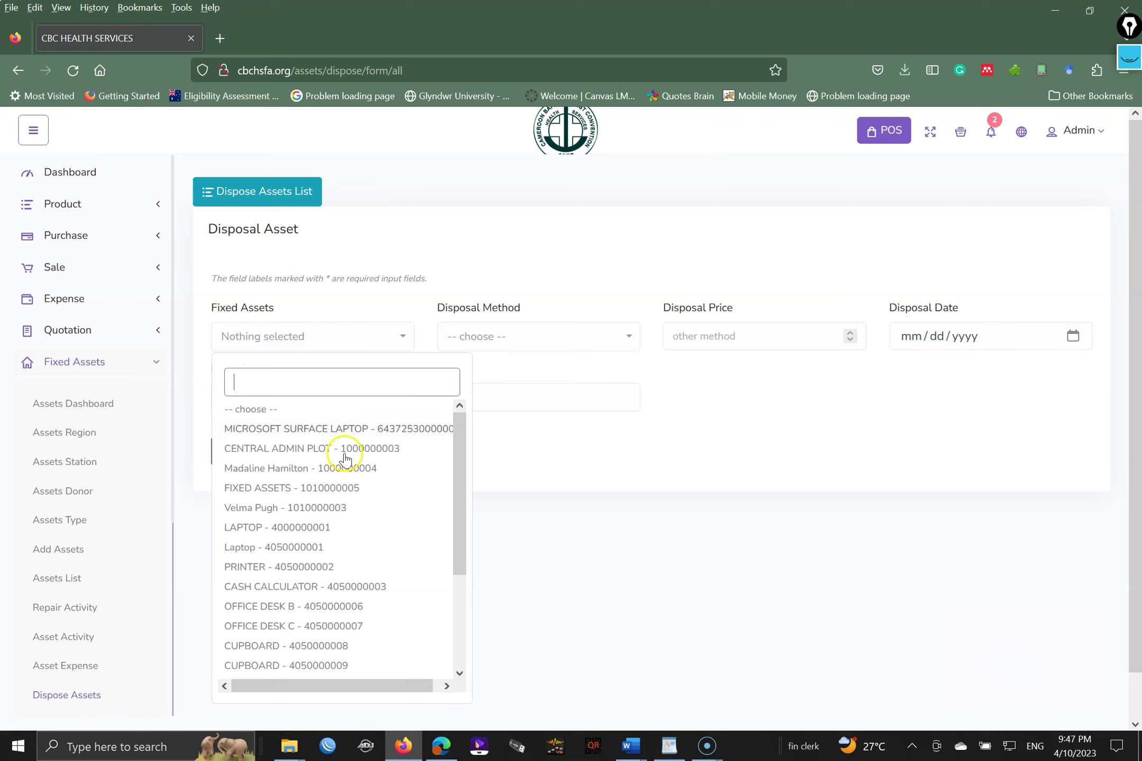
{"action": "left_click", "coordinate": [337, 489]}
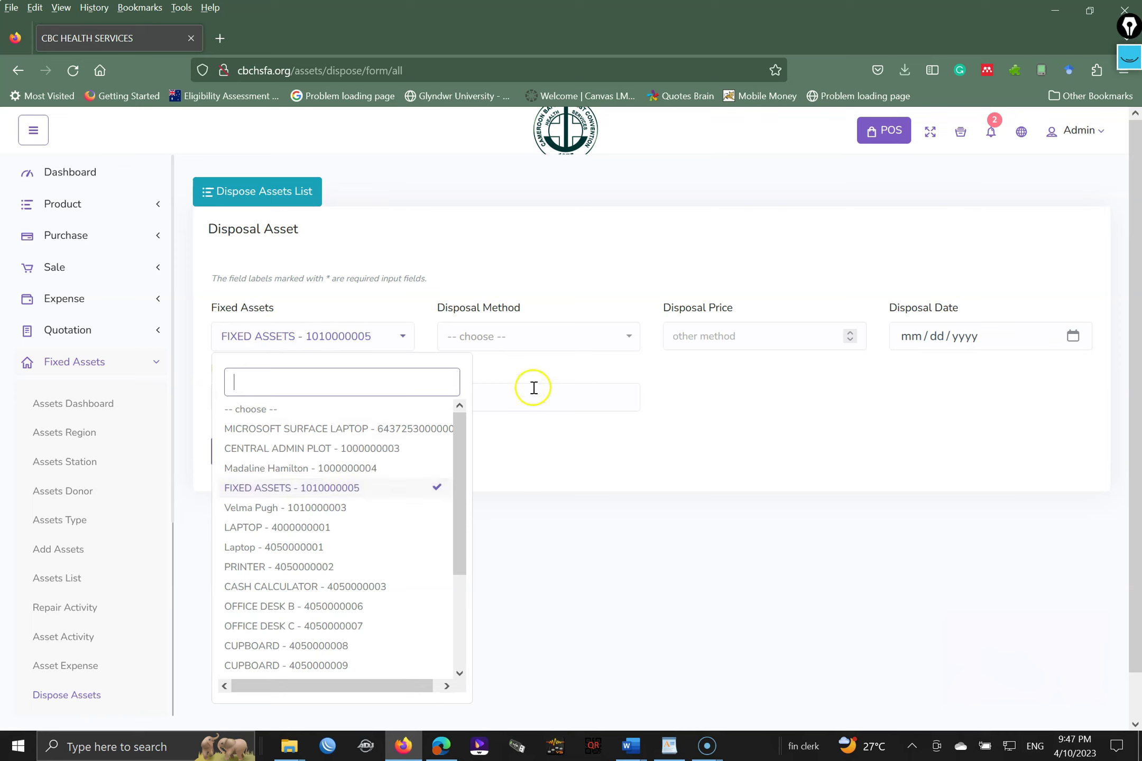
{"action": "left_click", "coordinate": [533, 348]}
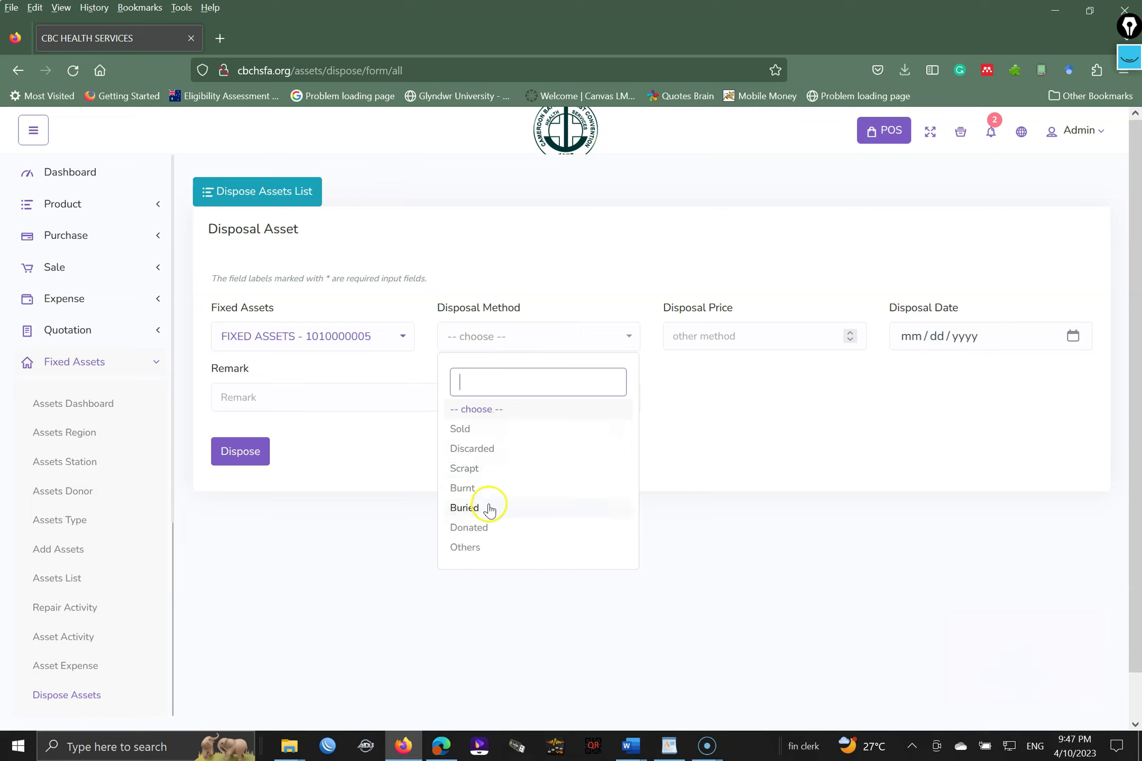
{"action": "left_click", "coordinate": [469, 429]}
{"action": "left_click", "coordinate": [502, 337]}
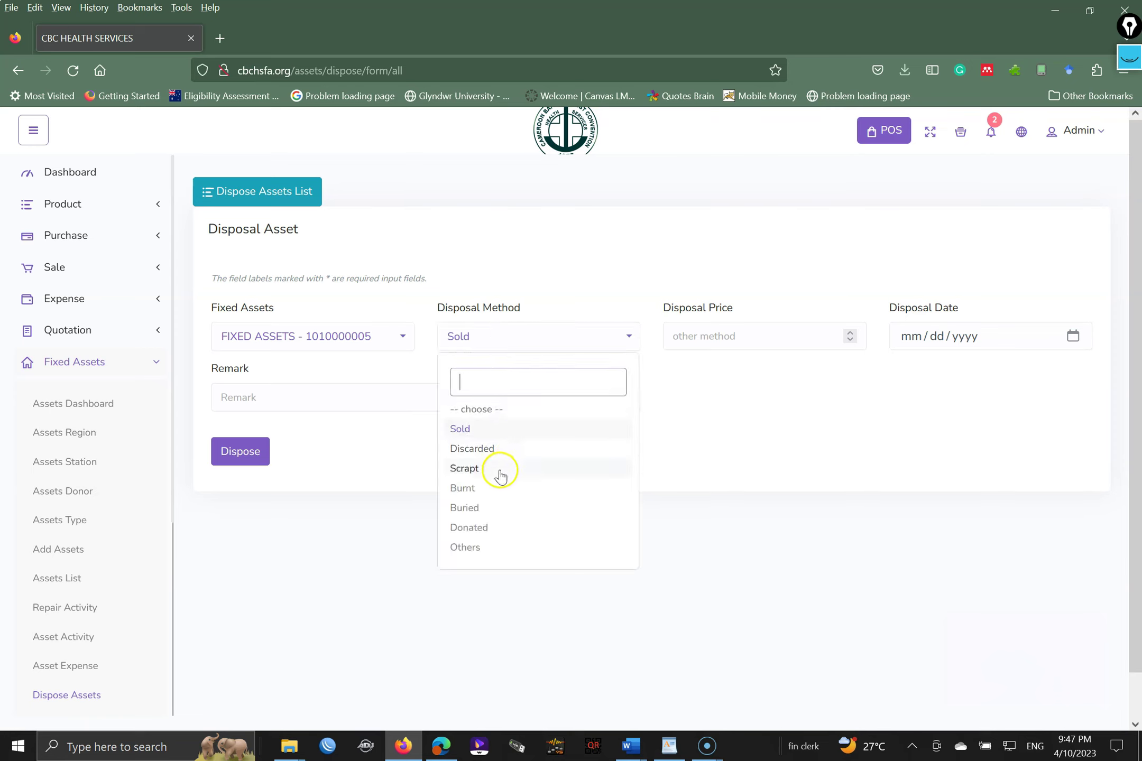
{"action": "left_click", "coordinate": [494, 450]}
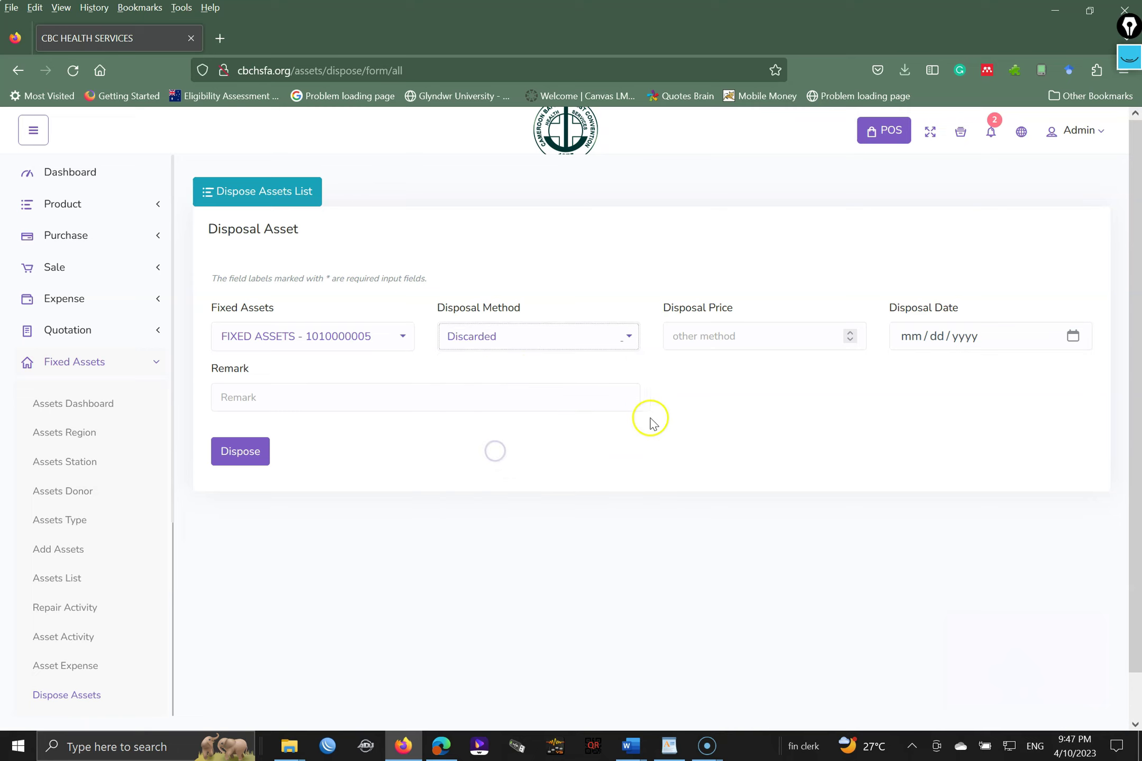
{"action": "left_click", "coordinate": [730, 340]}
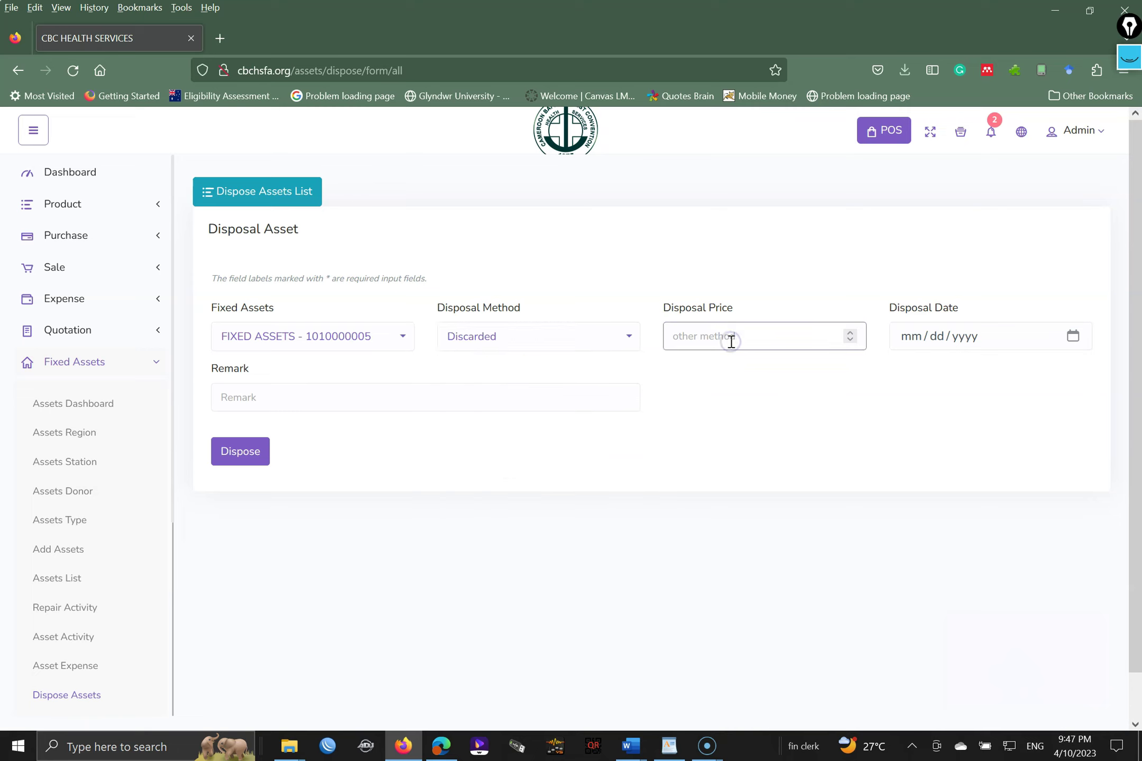
{"action": "left_click", "coordinate": [578, 338]}
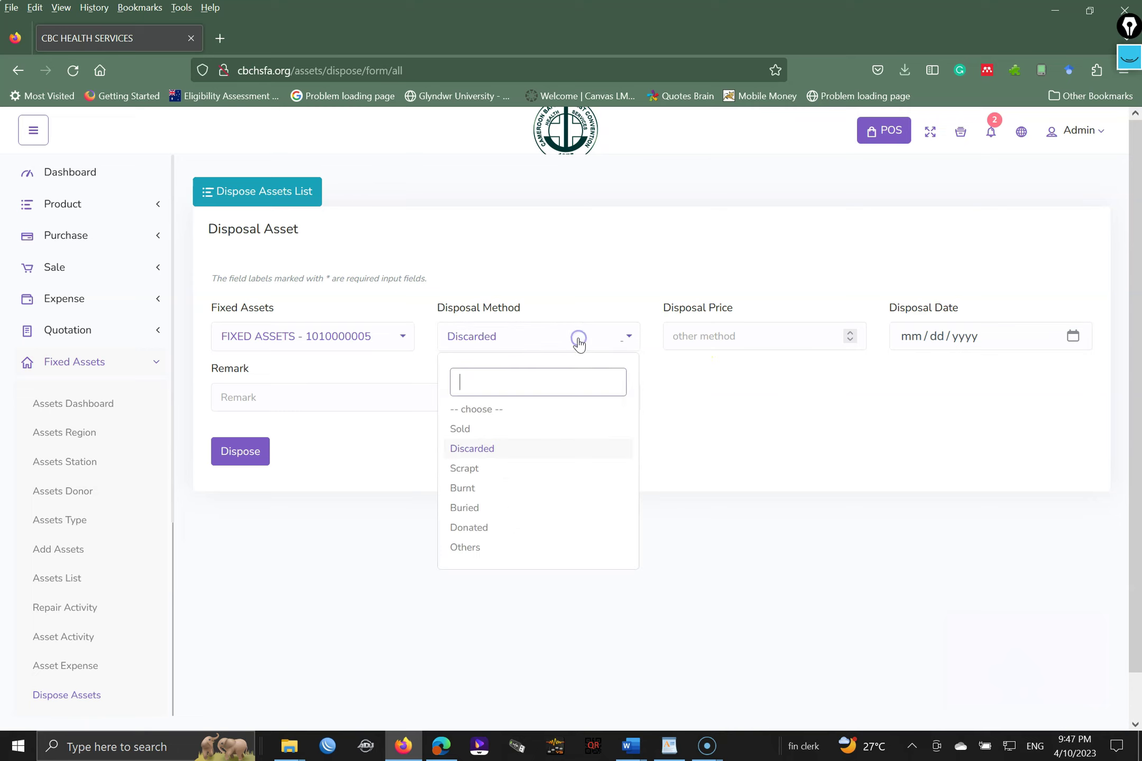
{"action": "left_click", "coordinate": [500, 432]}
{"action": "left_click", "coordinate": [694, 347]}
{"action": "type", "text": "1000"}
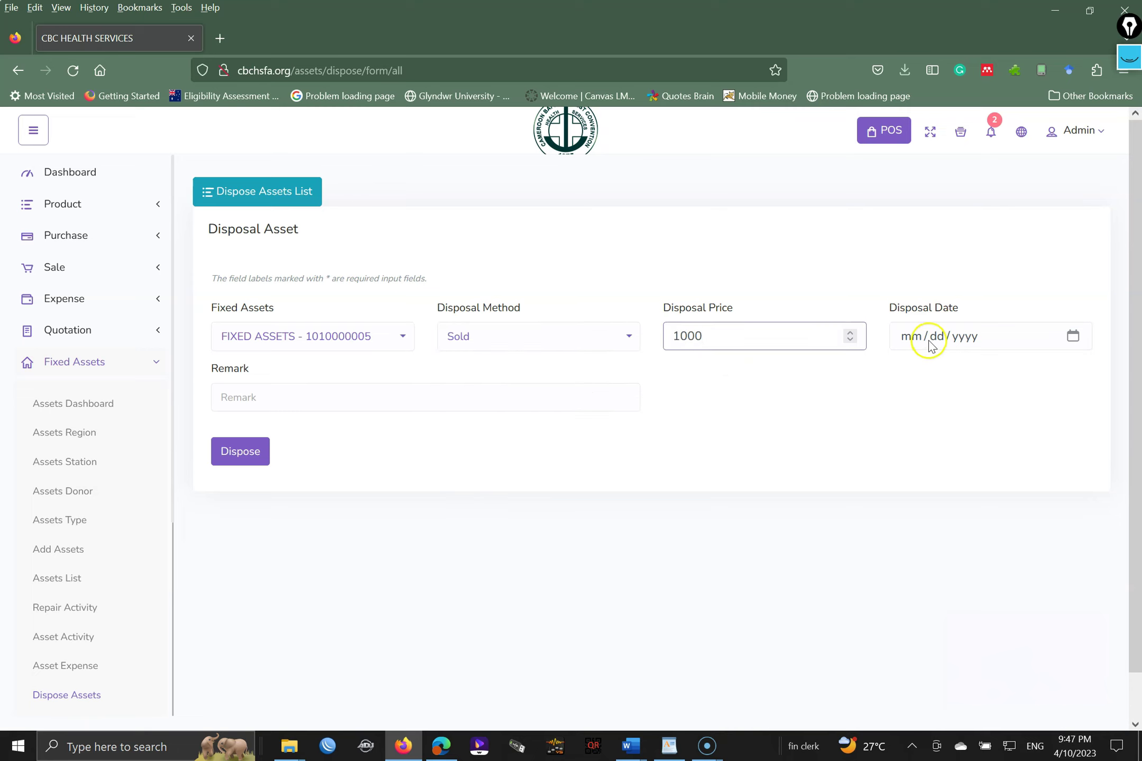
- Date the disposal 04/05/2023, add a beyond-repairs remark, and submit it
{"action": "left_click", "coordinate": [1074, 338]}
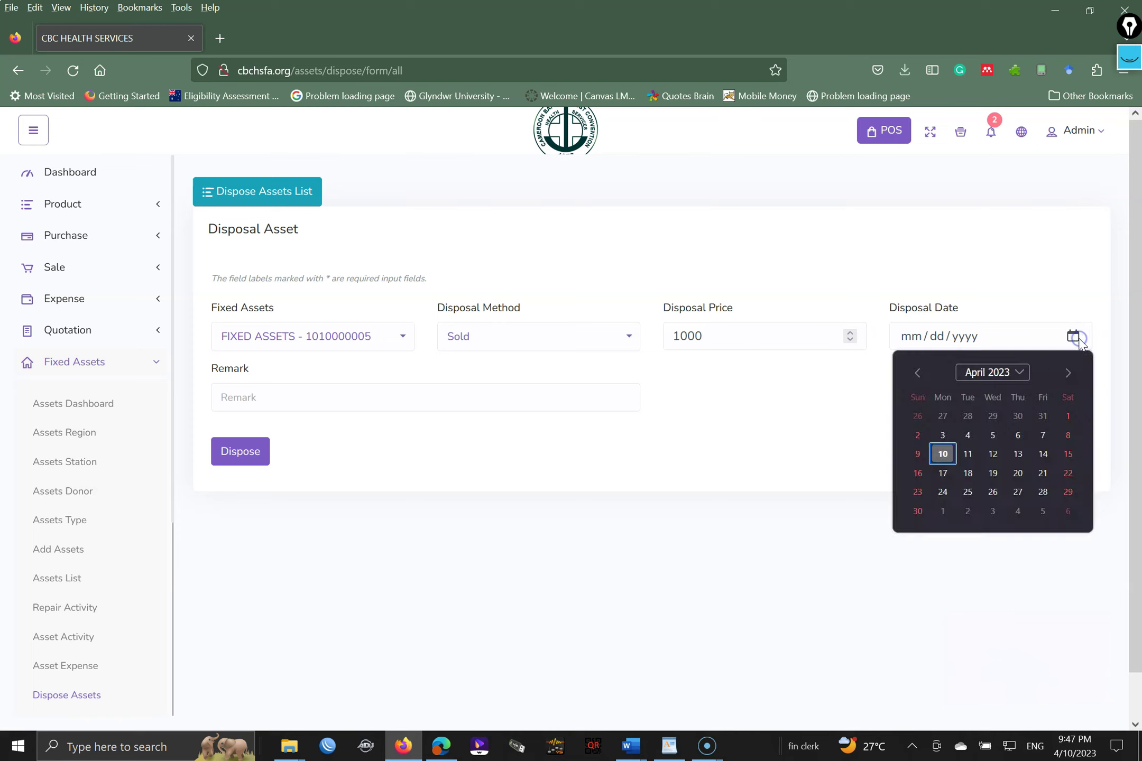
{"action": "left_click", "coordinate": [992, 436]}
{"action": "left_click", "coordinate": [431, 391]}
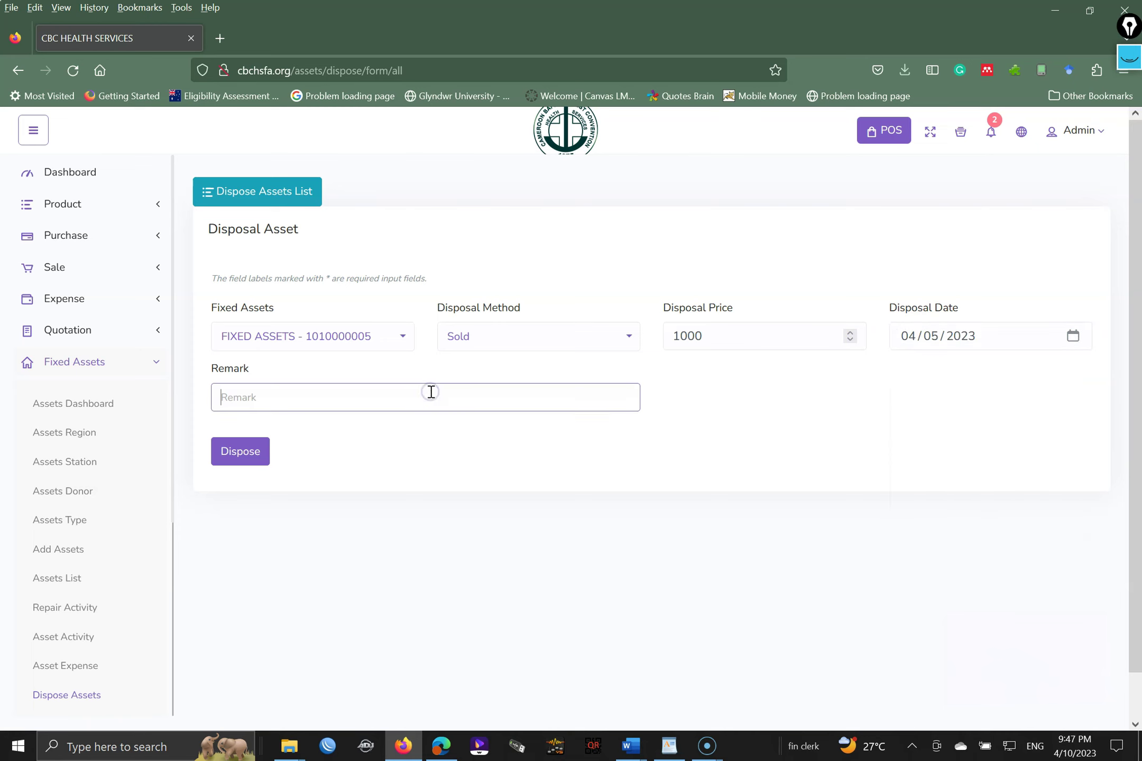
{"action": "type", "text": "Don"}
{"action": "key", "text": "BackSpace"}
{"action": "type", "text": "Well"}
{"action": "key", "text": "BackSpace"}
{"action": "key", "text": "BackSpace"}
{"action": "key", "text": "BackSpace"}
{"action": "key", "text": "BackSpace"}
{"action": "type", "text": "Beyon"}
{"action": "key", "text": "BackSpace"}
{"action": "key", "text": "BackSpace"}
{"action": "key", "text": "BackSpace"}
{"action": "key", "text": "BackSpace"}
{"action": "type", "text": "It was beyond repairs"}
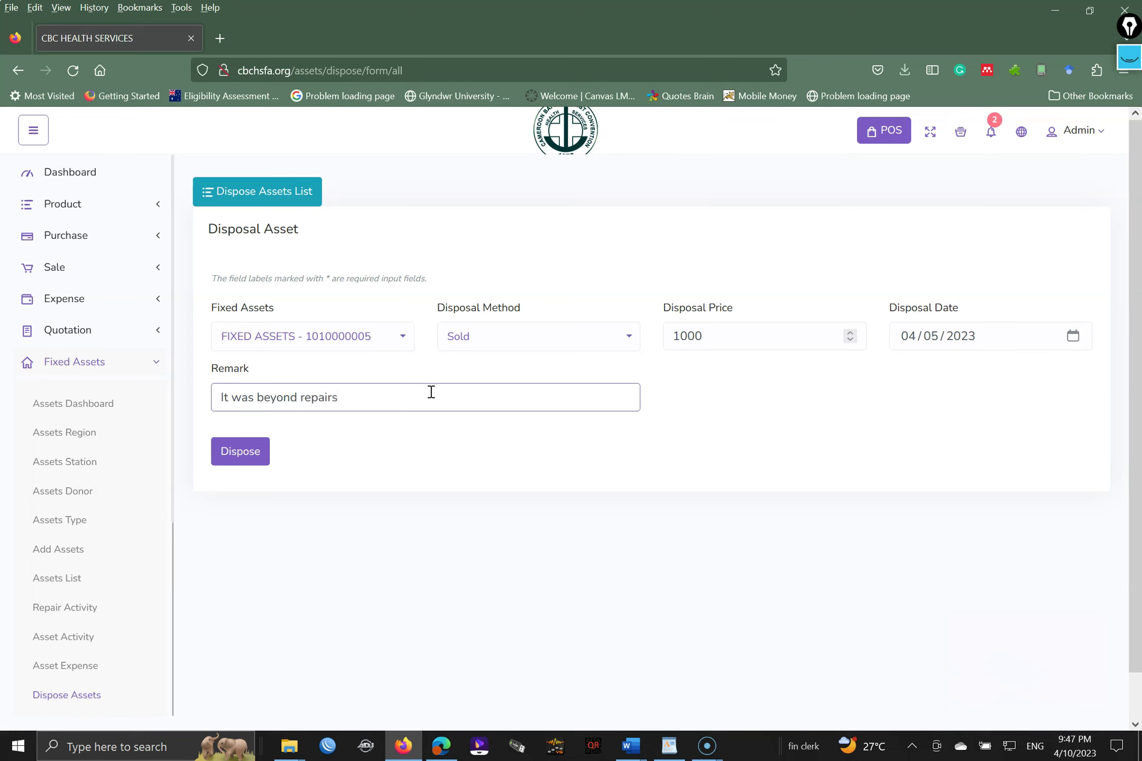
{"action": "left_click", "coordinate": [249, 455]}
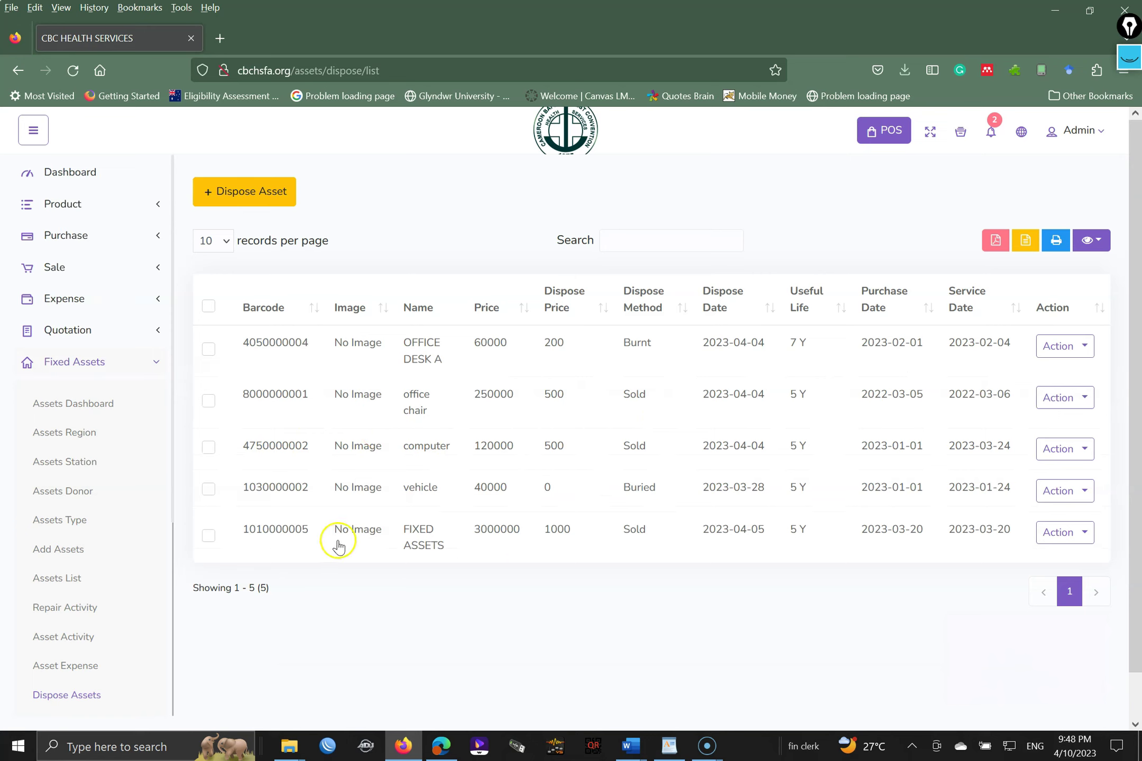
- Go to Fixed Assets > Transfer Assets and start a new asset transfer
{"action": "left_click", "coordinate": [173, 464]}
{"action": "left_click_drag", "start_coordinate": [173, 463], "coordinate": [192, 581]}
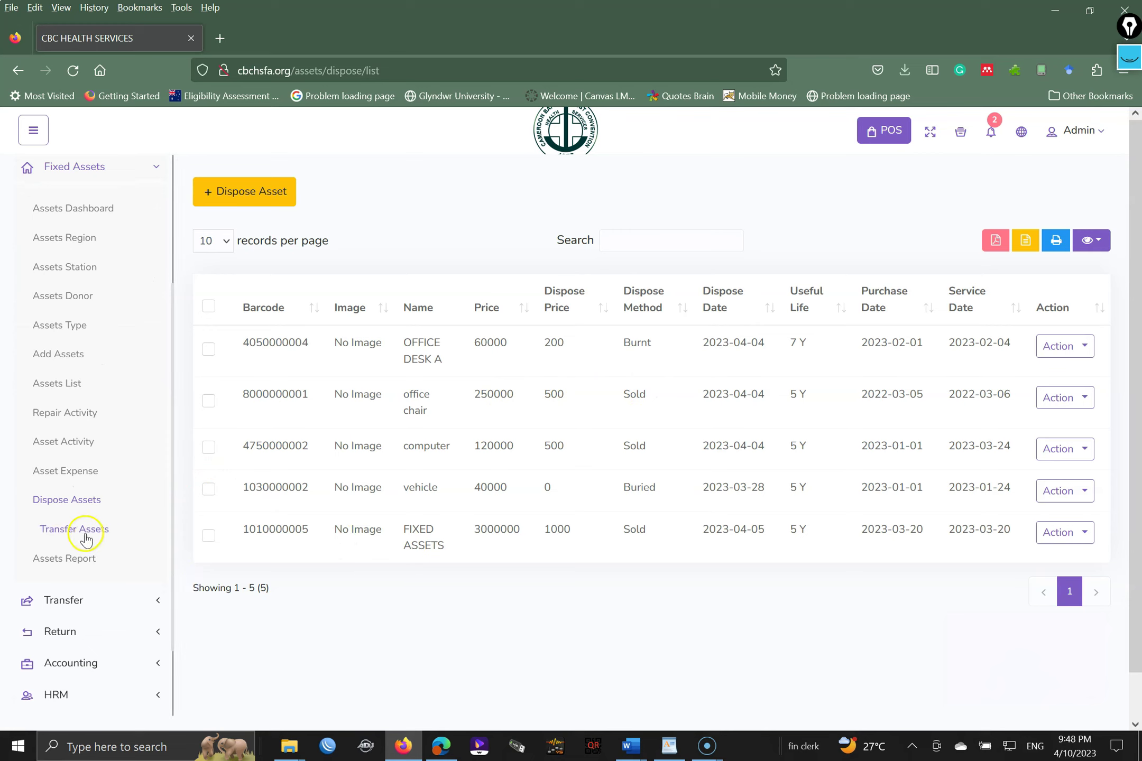
{"action": "left_click", "coordinate": [66, 535]}
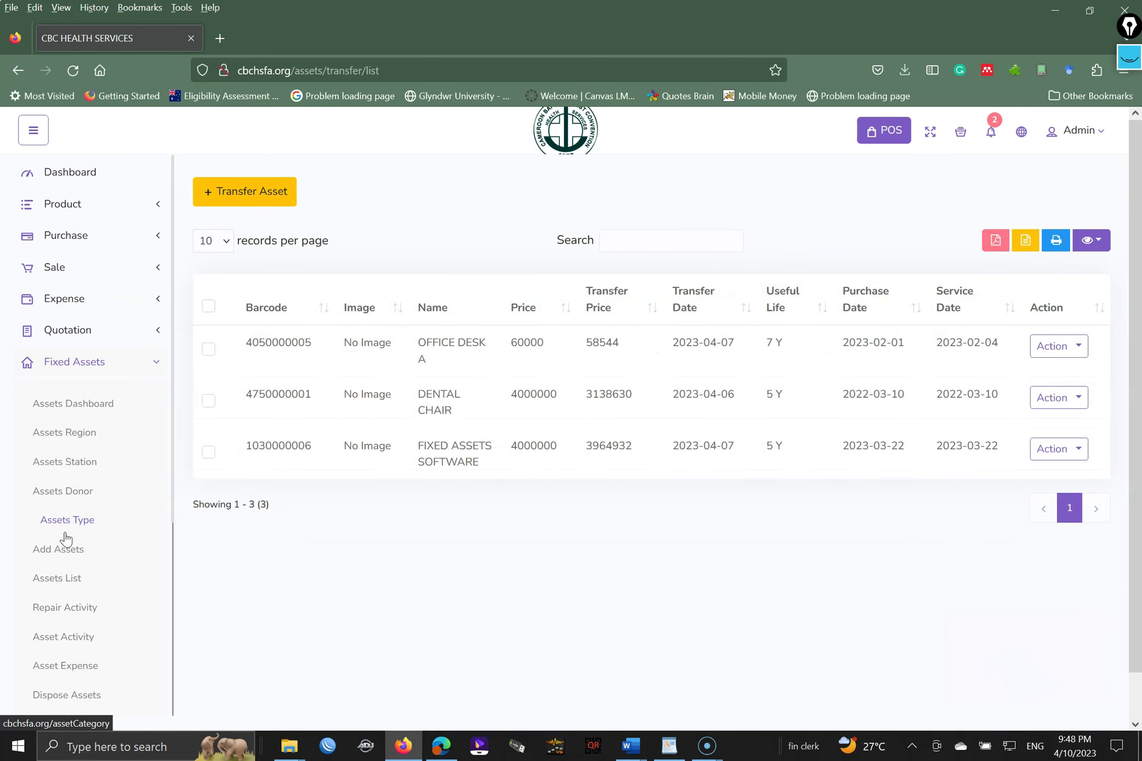
{"action": "left_click", "coordinate": [51, 547]}
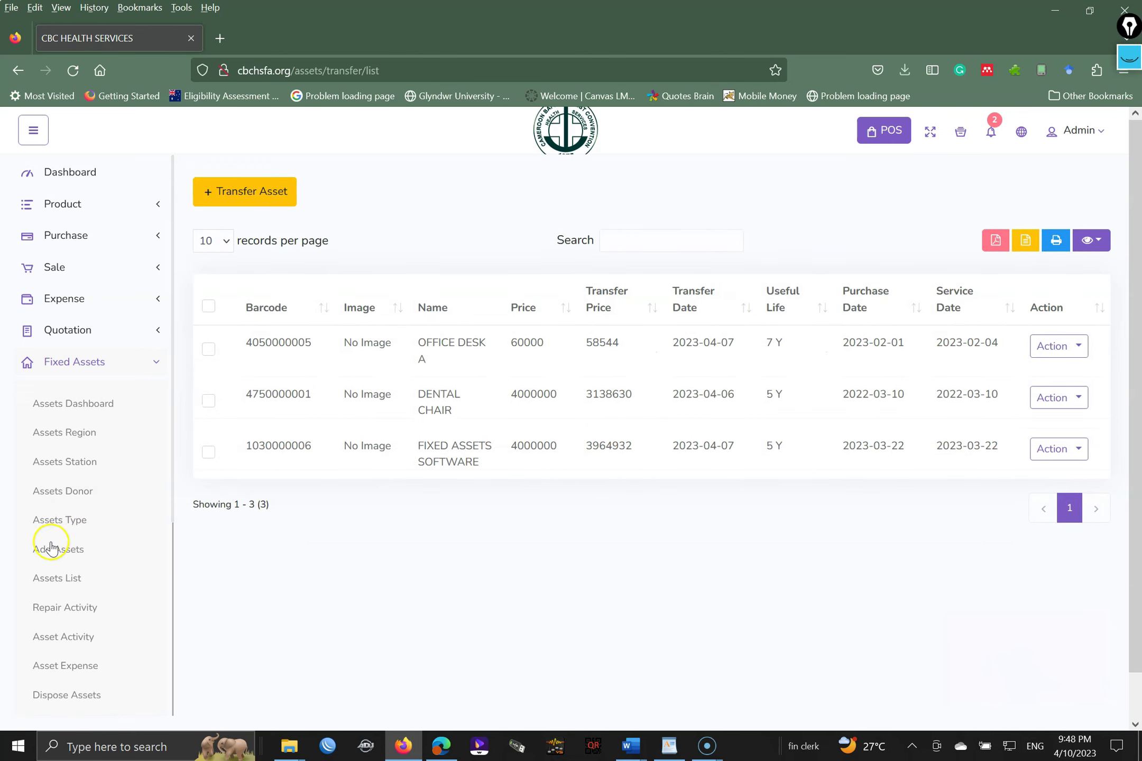
{"action": "left_click", "coordinate": [246, 186]}
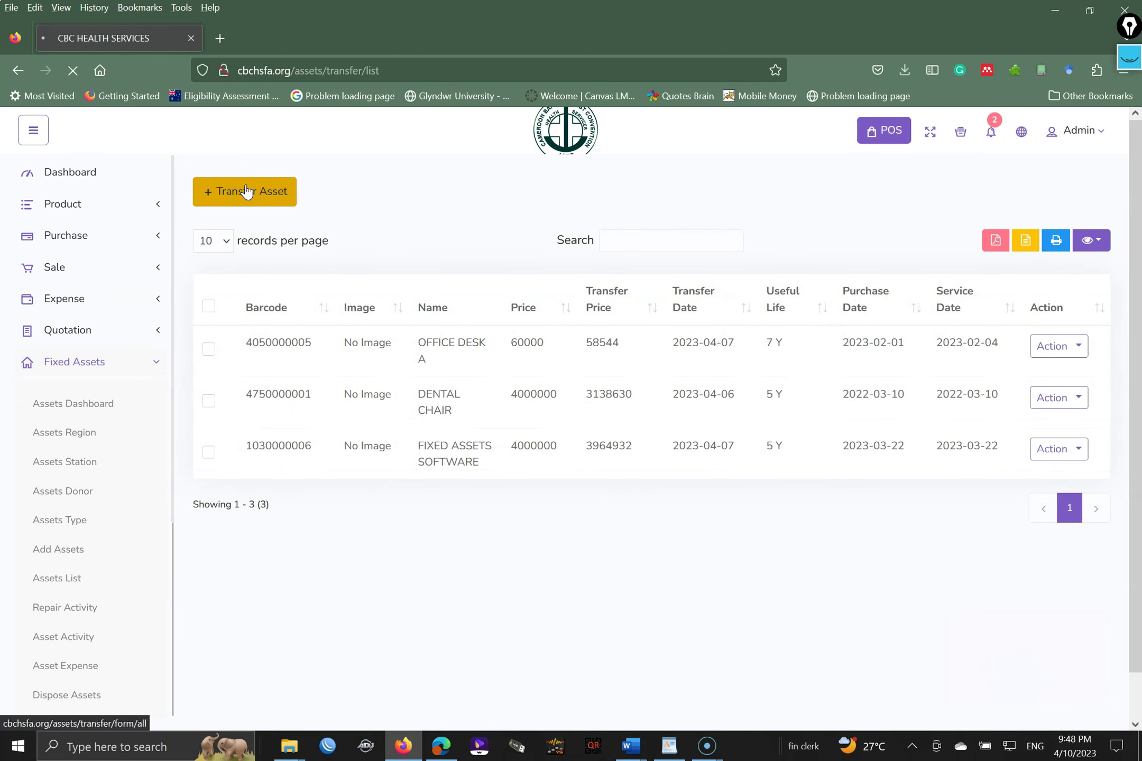
- Fill a transfer row sending DENTAL CHAIR to FOREIGN MISSIONS - 100, dated April 10, 2023
{"action": "left_click", "coordinate": [430, 208]}
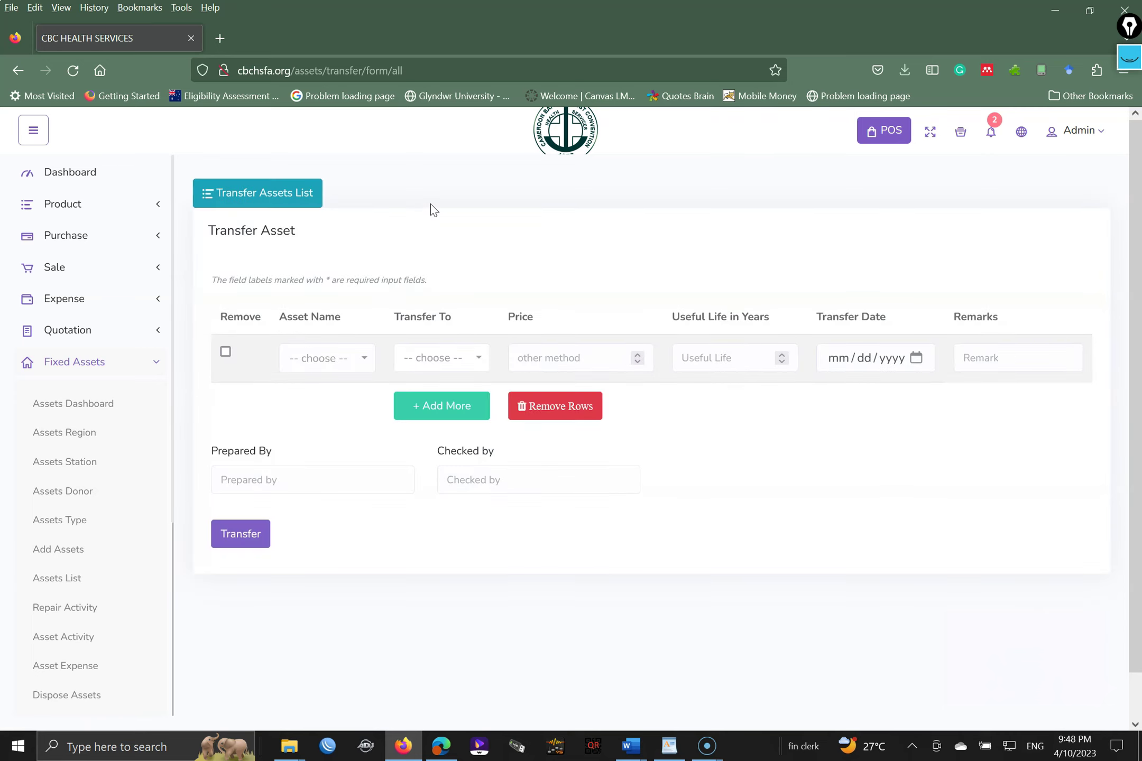
{"action": "left_click", "coordinate": [415, 221]}
{"action": "left_click", "coordinate": [344, 355]}
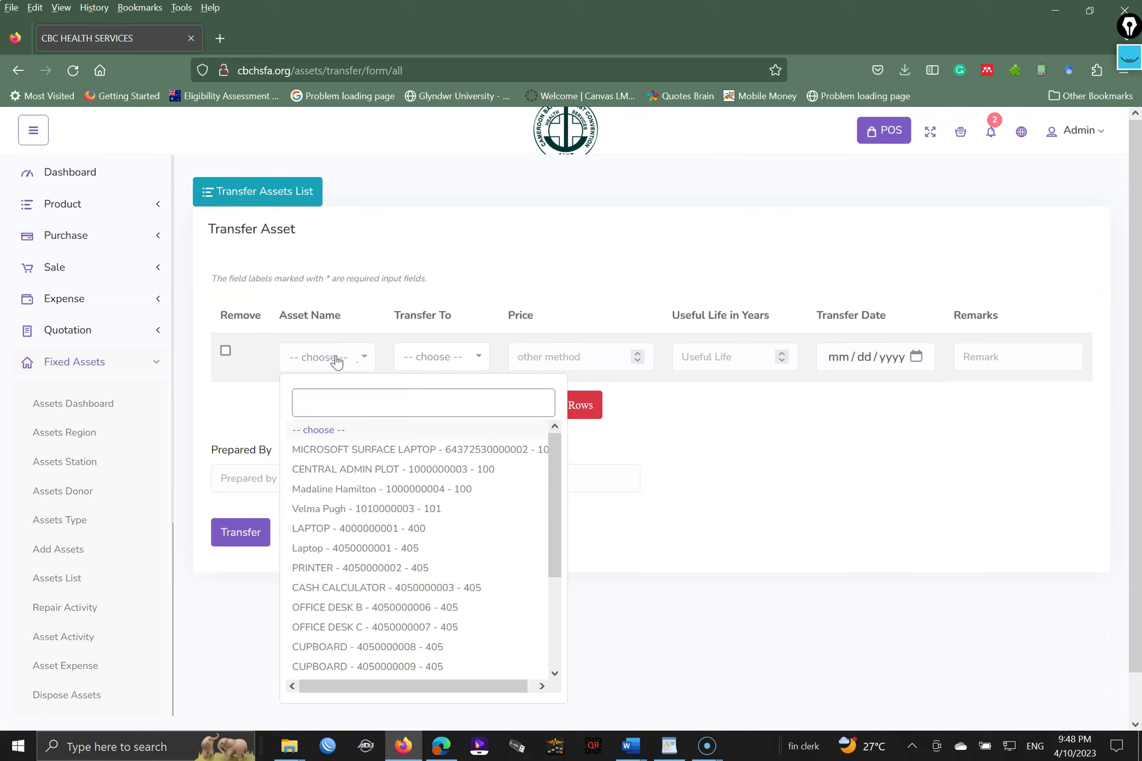
{"action": "type", "text": "400"}
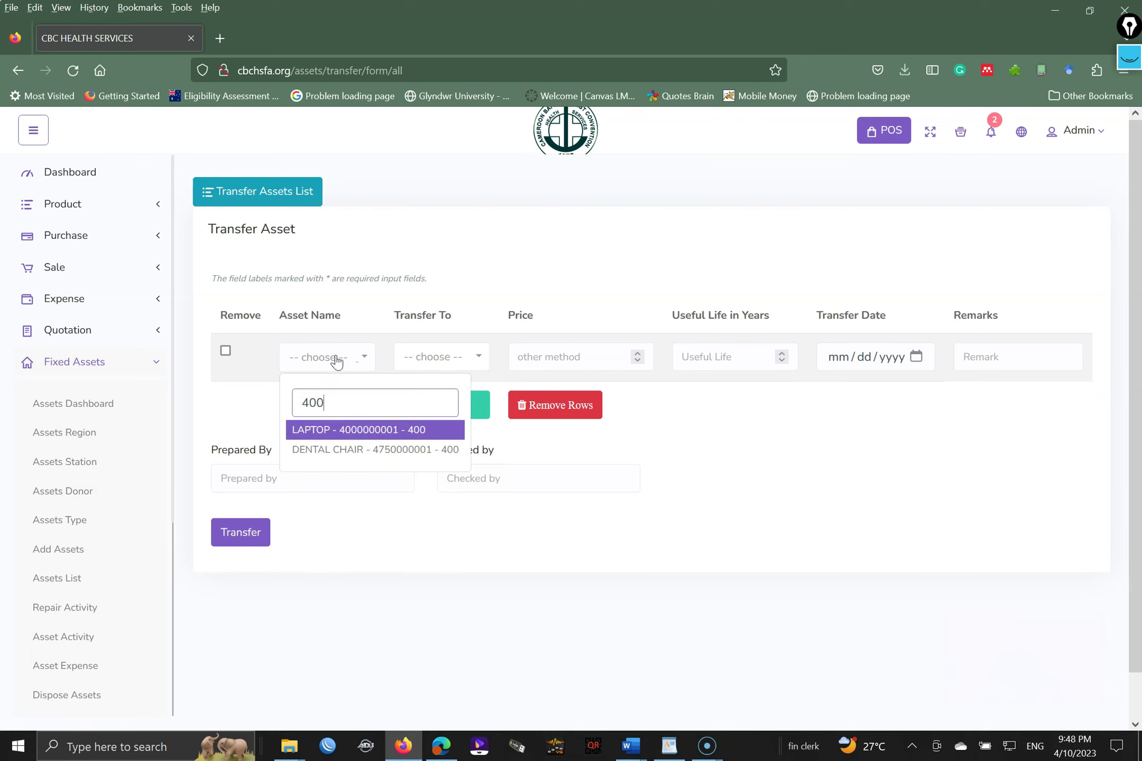
{"action": "left_click", "coordinate": [366, 454]}
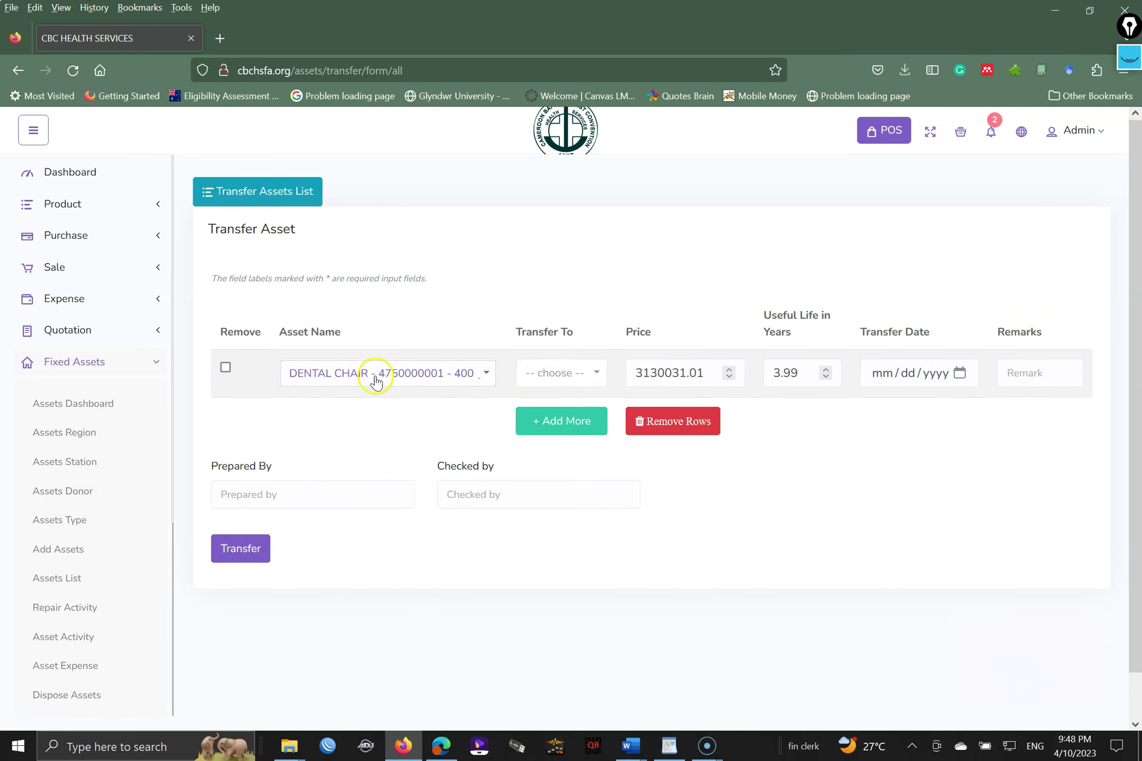
{"action": "left_click", "coordinate": [567, 375]}
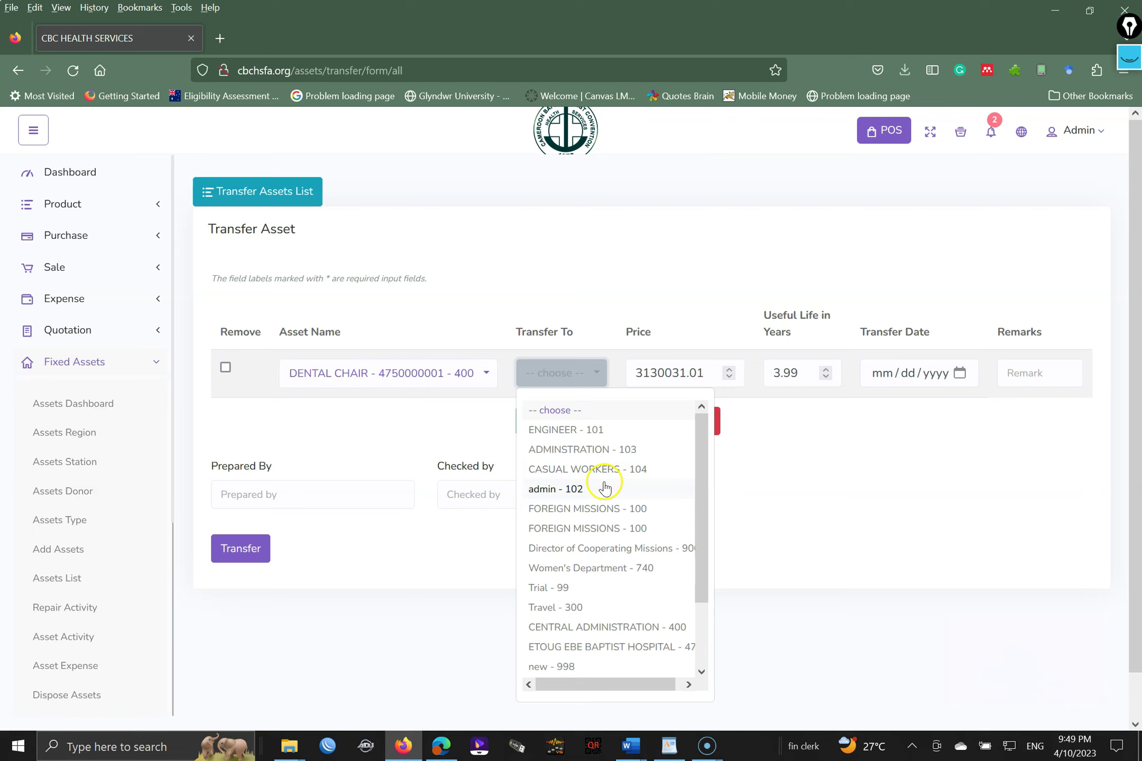
{"action": "left_click", "coordinate": [612, 510]}
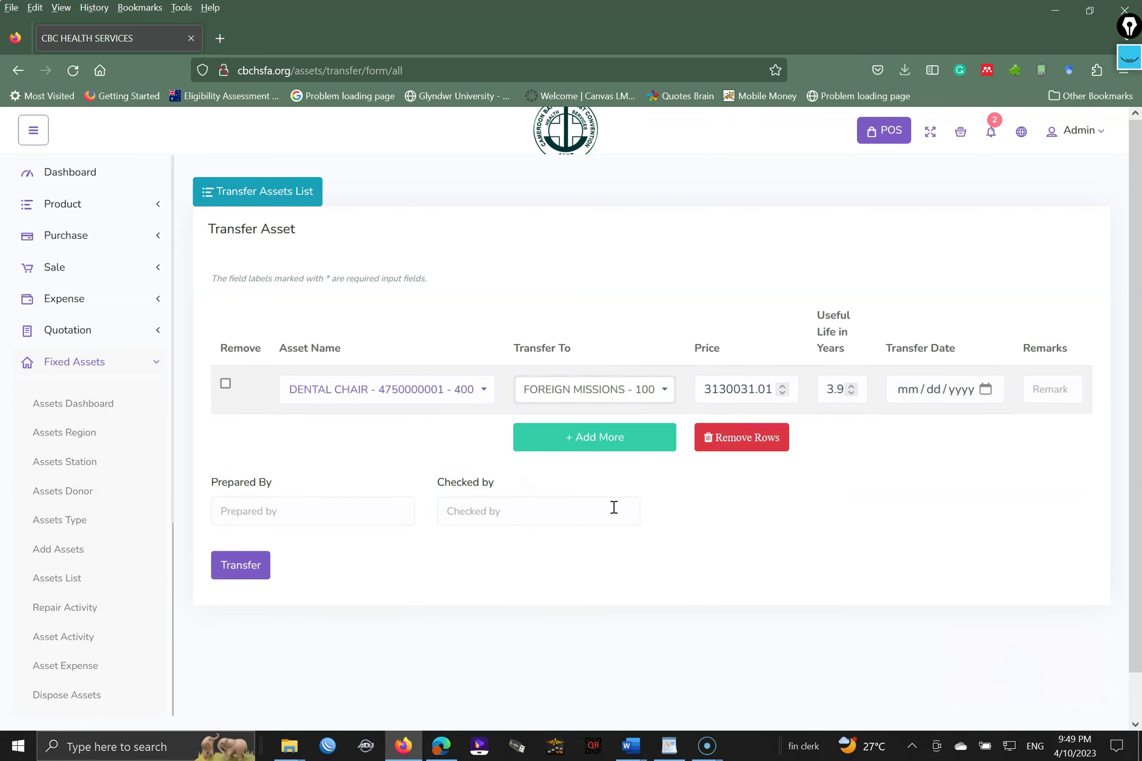
{"action": "left_click_drag", "start_coordinate": [710, 389], "coordinate": [736, 389]}
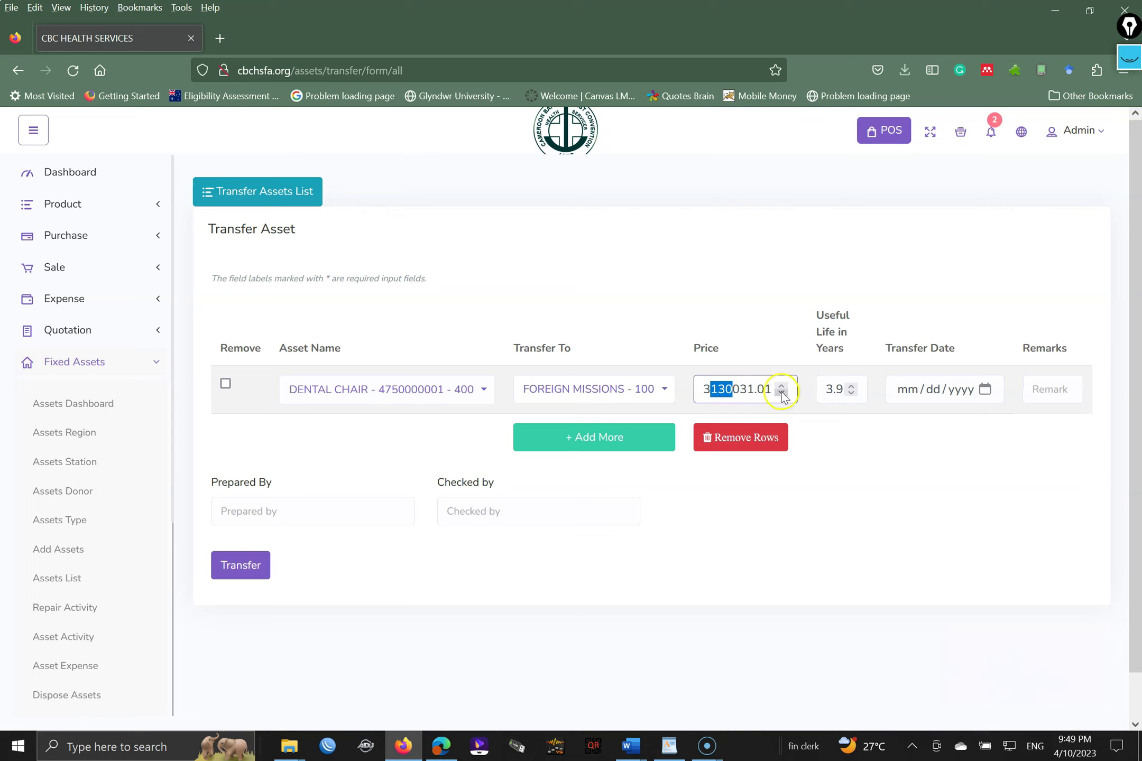
{"action": "left_click_drag", "start_coordinate": [829, 392], "coordinate": [843, 389]}
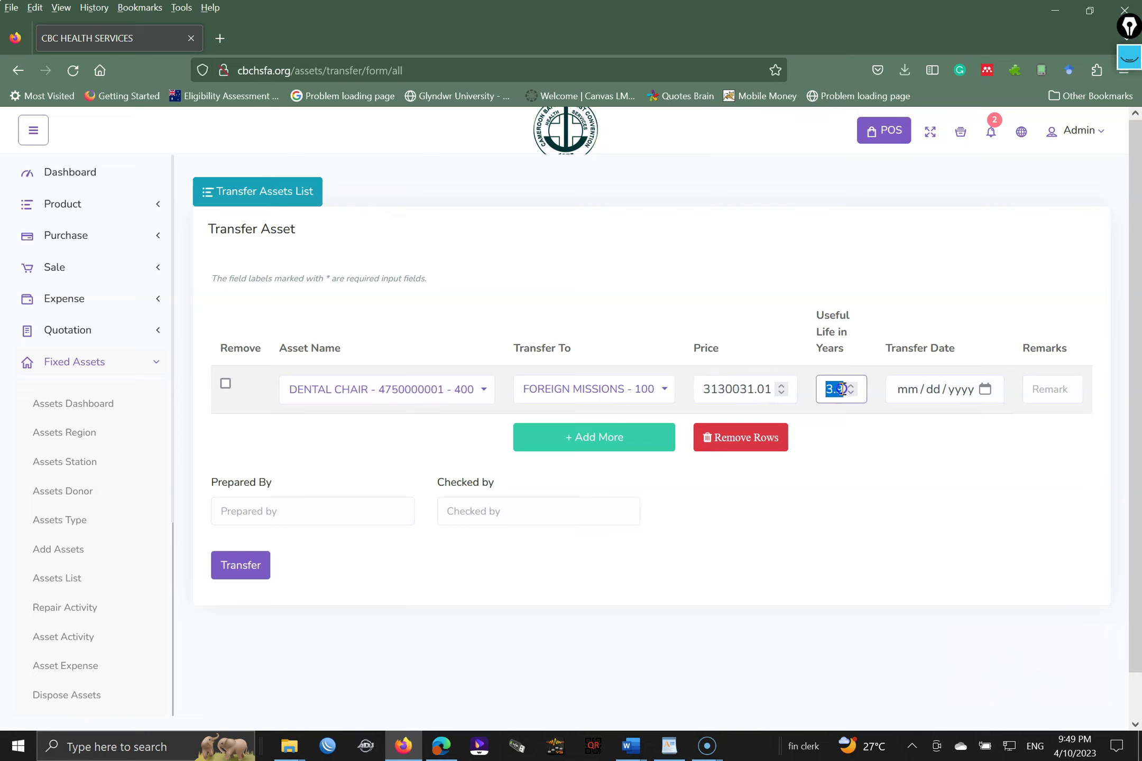
{"action": "left_click", "coordinate": [985, 389]}
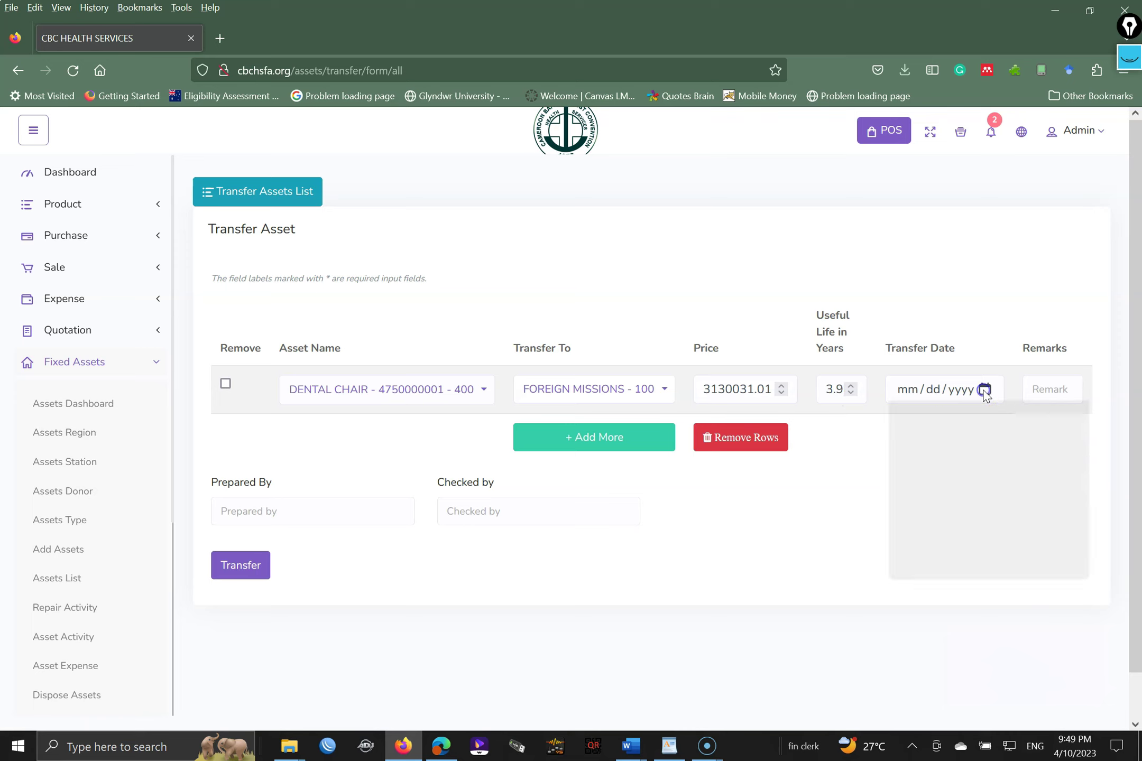
{"action": "left_click", "coordinate": [939, 509]}
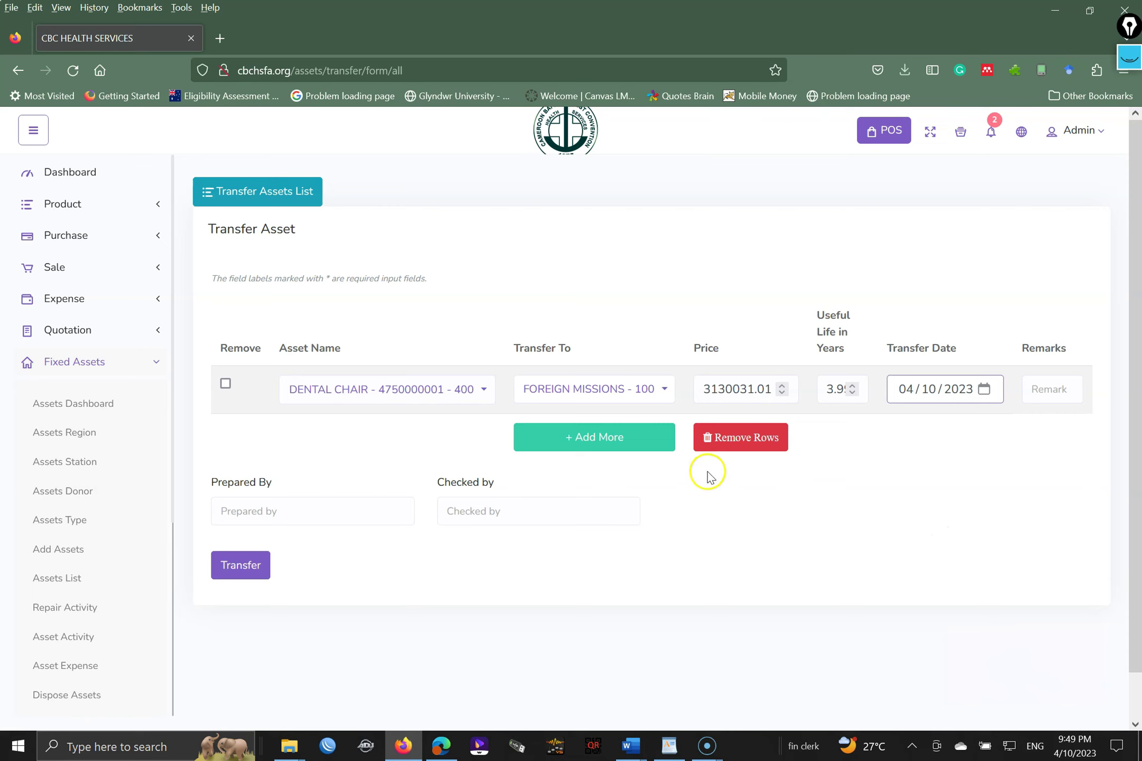
- Add a second asset row, enter the prepared-by and checked-by names, and attempt submission
{"action": "left_click", "coordinate": [606, 441]}
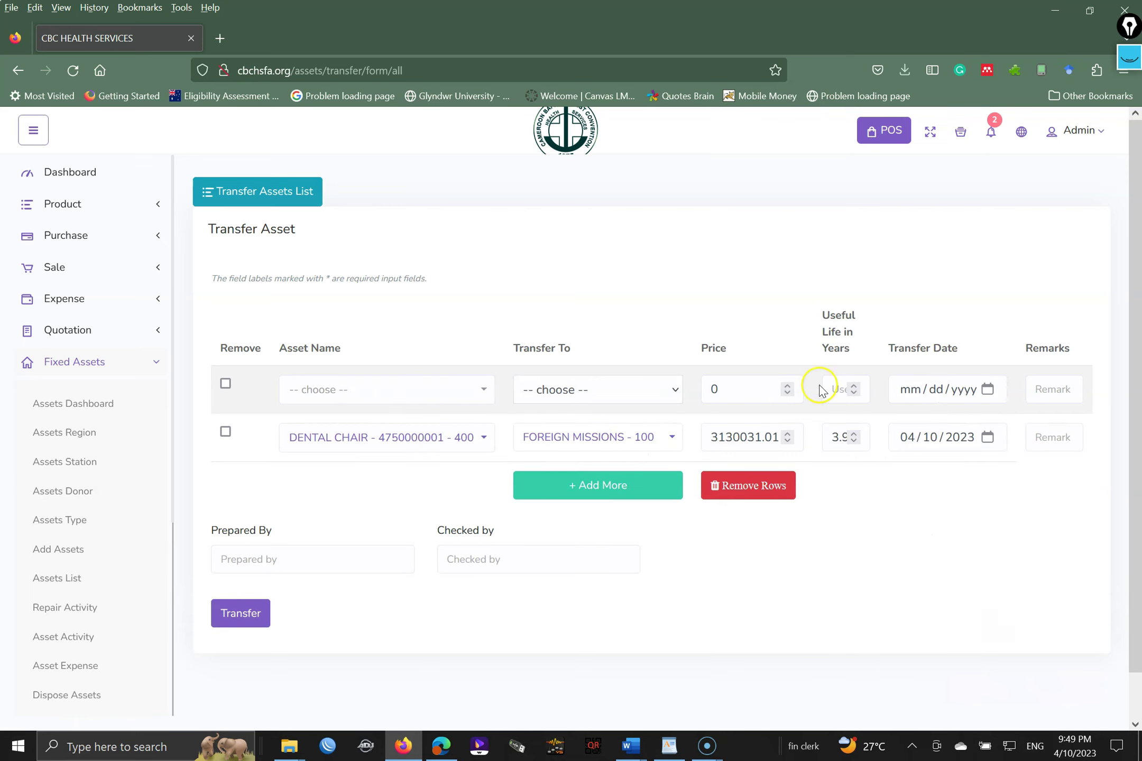
{"action": "left_click", "coordinate": [339, 558]}
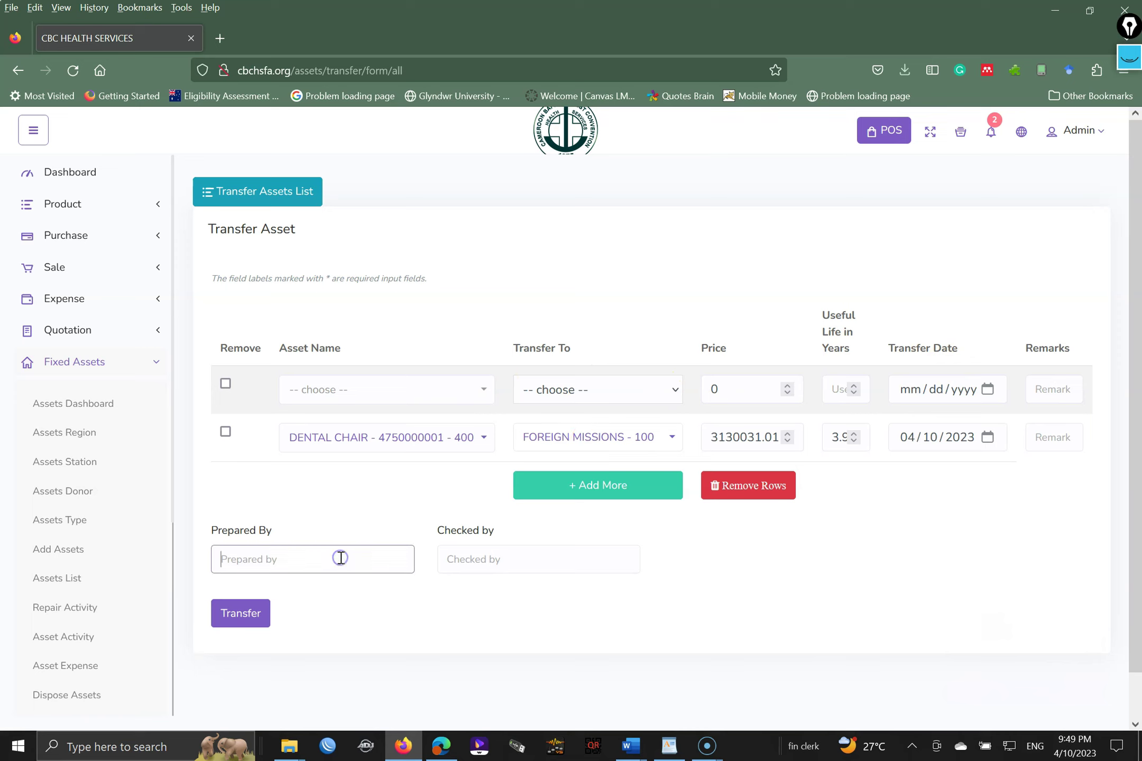
{"action": "type", "text": "Mbole"}
{"action": "key", "text": "Tab"}
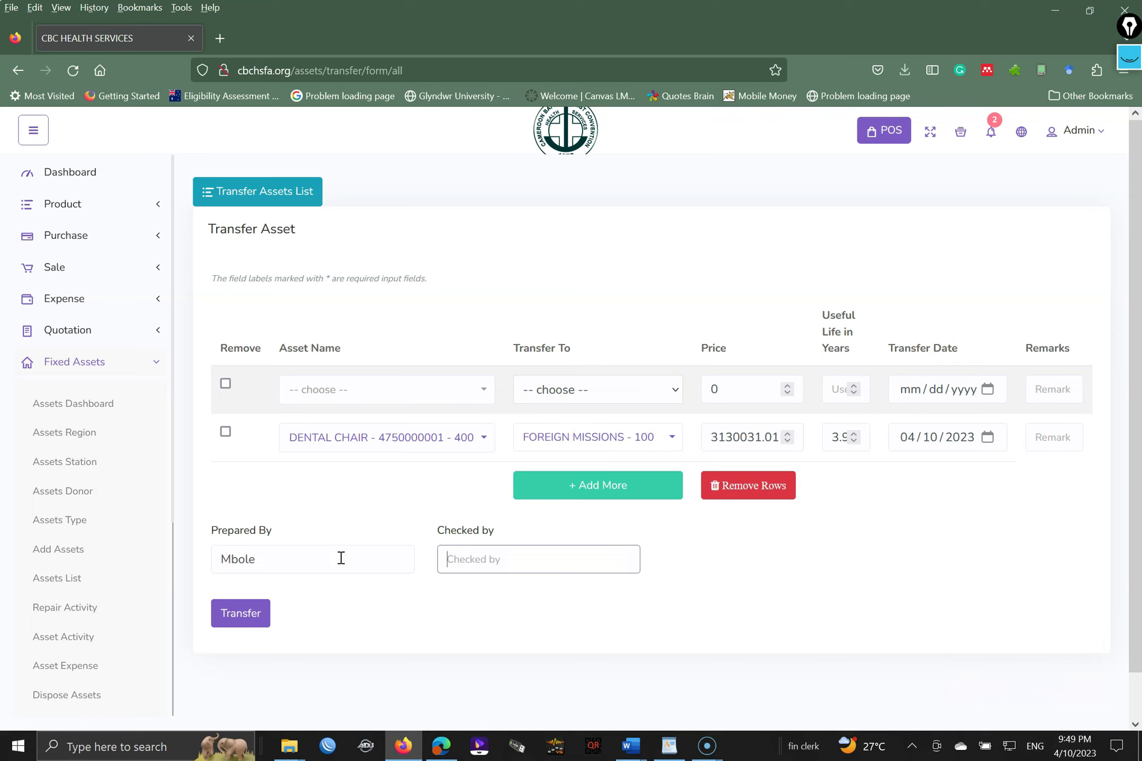
{"action": "type", "text": "Ndem"}
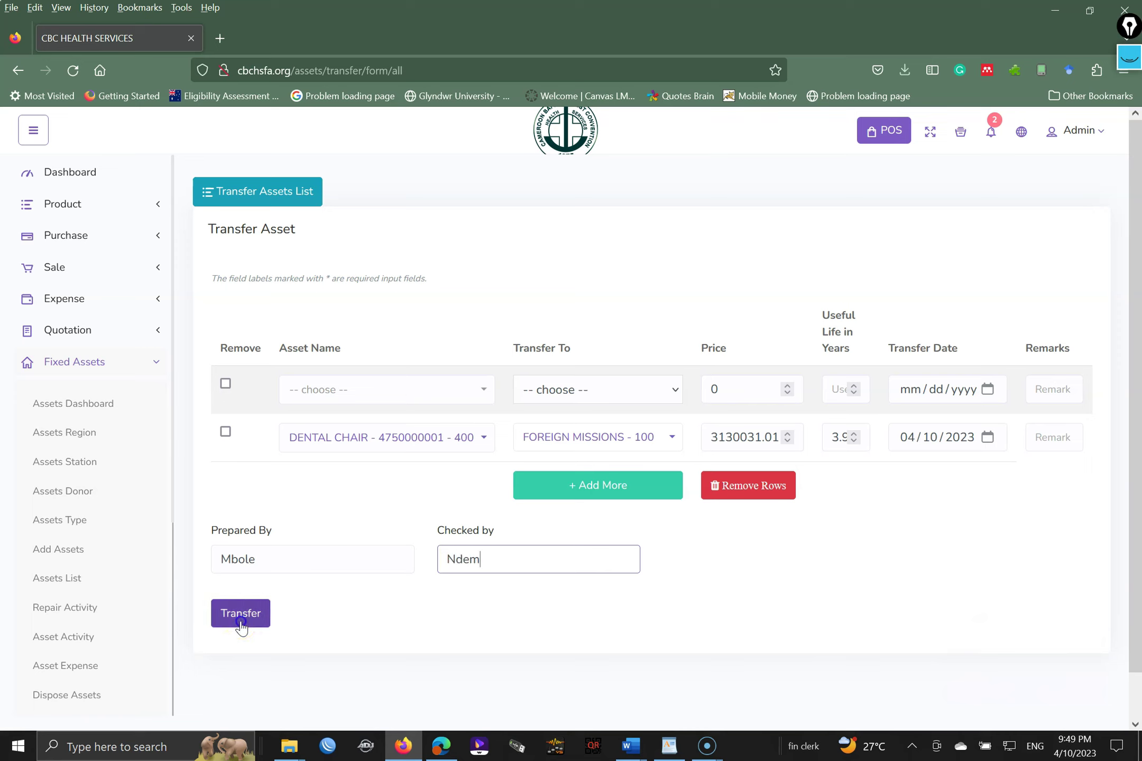
{"action": "left_click", "coordinate": [242, 624]}
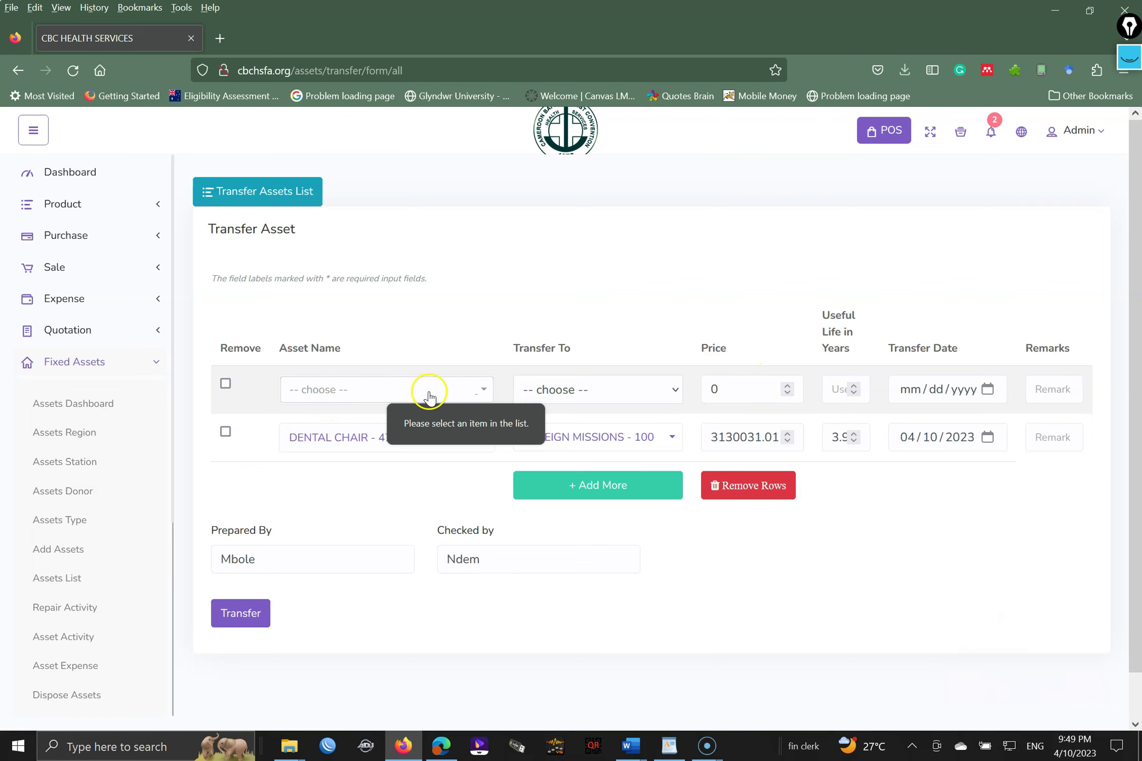
{"action": "left_click", "coordinate": [427, 391]}
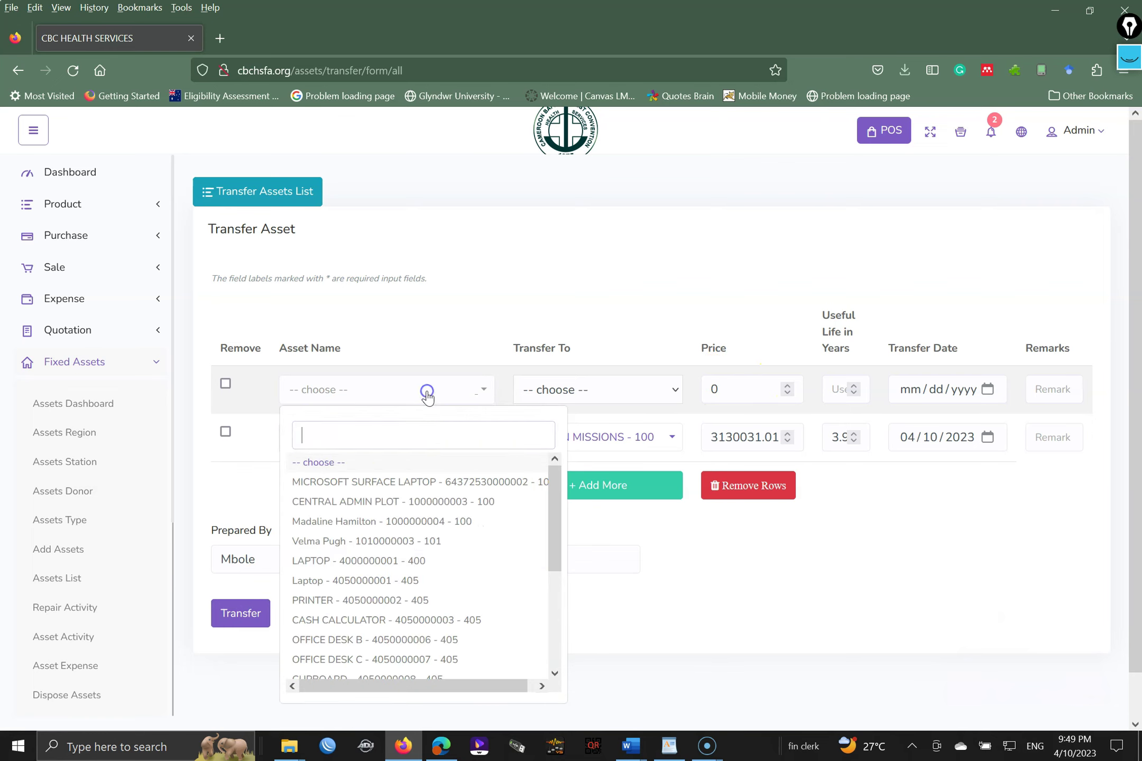
{"action": "left_click", "coordinate": [429, 523]}
{"action": "left_click", "coordinate": [591, 388]}
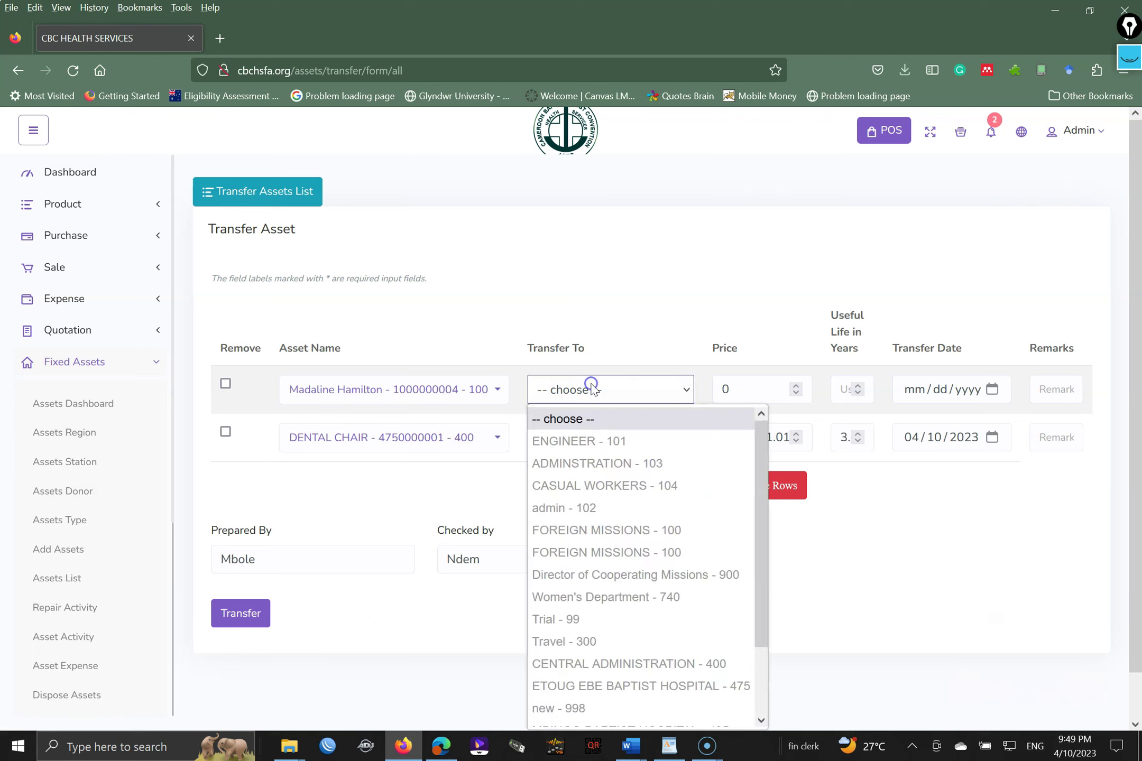
{"action": "left_click", "coordinate": [591, 507]}
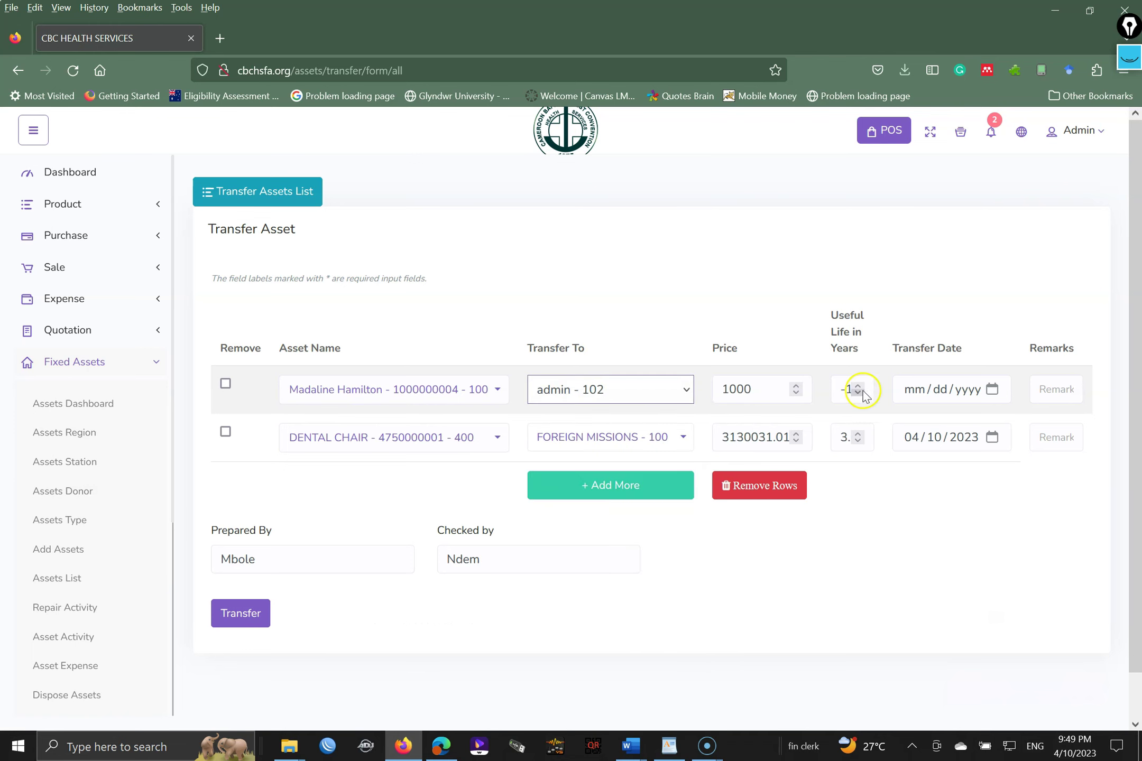
{"action": "left_click", "coordinate": [995, 394]}
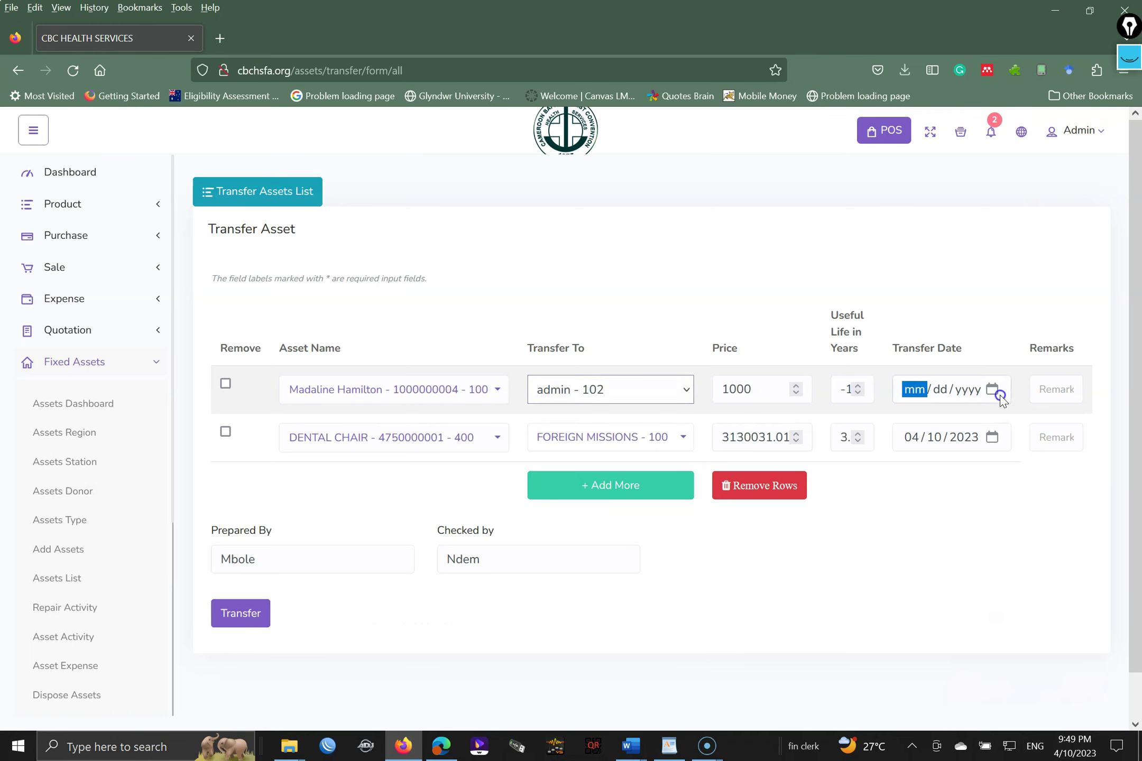
{"action": "left_click", "coordinate": [992, 390]}
{"action": "left_click", "coordinate": [976, 488]}
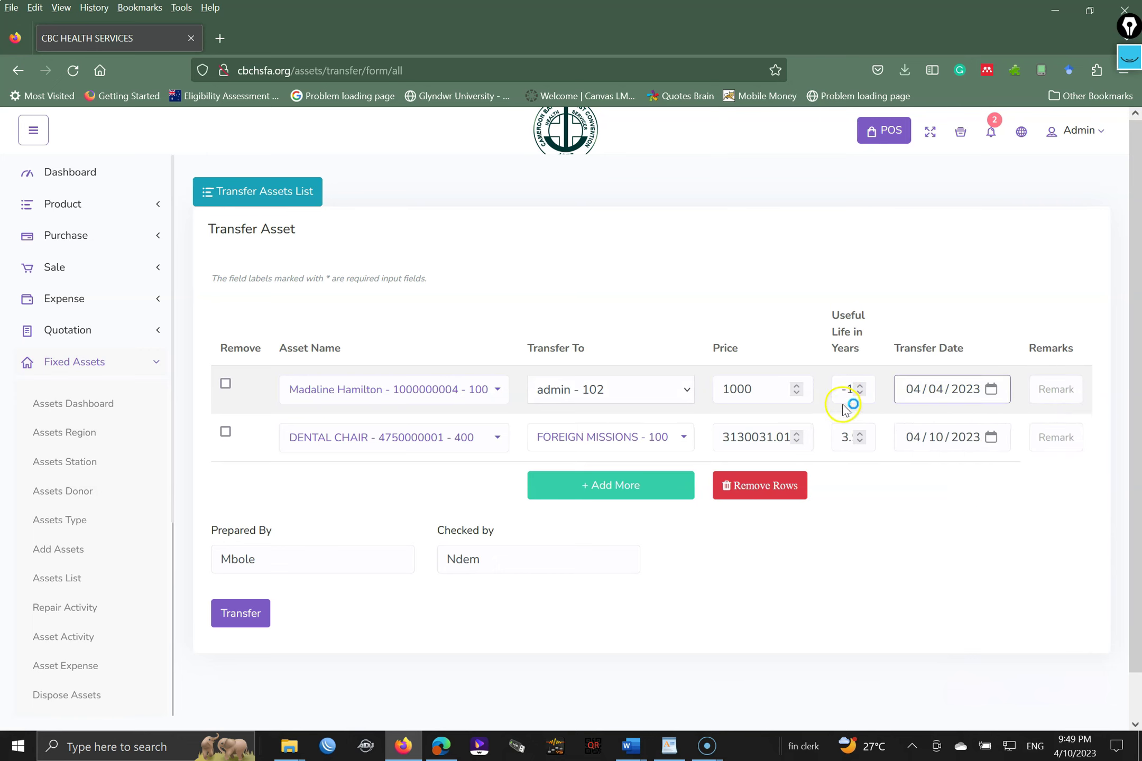
{"action": "left_click_drag", "start_coordinate": [839, 391], "coordinate": [878, 393]}
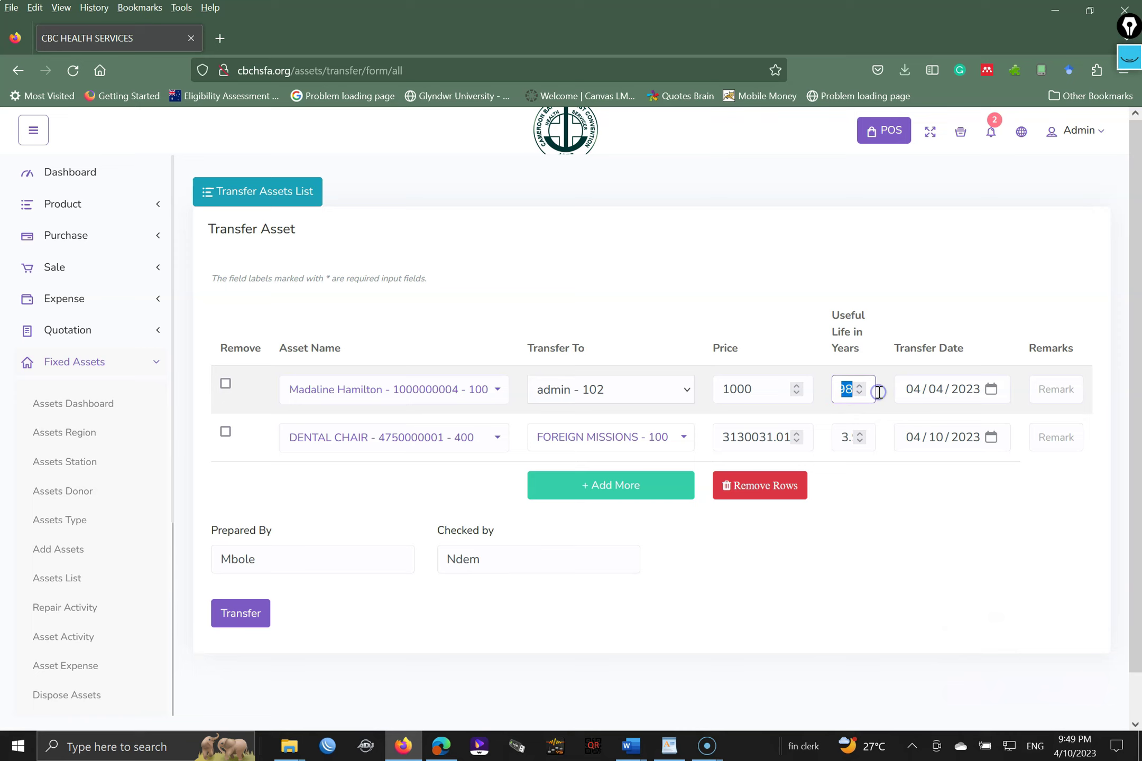
- Submit the transfer form and open the Action menu on the DENTAL CHAIR transfer
{"action": "left_click", "coordinate": [240, 626]}
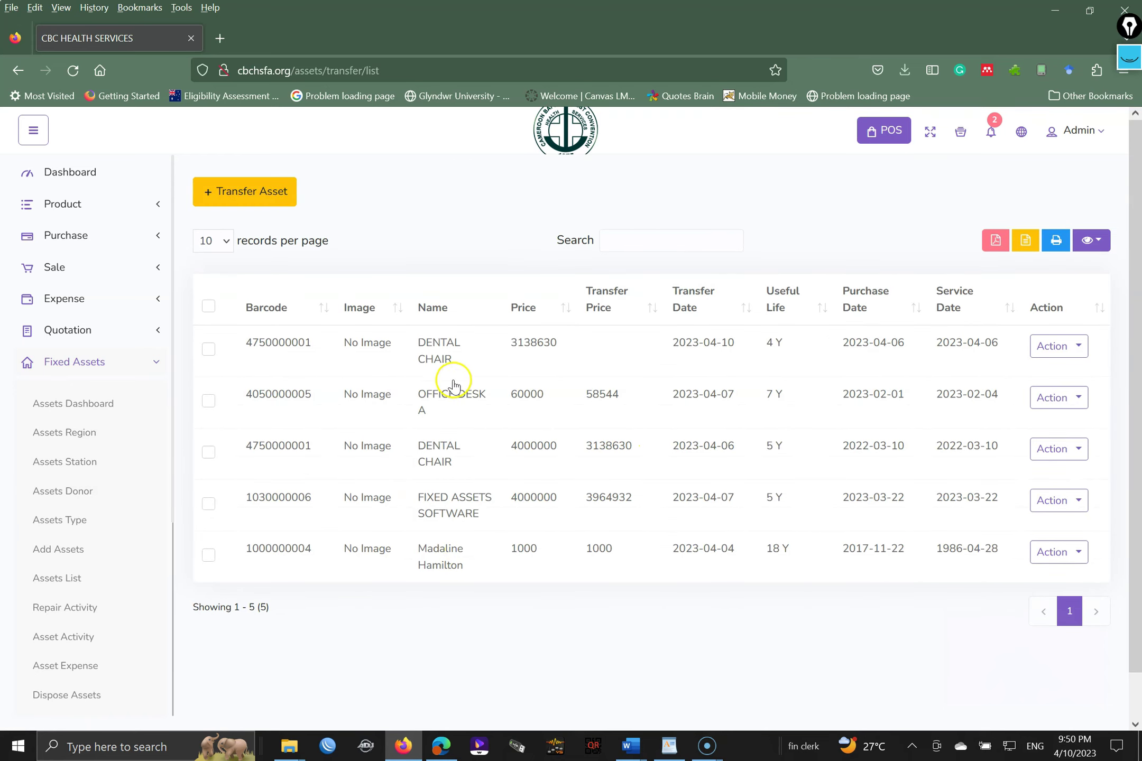
{"action": "left_click", "coordinate": [1065, 351]}
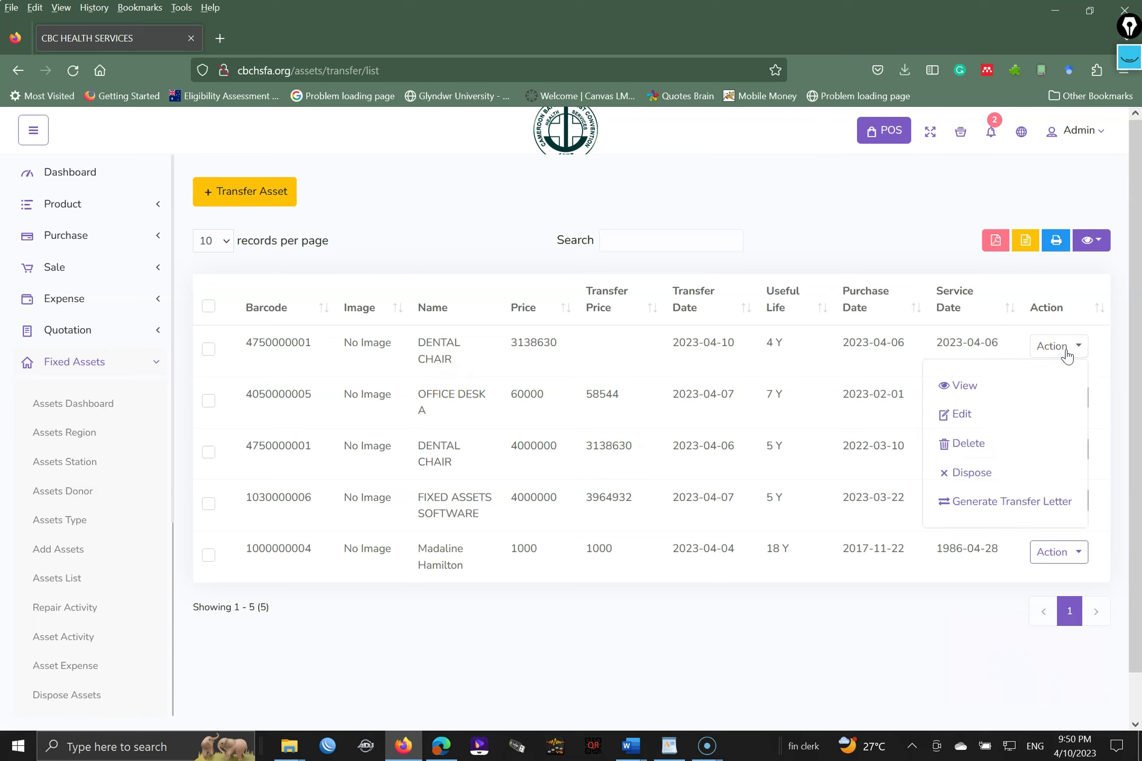
{"action": "left_click", "coordinate": [1013, 510]}
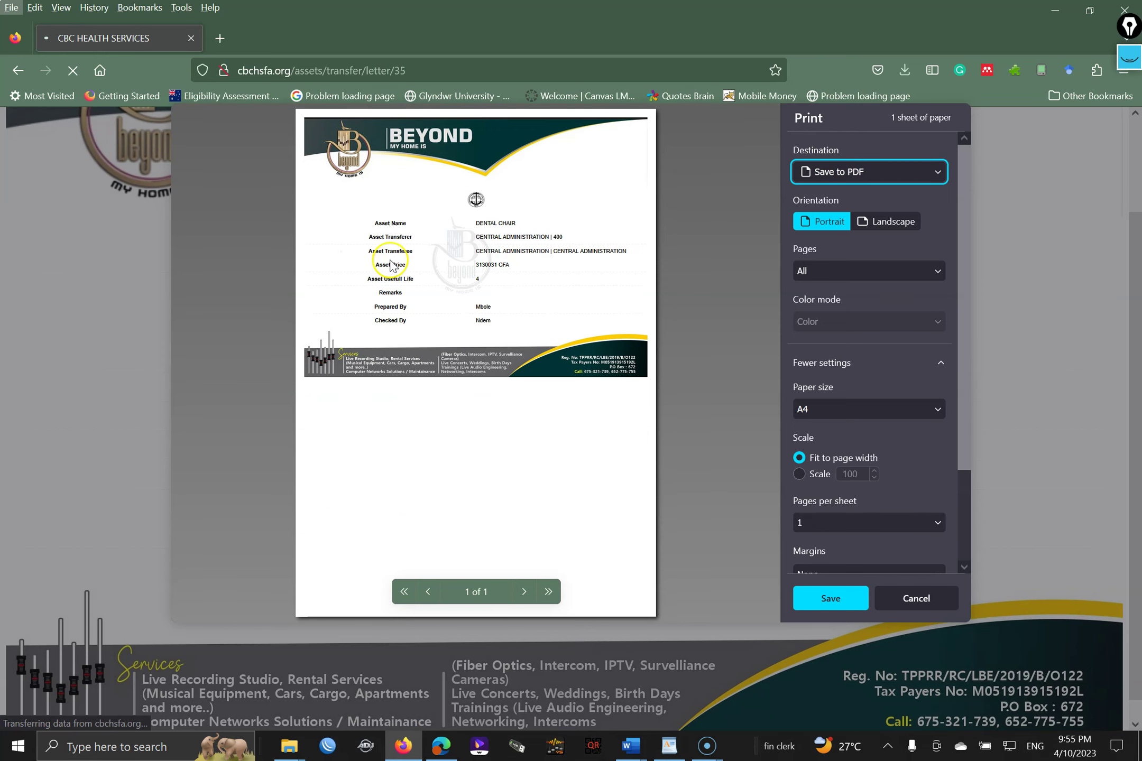
{"action": "left_click", "coordinate": [924, 598]}
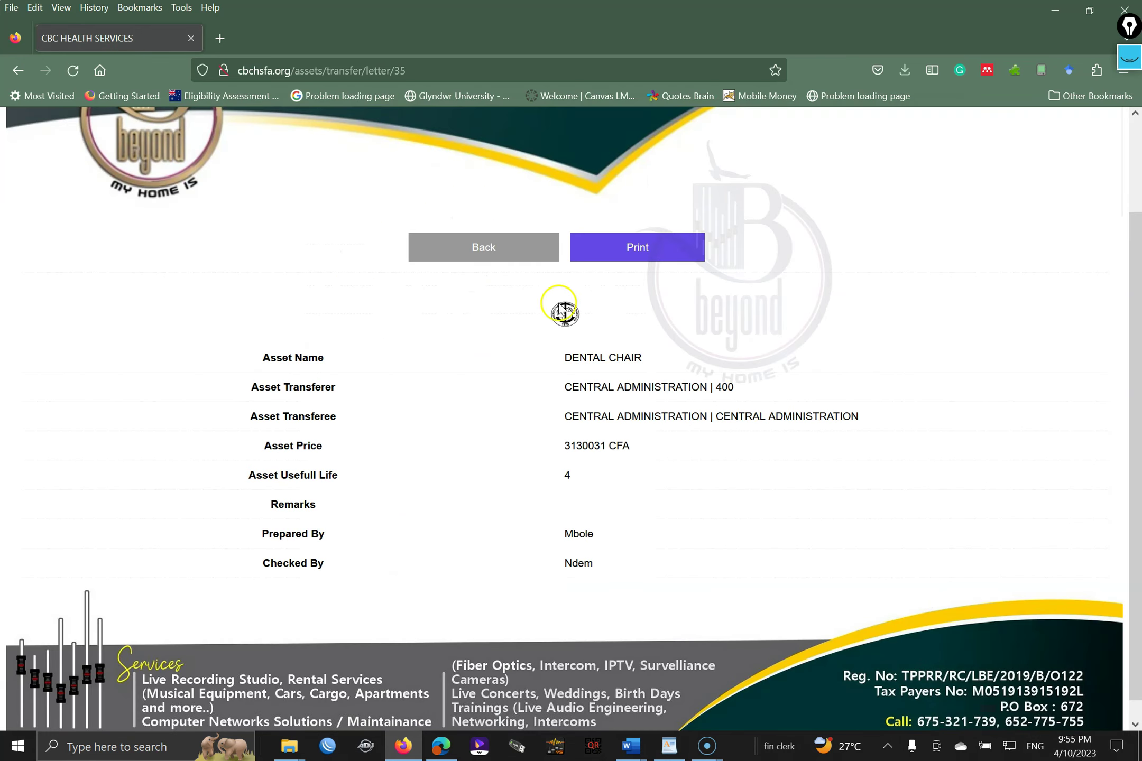
{"action": "left_click", "coordinate": [489, 254]}
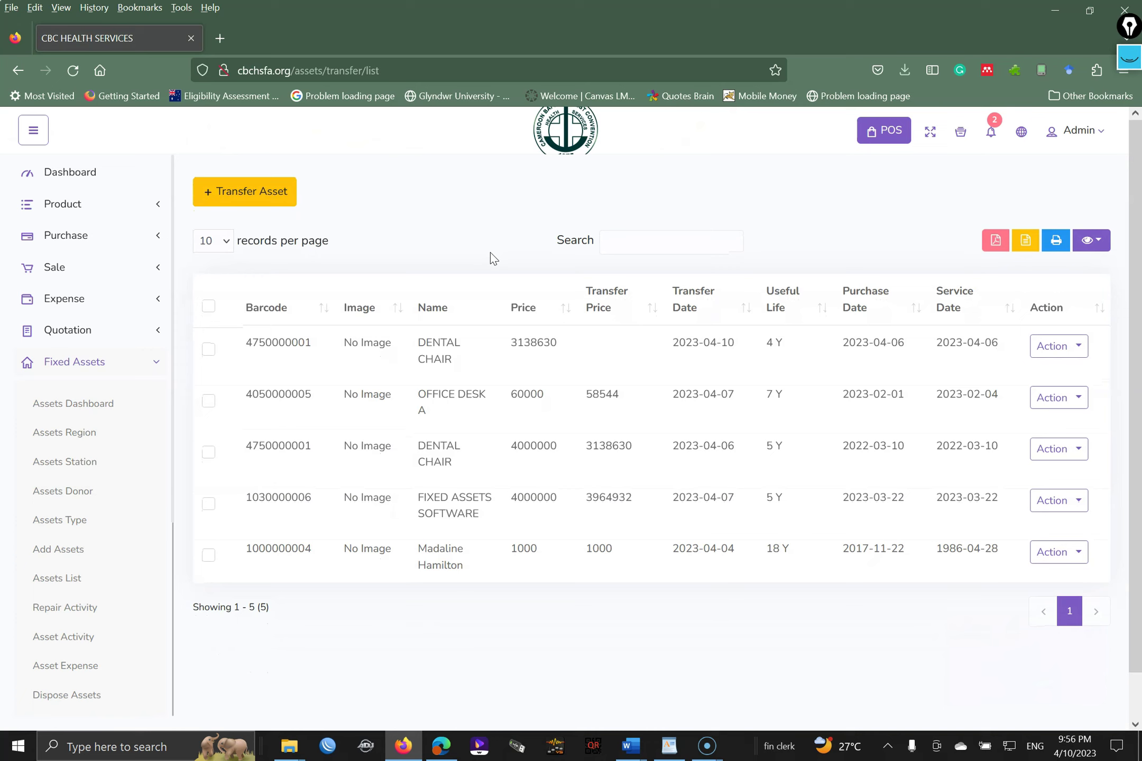
- Open Fixed Assets > Assets Report to view the report dashboard counts
{"action": "scroll", "coordinate": [1138, 248], "scroll_direction": "down", "scroll_amount": 1}
{"action": "scroll", "coordinate": [1137, 248], "scroll_direction": "down", "scroll_amount": 2}
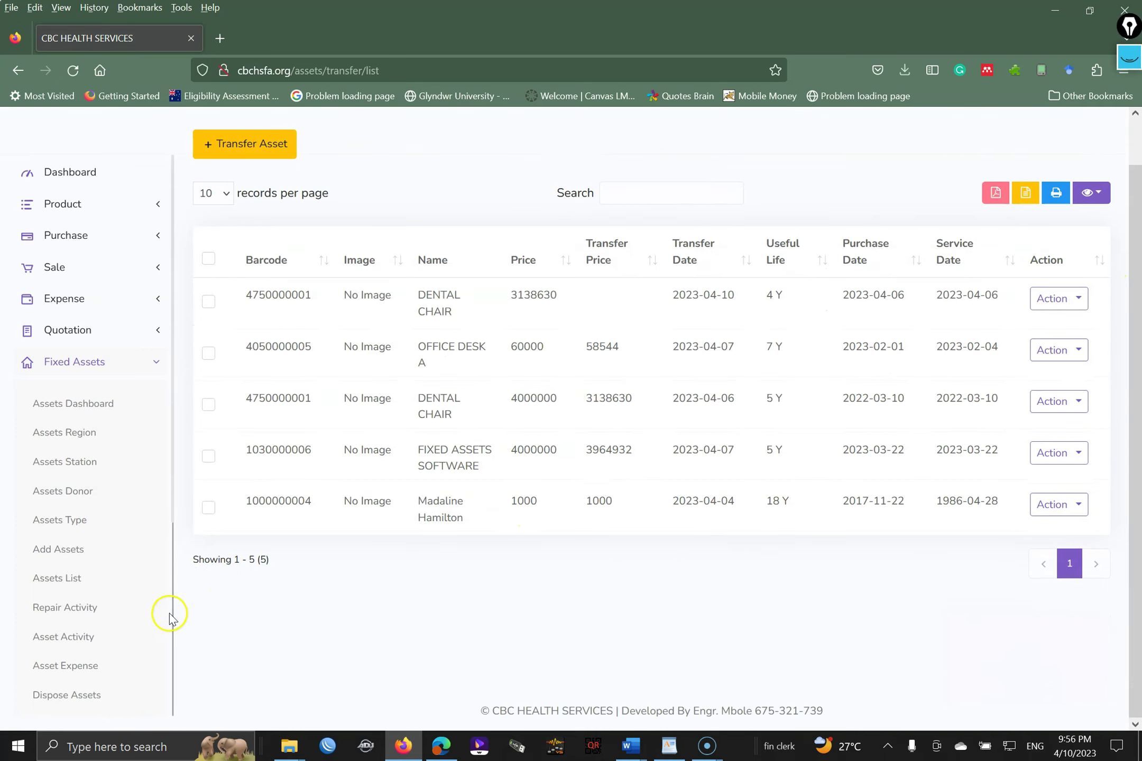
{"action": "left_click_drag", "start_coordinate": [173, 489], "coordinate": [183, 566]}
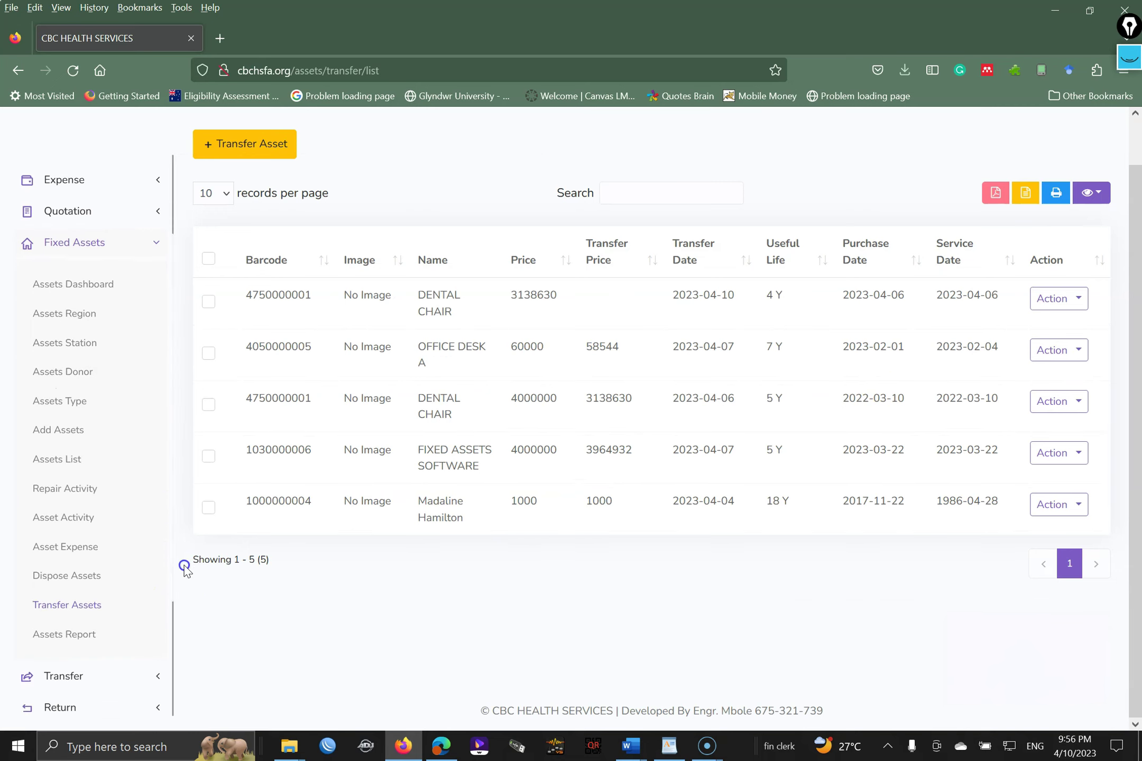
{"action": "left_click", "coordinate": [58, 640]}
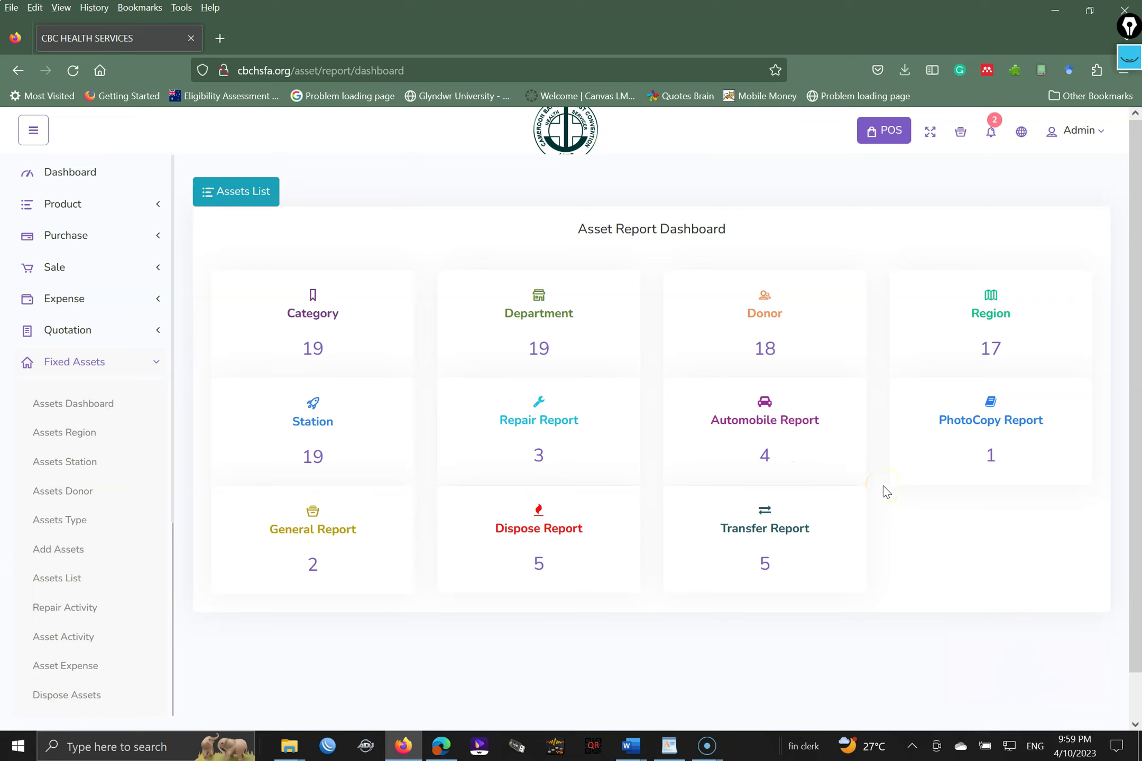
{"action": "left_click", "coordinate": [780, 428]}
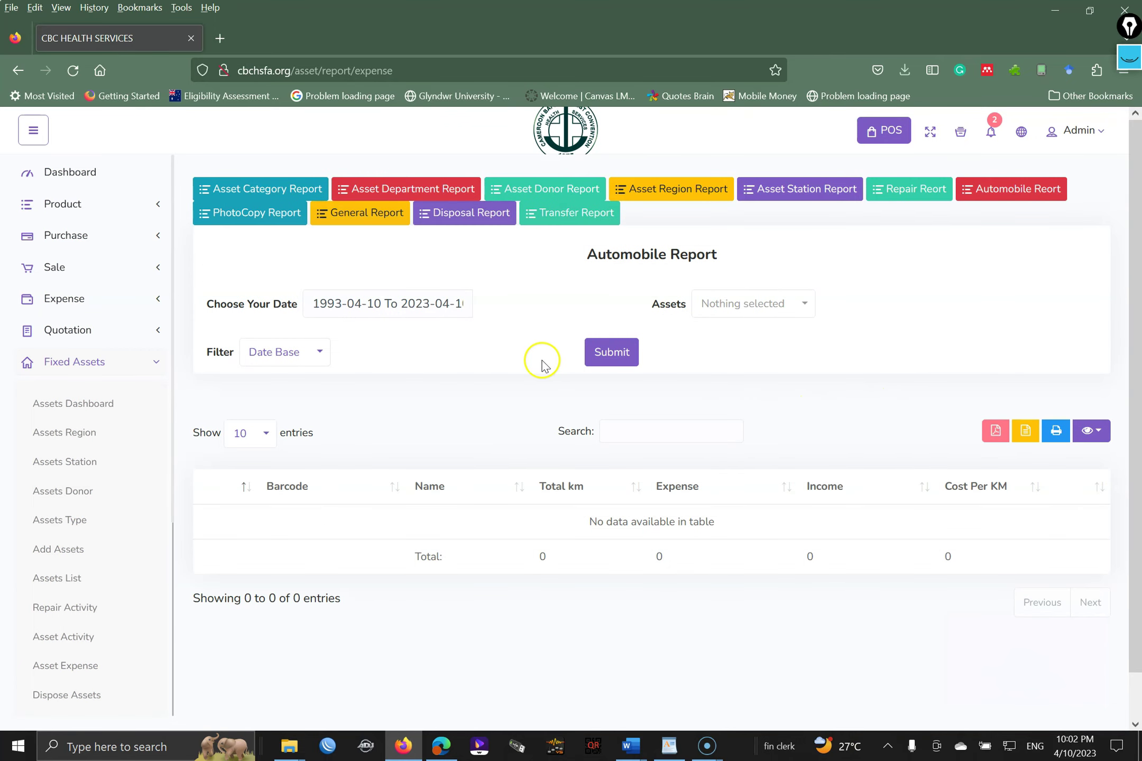
{"action": "left_click", "coordinate": [416, 303]}
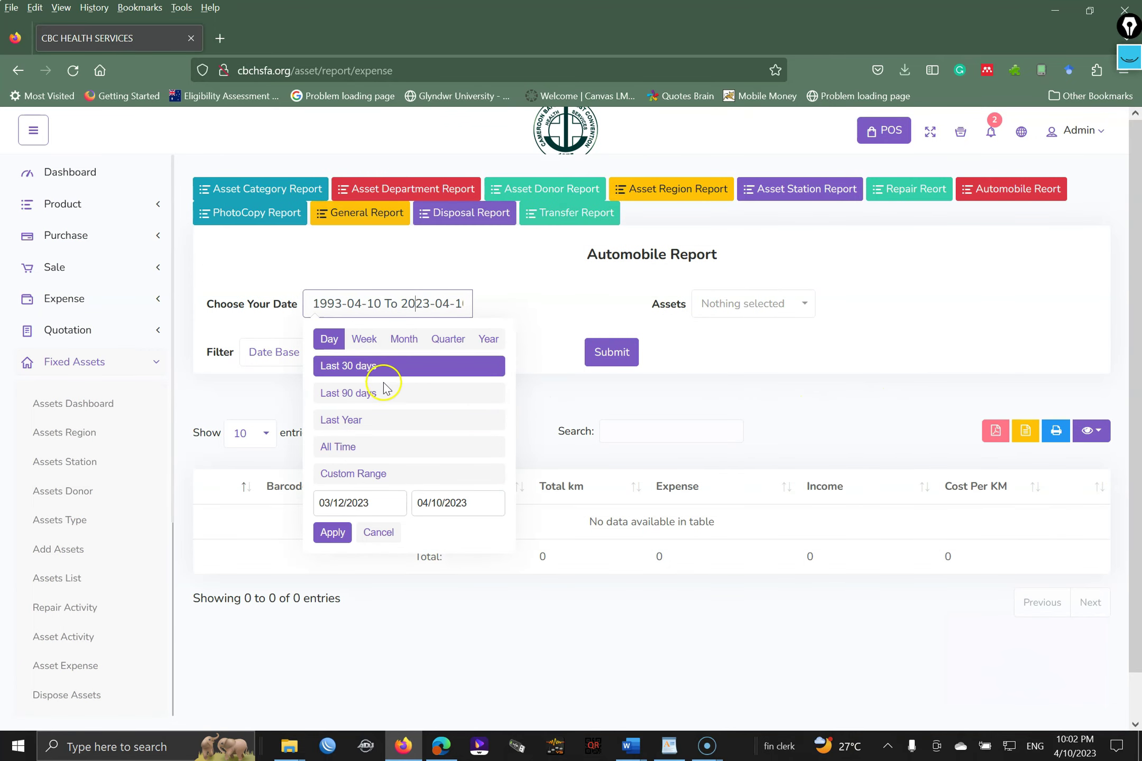
{"action": "left_click", "coordinate": [364, 395]}
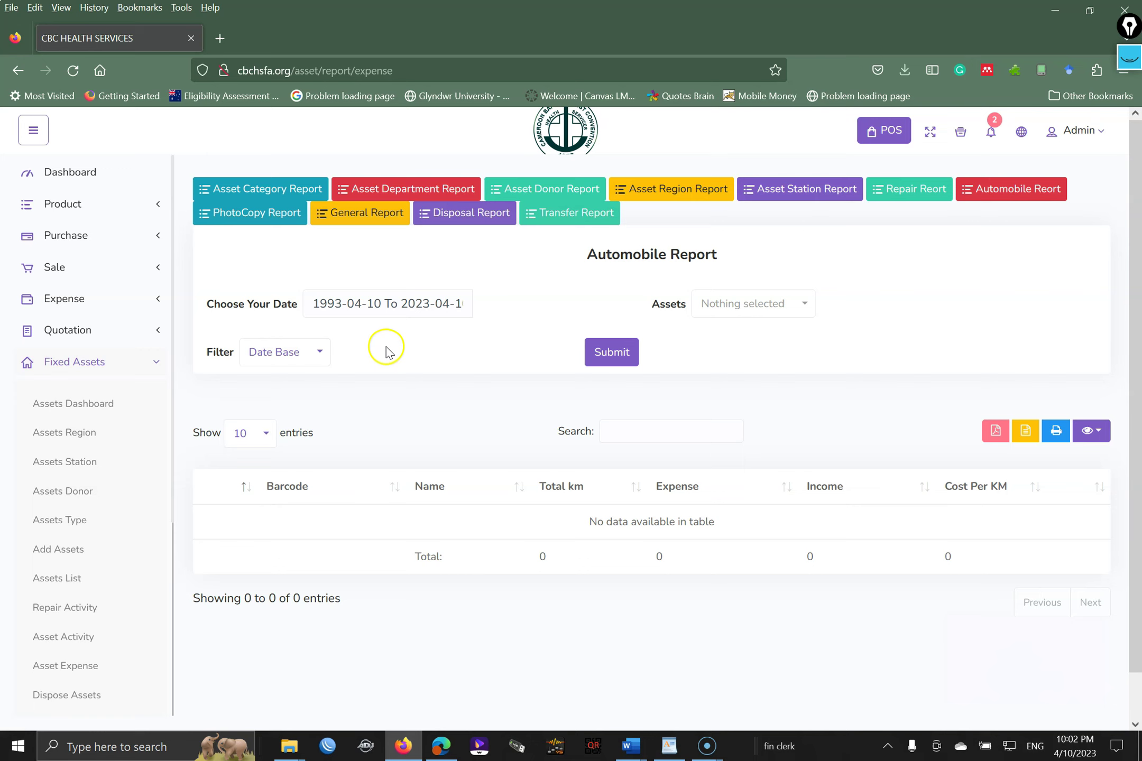
{"action": "left_click", "coordinate": [379, 305]}
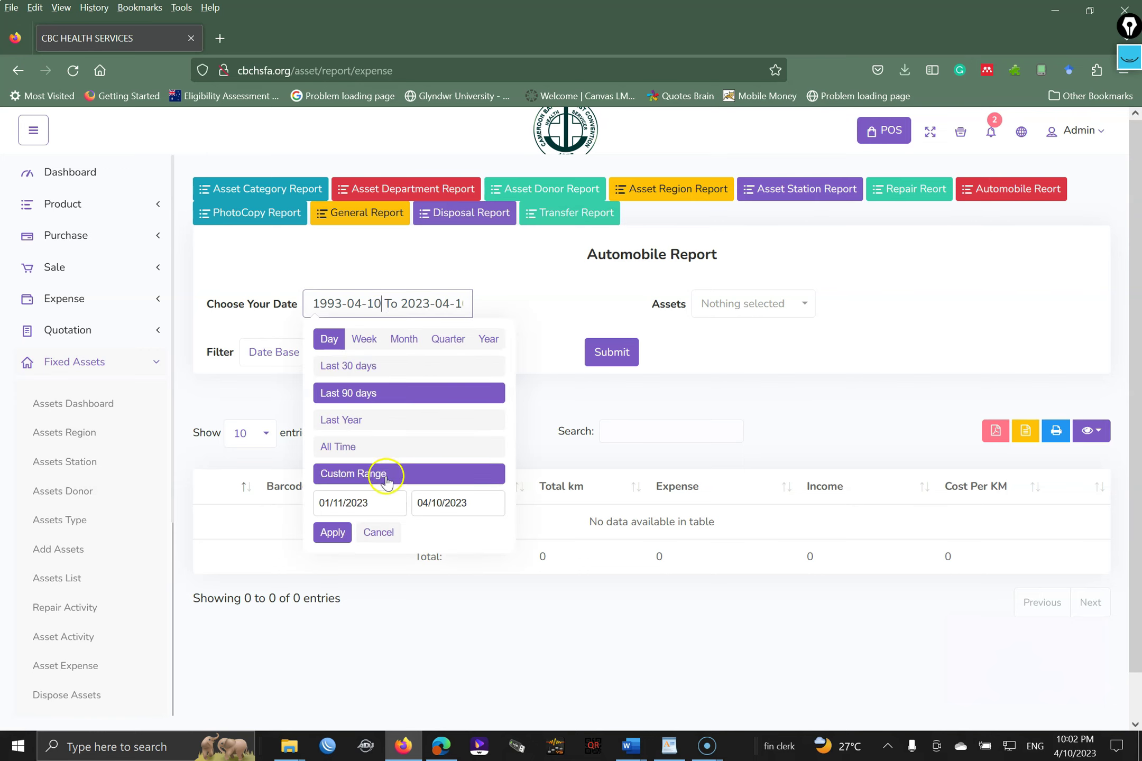
{"action": "left_click", "coordinate": [745, 339]}
{"action": "left_click", "coordinate": [749, 314]}
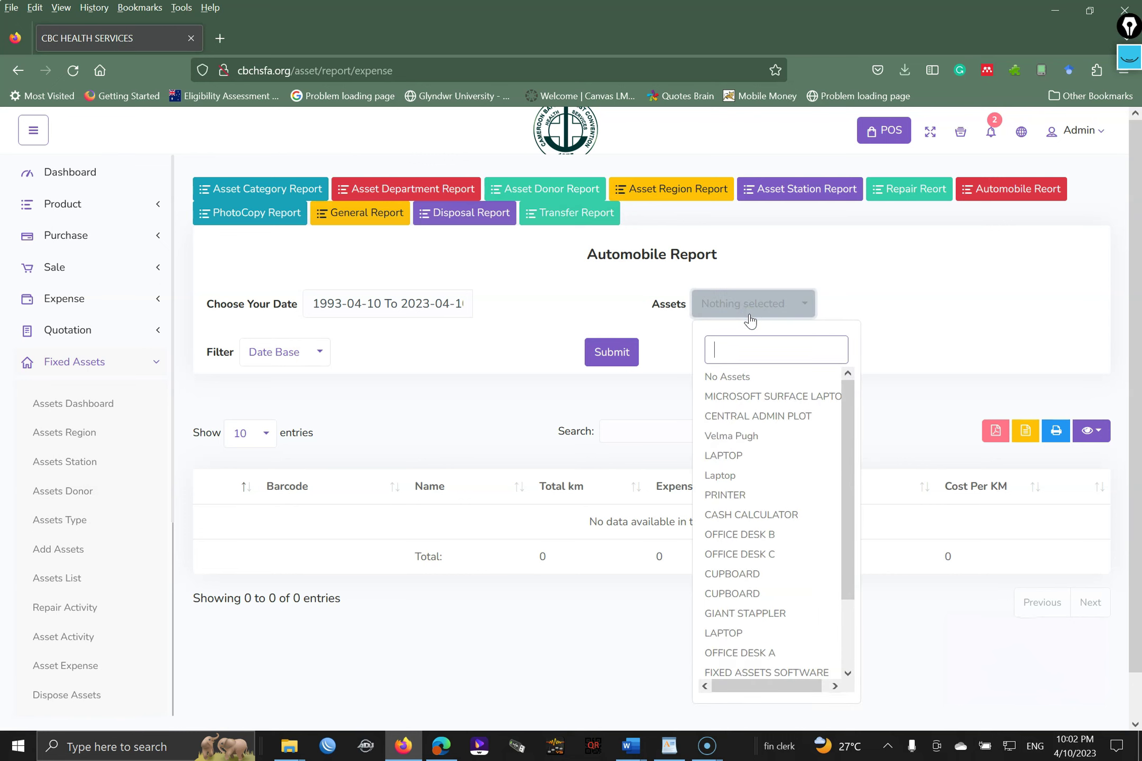
{"action": "type", "text": "ca"}
{"action": "key", "text": "BackSpace"}
{"action": "key", "text": "BackSpace"}
{"action": "type", "text": "Ve"}
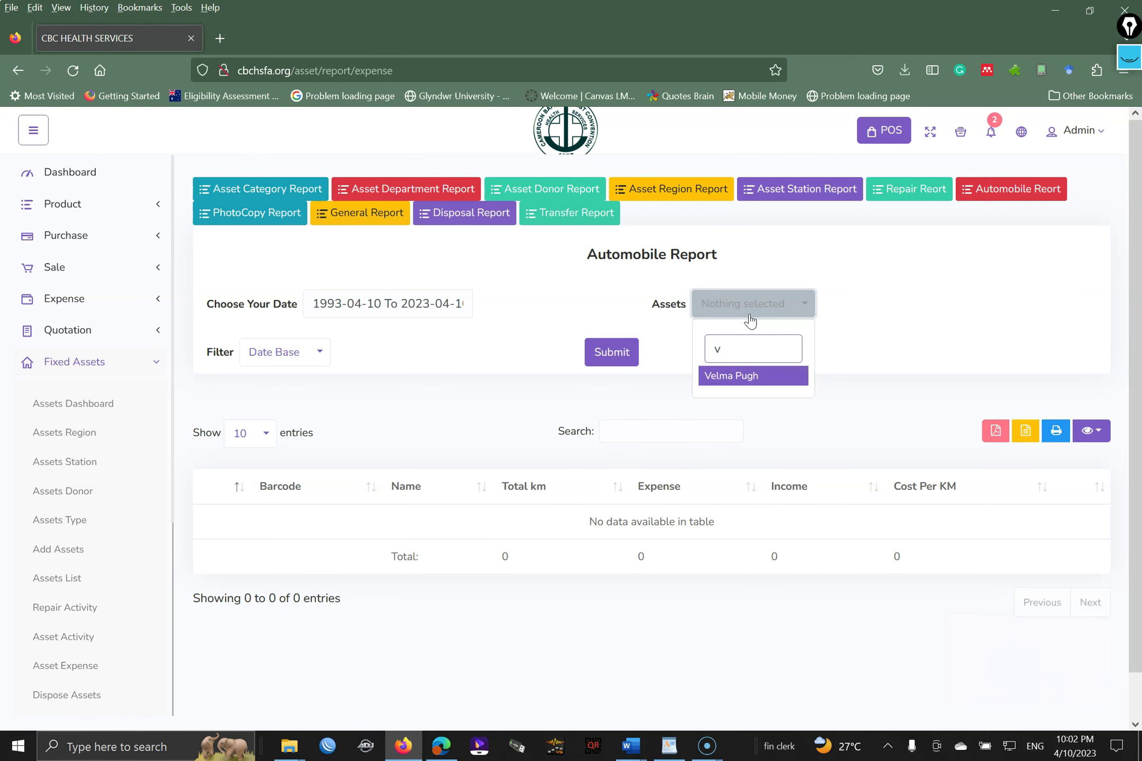
{"action": "key", "text": "BackSpace"}
{"action": "left_click", "coordinate": [918, 264]}
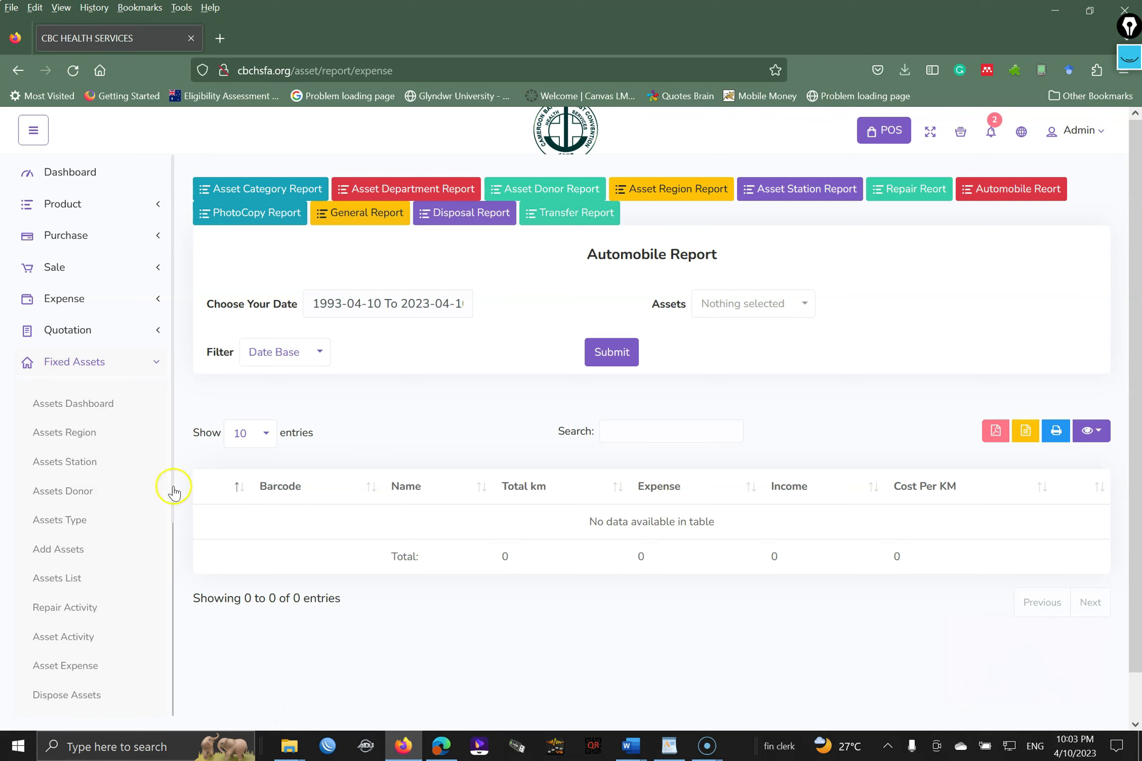
{"action": "left_click_drag", "start_coordinate": [171, 484], "coordinate": [179, 592]}
{"action": "scroll", "coordinate": [179, 592], "scroll_direction": "down", "scroll_amount": 1}
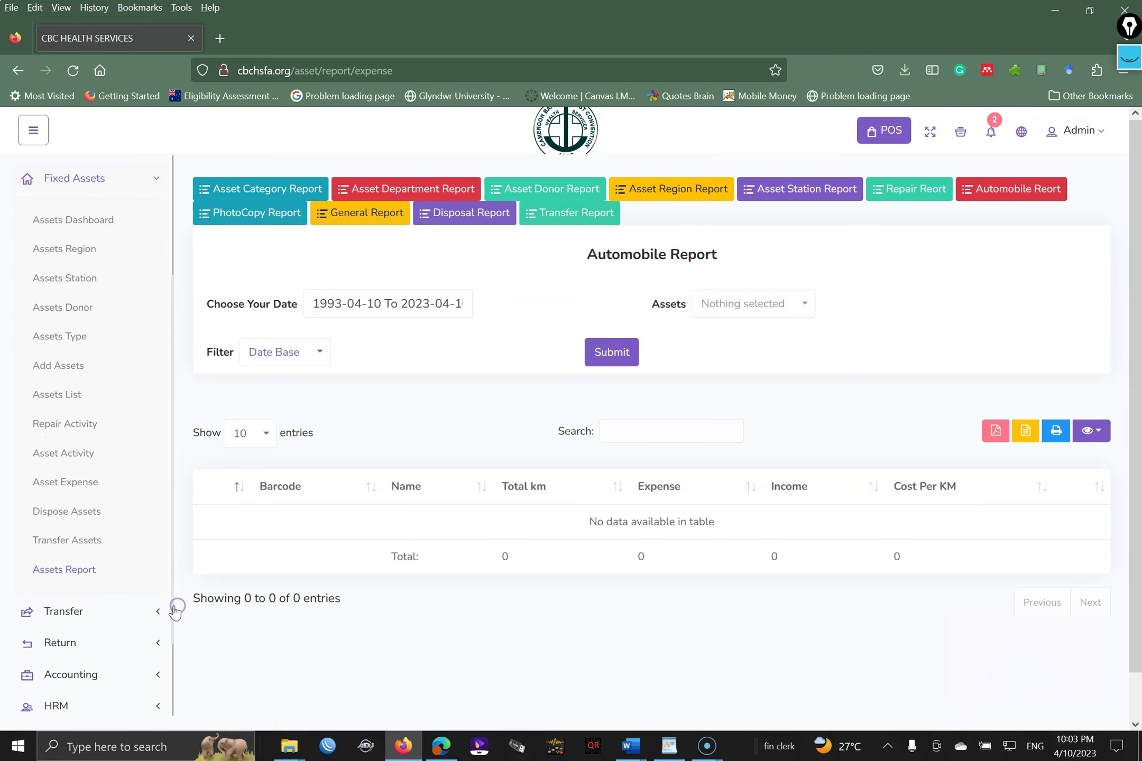
{"action": "left_click", "coordinate": [75, 570]}
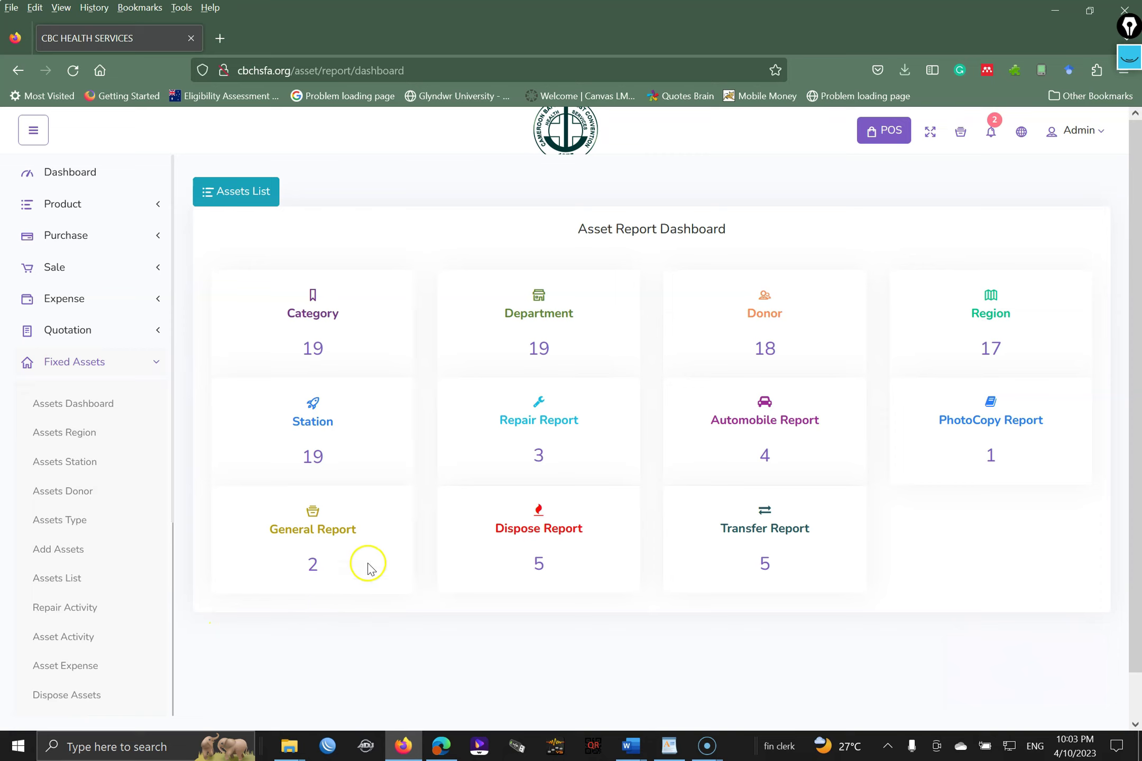
- Run the Department report for all departments over Last 90 days with the Purchase Base filter
{"action": "left_click", "coordinate": [536, 321]}
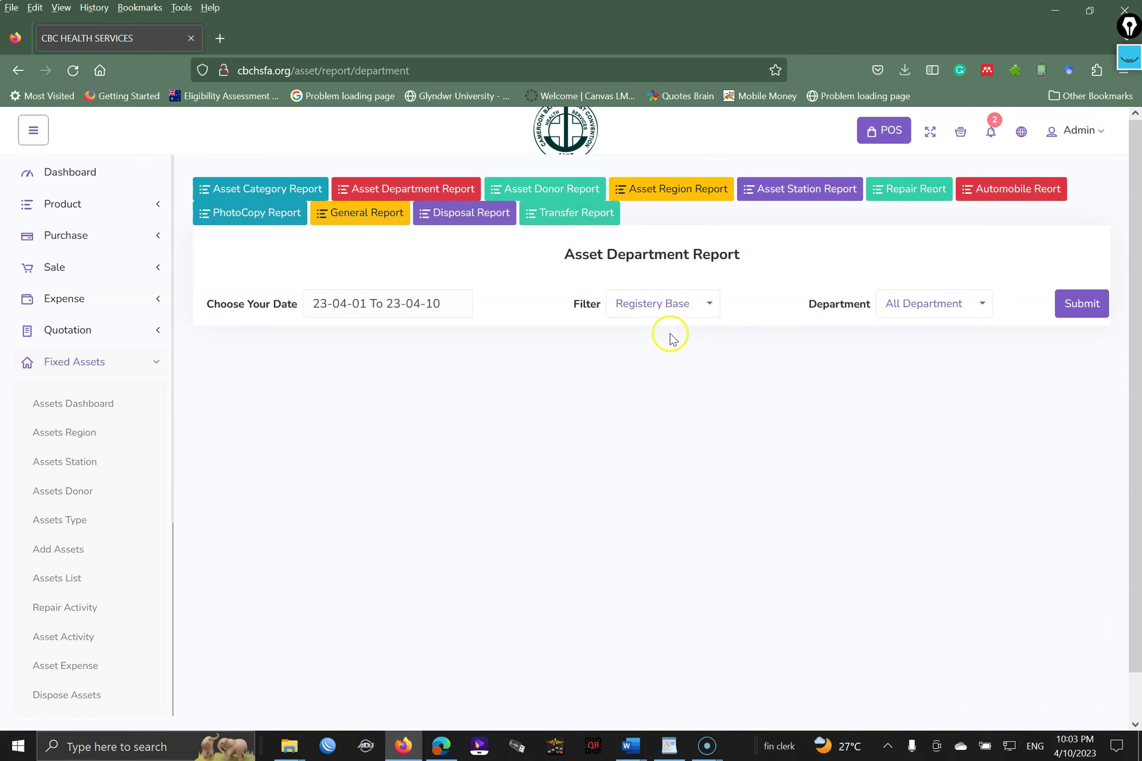
{"action": "left_click", "coordinate": [391, 302]}
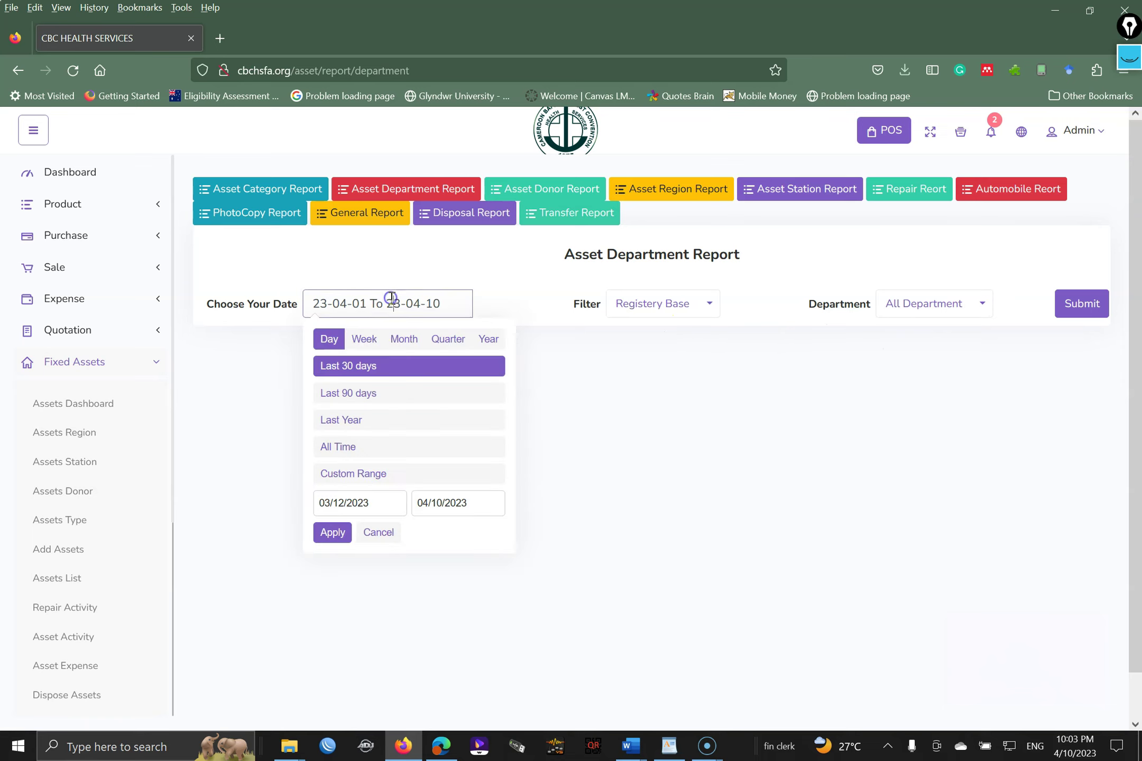
{"action": "left_click", "coordinate": [350, 394]}
{"action": "left_click", "coordinate": [671, 299]}
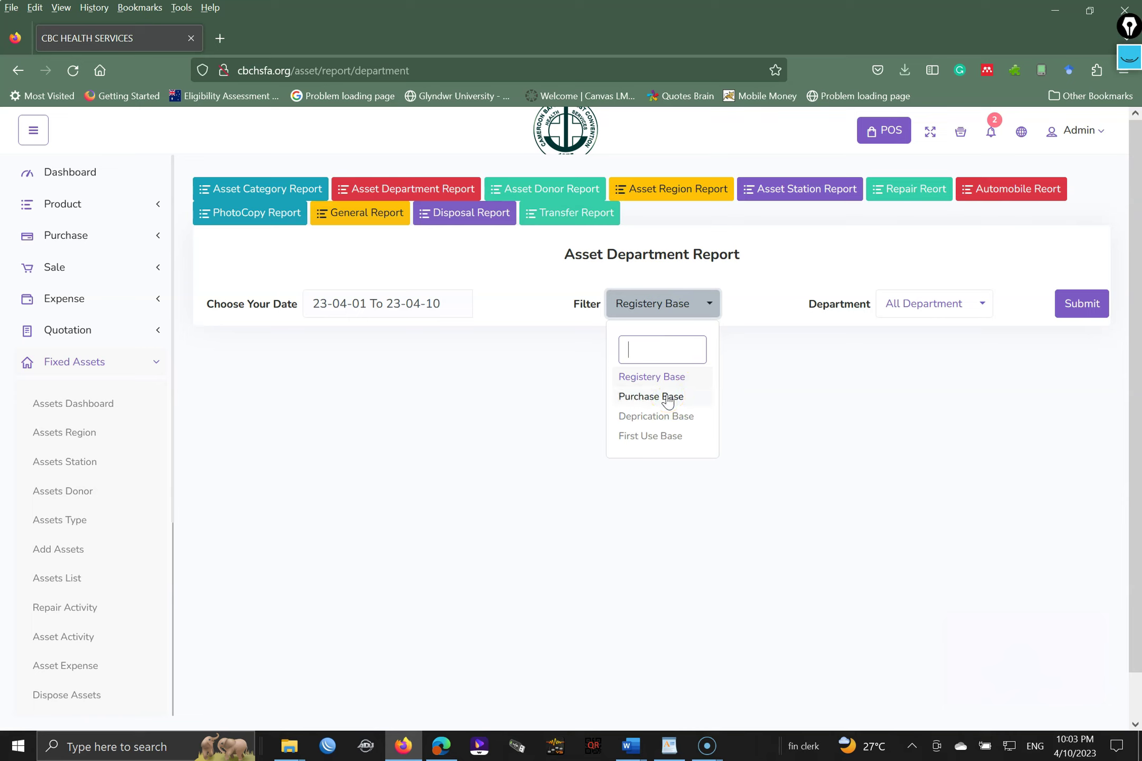
{"action": "left_click", "coordinate": [677, 421]}
{"action": "left_click", "coordinate": [672, 398]}
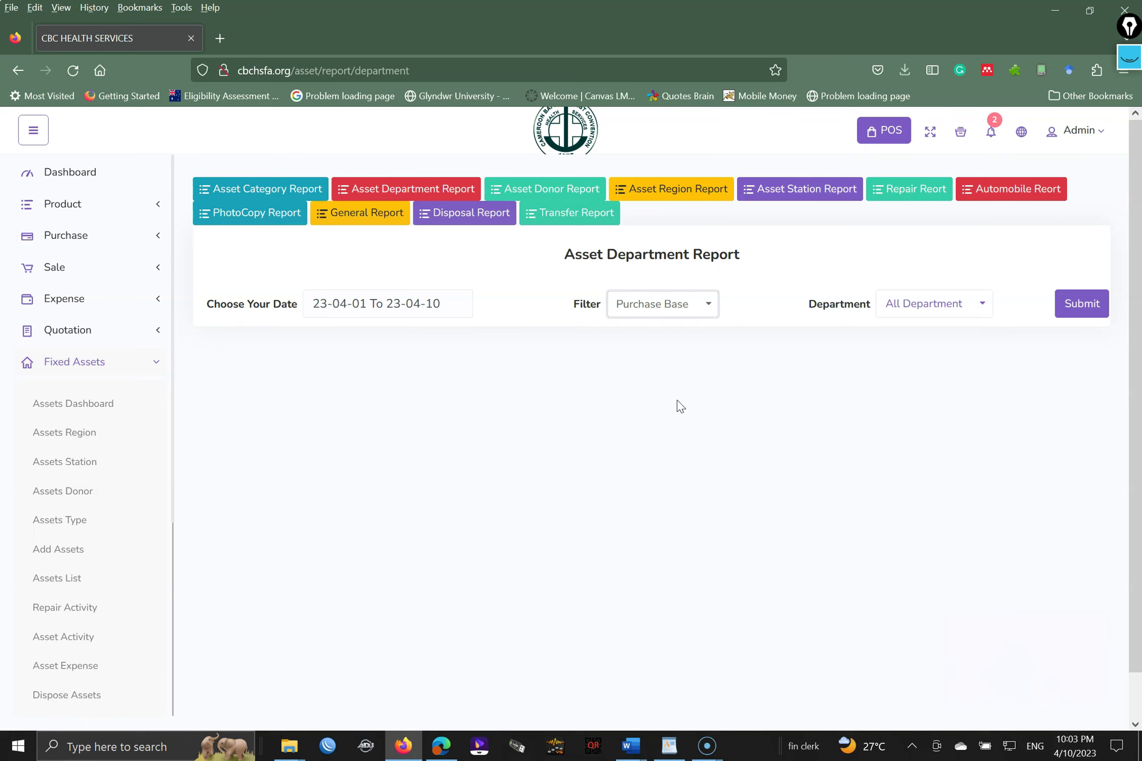
{"action": "left_click", "coordinate": [1081, 309]}
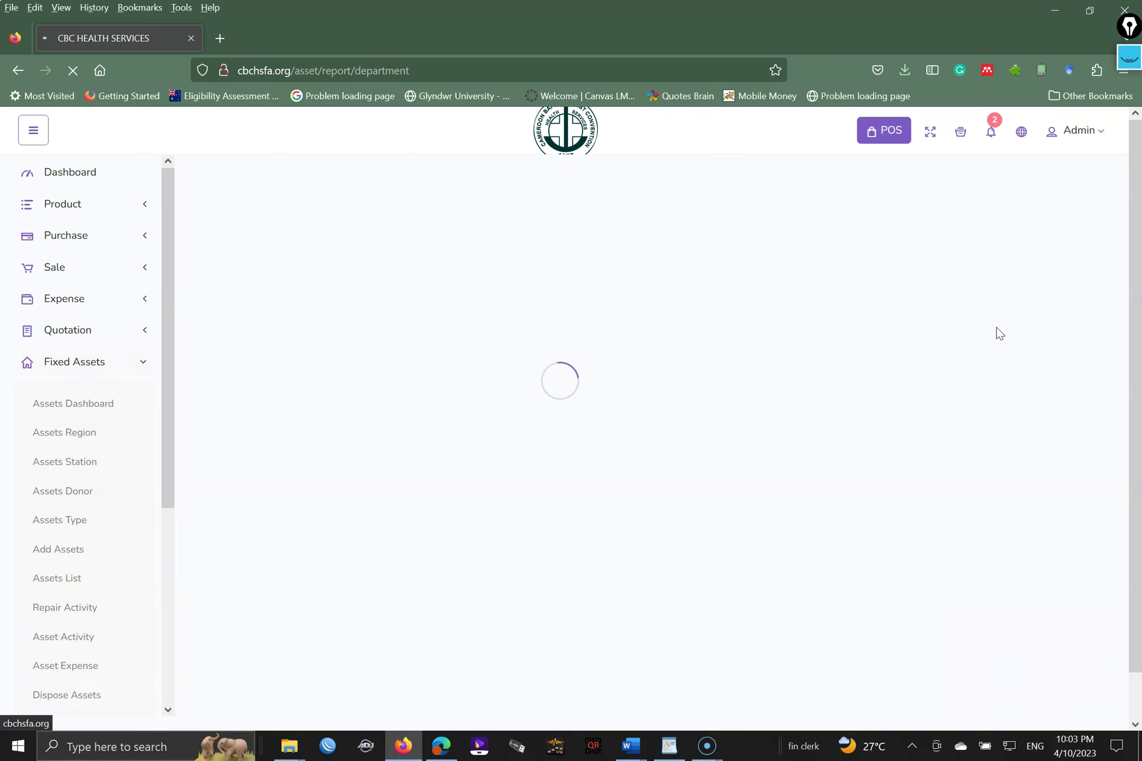
{"action": "left_click_drag", "start_coordinate": [1139, 267], "coordinate": [1033, 370]}
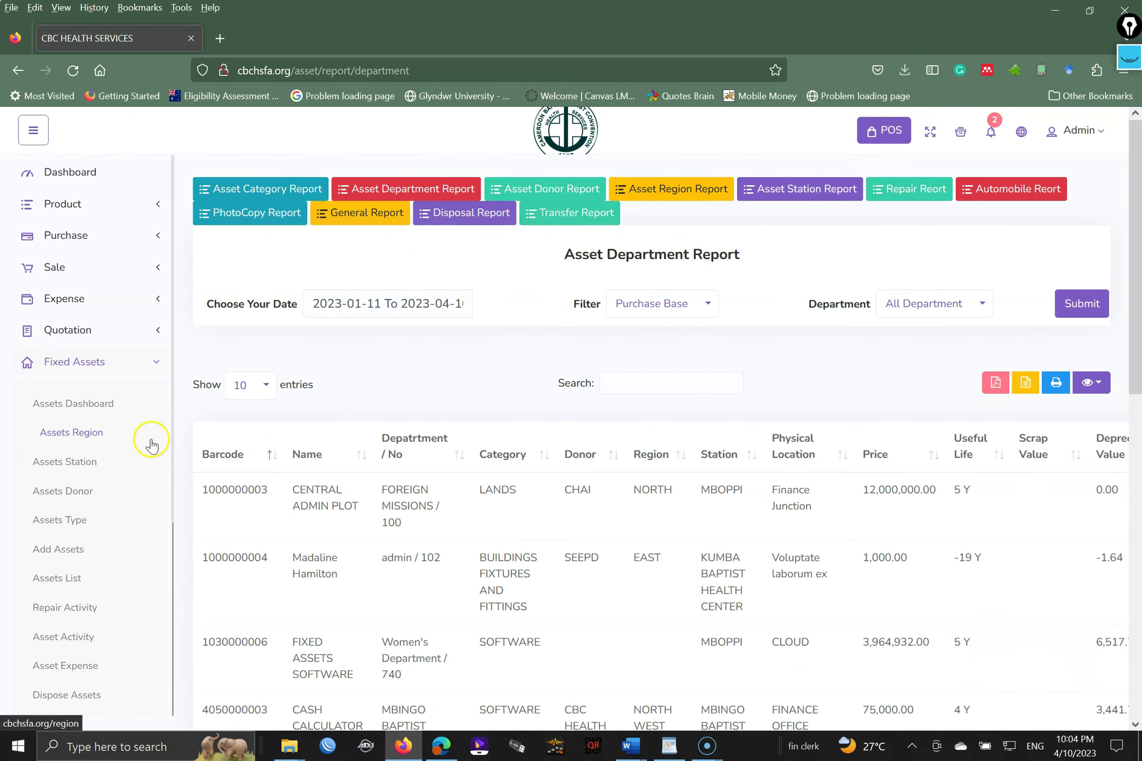
{"action": "left_click", "coordinate": [245, 397]}
{"action": "left_click", "coordinate": [246, 439]}
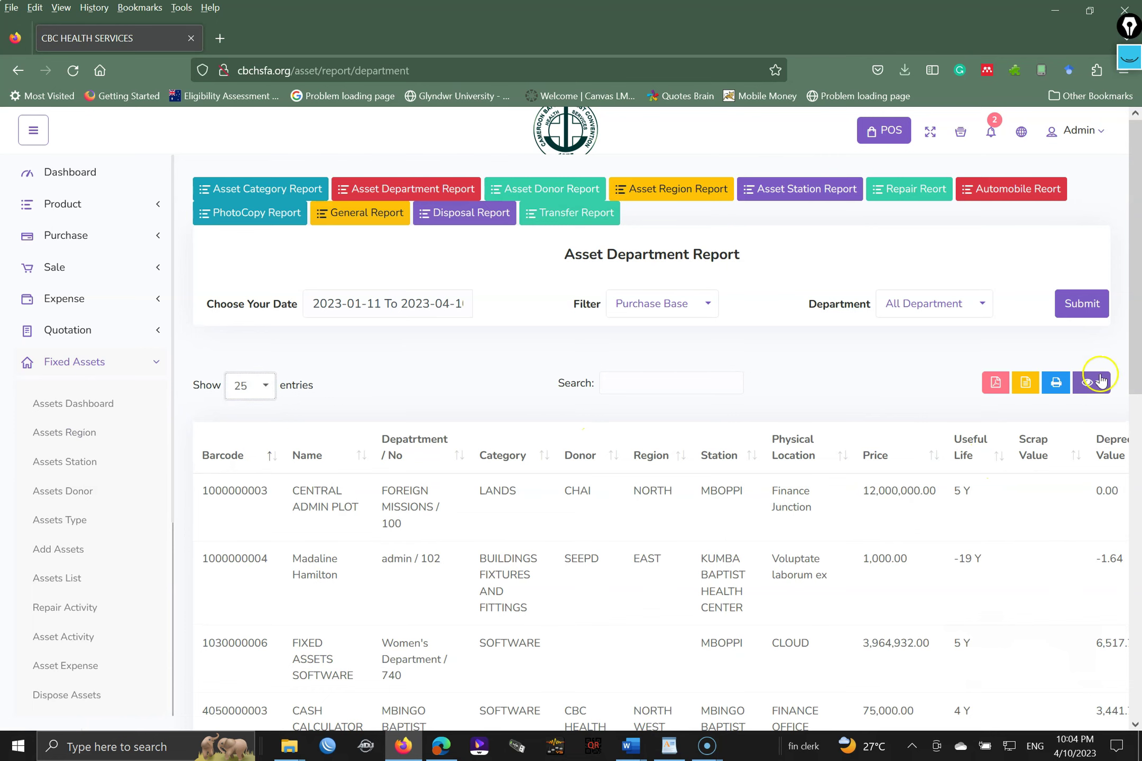
{"action": "scroll", "coordinate": [1135, 338], "scroll_direction": "down", "scroll_amount": 2}
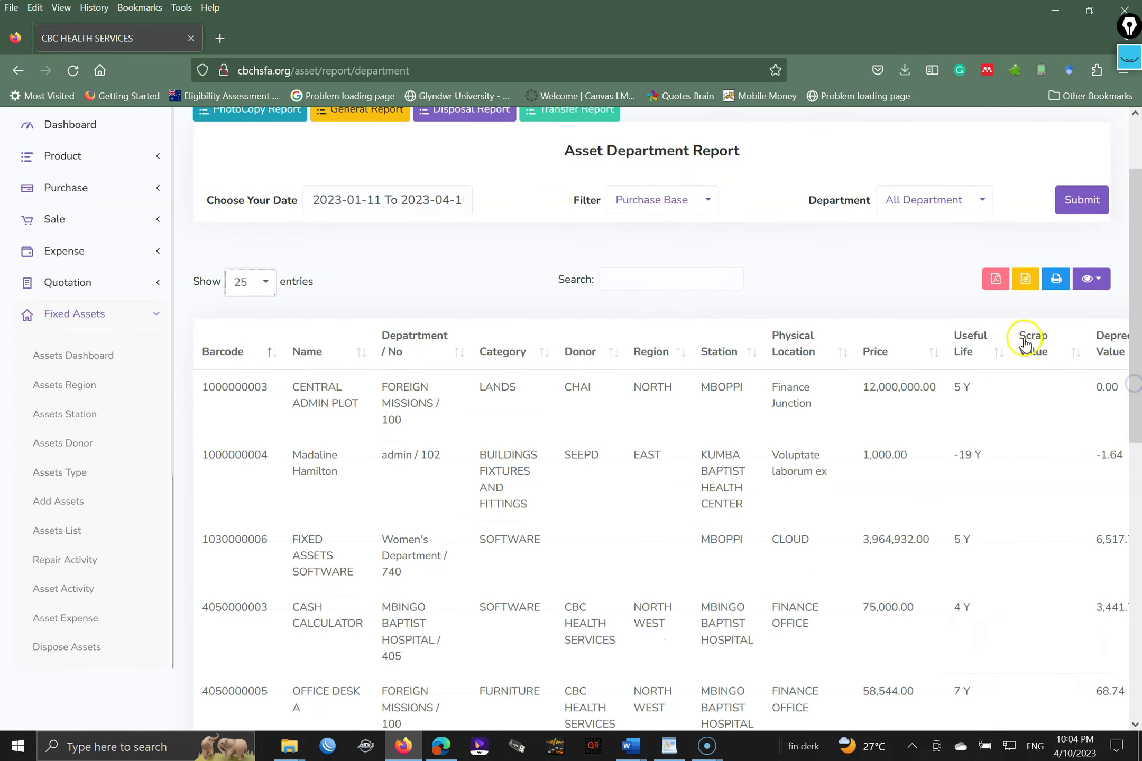
{"action": "left_click", "coordinate": [993, 280]}
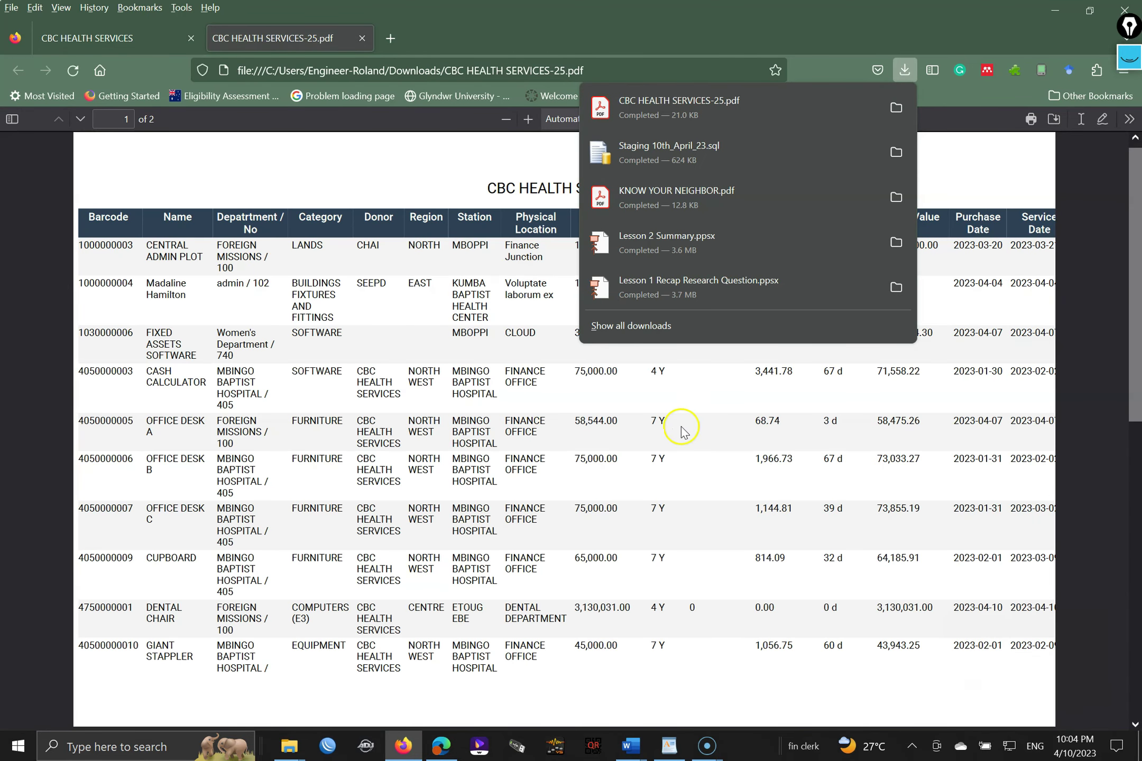
{"action": "left_click", "coordinate": [1134, 288]}
{"action": "left_click_drag", "start_coordinate": [1135, 289], "coordinate": [1138, 412]}
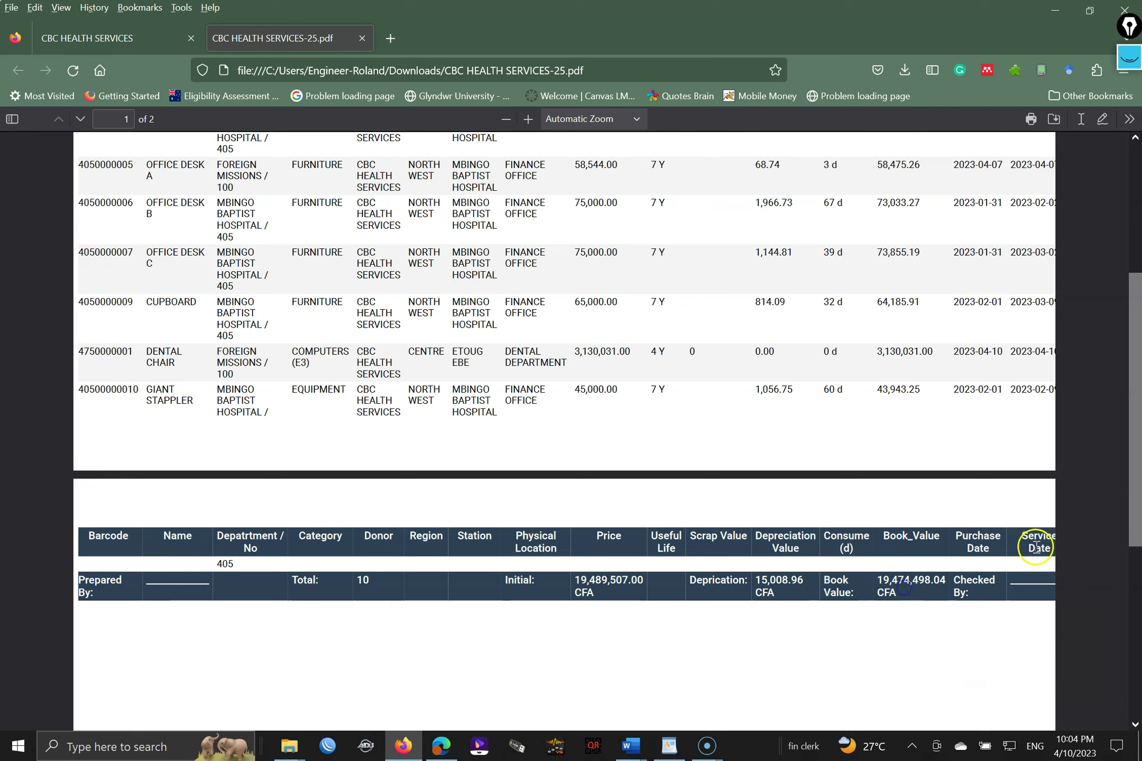
{"action": "left_click_drag", "start_coordinate": [1134, 476], "coordinate": [1092, 318]}
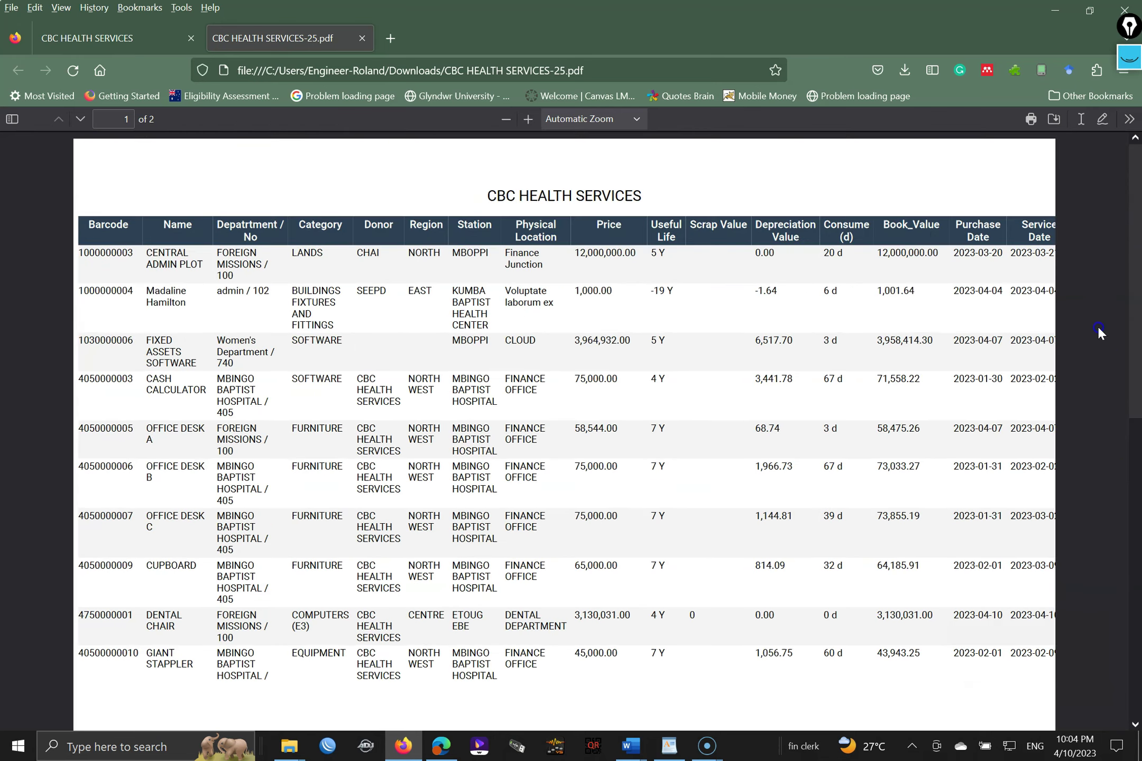
- Rerun the Asset Department Report with the Depriciation Base filter
{"action": "left_click", "coordinate": [122, 39]}
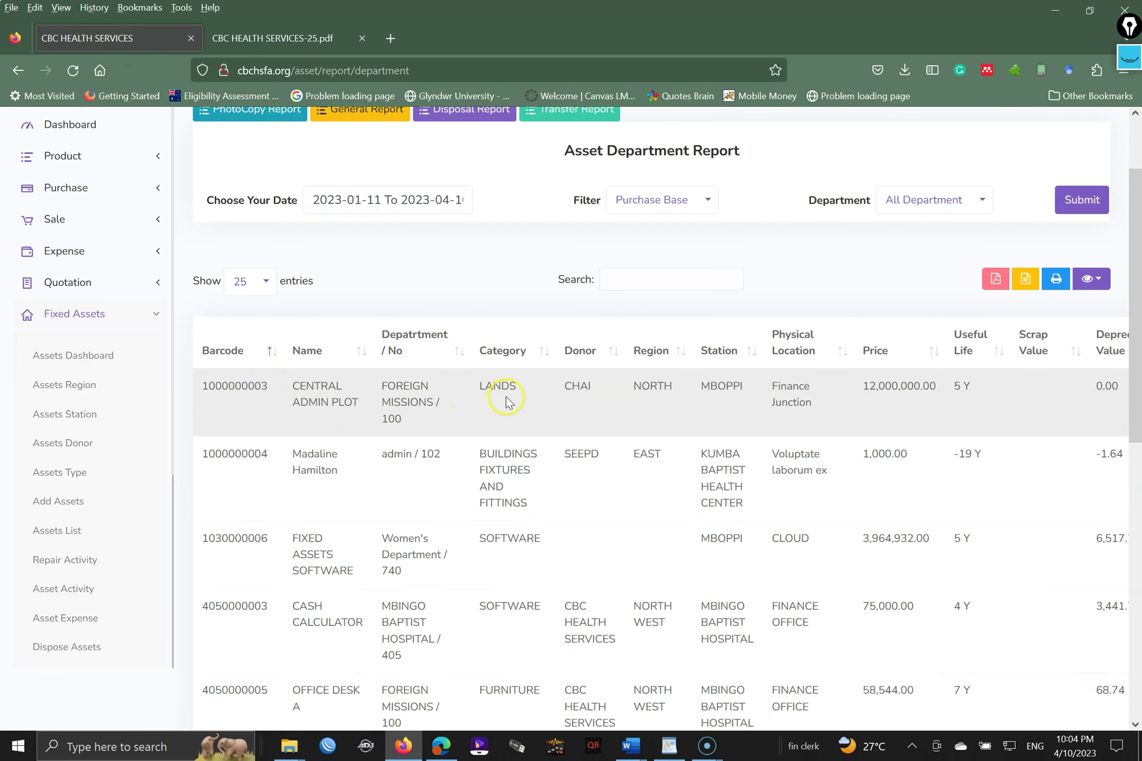
{"action": "left_click", "coordinate": [659, 201]}
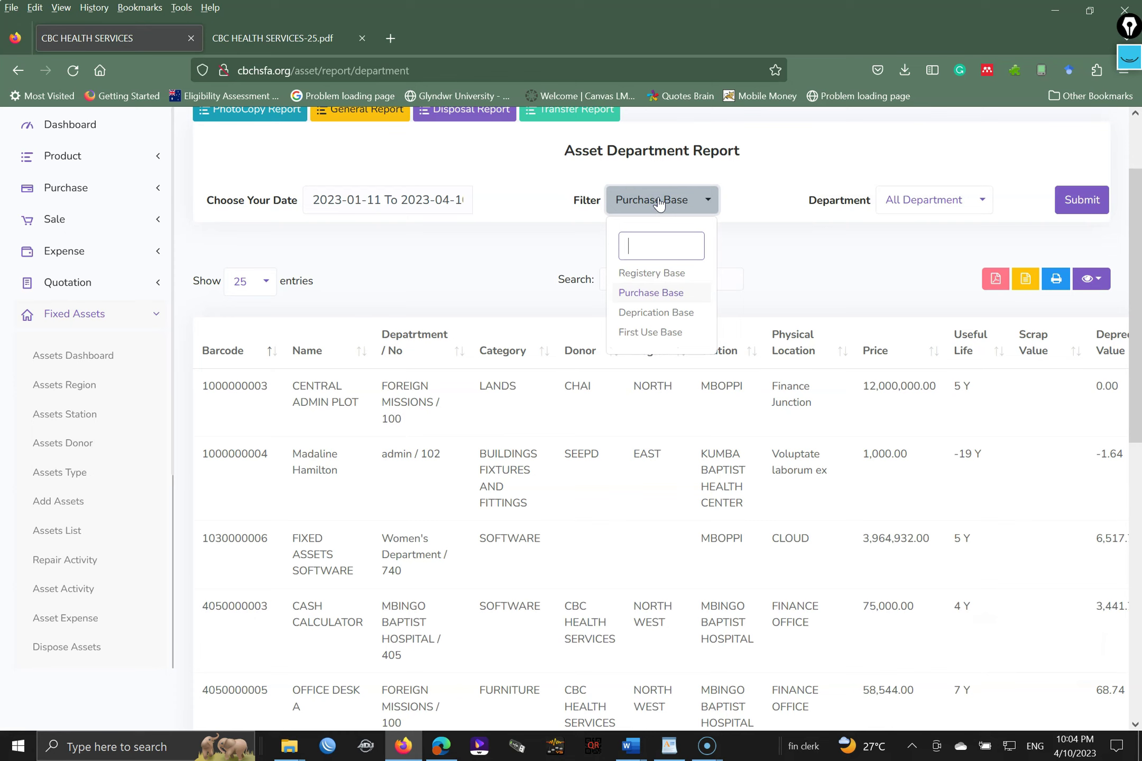
{"action": "left_click", "coordinate": [666, 314]}
{"action": "left_click", "coordinate": [664, 315]}
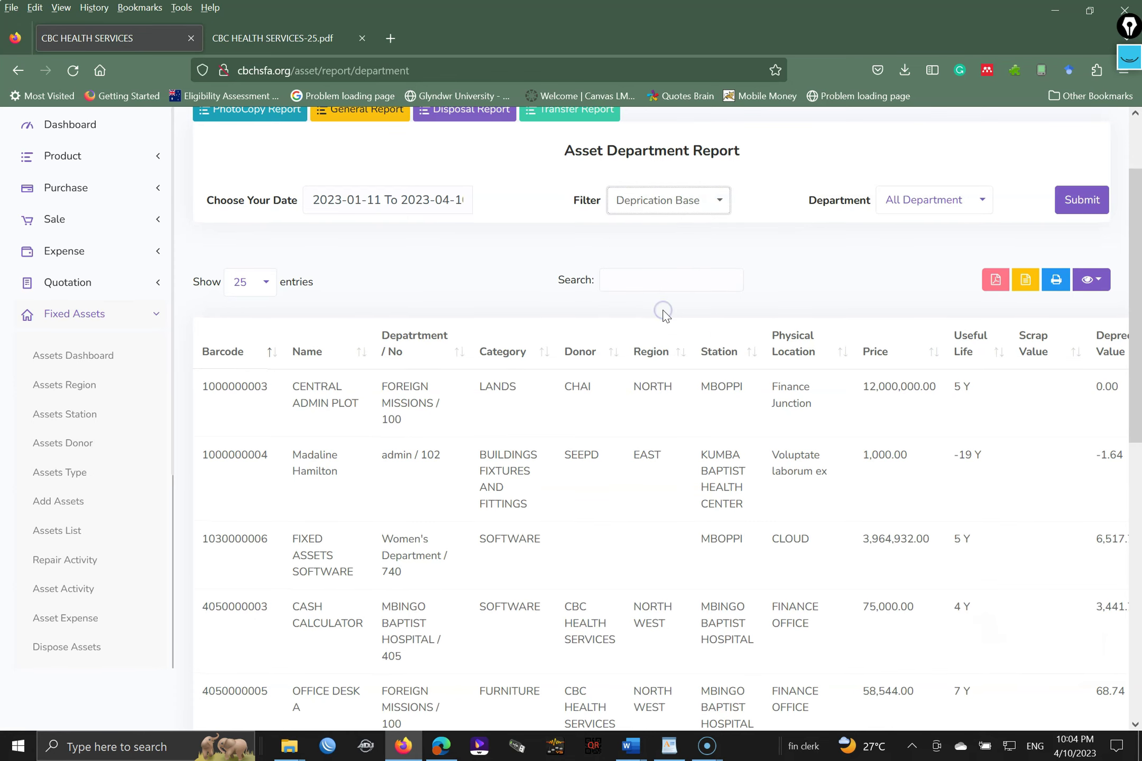
{"action": "left_click", "coordinate": [393, 202]}
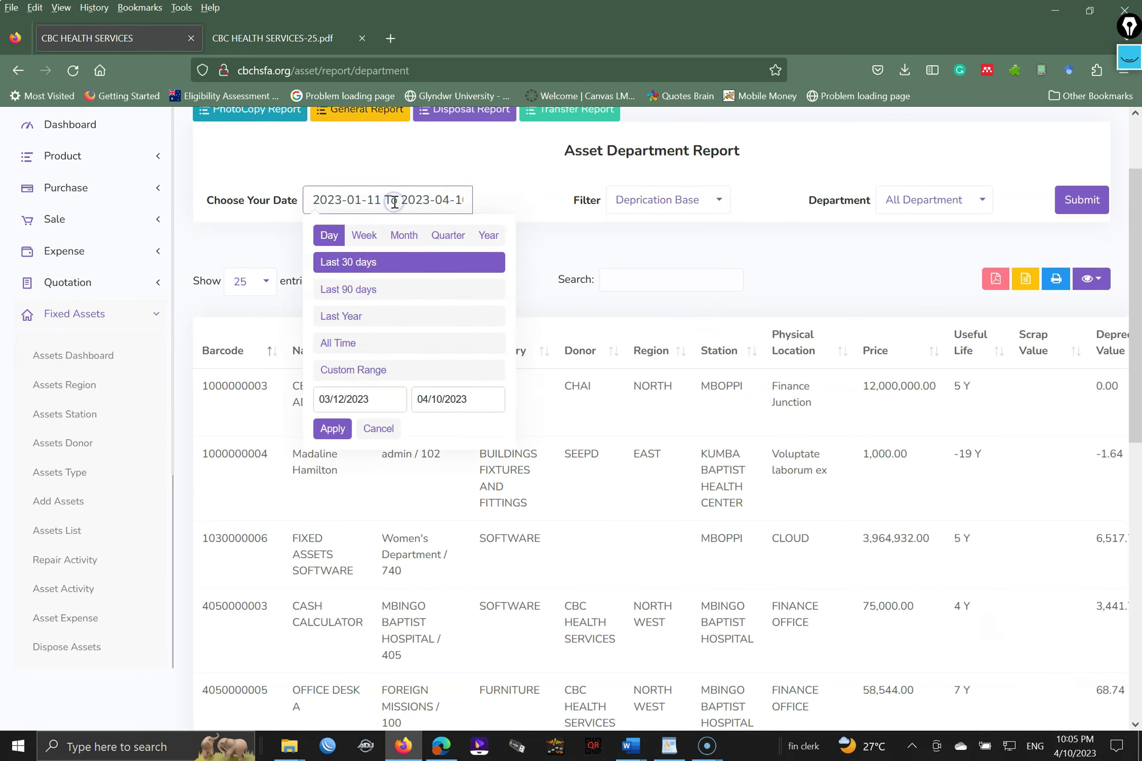
{"action": "left_click", "coordinate": [358, 290]}
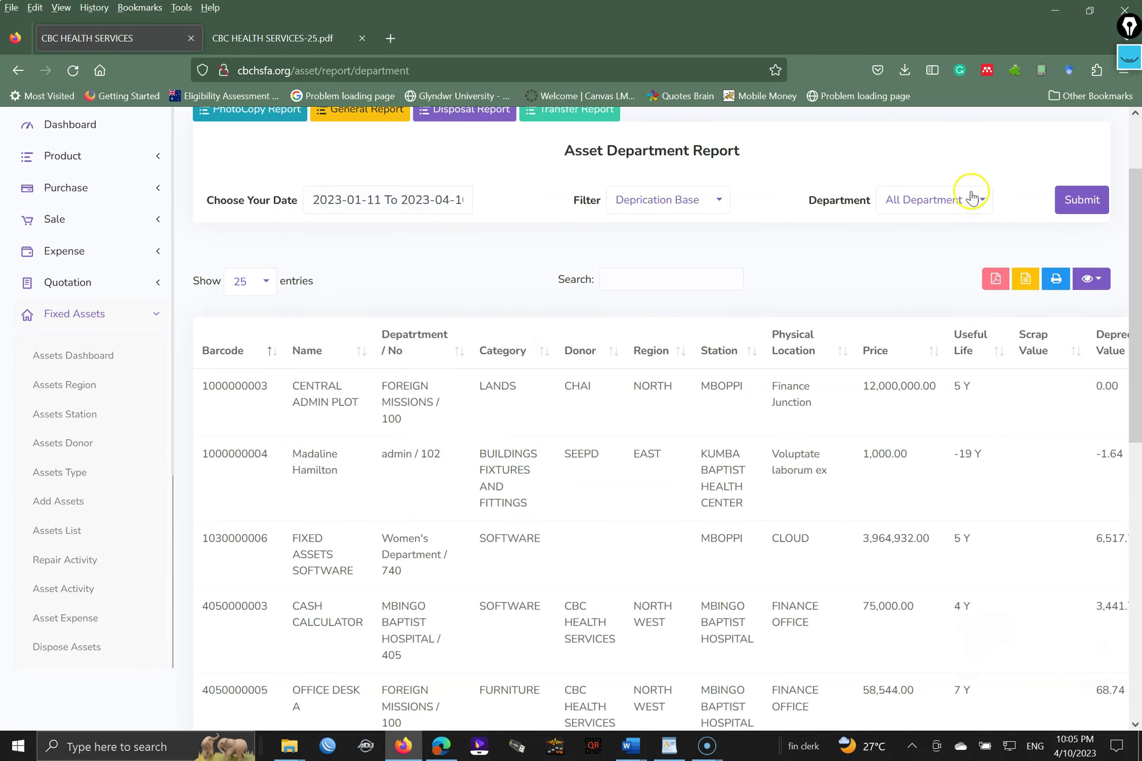
{"action": "left_click", "coordinate": [1059, 199]}
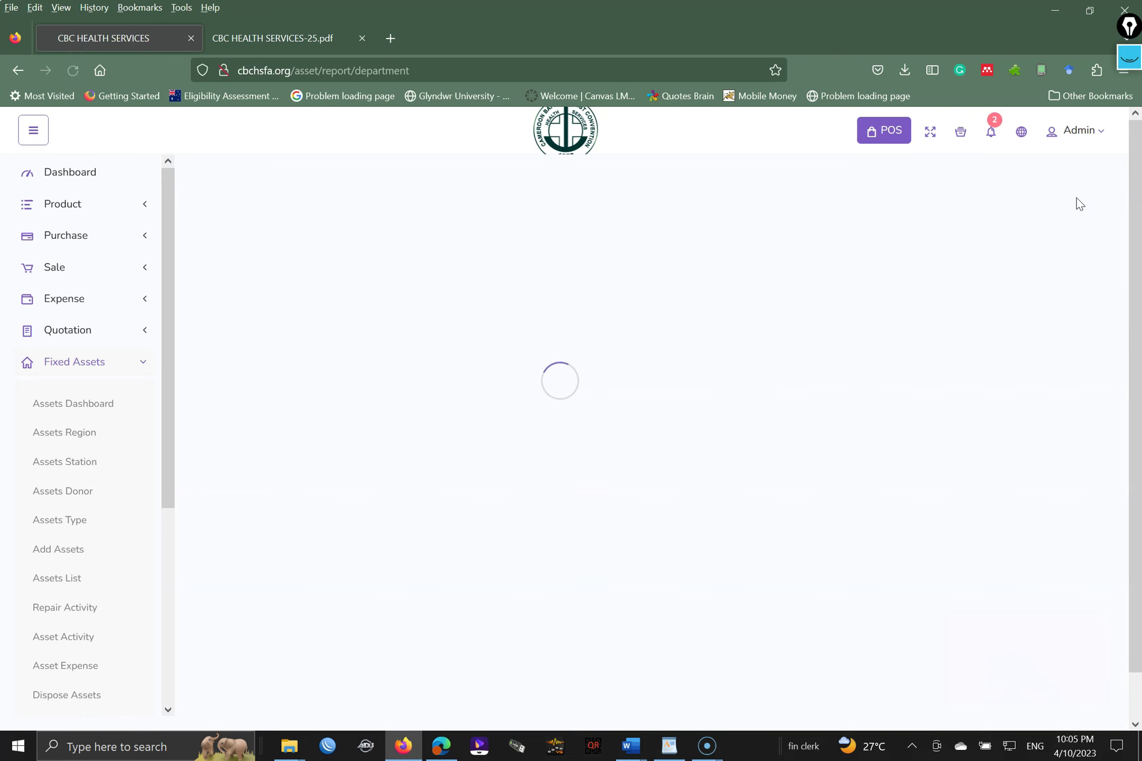
{"action": "left_click", "coordinate": [1136, 258]}
{"action": "scroll", "coordinate": [1122, 368], "scroll_direction": "down", "scroll_amount": 1}
{"action": "left_click_drag", "start_coordinate": [1136, 248], "coordinate": [1137, 553]}
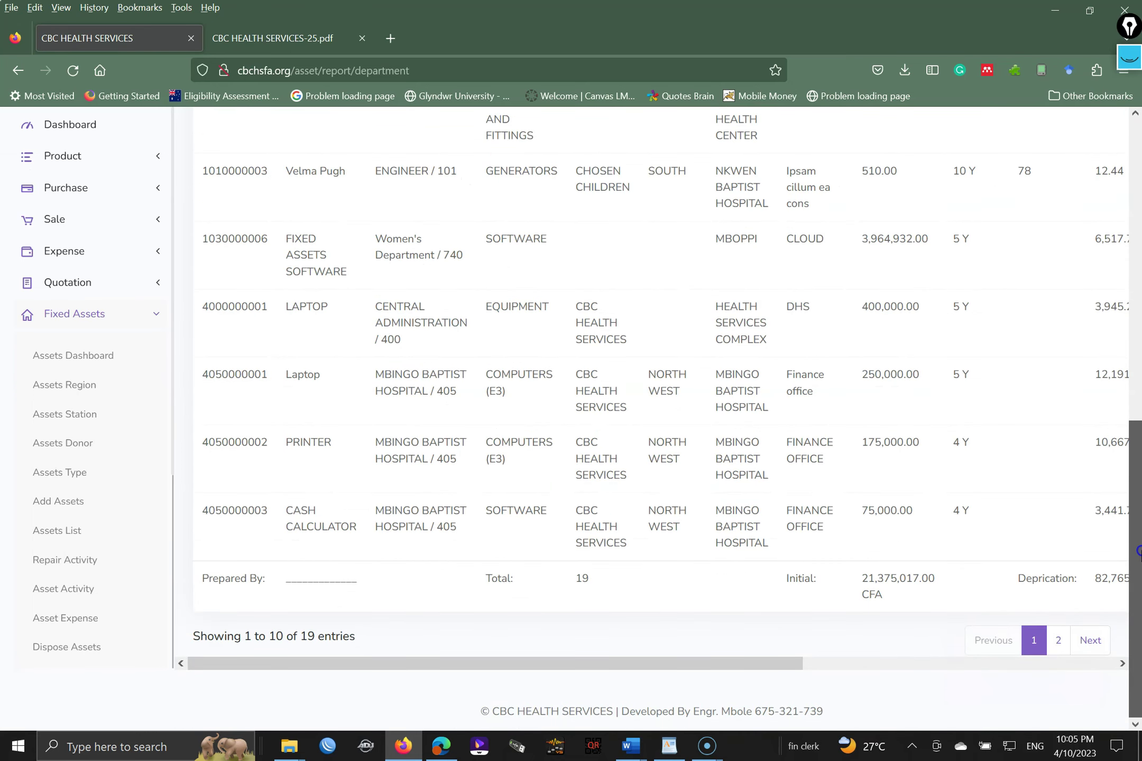
{"action": "scroll", "coordinate": [1110, 502], "scroll_direction": "up", "scroll_amount": 10}
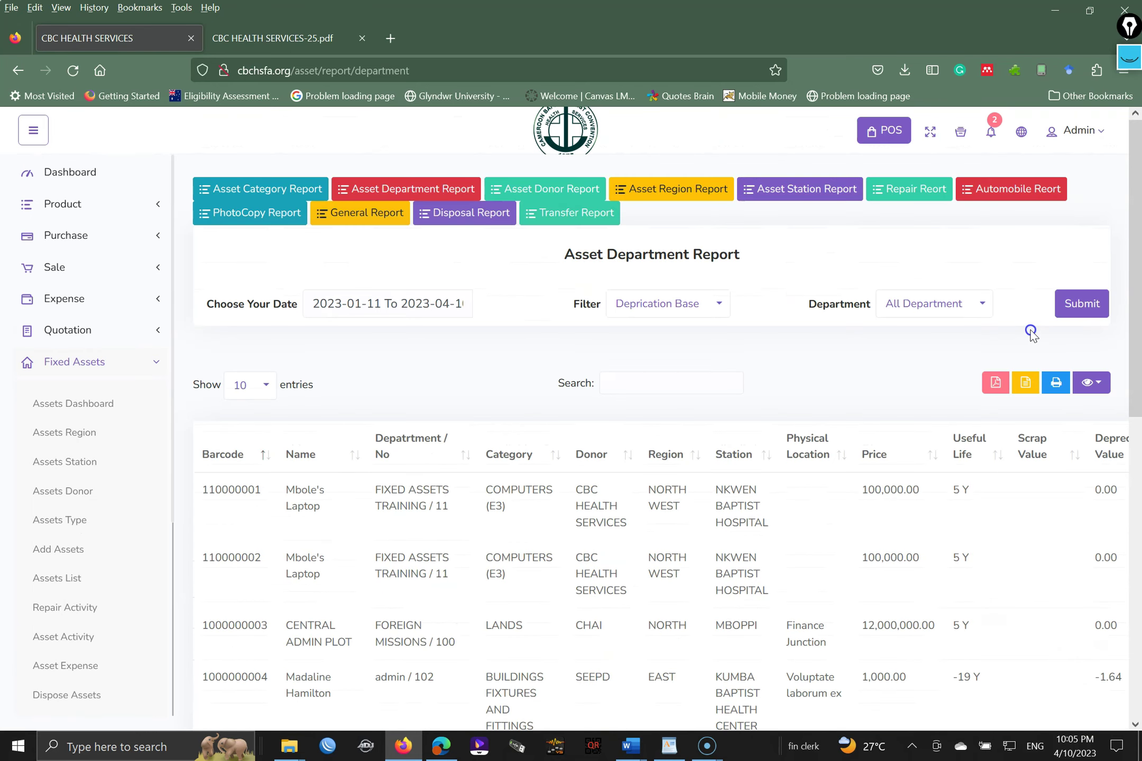
- Show 25 entries and hide the Service Date, Station, Region and Scrap Value columns
{"action": "left_click", "coordinate": [247, 385]}
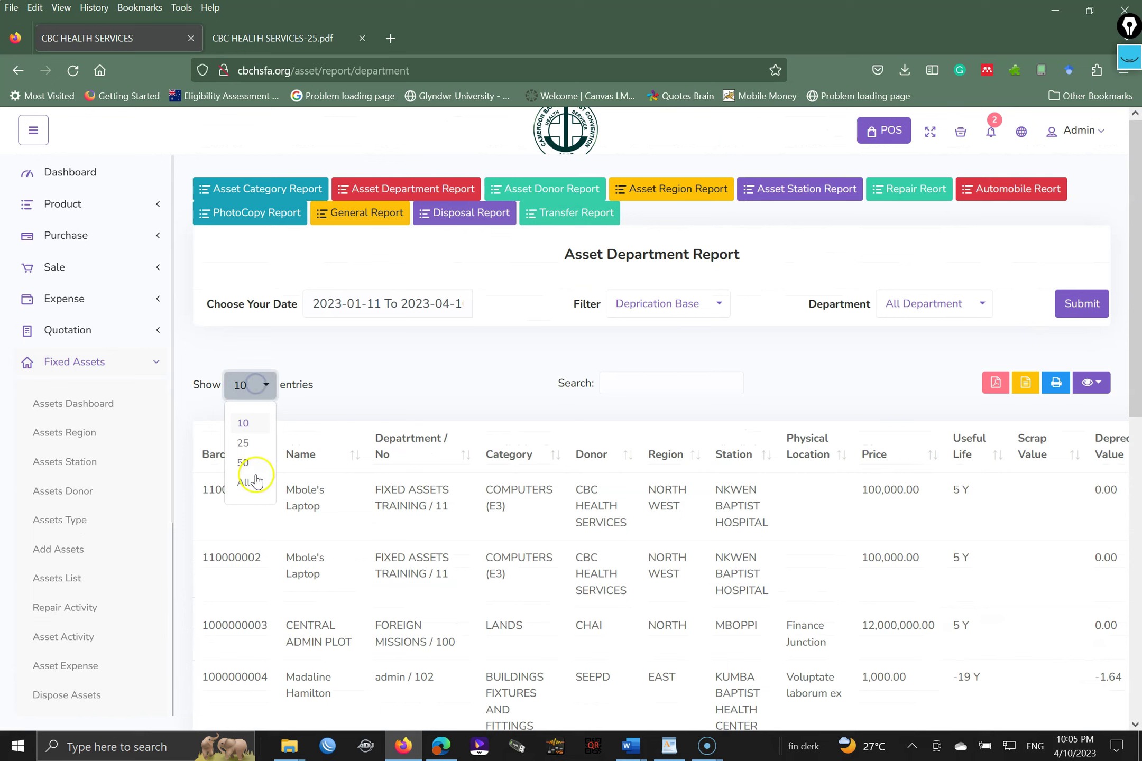
{"action": "left_click", "coordinate": [243, 442]}
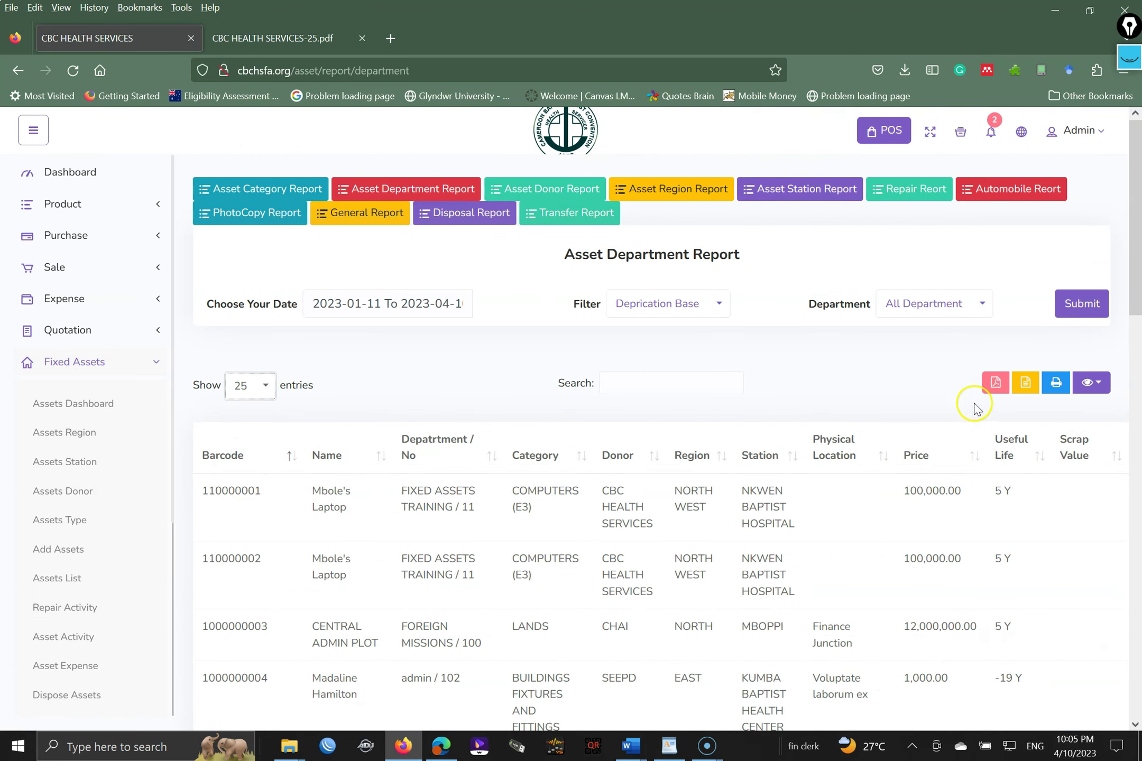
{"action": "left_click", "coordinate": [996, 387]}
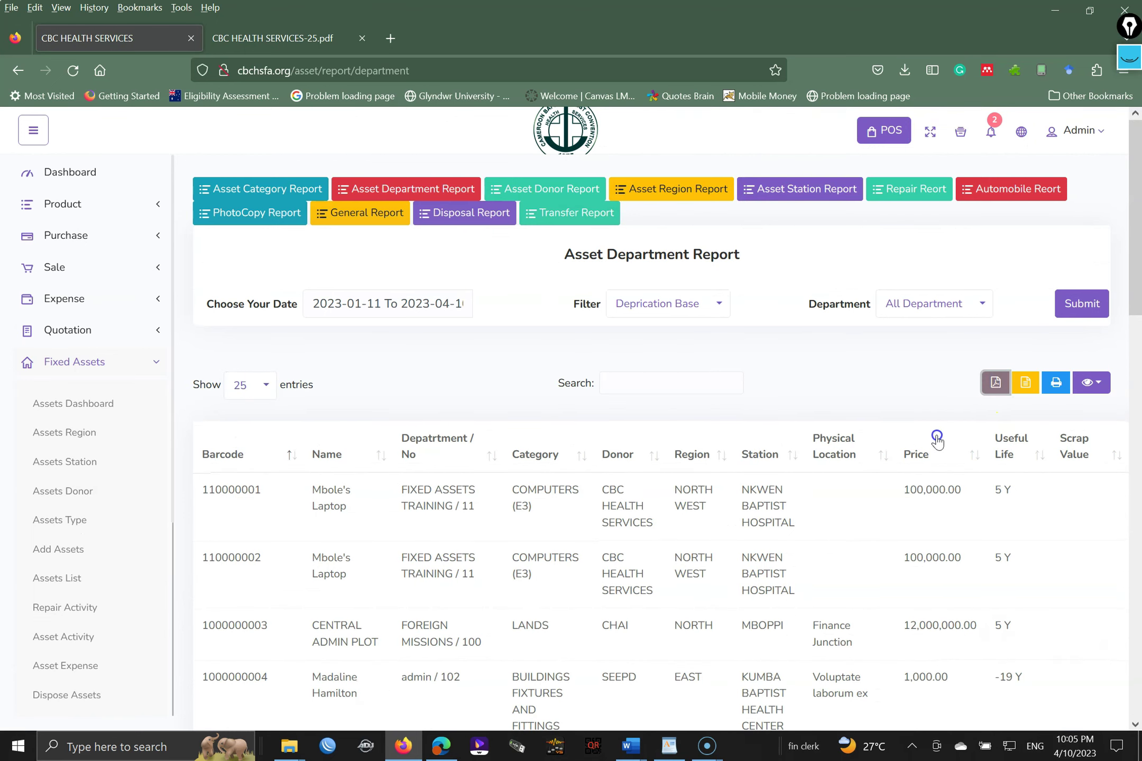
{"action": "left_click", "coordinate": [806, 464]}
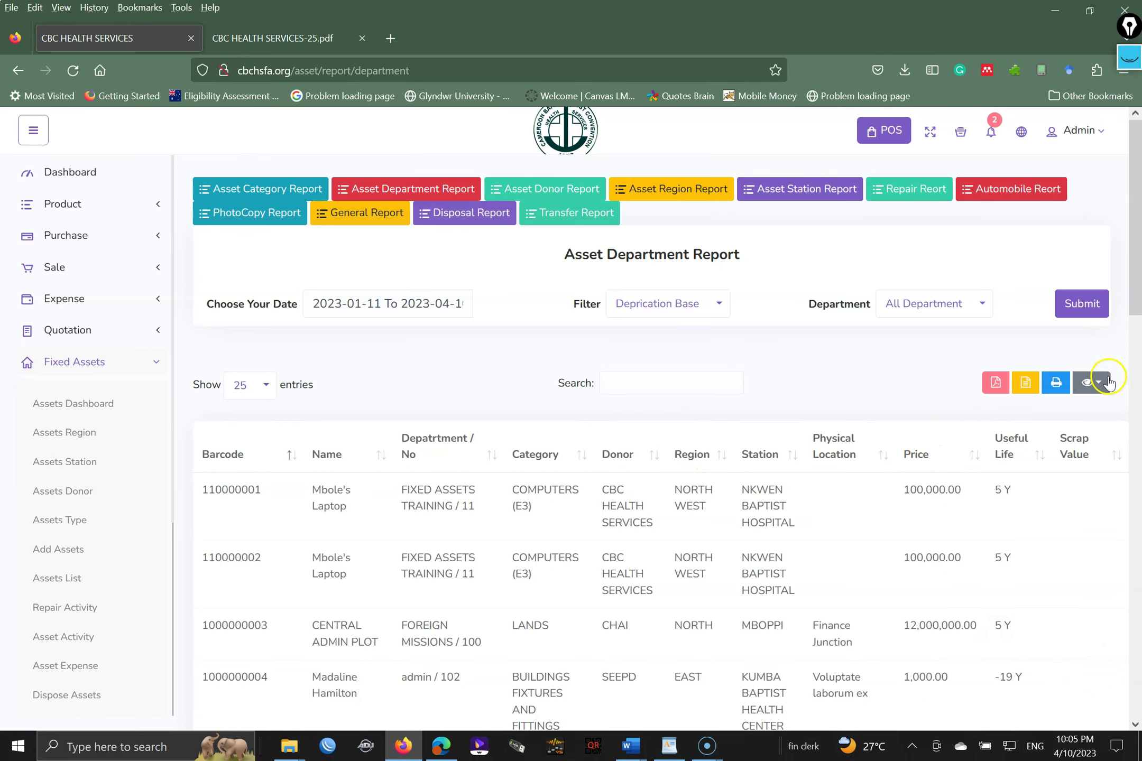
{"action": "left_click", "coordinate": [1105, 383]}
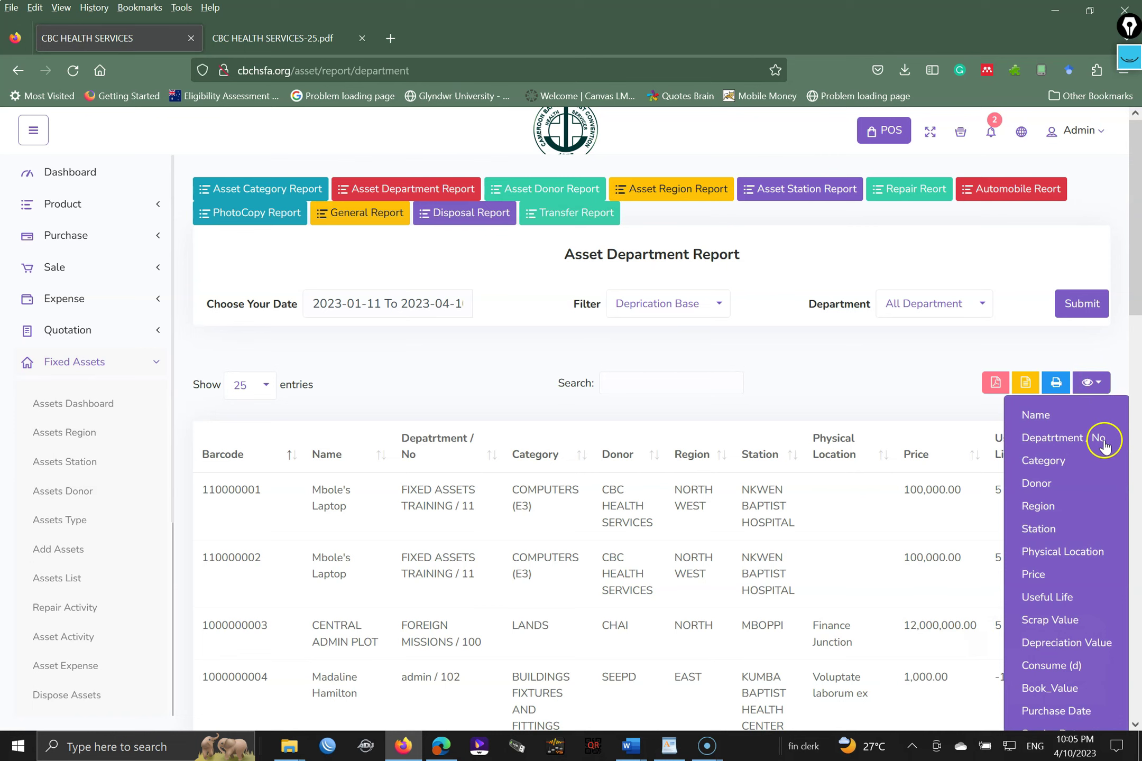
{"action": "left_click_drag", "start_coordinate": [1137, 293], "coordinate": [1134, 365]}
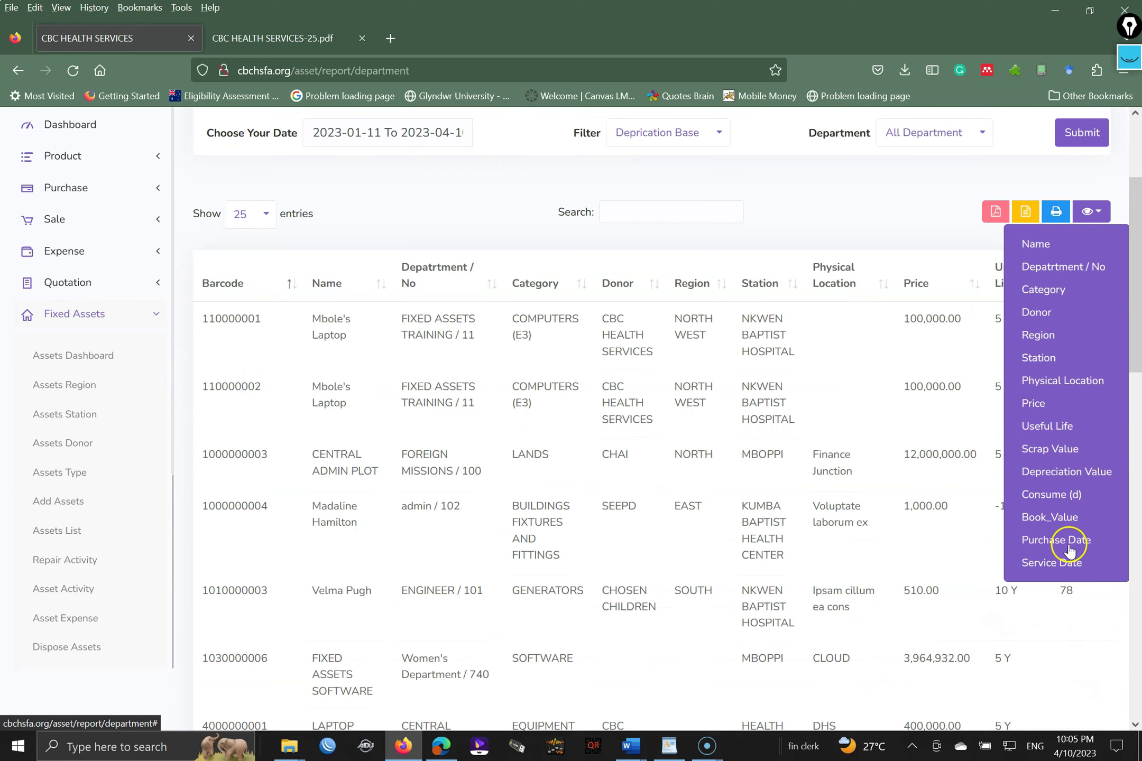
{"action": "left_click", "coordinate": [1052, 564]}
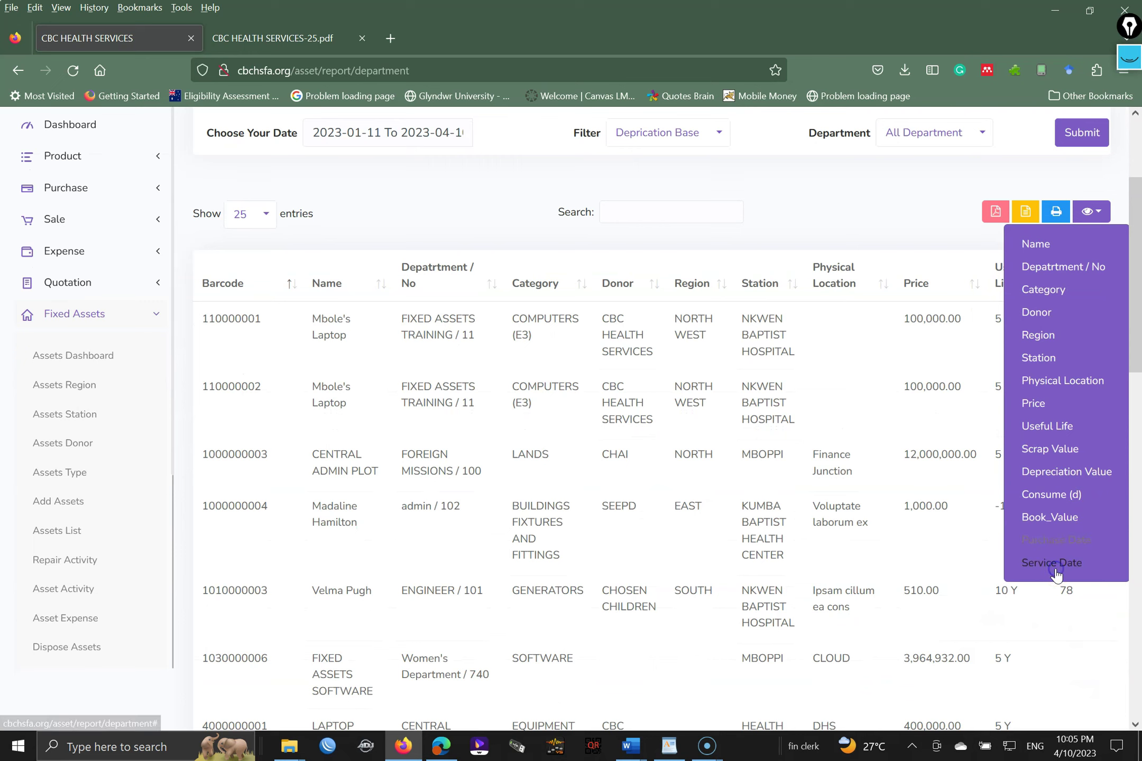
{"action": "left_click", "coordinate": [1039, 358]}
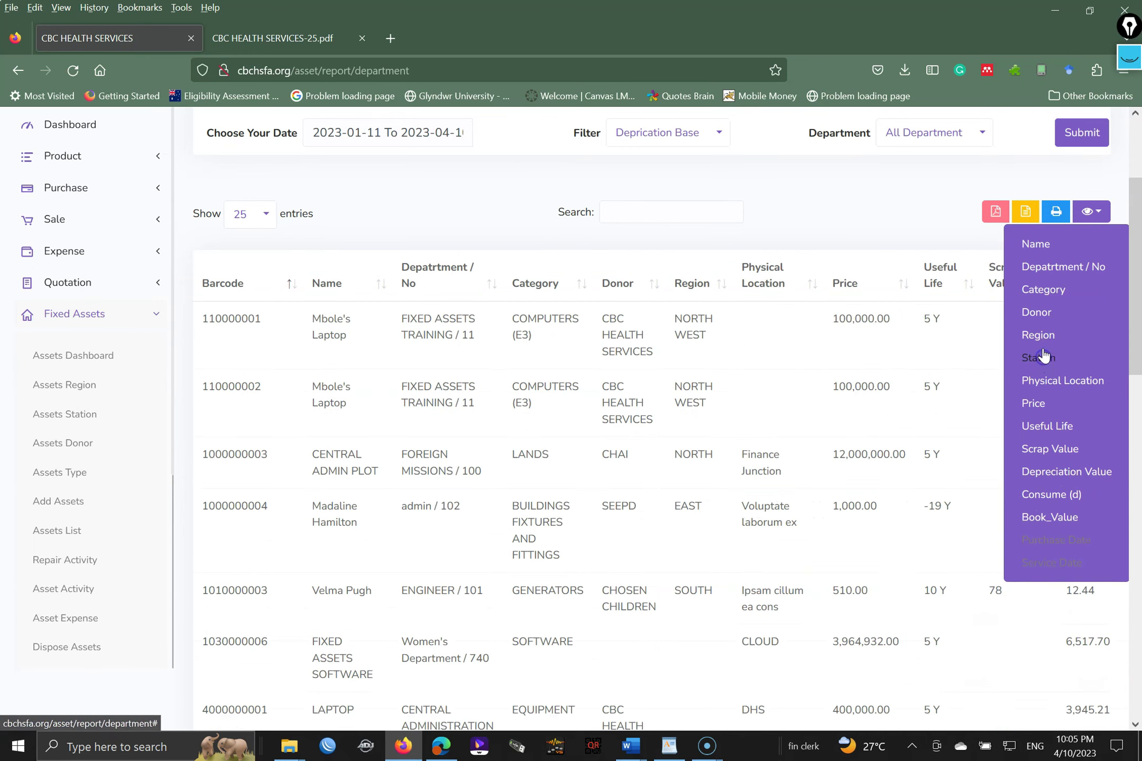
{"action": "left_click", "coordinate": [1041, 342]}
{"action": "left_click", "coordinate": [1037, 316]}
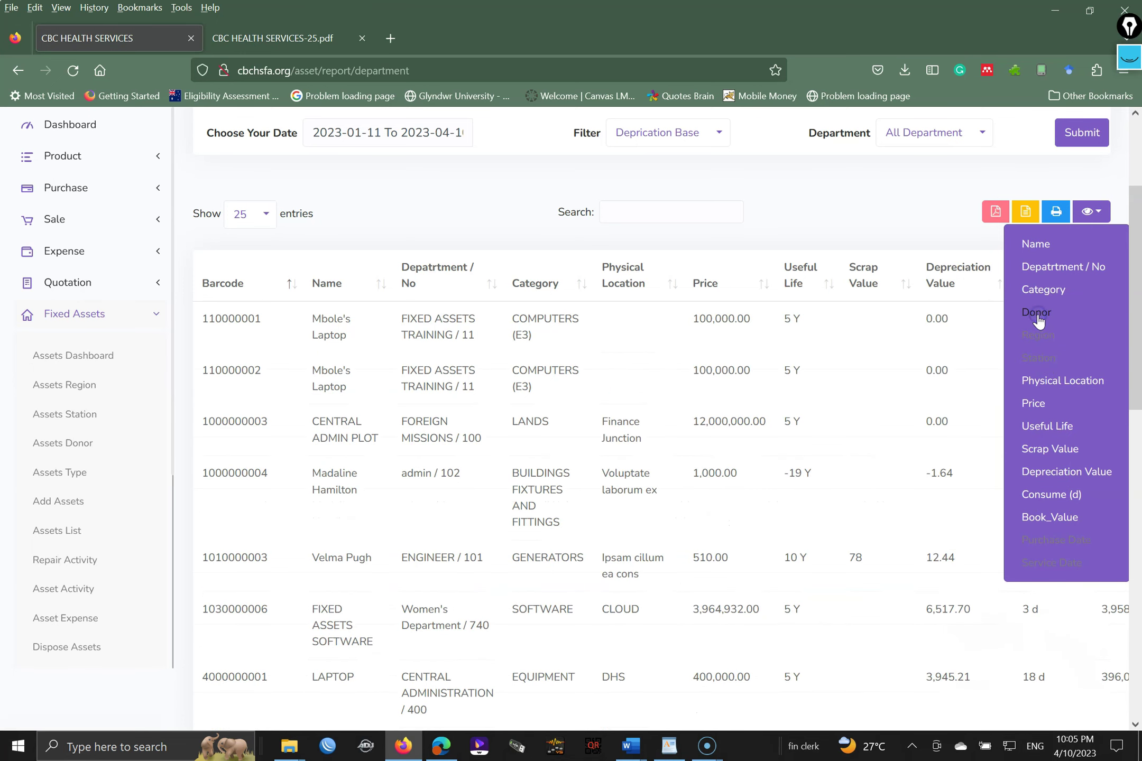
{"action": "left_click", "coordinate": [1037, 312]}
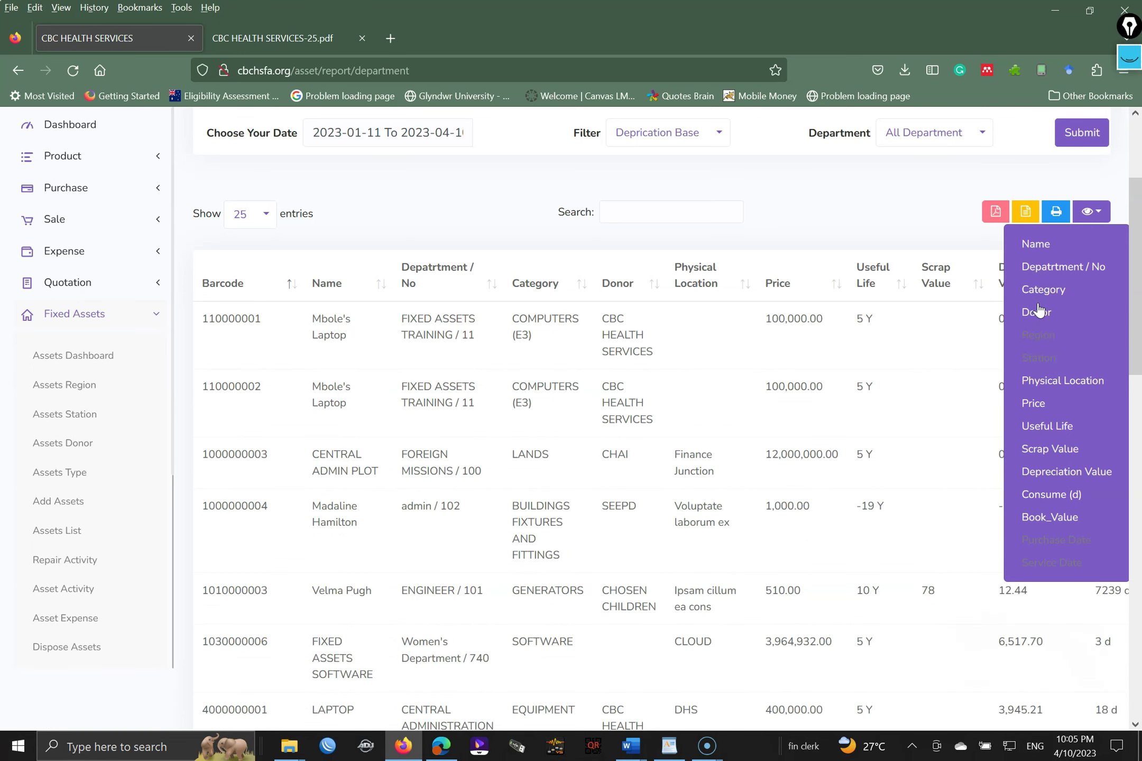
{"action": "left_click", "coordinate": [1065, 451]}
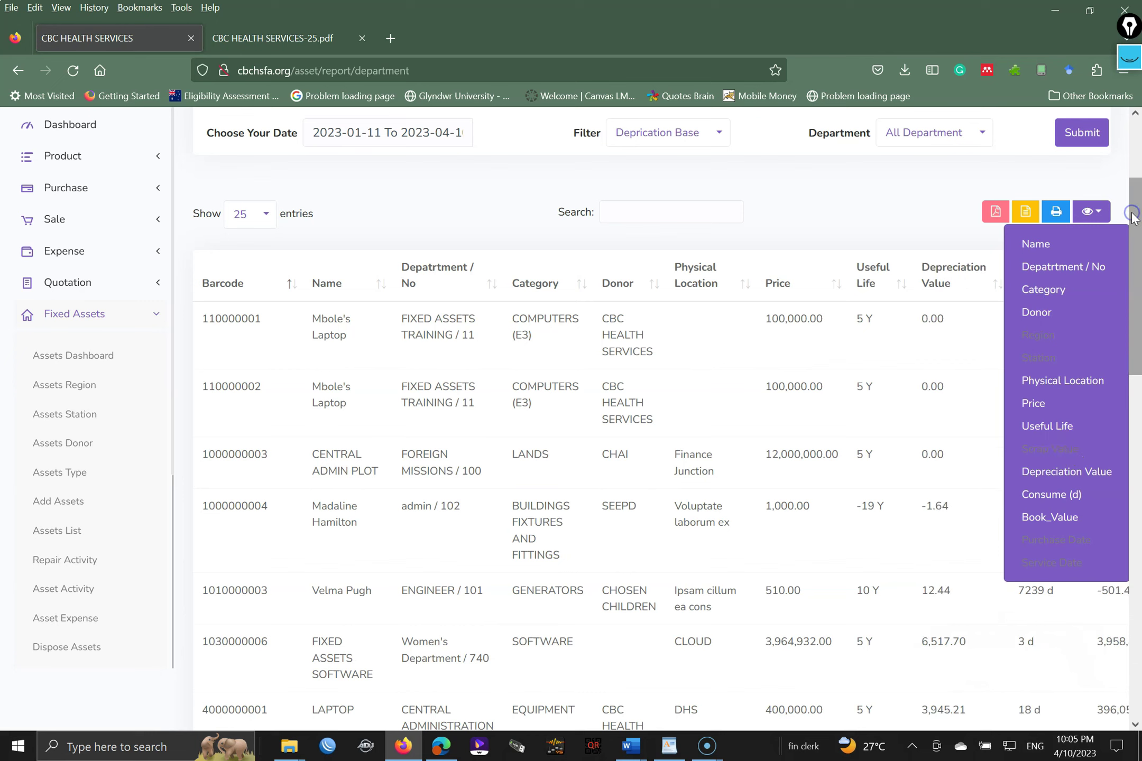
{"action": "left_click", "coordinate": [1091, 211]}
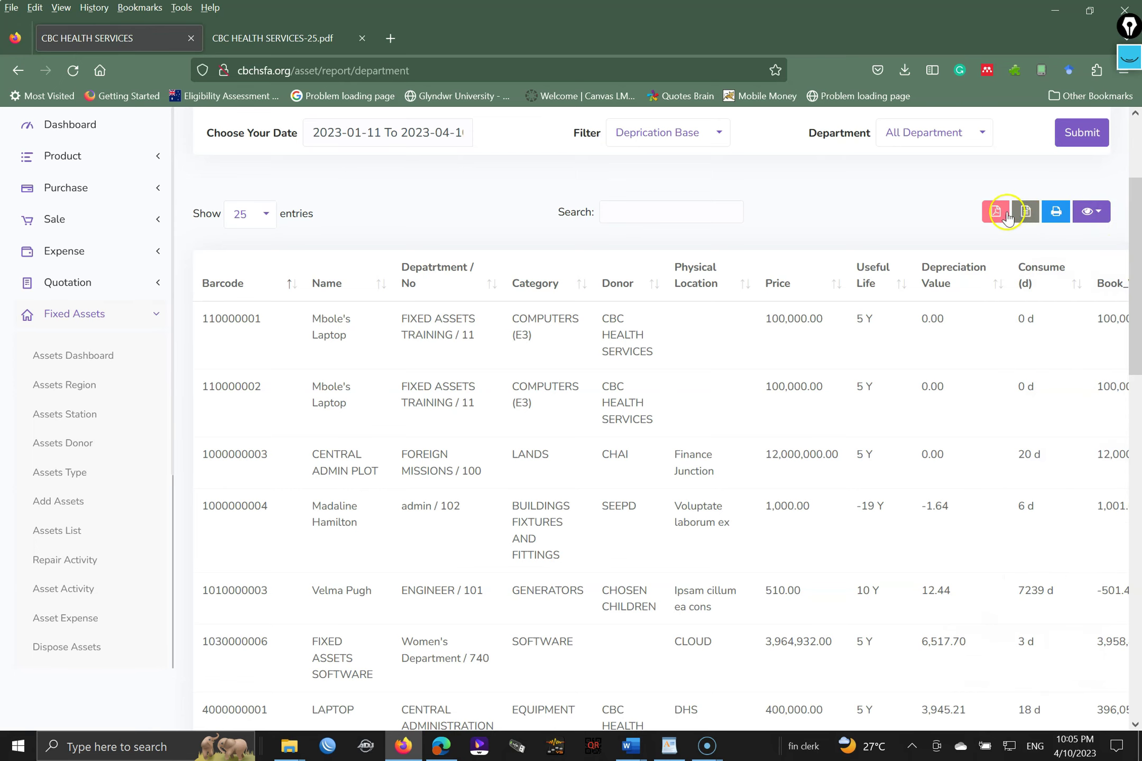
- Export the trimmed department report to PDF
{"action": "left_click", "coordinate": [1030, 215]}
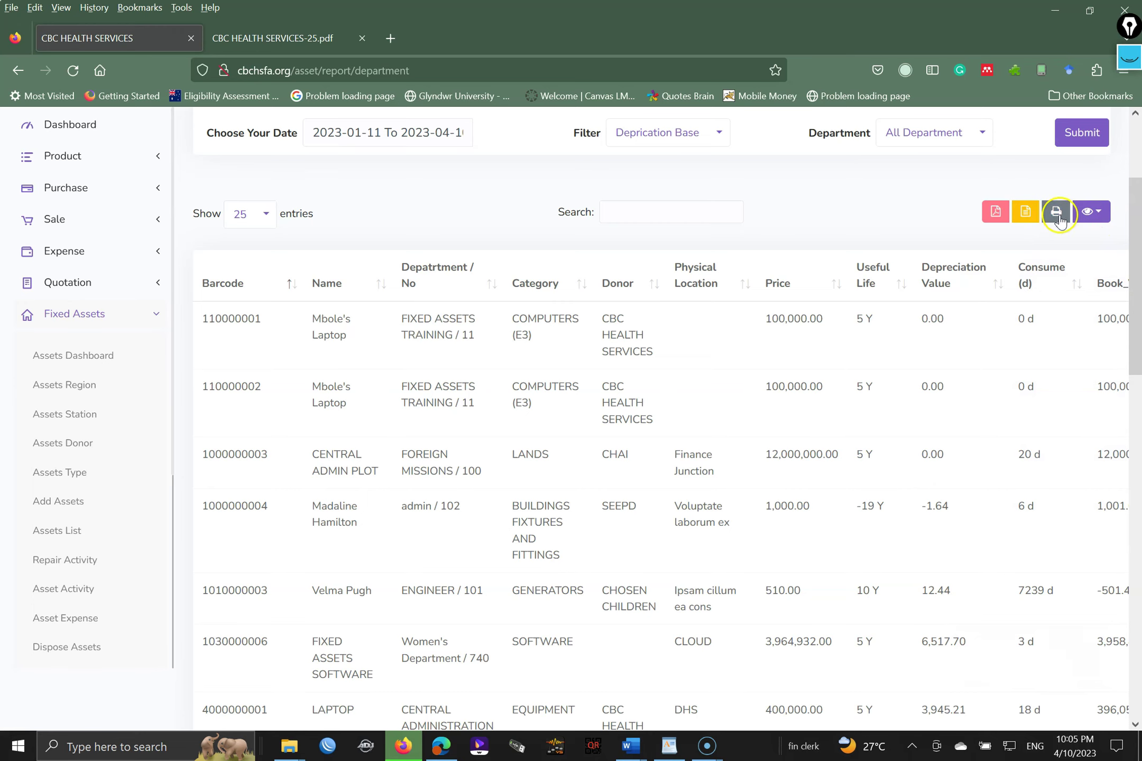
{"action": "left_click", "coordinate": [404, 748]}
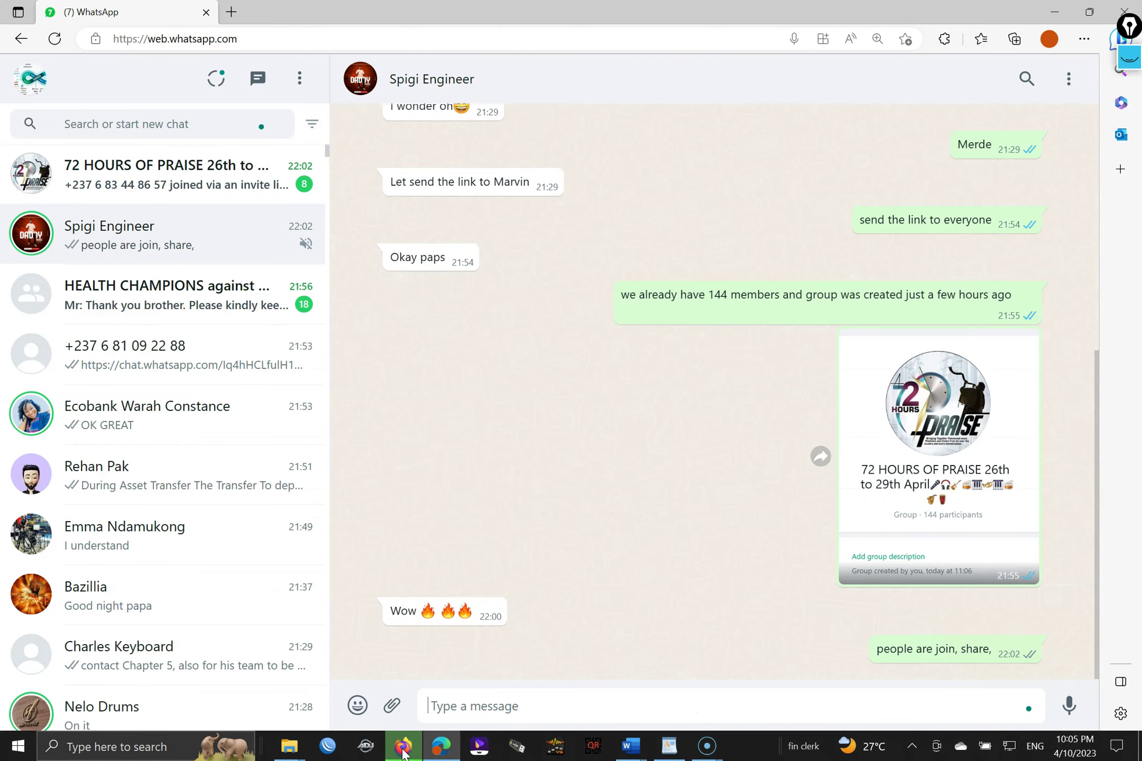
{"action": "left_click", "coordinate": [404, 750]}
- Open CBC HEALTH SERVICES-26.pdf, check its 82,765.53 CFA depreciation total, and return to the report
{"action": "left_click", "coordinate": [449, 724]}
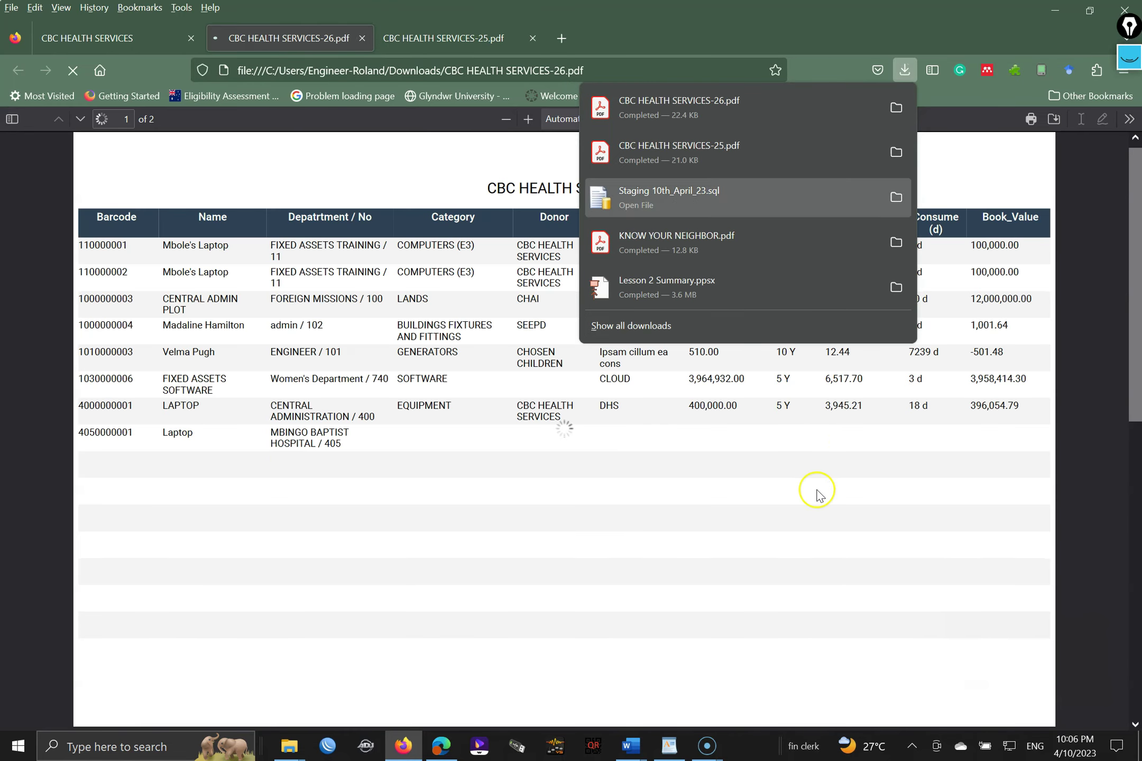
{"action": "left_click", "coordinate": [817, 493]}
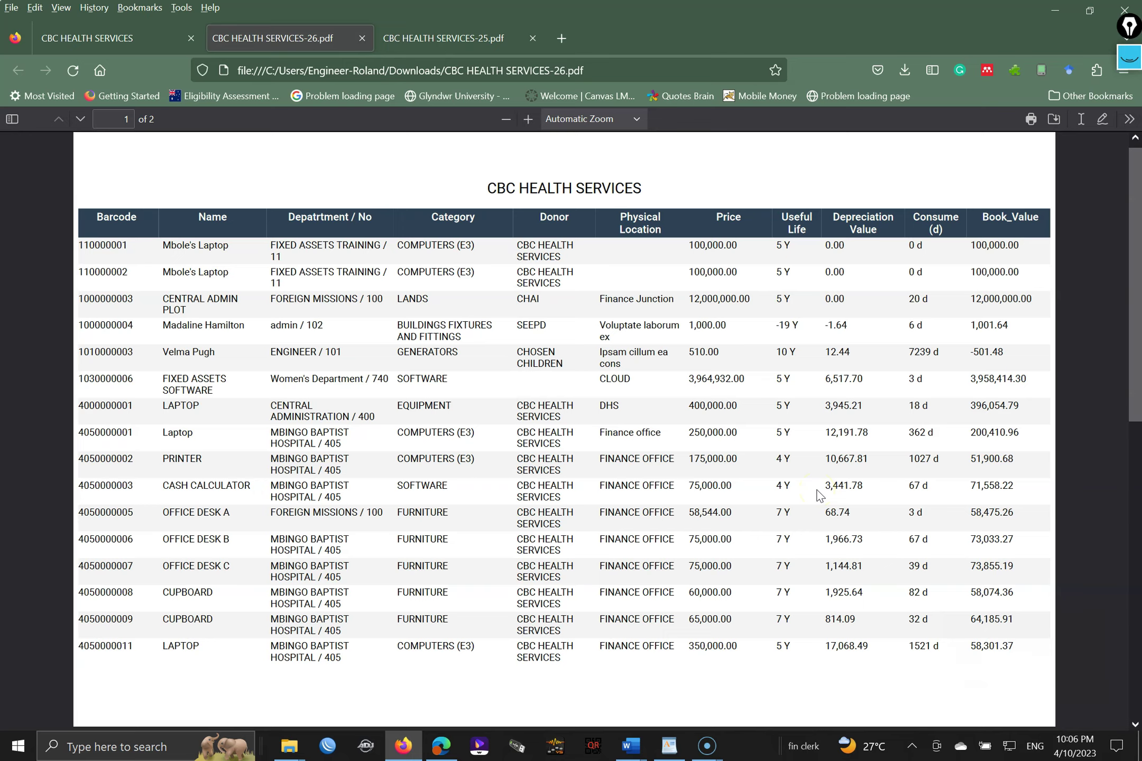
{"action": "scroll", "coordinate": [818, 494], "scroll_direction": "down", "scroll_amount": 2}
{"action": "scroll", "coordinate": [816, 493], "scroll_direction": "up", "scroll_amount": 1}
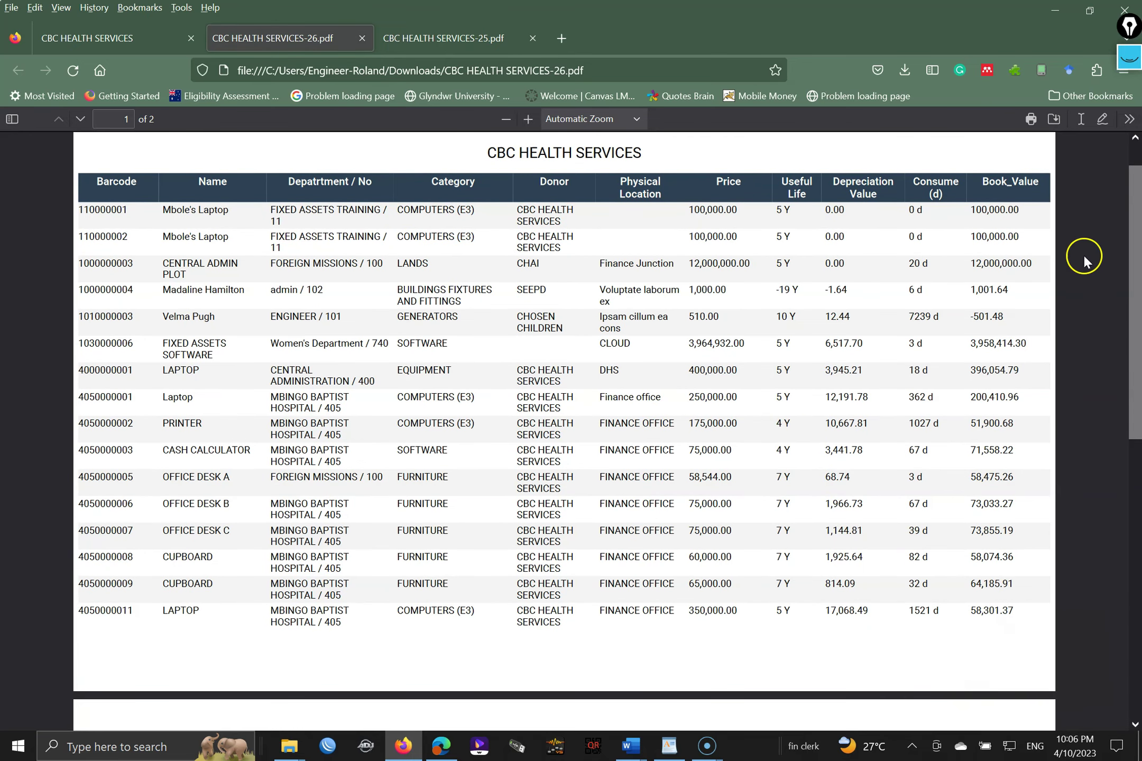
{"action": "left_click_drag", "start_coordinate": [1135, 264], "coordinate": [1139, 426]}
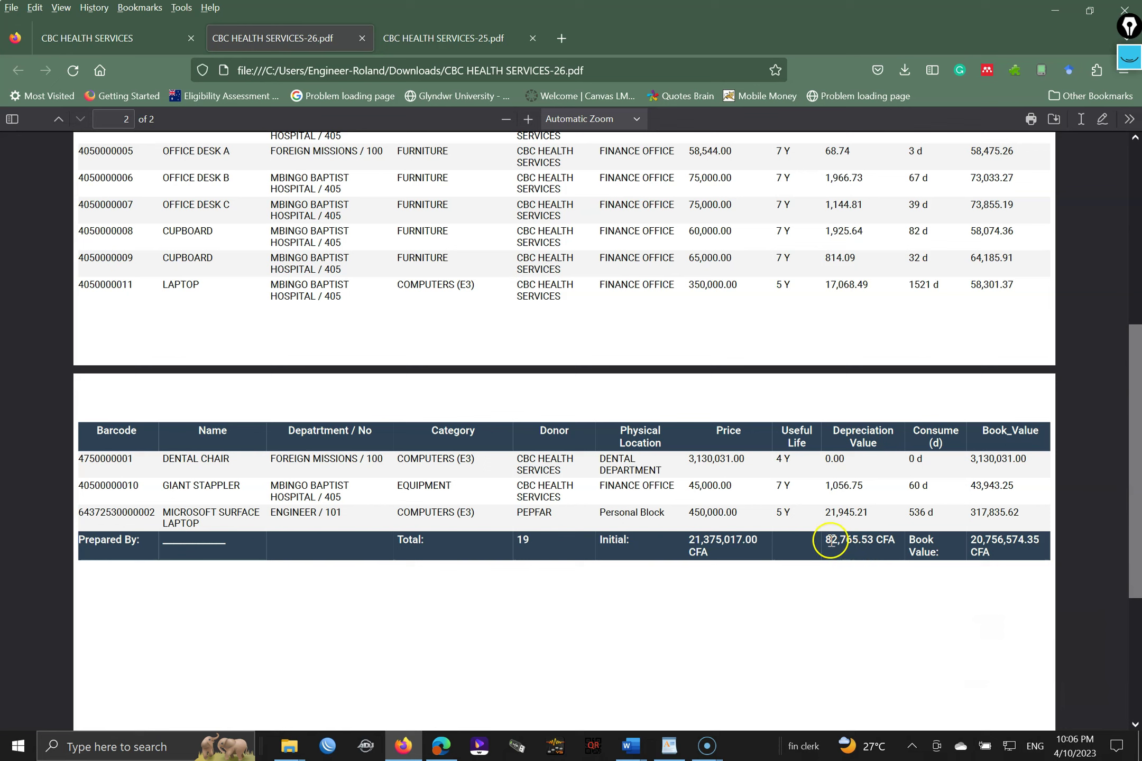
{"action": "left_click_drag", "start_coordinate": [824, 540], "coordinate": [857, 539]}
{"action": "left_click", "coordinate": [859, 538]}
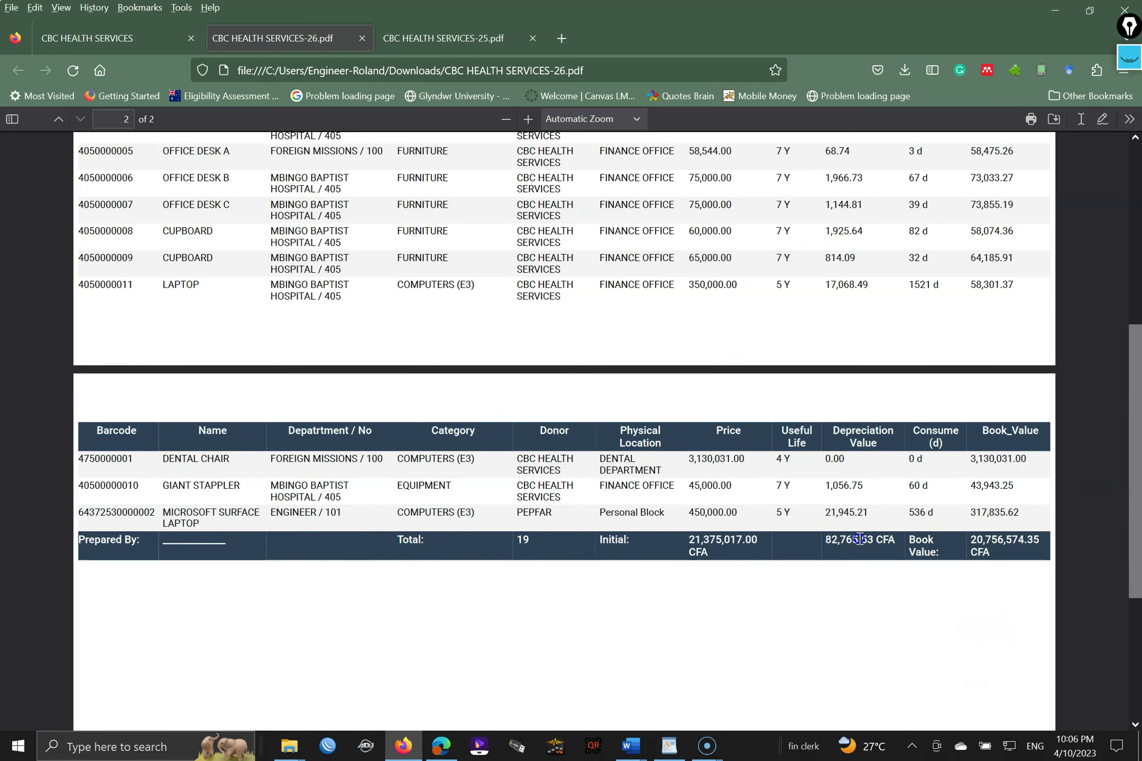
{"action": "left_click", "coordinate": [836, 588]}
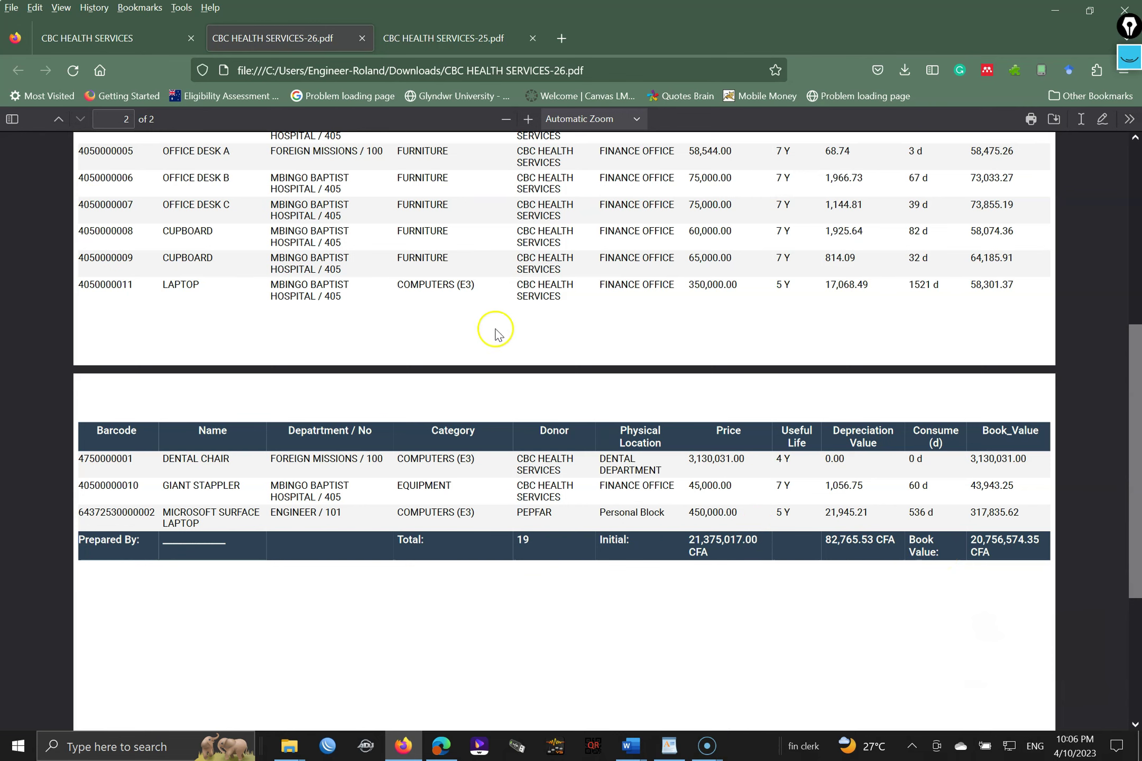
{"action": "left_click", "coordinate": [117, 40]}
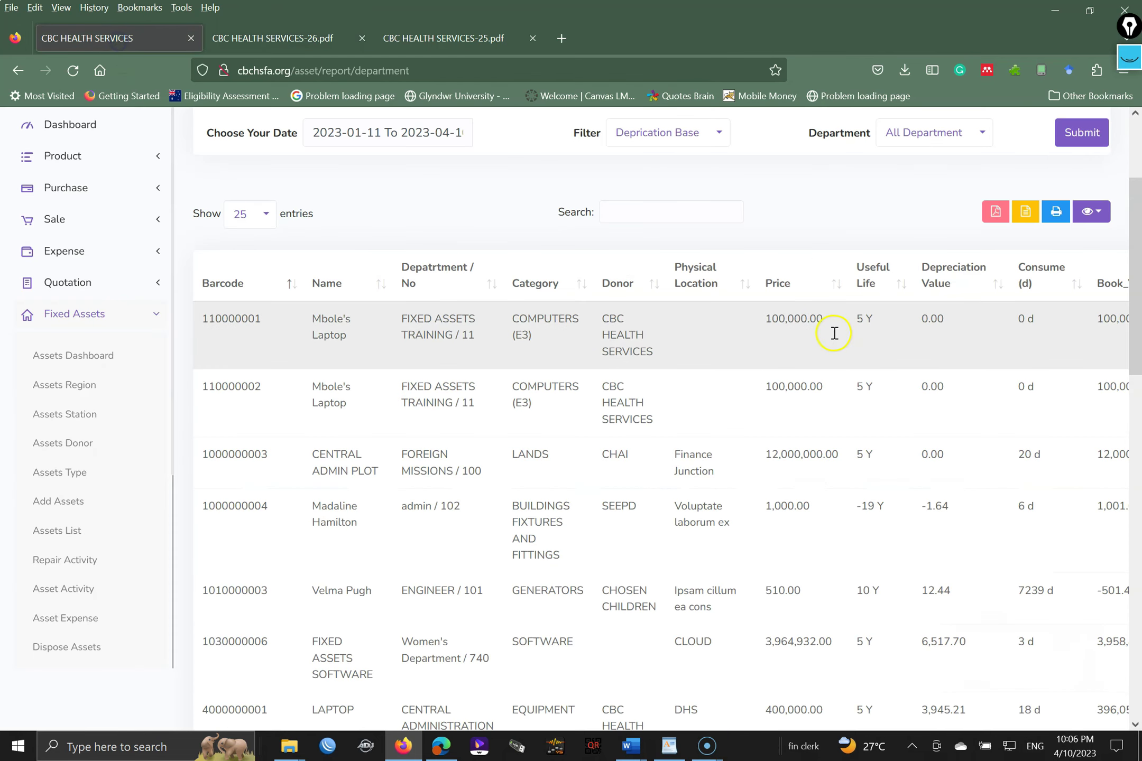
- Run the department report for CENTRAL ADMINISTRATION / 400 on Purchase Base, keeping the date range
{"action": "left_click", "coordinate": [923, 139]}
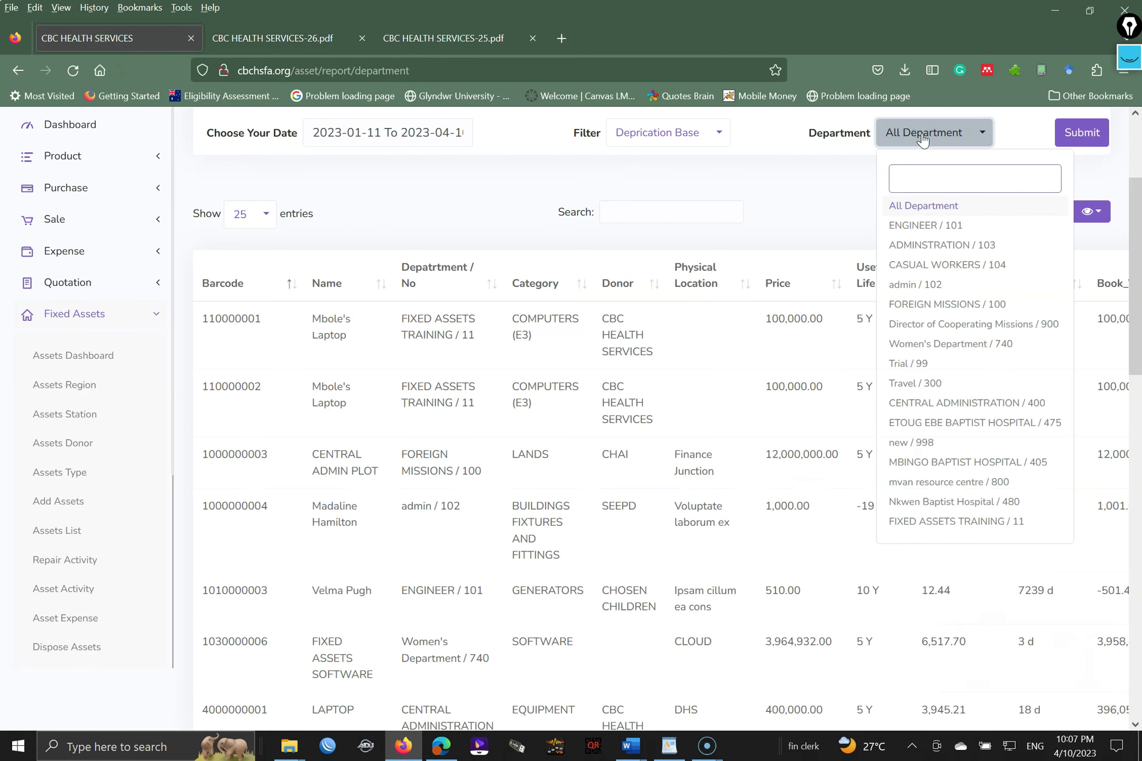
{"action": "type", "text": "400"}
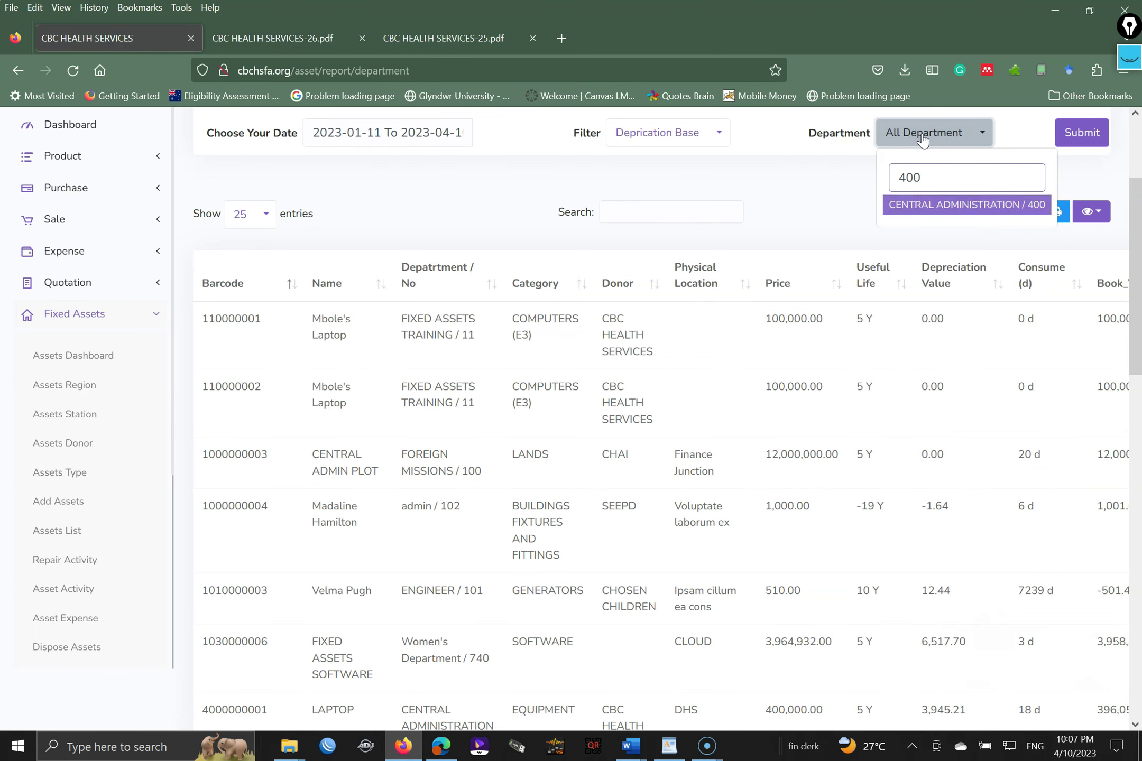
{"action": "left_click", "coordinate": [979, 206]}
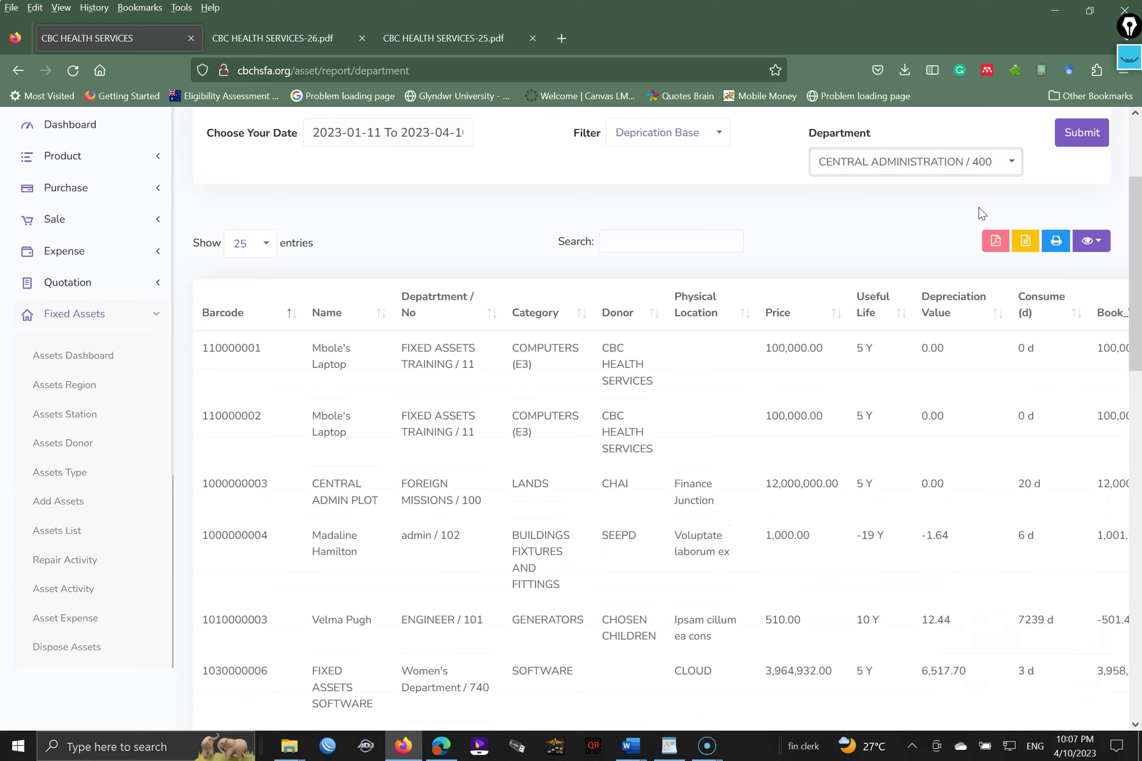
{"action": "left_click", "coordinate": [331, 132]}
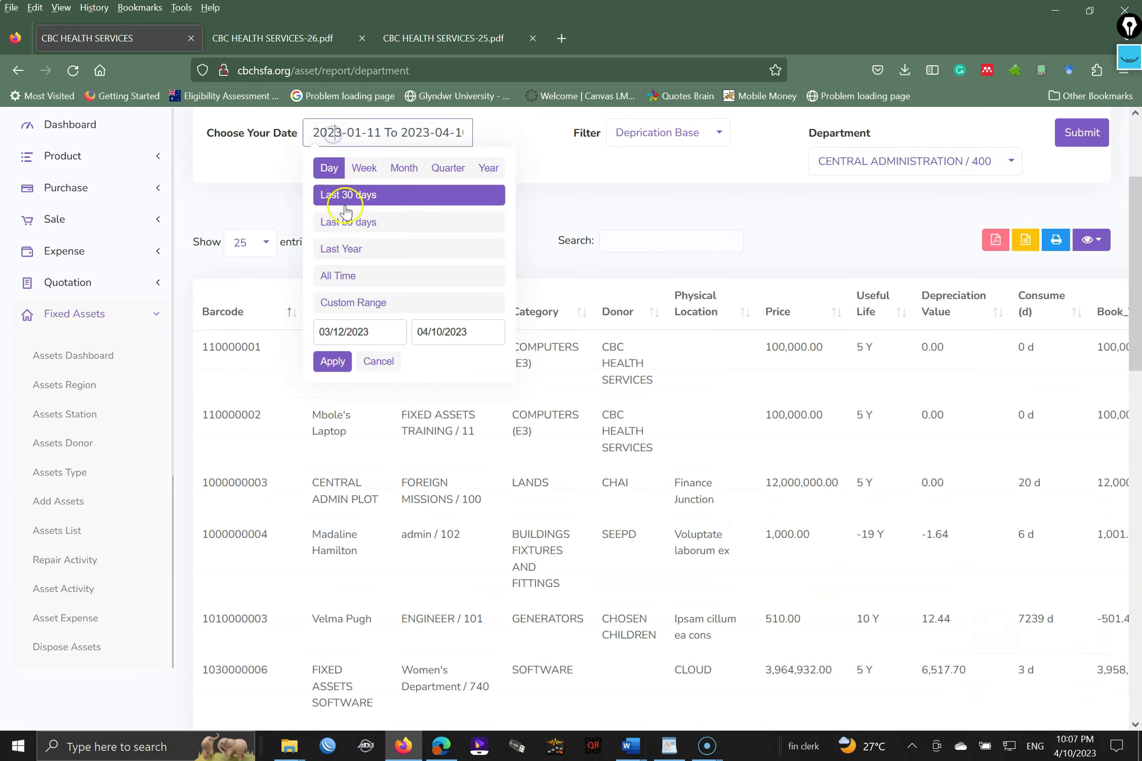
{"action": "left_click", "coordinate": [346, 222]}
{"action": "left_click", "coordinate": [668, 135]}
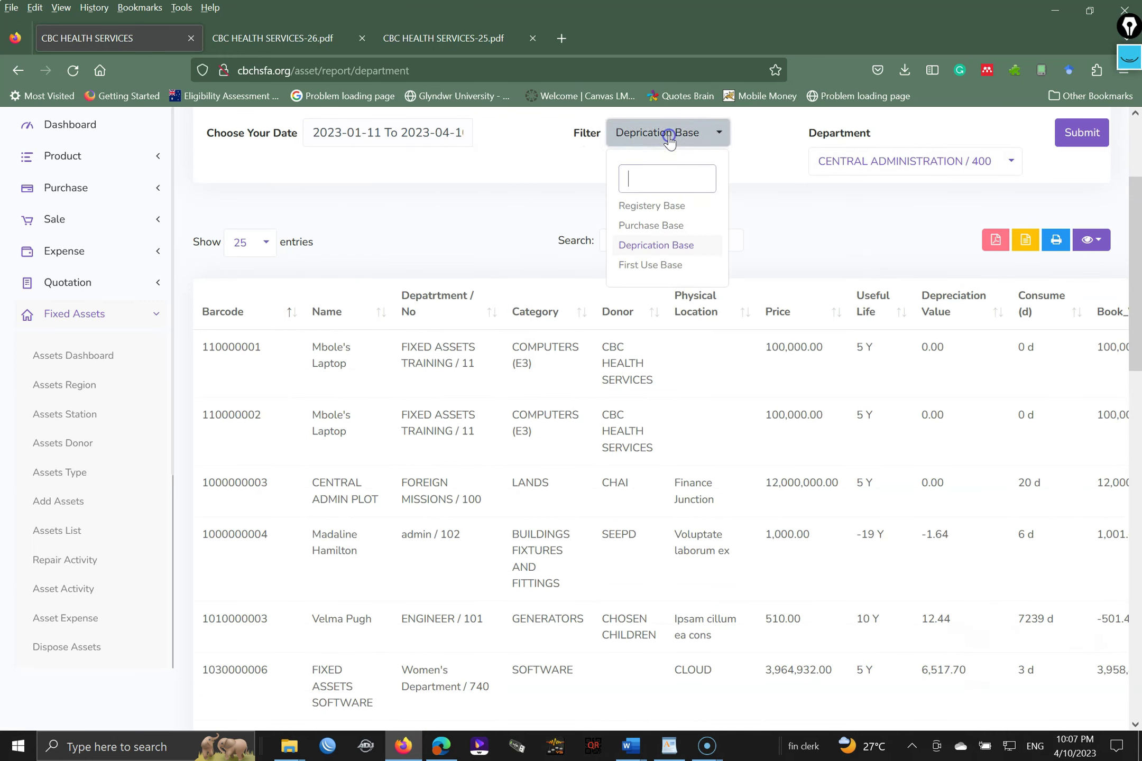
{"action": "left_click", "coordinate": [671, 228]}
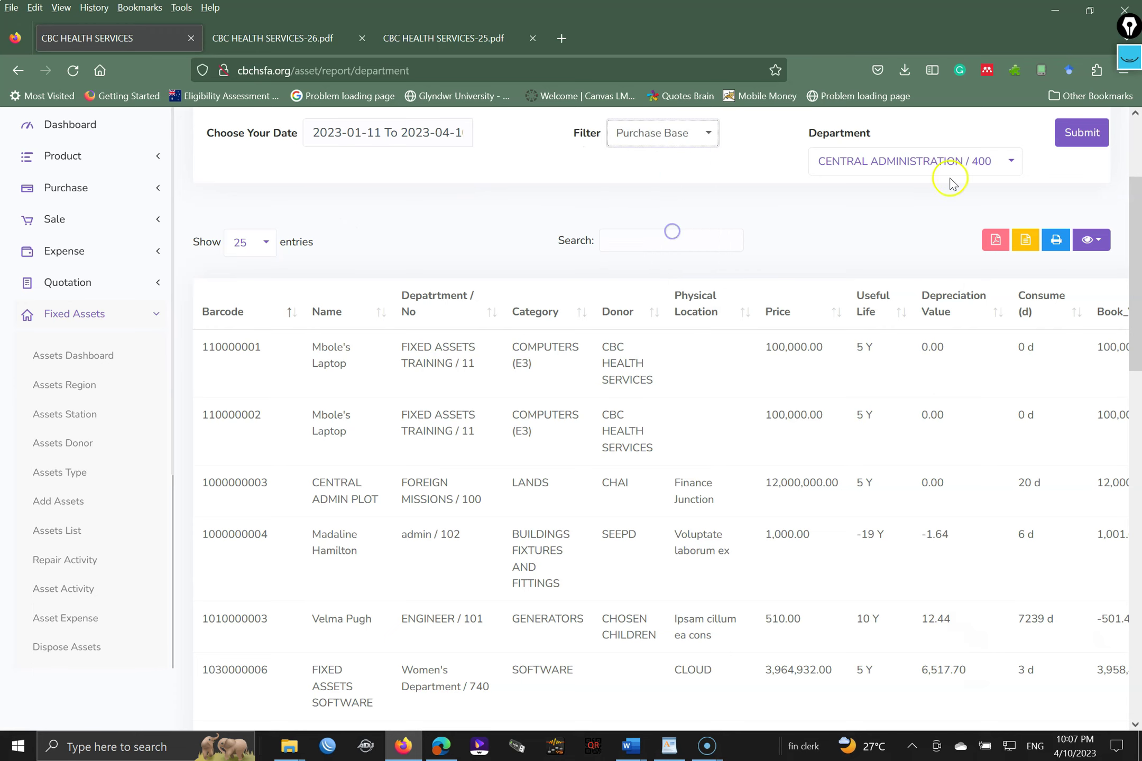
{"action": "left_click", "coordinate": [1087, 147]}
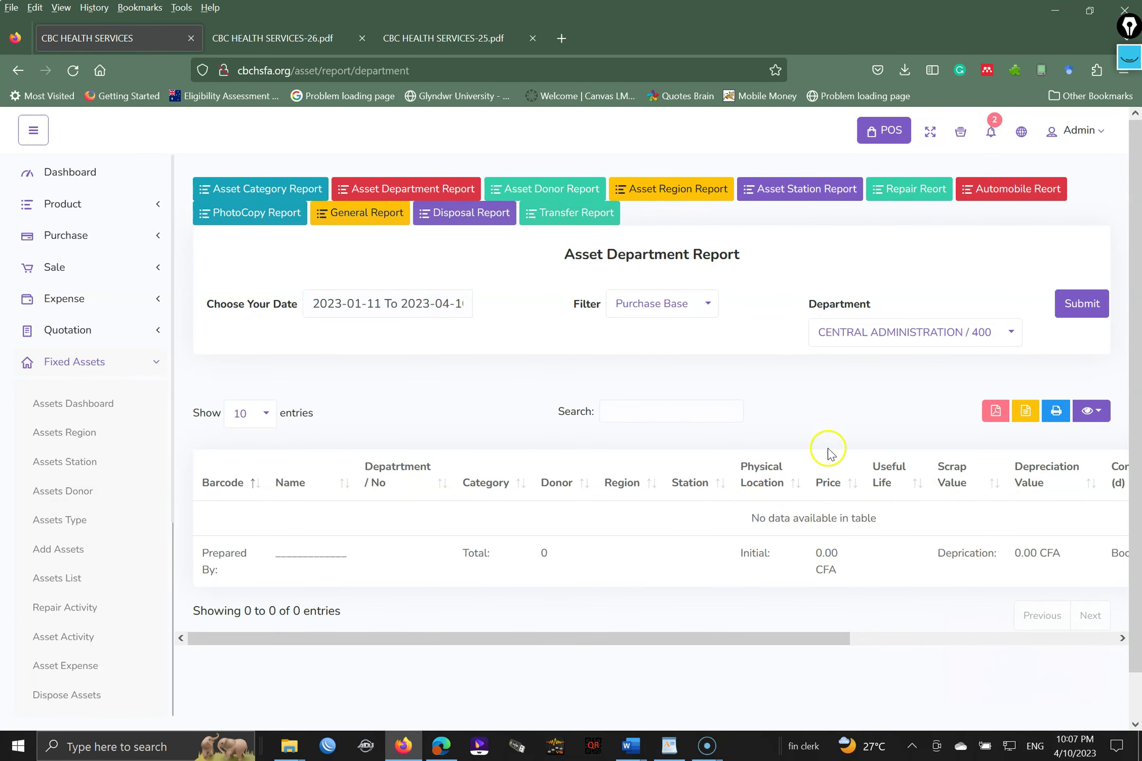
- Switch the department to MBINGO BAPTIST HOSPITAL / 405 and submit the report
{"action": "left_click", "coordinate": [902, 333]}
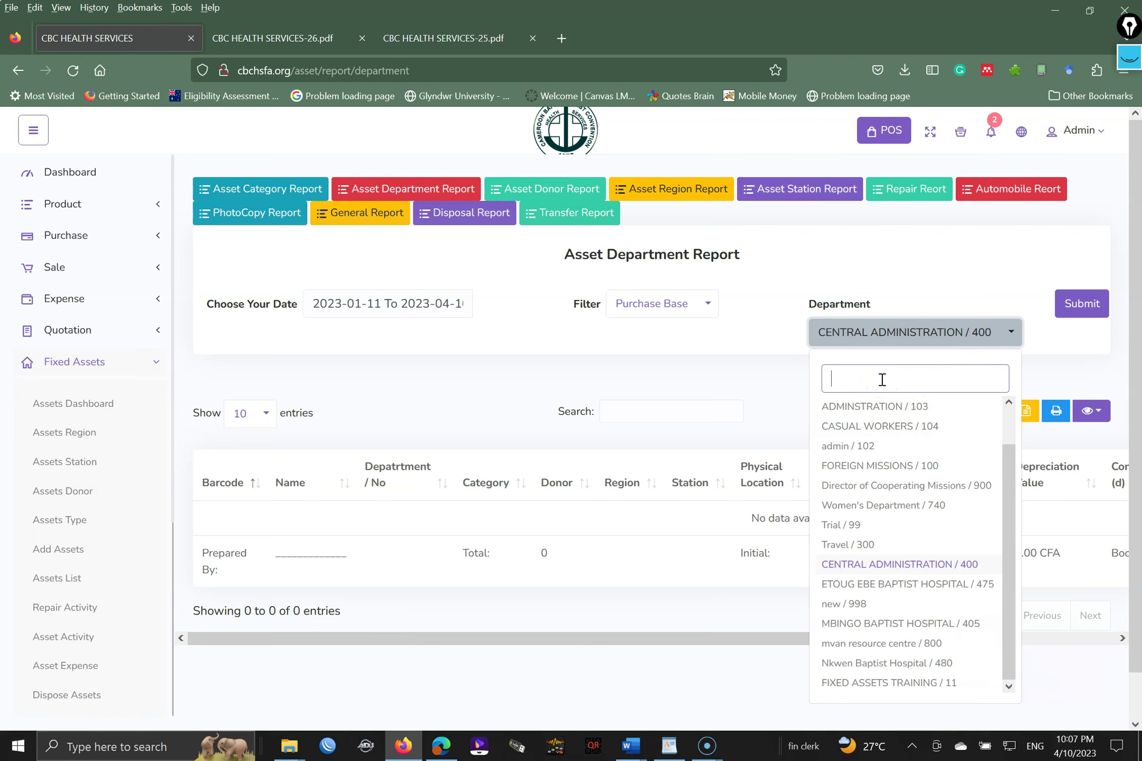
{"action": "type", "text": "4"}
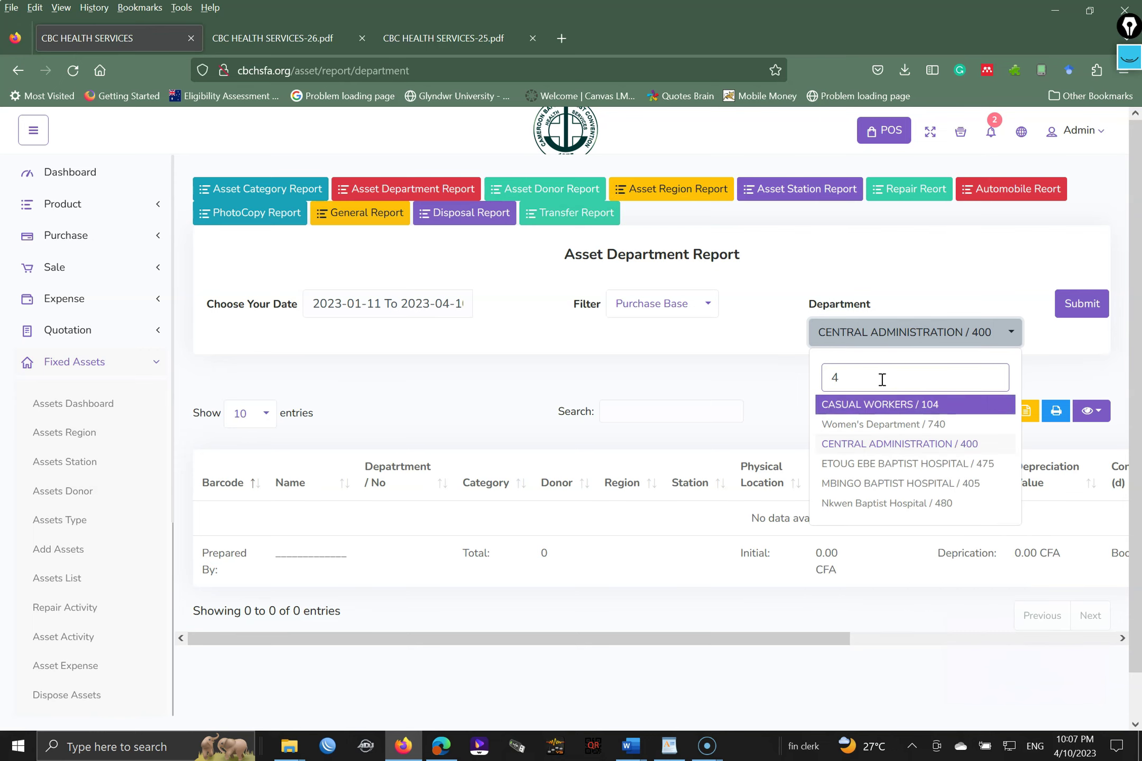
{"action": "type", "text": "05"}
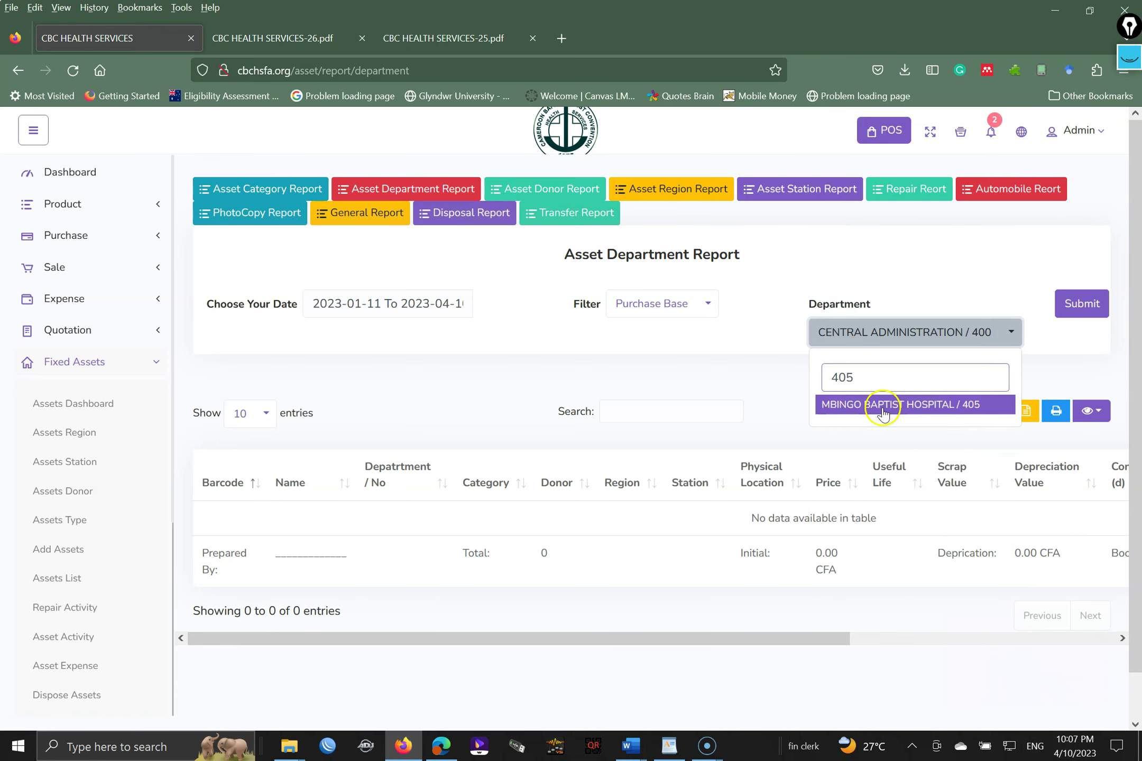
{"action": "left_click", "coordinate": [883, 405]}
{"action": "left_click", "coordinate": [1079, 306]}
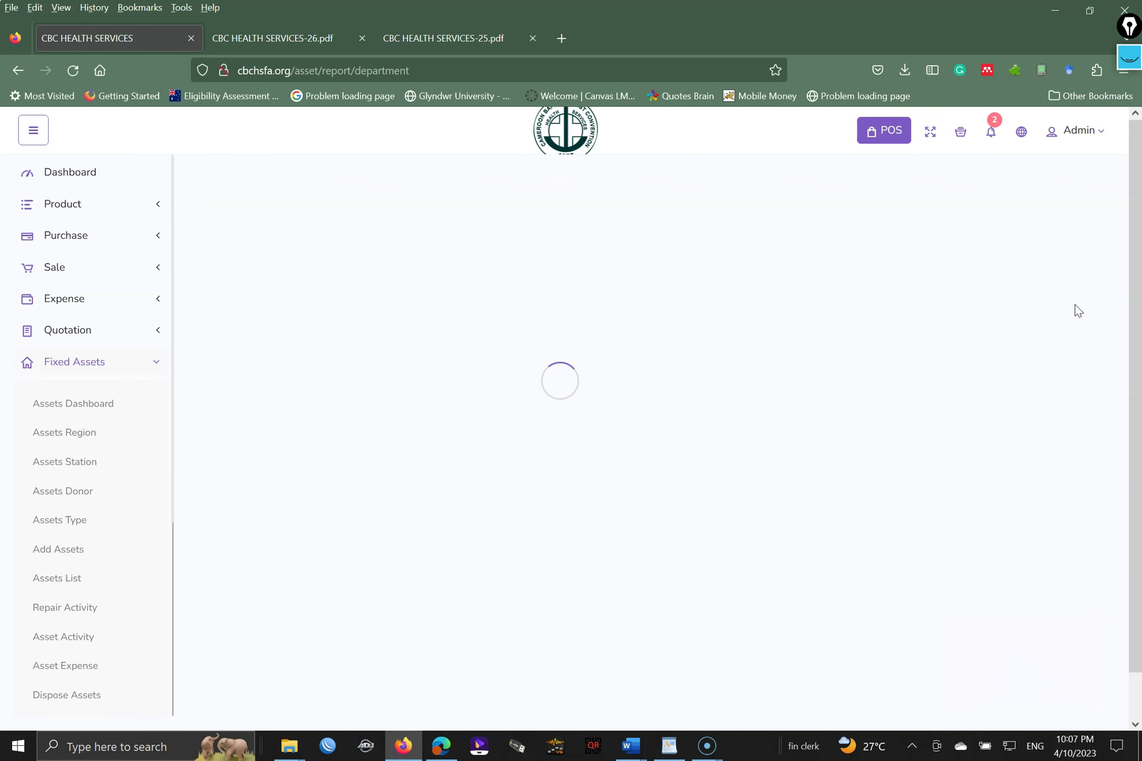
{"action": "scroll", "coordinate": [1129, 262], "scroll_direction": "down", "scroll_amount": 1}
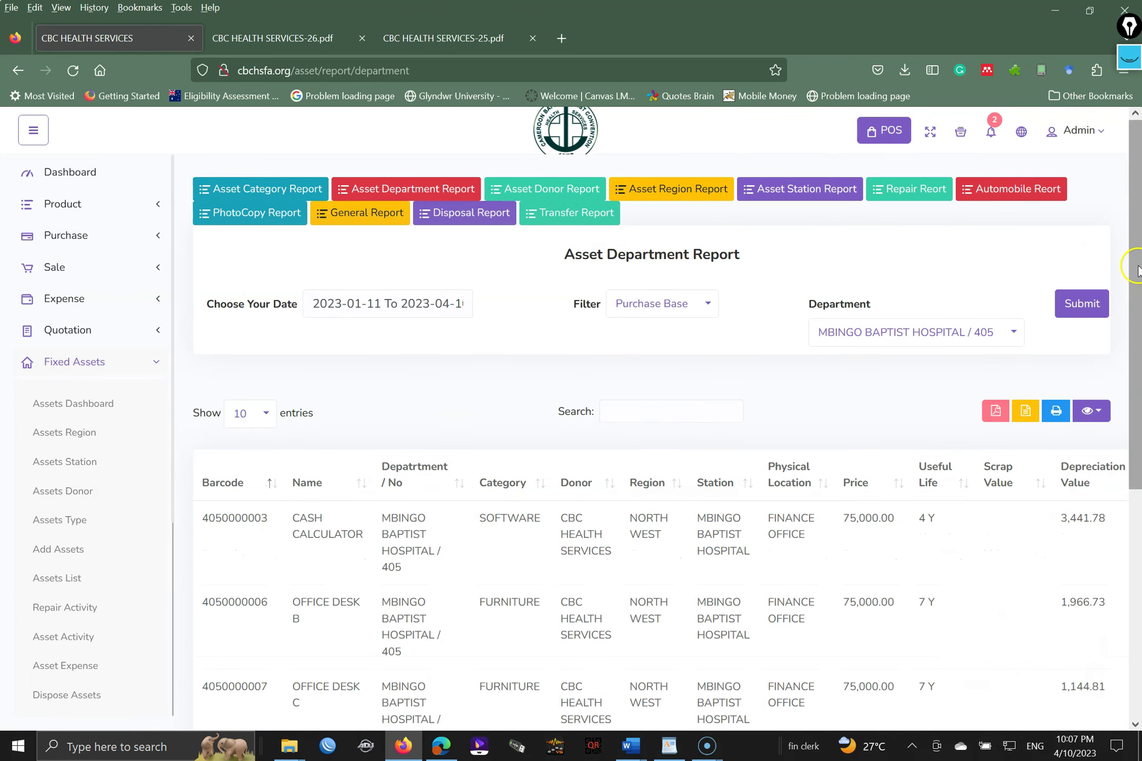
{"action": "left_click_drag", "start_coordinate": [1138, 265], "coordinate": [1089, 404]}
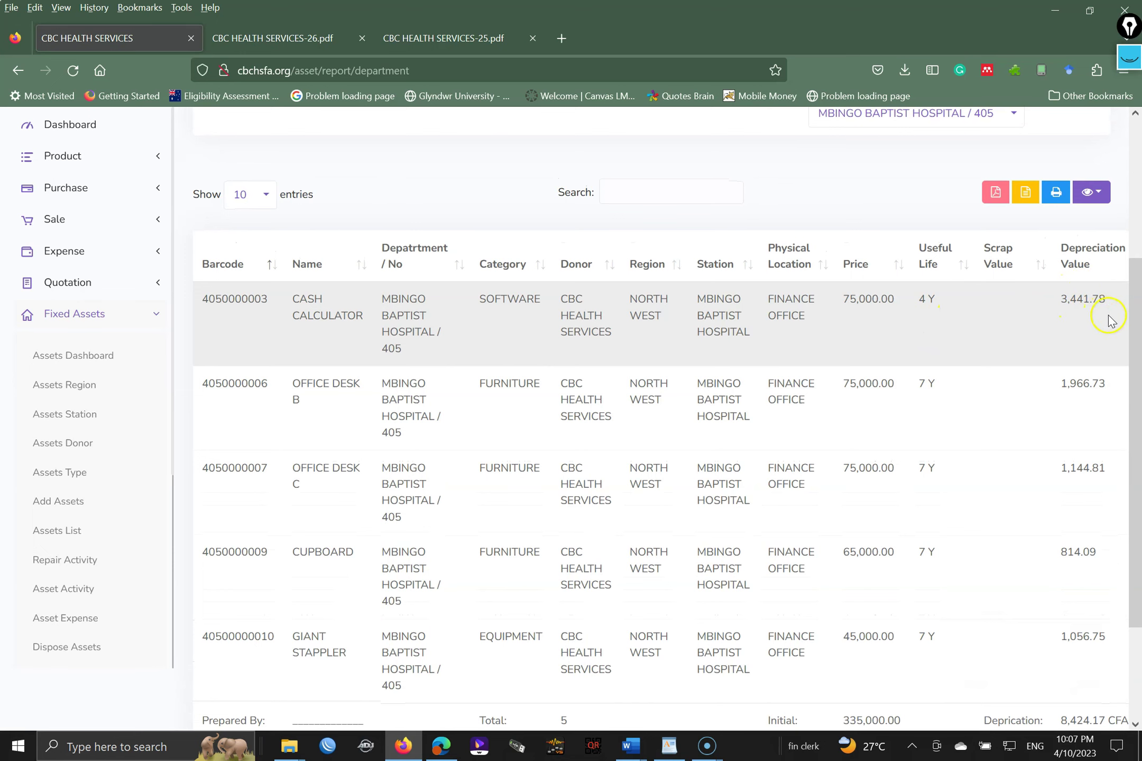
{"action": "scroll", "coordinate": [1119, 300], "scroll_direction": "up", "scroll_amount": 2}
{"action": "left_click", "coordinate": [1029, 261]}
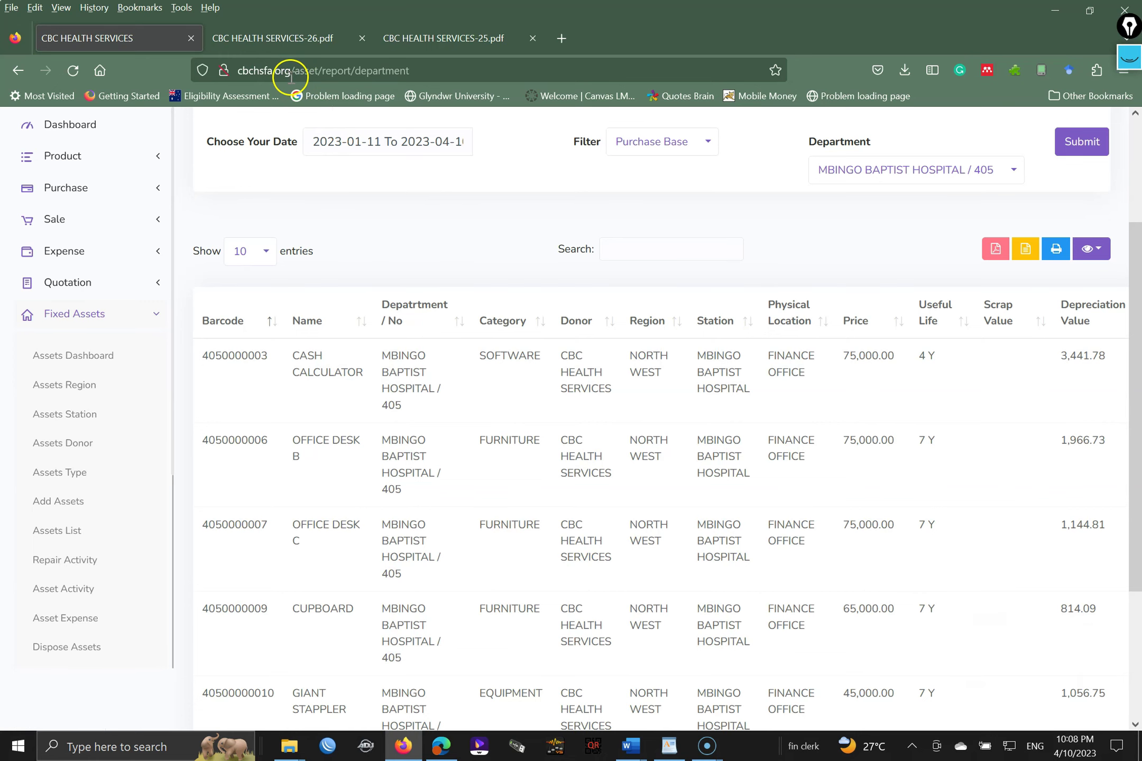
{"action": "left_click_drag", "start_coordinate": [291, 79], "coordinate": [438, 79]}
{"action": "key", "text": "BackSpace"}
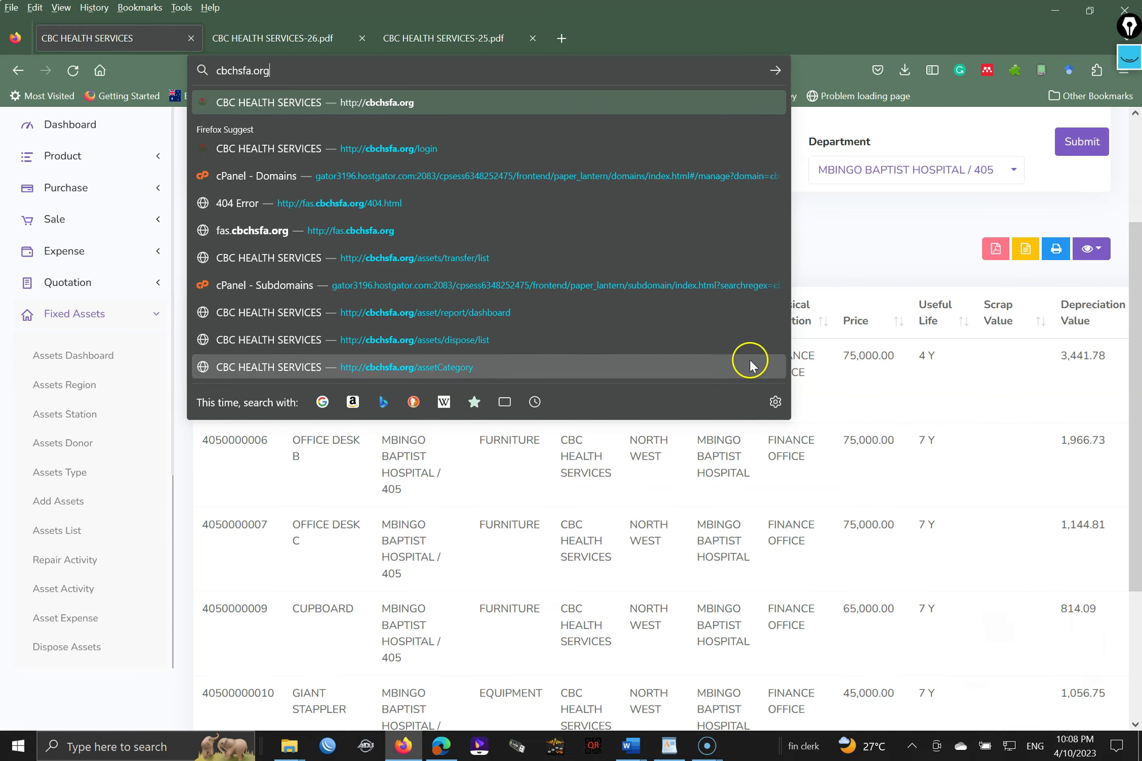
{"action": "left_click", "coordinate": [812, 61]}
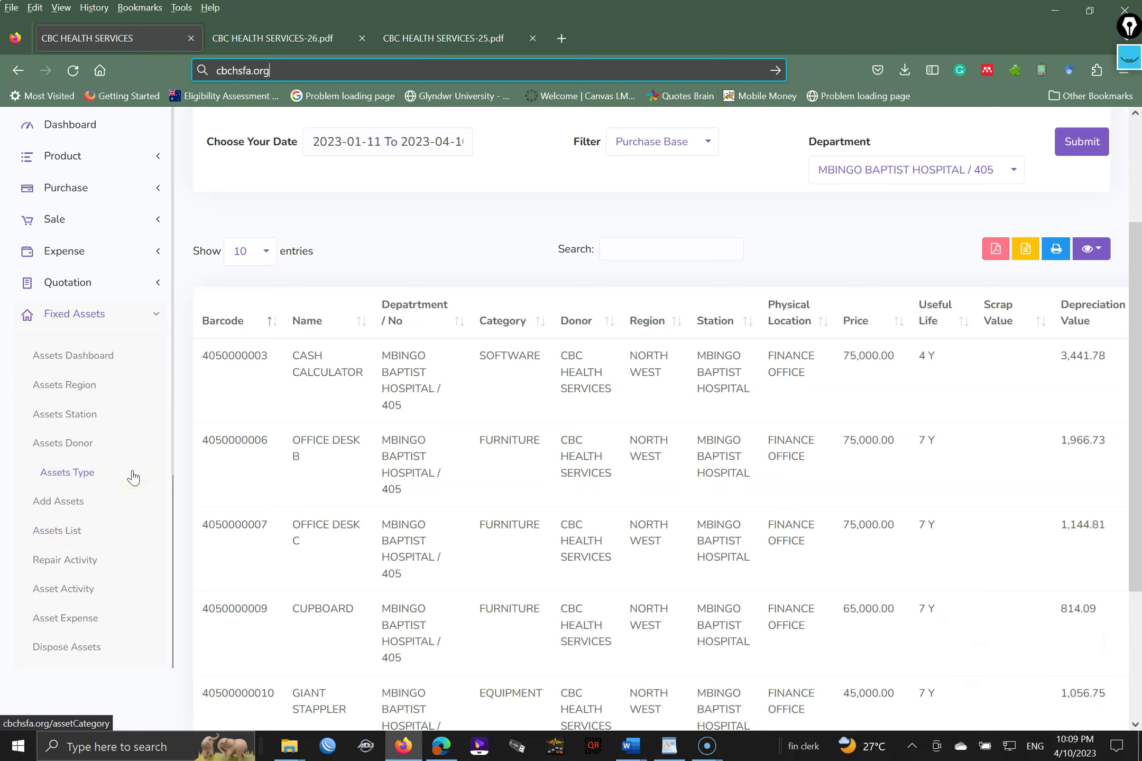
{"action": "left_click", "coordinate": [65, 531]}
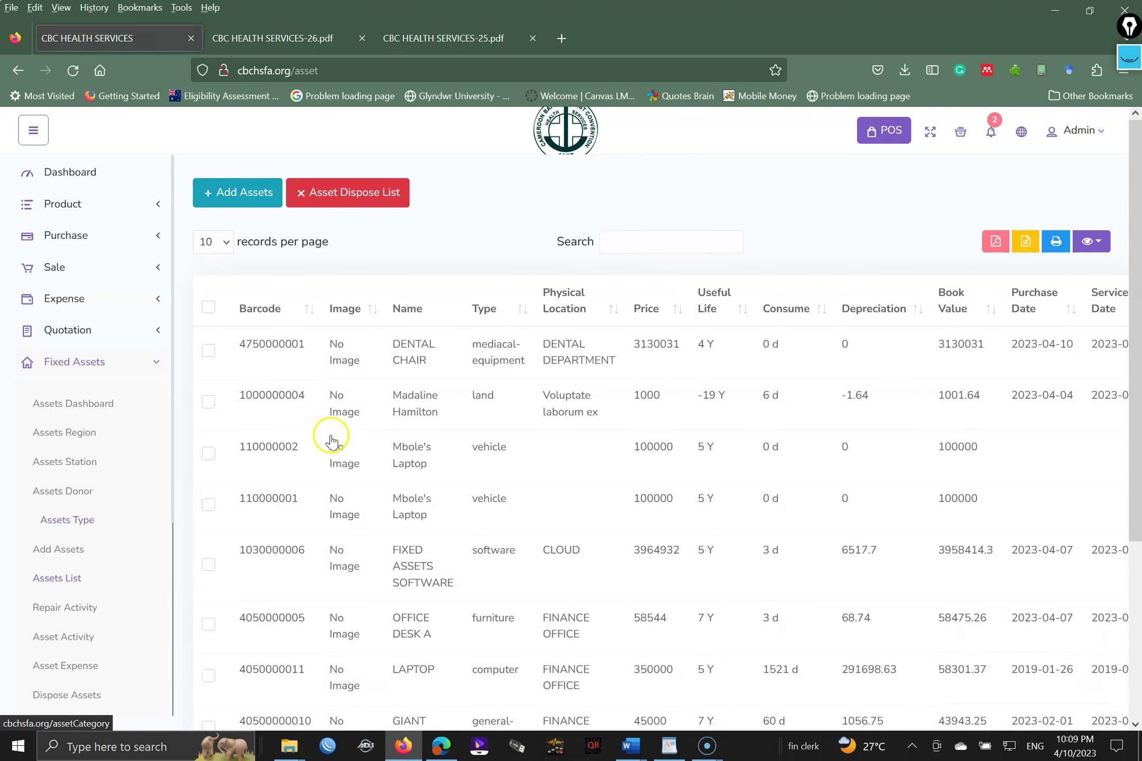
{"action": "left_click", "coordinate": [661, 235]}
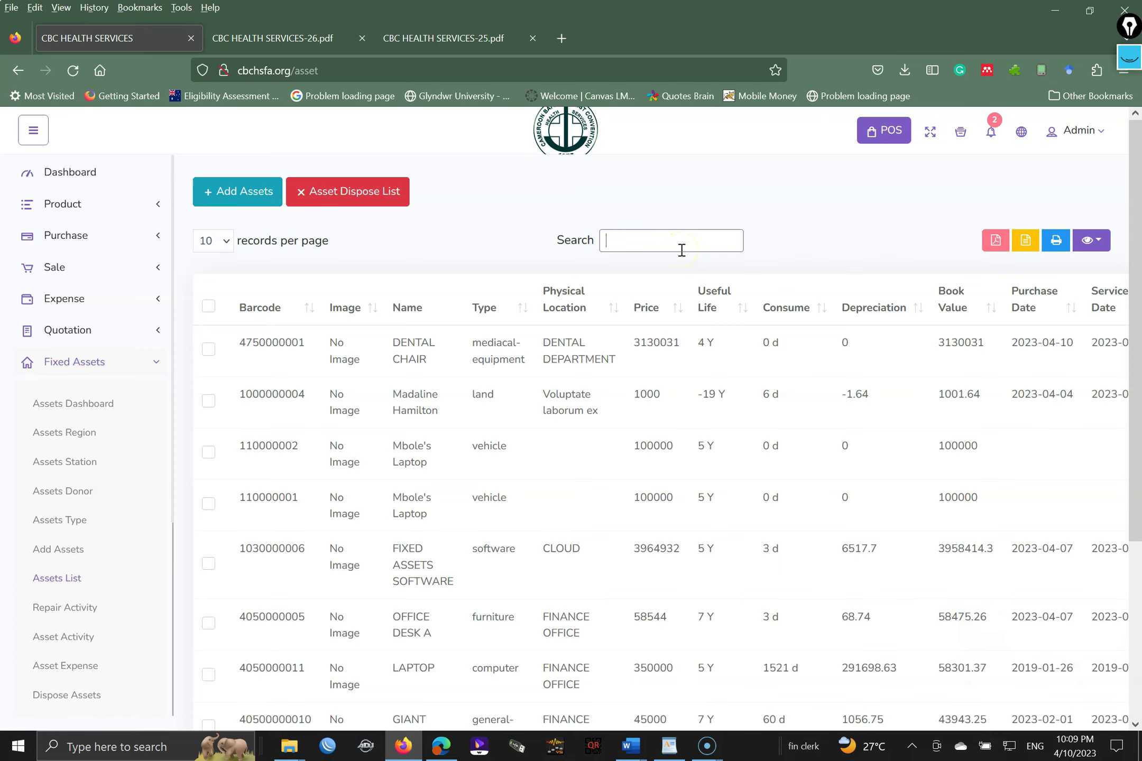
{"action": "type", "text": "400"}
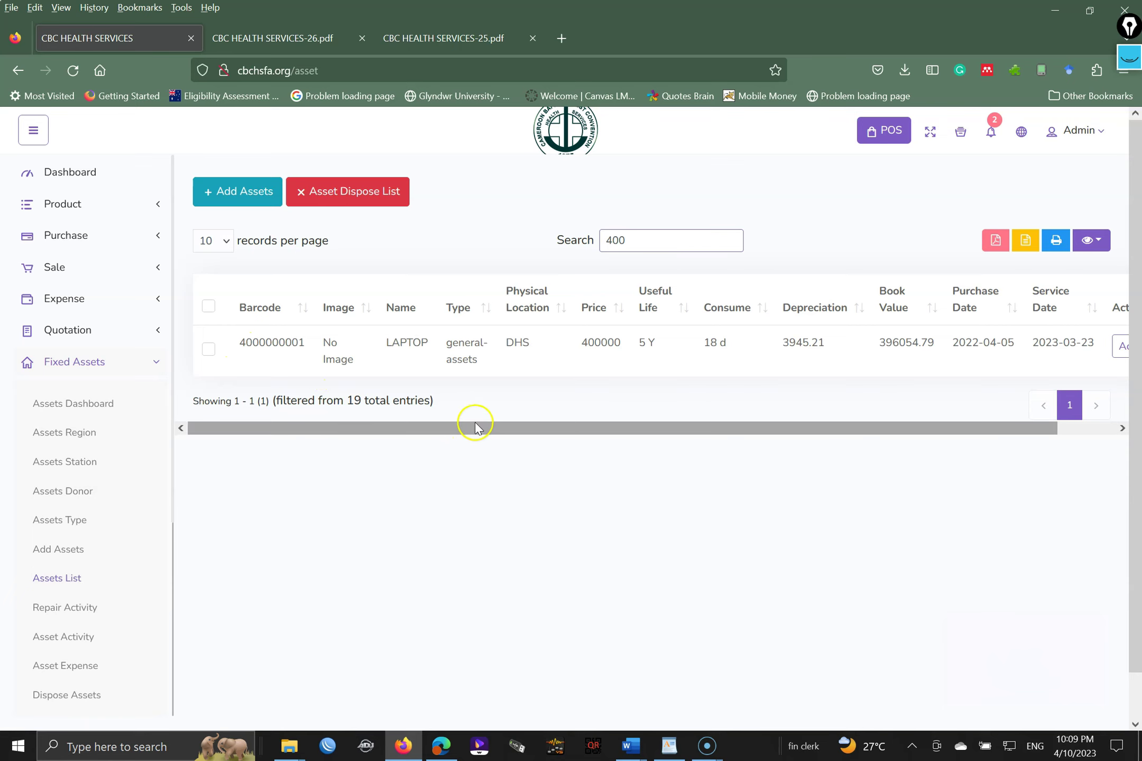
{"action": "left_click_drag", "start_coordinate": [486, 428], "coordinate": [517, 432]}
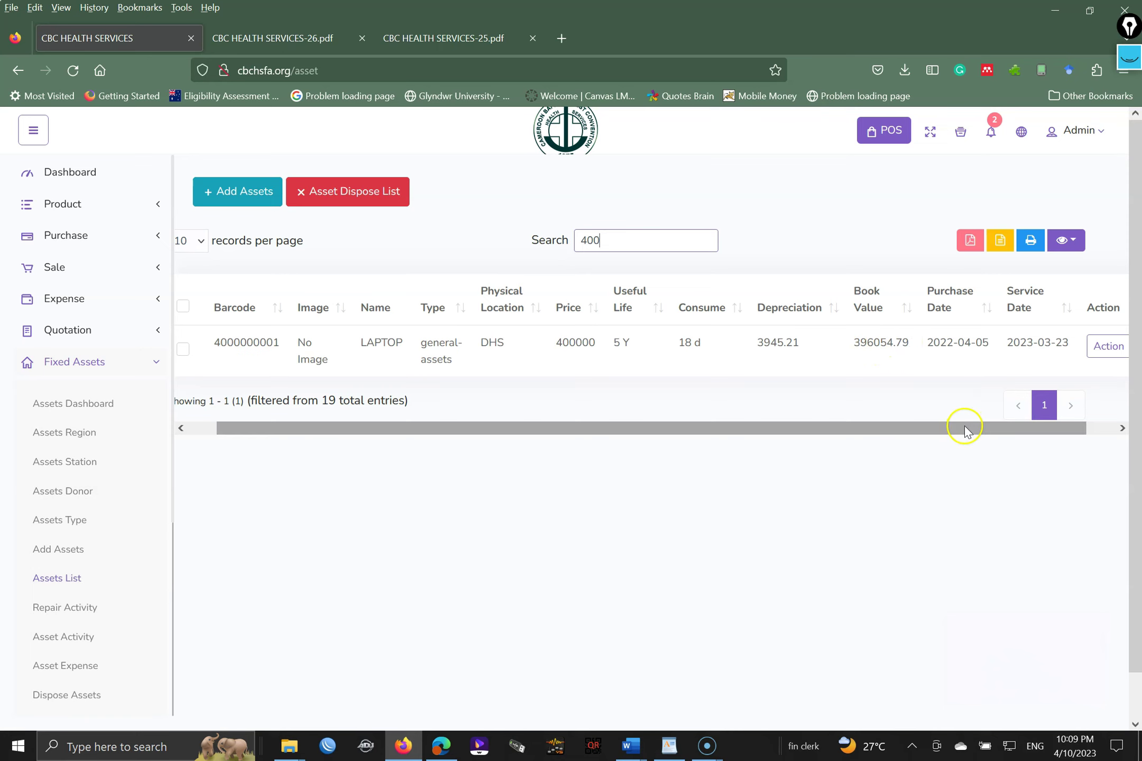
{"action": "left_click_drag", "start_coordinate": [965, 431], "coordinate": [1058, 425]}
{"action": "left_click", "coordinate": [1108, 347]}
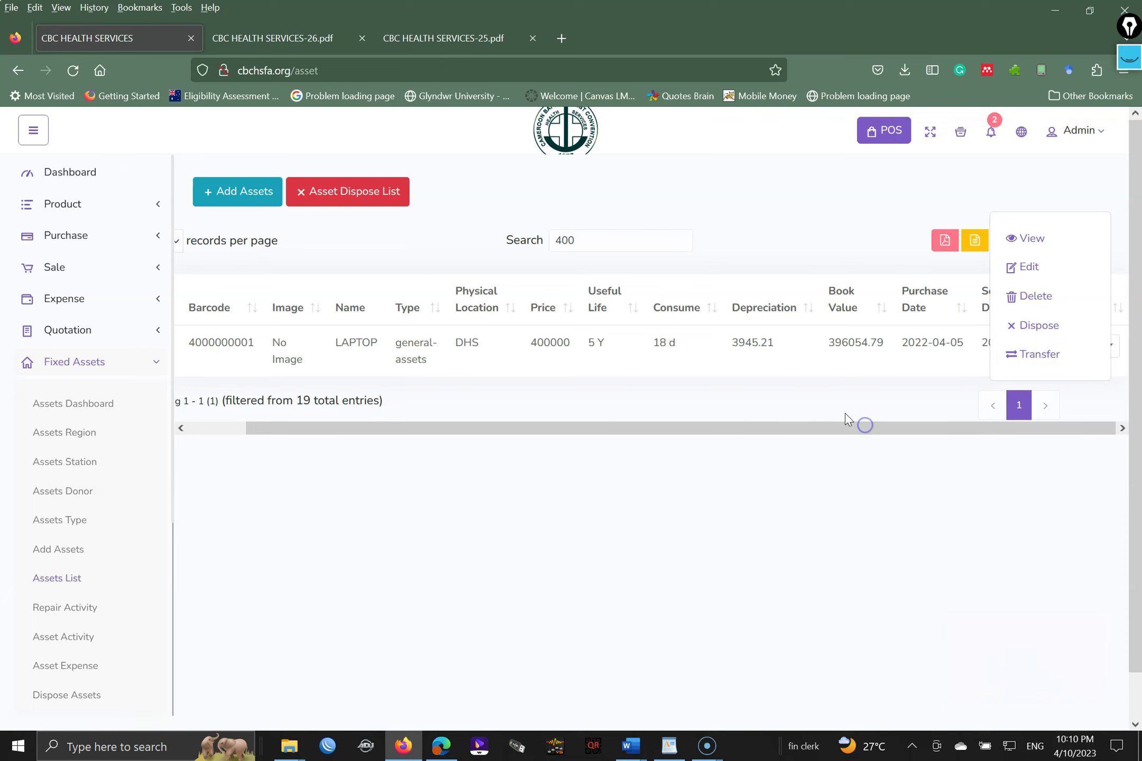
- View the LAPTOP asset's full information, then go back to WordPad and select the notes' text
{"action": "left_click", "coordinate": [740, 344]}
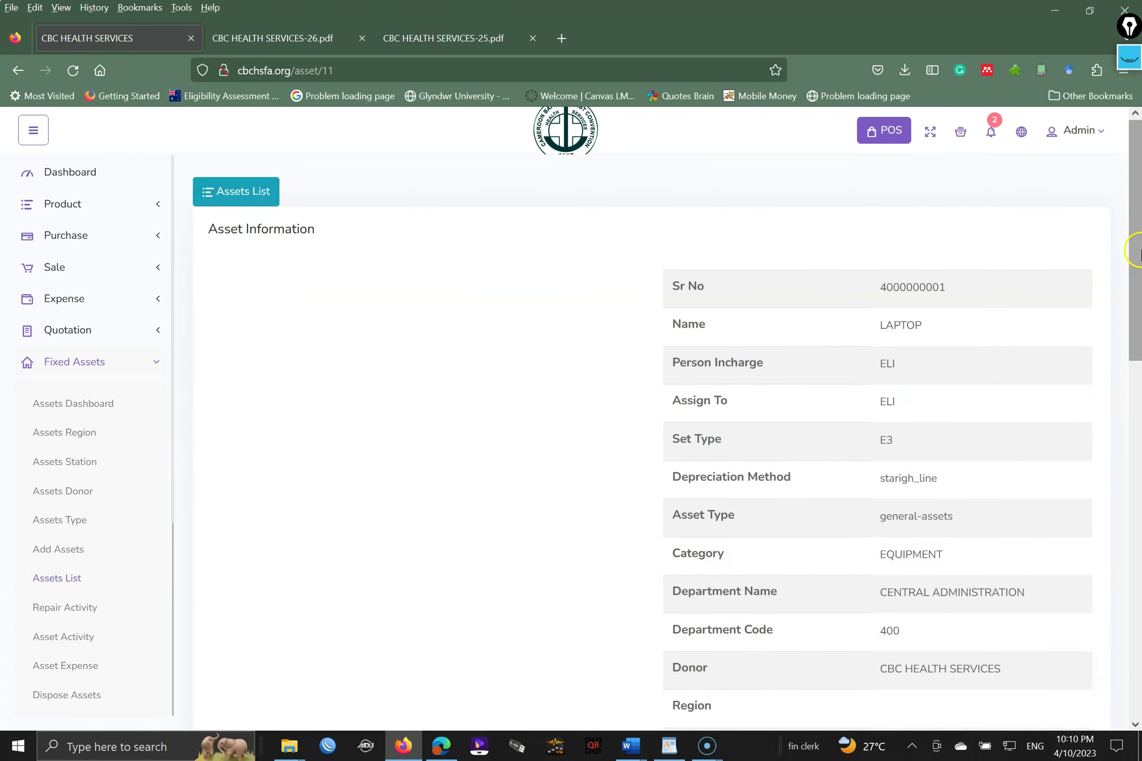
{"action": "left_click_drag", "start_coordinate": [1137, 232], "coordinate": [1138, 607]}
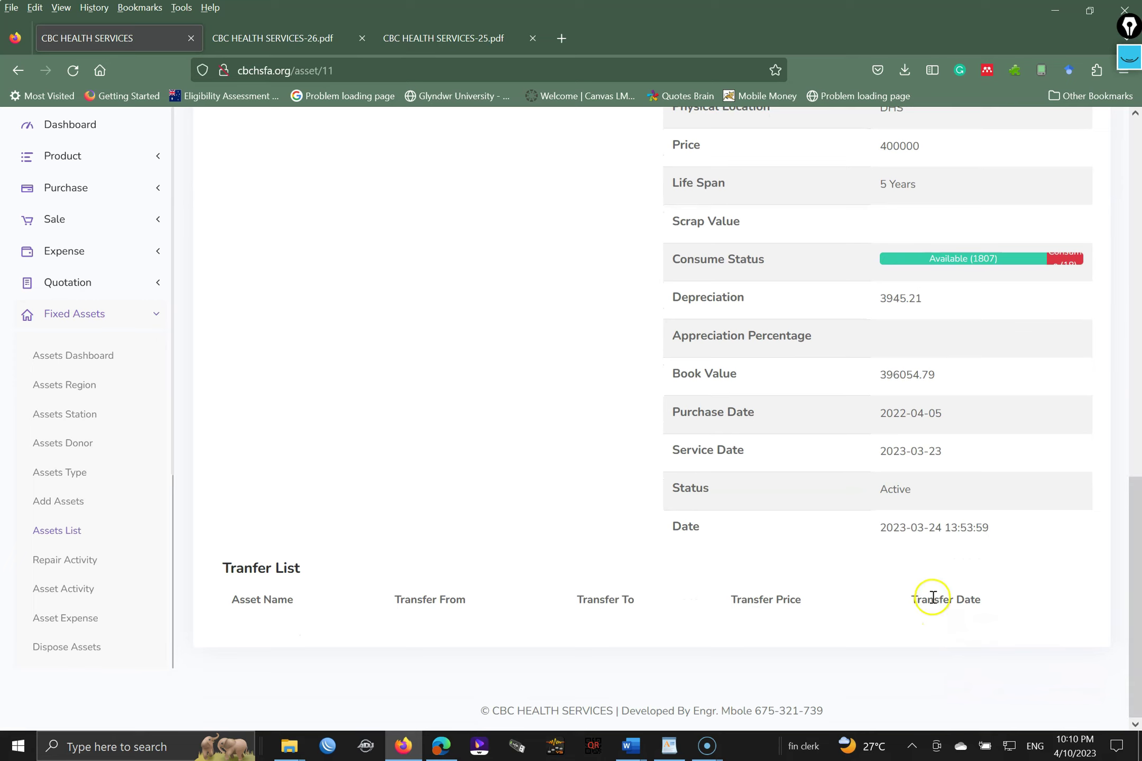
{"action": "left_click_drag", "start_coordinate": [1131, 547], "coordinate": [1129, 386]}
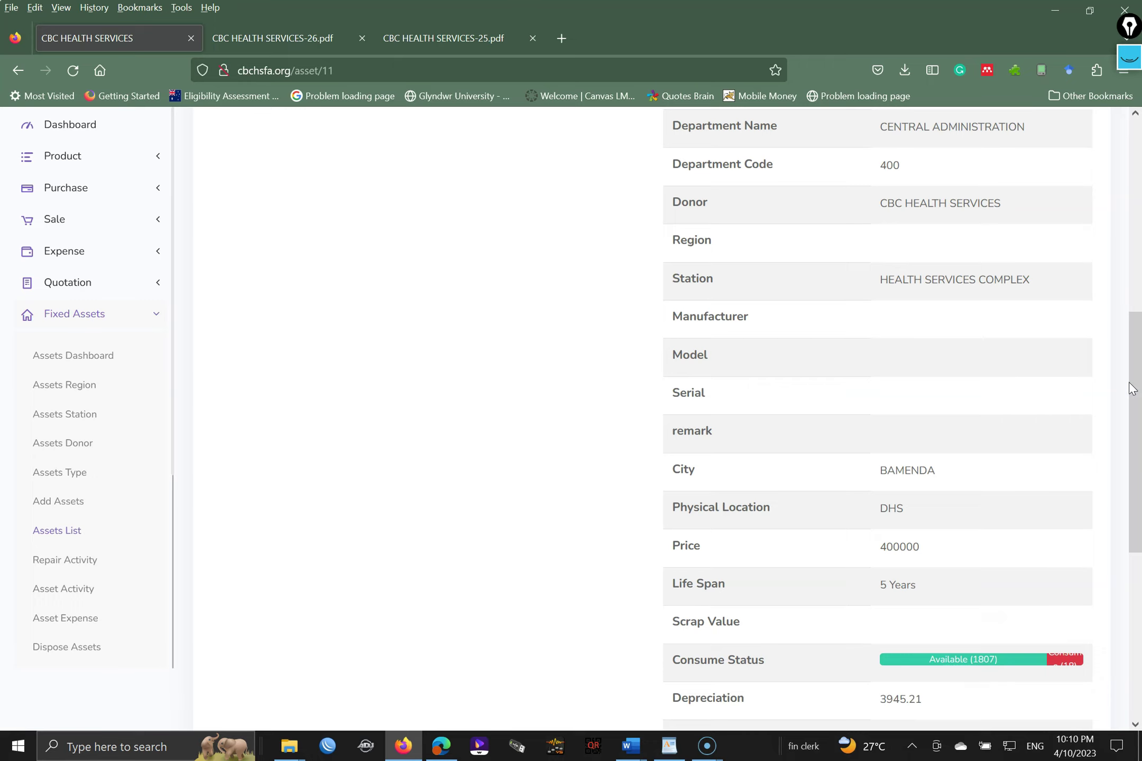
{"action": "left_click", "coordinate": [669, 746]}
{"action": "left_click_drag", "start_coordinate": [605, 458], "coordinate": [365, 143]}
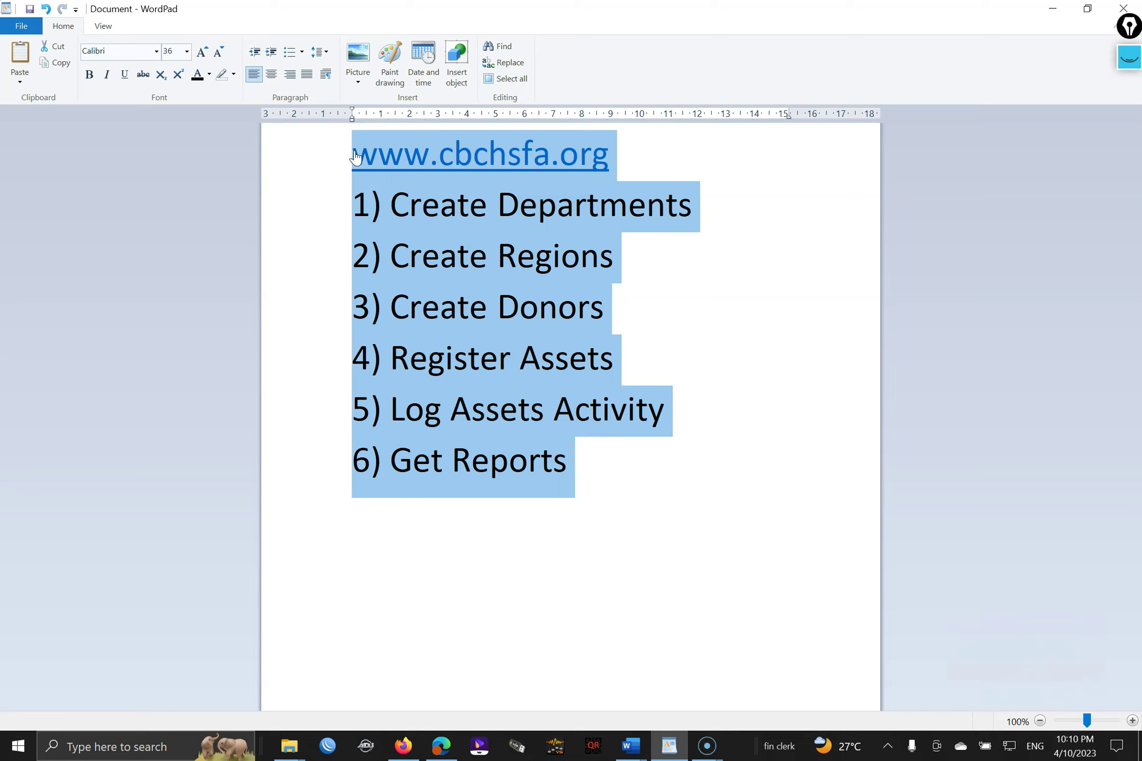
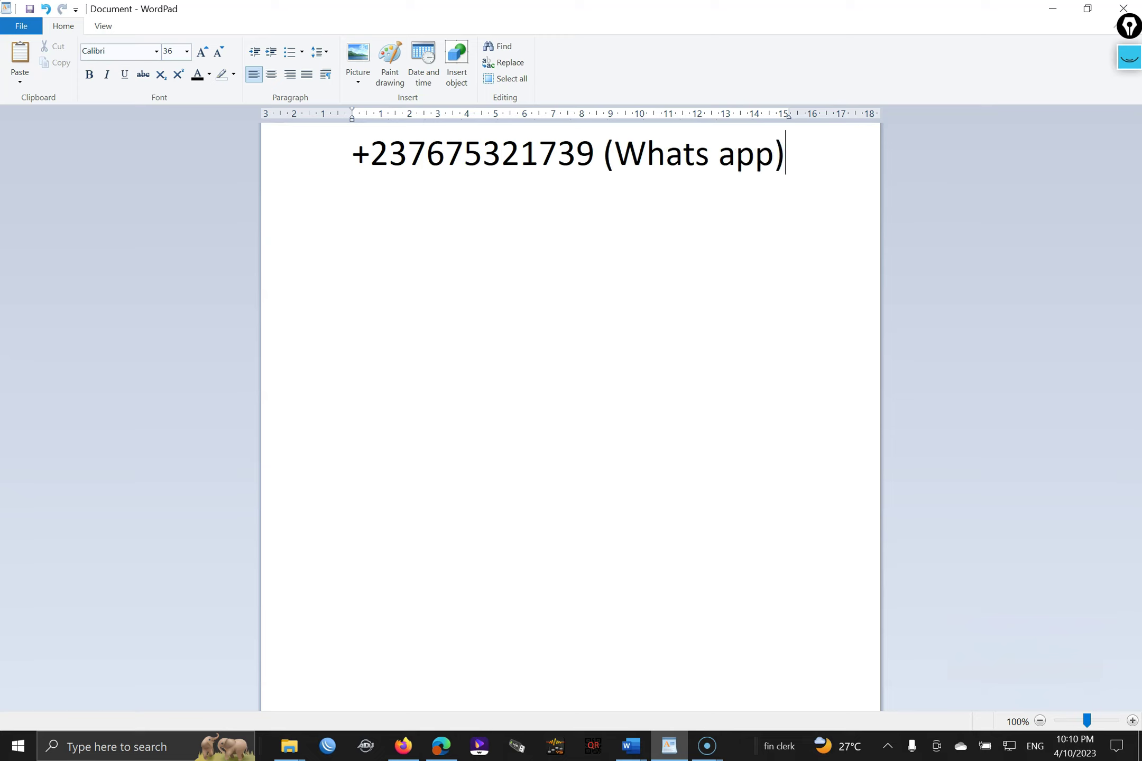